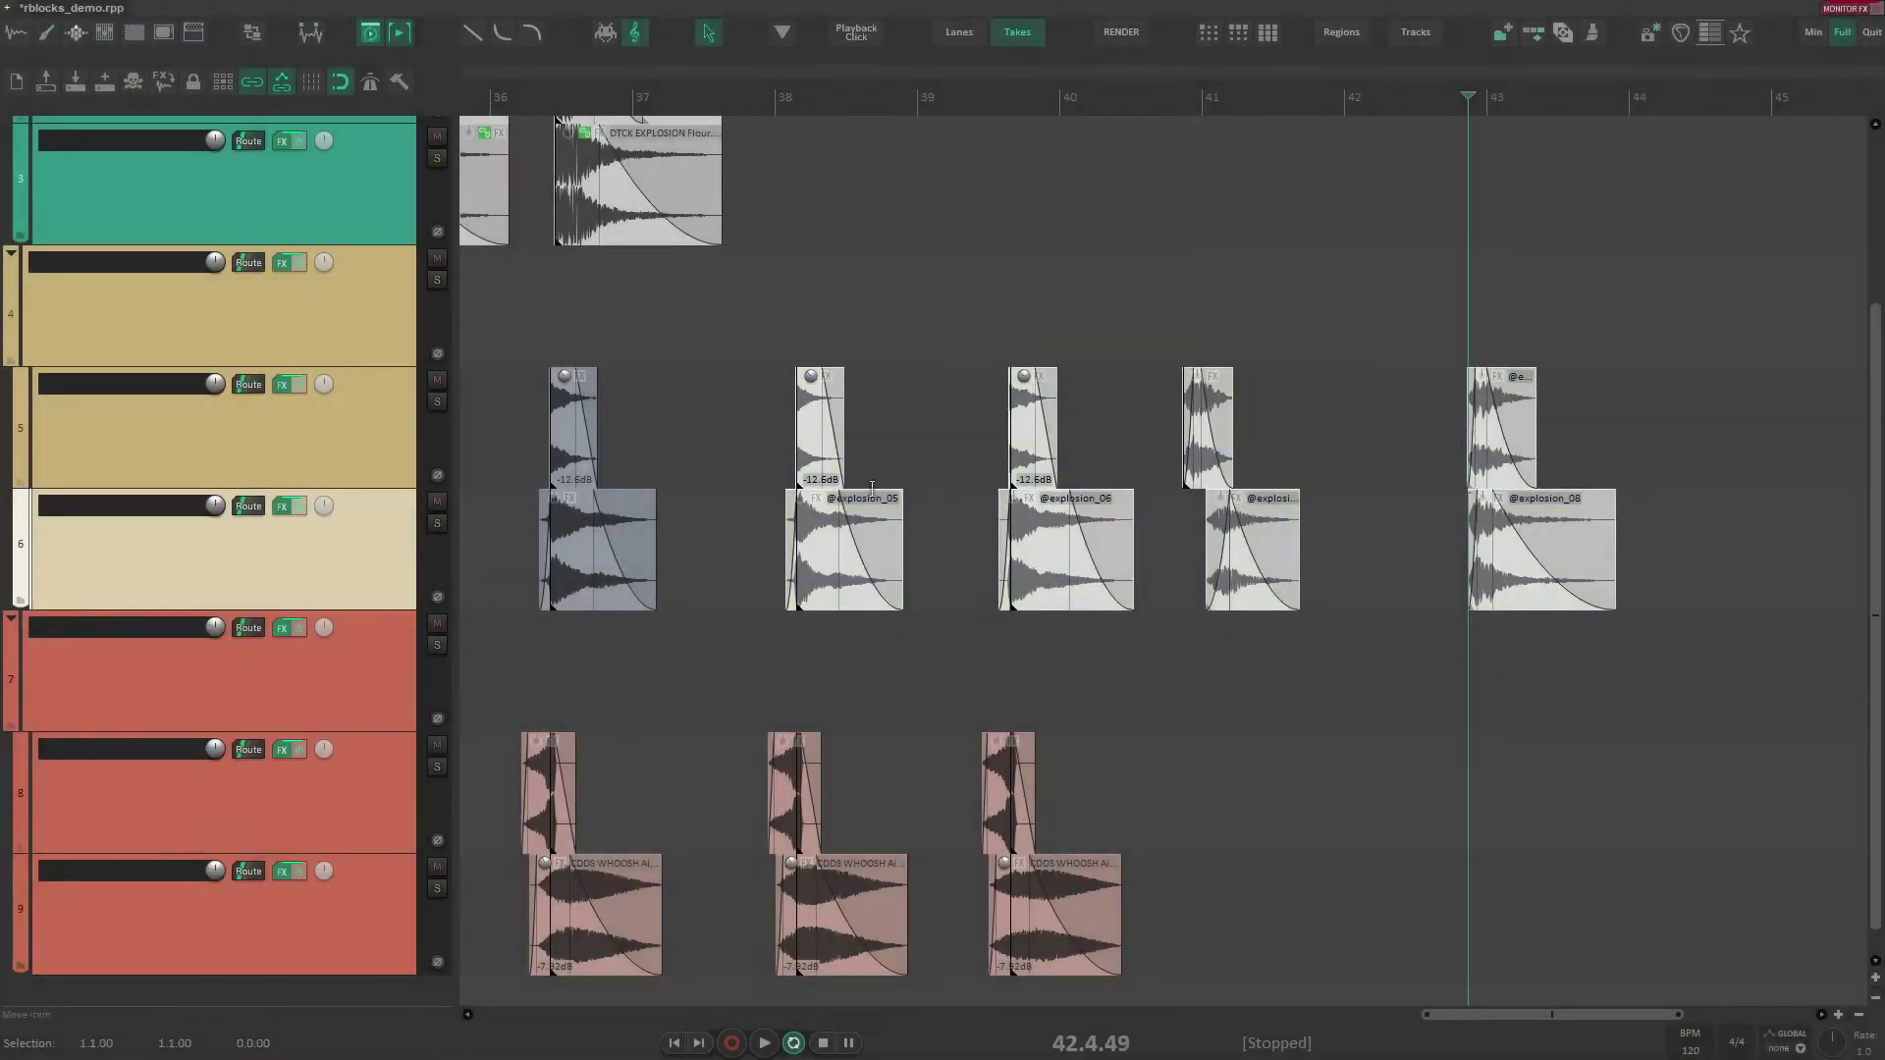
Step: Rename the selected explosion items on tracks 5 and 6 to "hello there", keeping two-digit indexing
scroll(864, 492, "down", 2)
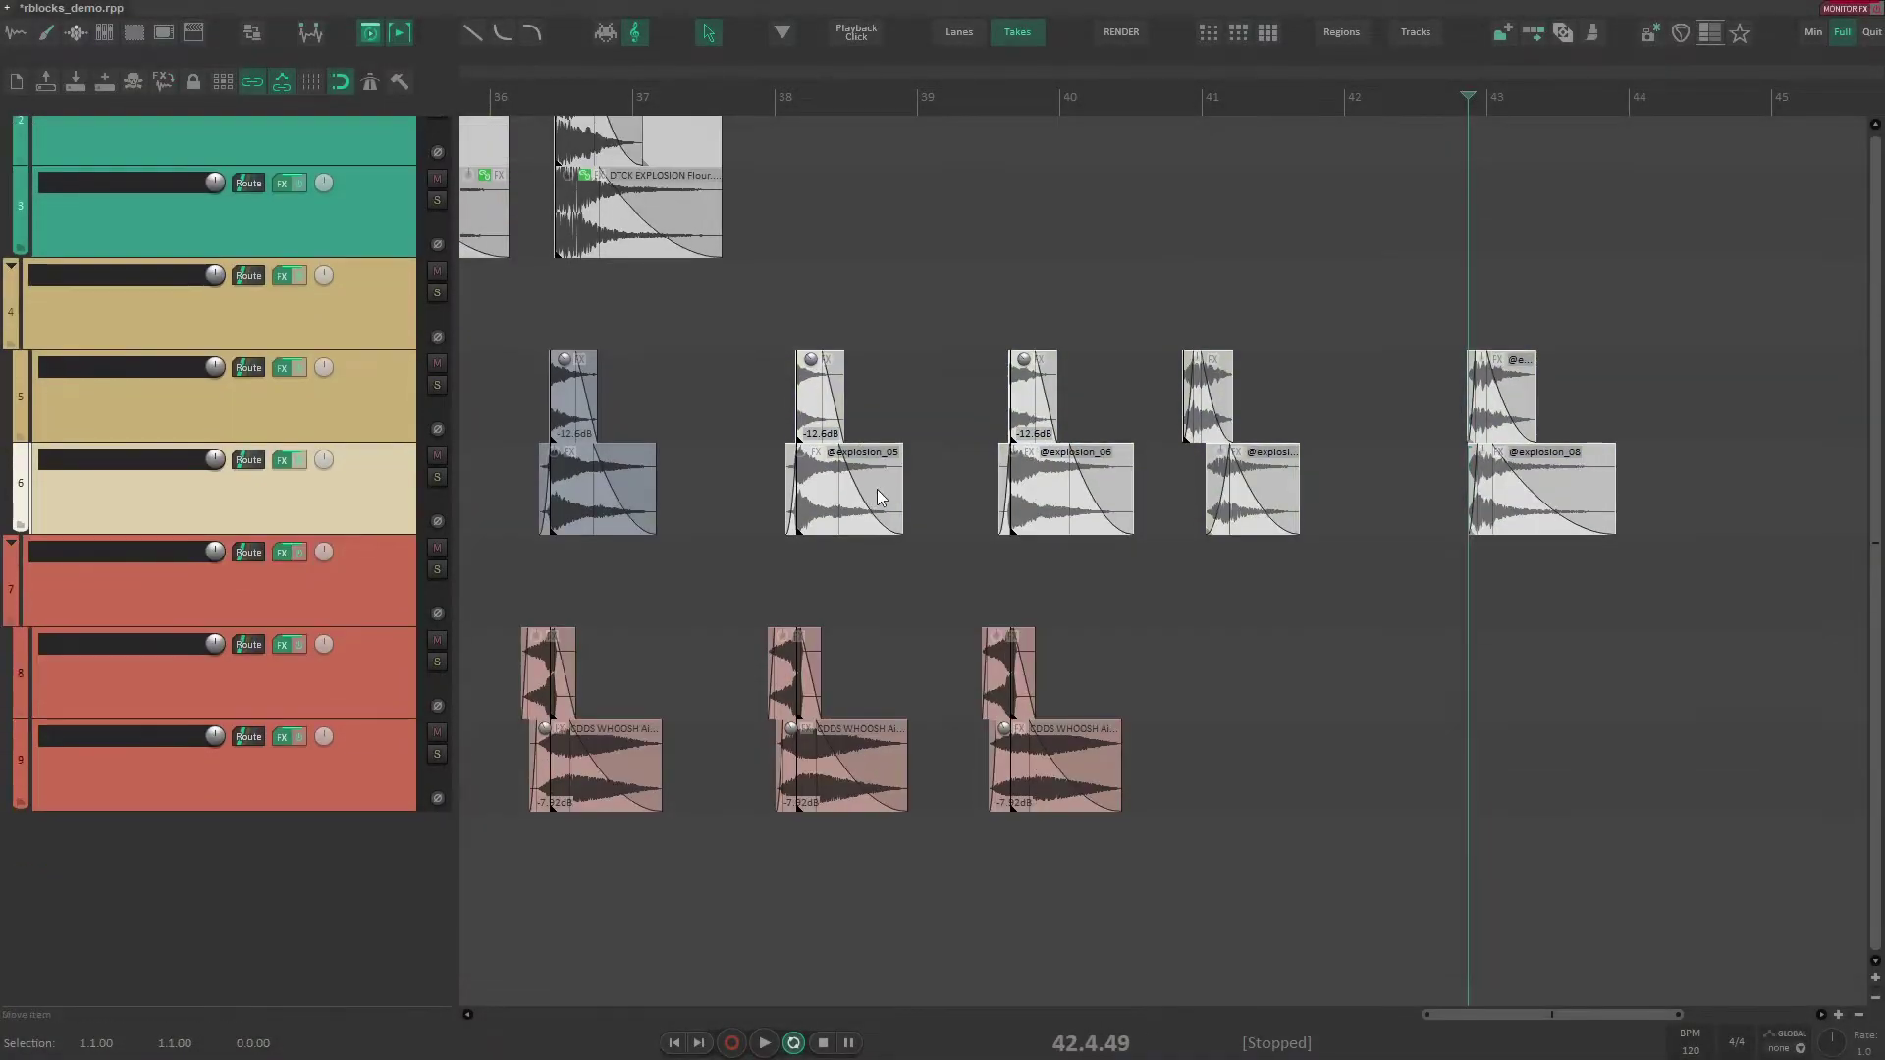
double_click(877, 496)
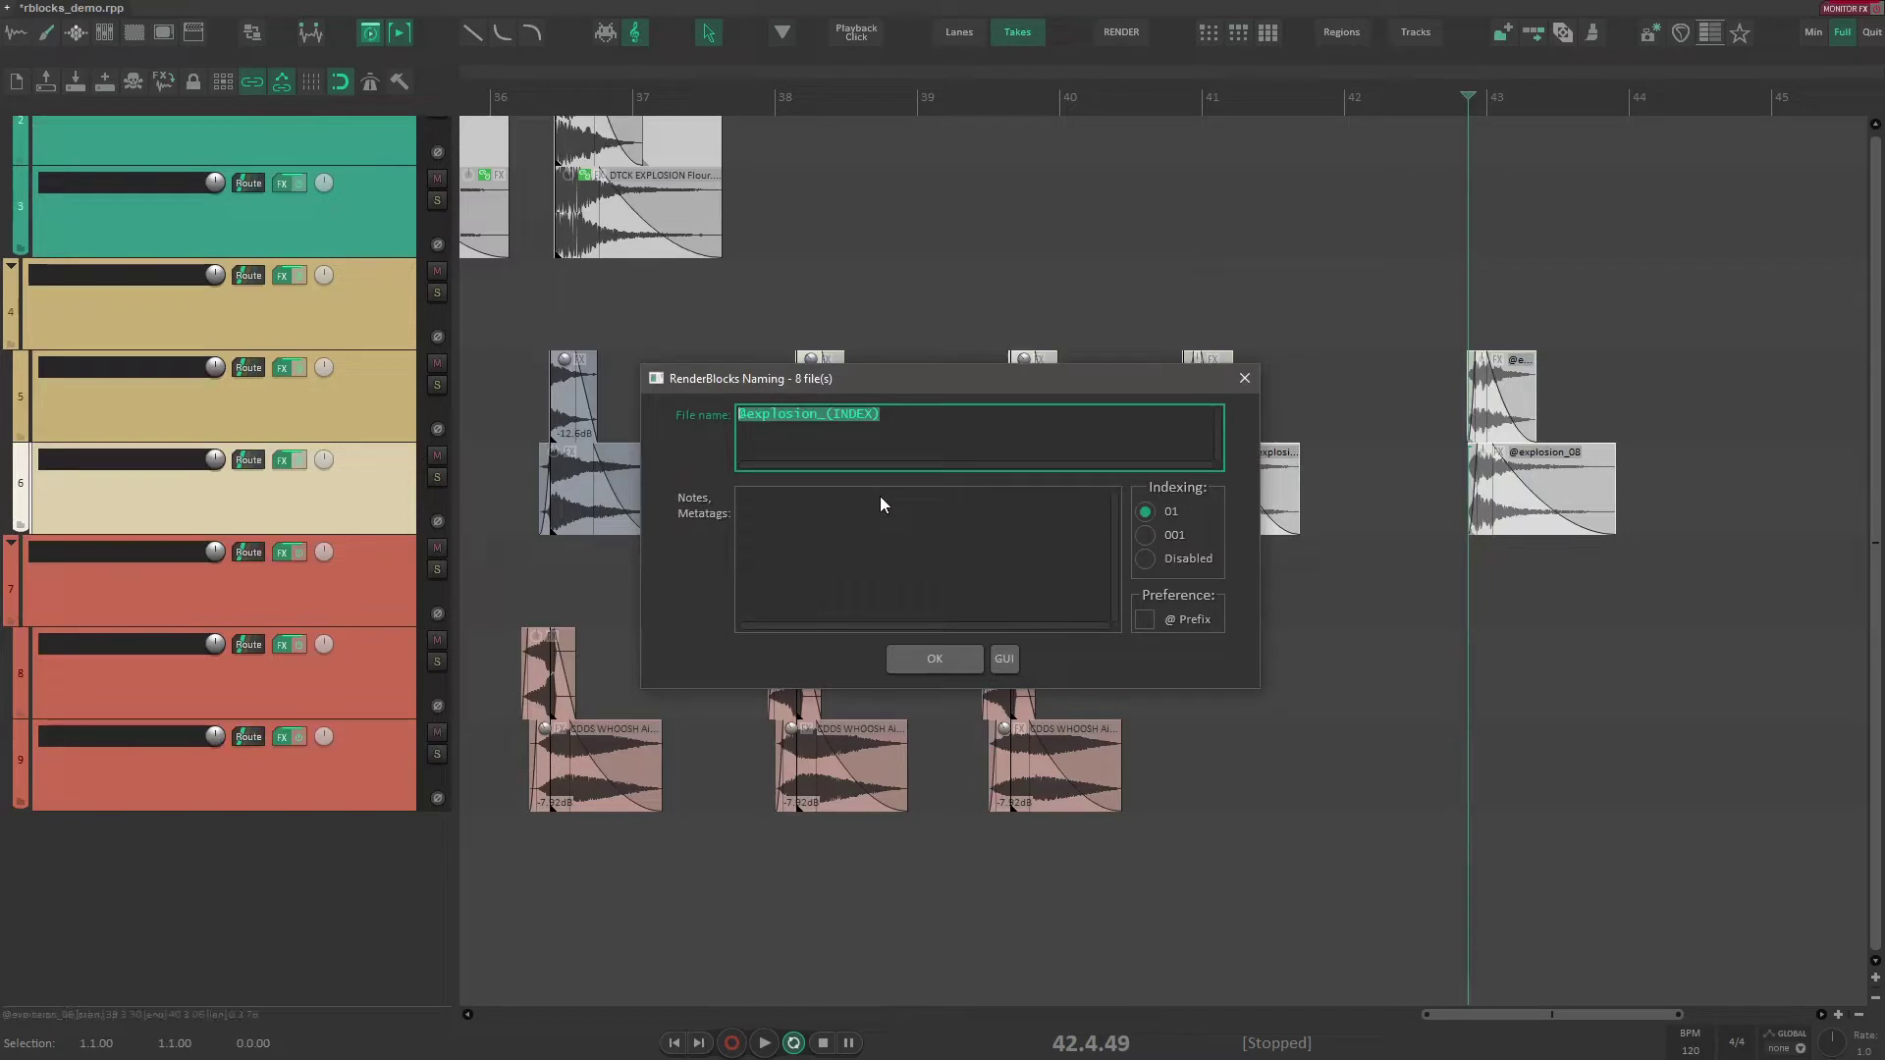
key("BackSpace")
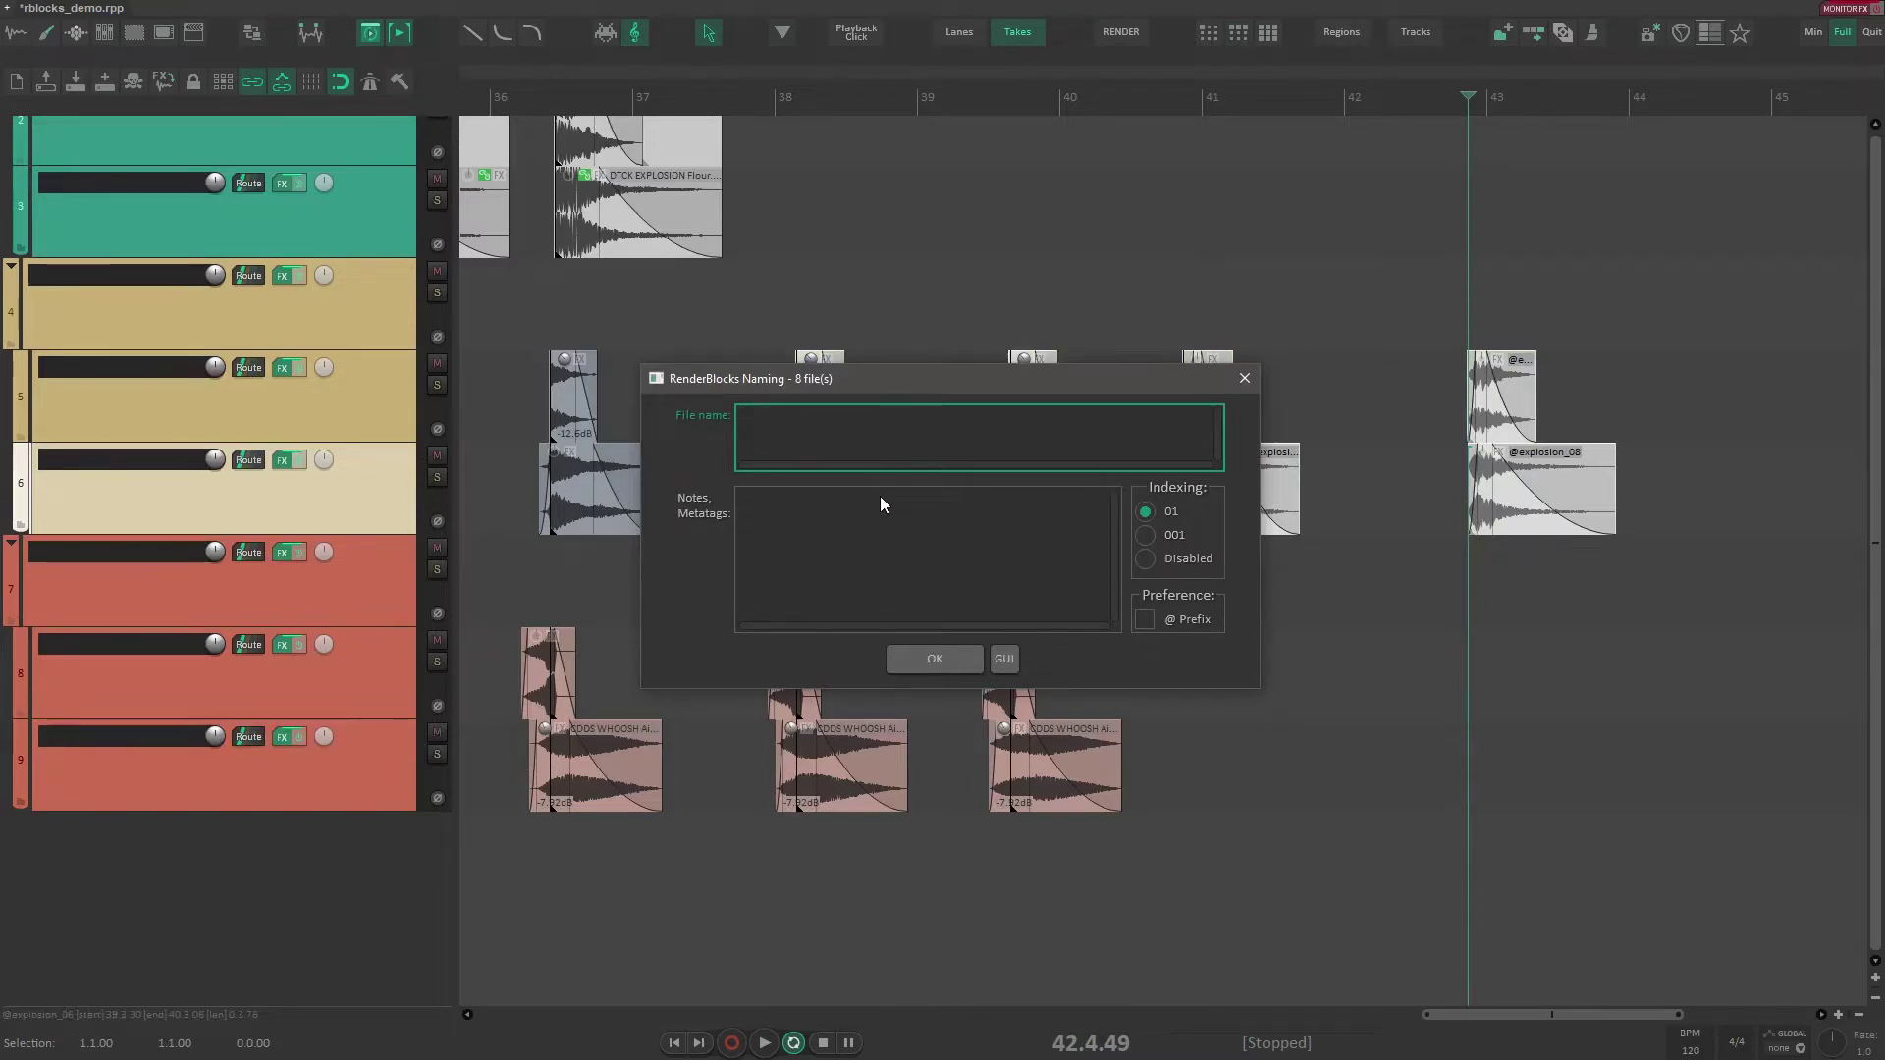
type("hello there")
key("Return")
left_click(957, 450)
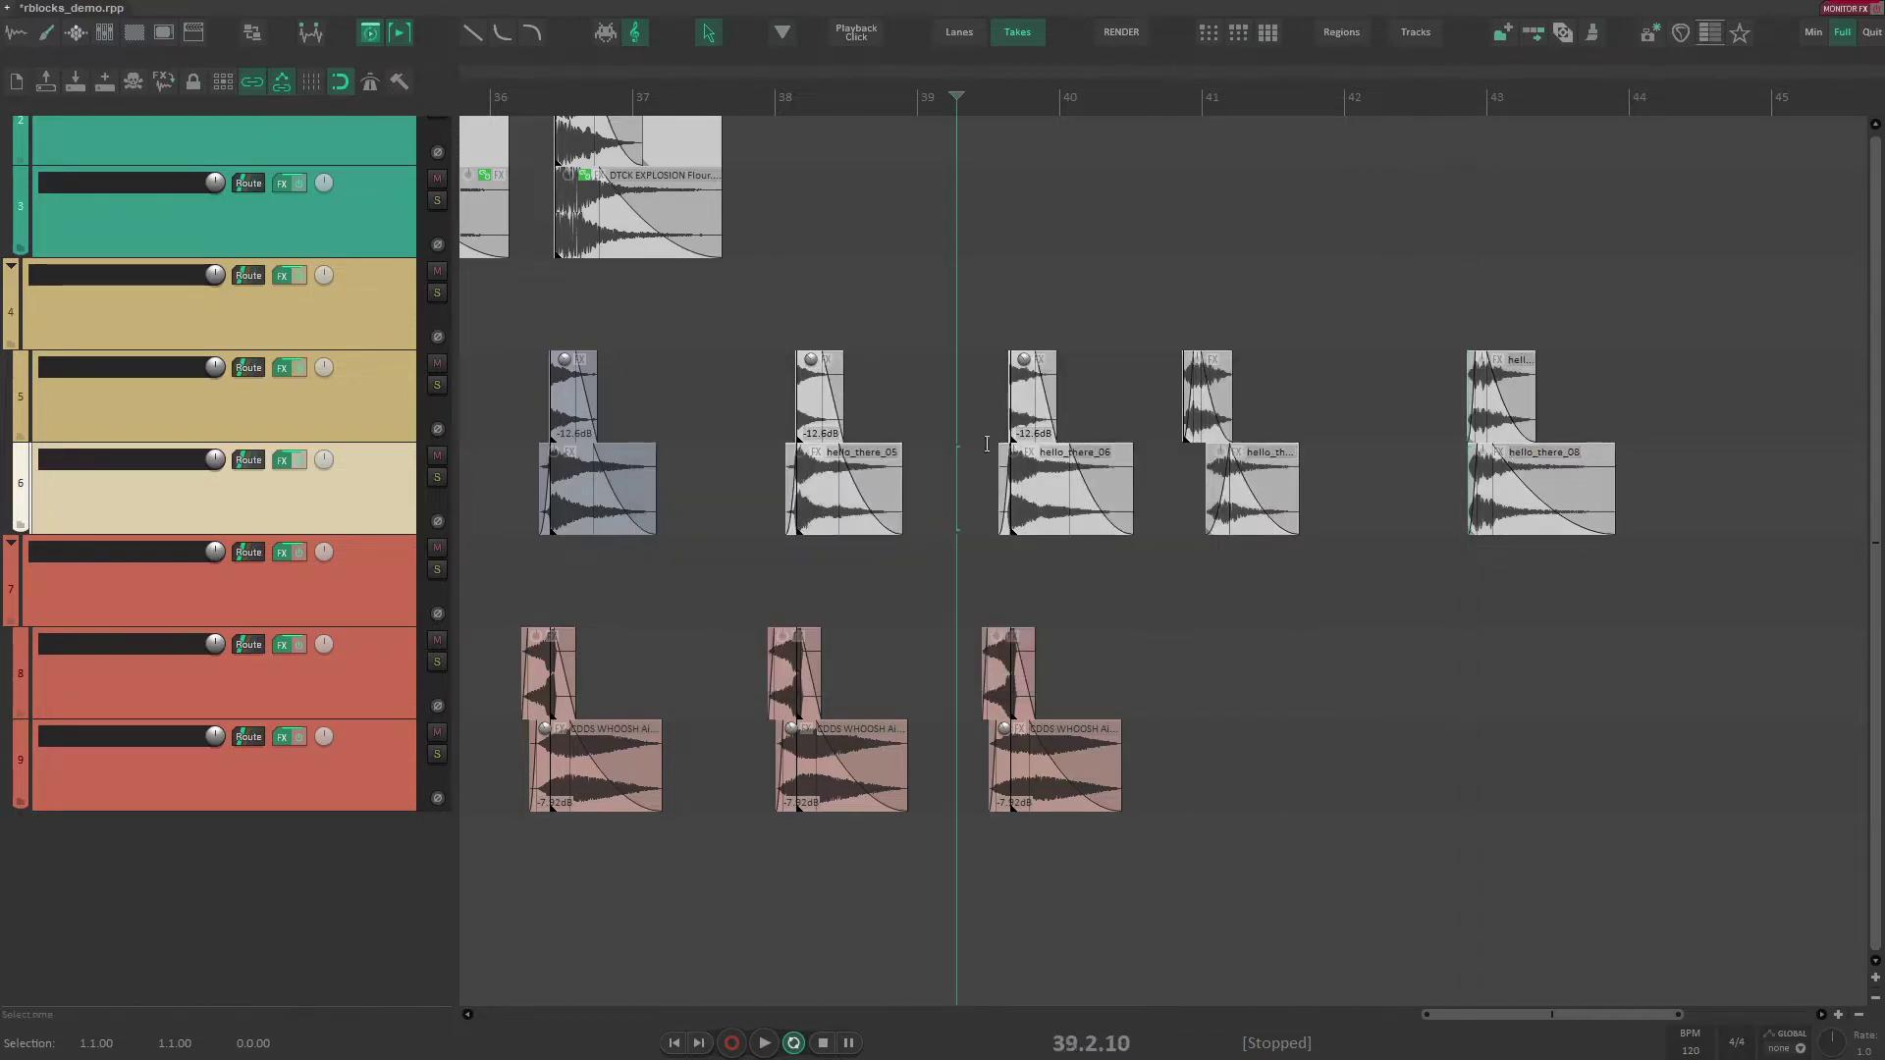
Step: Check the hello_there item names on the timeline and colour those items light green
left_click(1098, 479)
scroll(1104, 480, "up", 5)
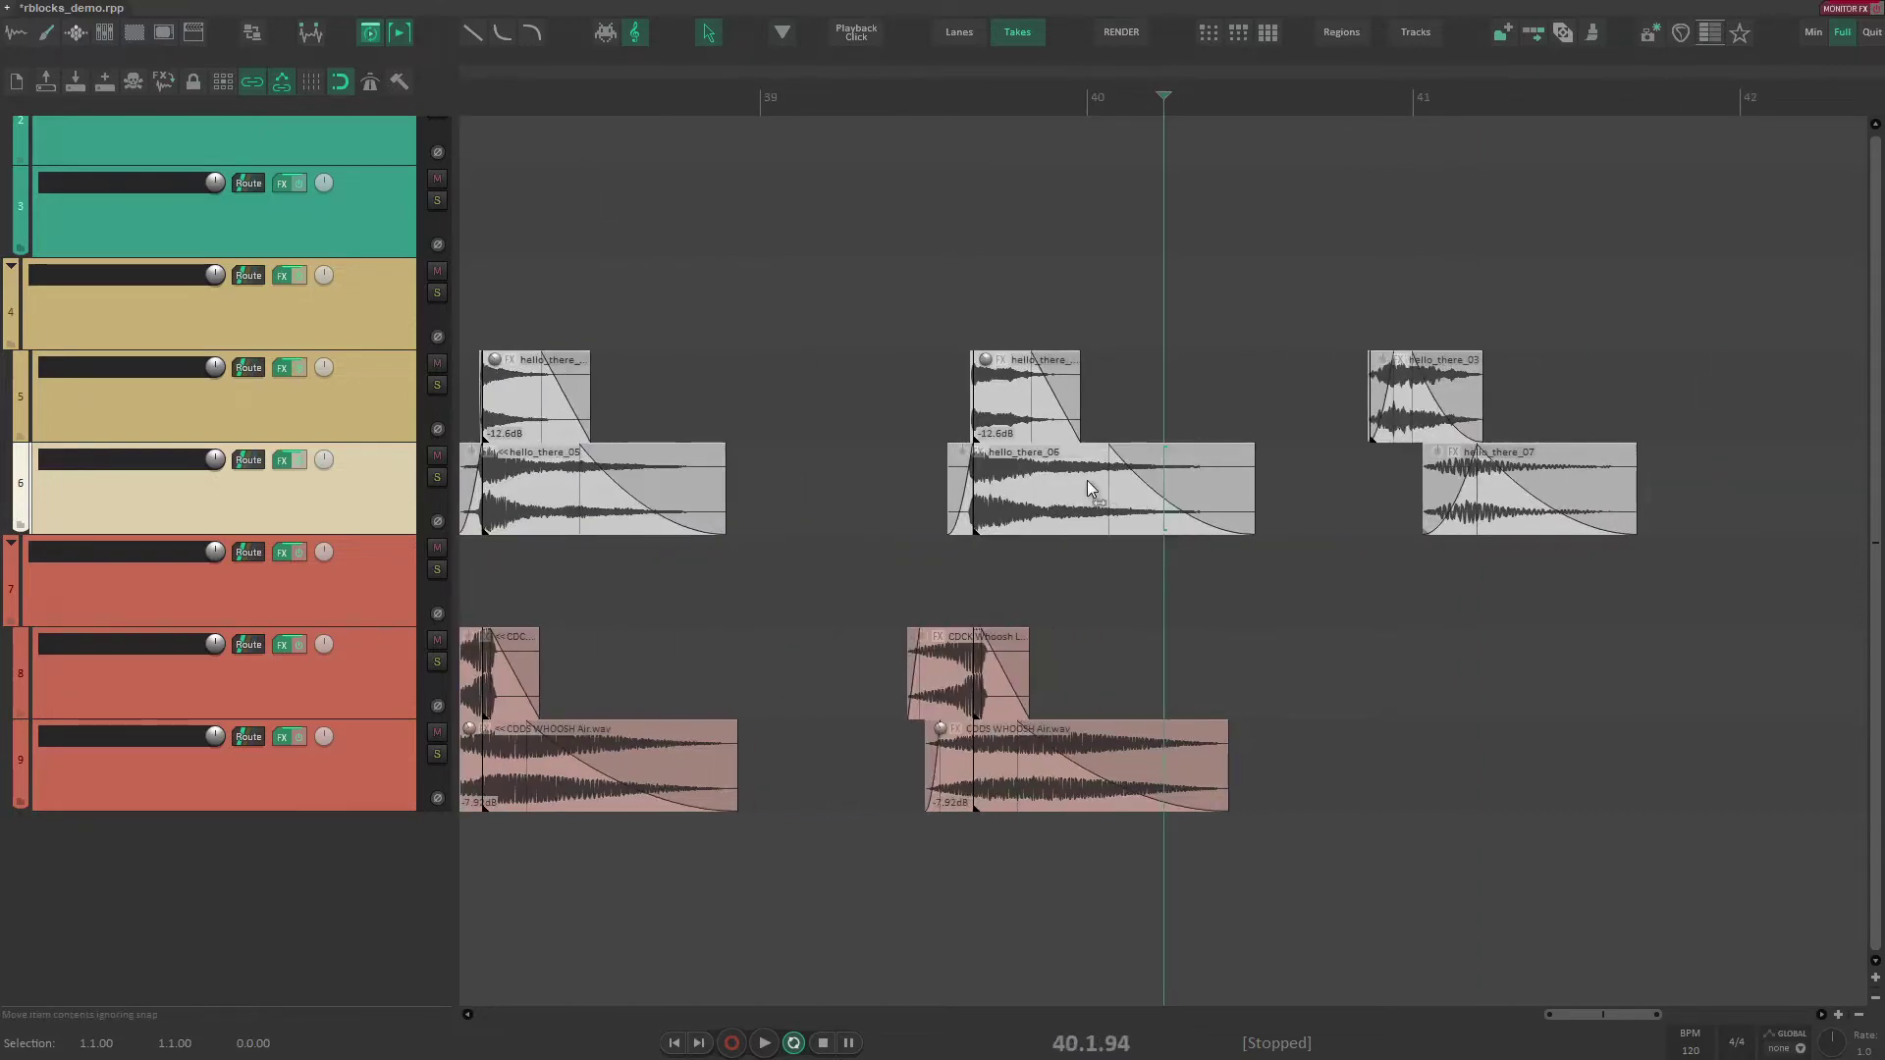
scroll(1098, 466, "down", 3)
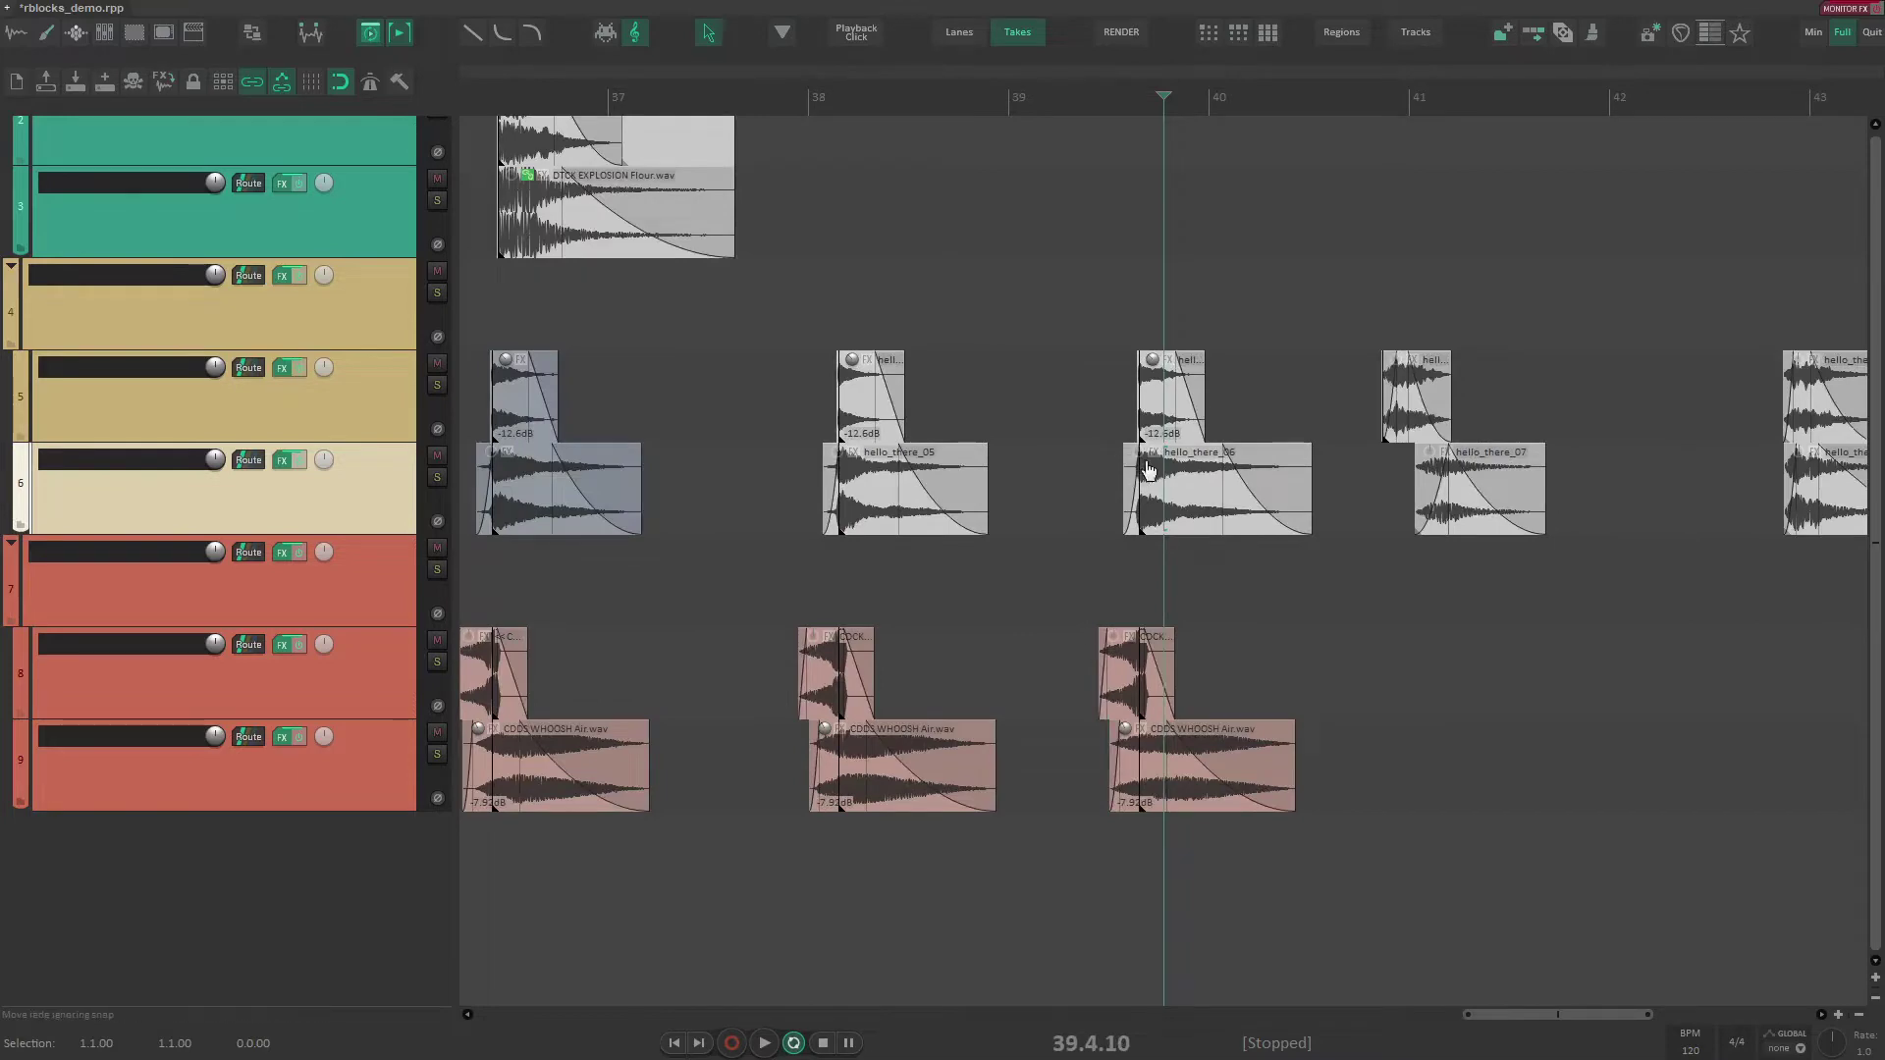
scroll(1147, 466, "down", 1)
left_click_drag(1199, 335, 904, 468)
scroll(1126, 501, "down", 4)
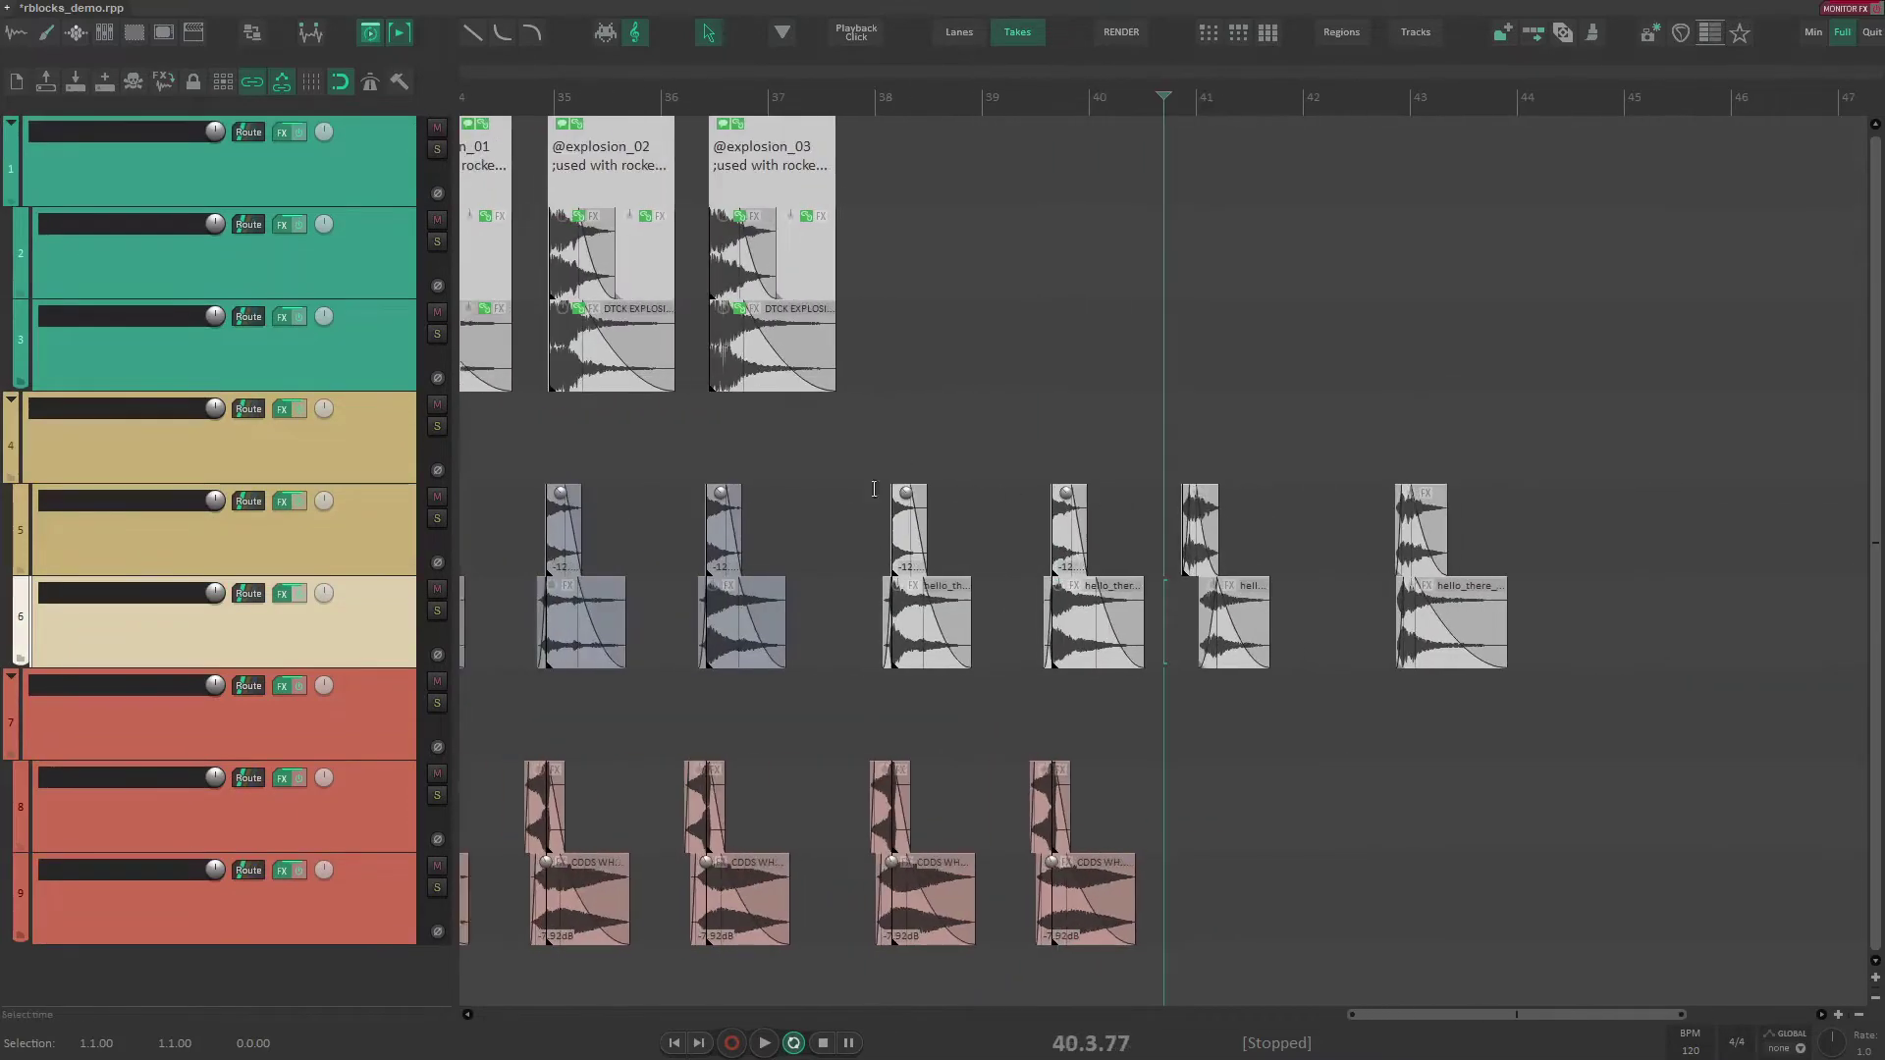
key("shift+c")
left_click(863, 539)
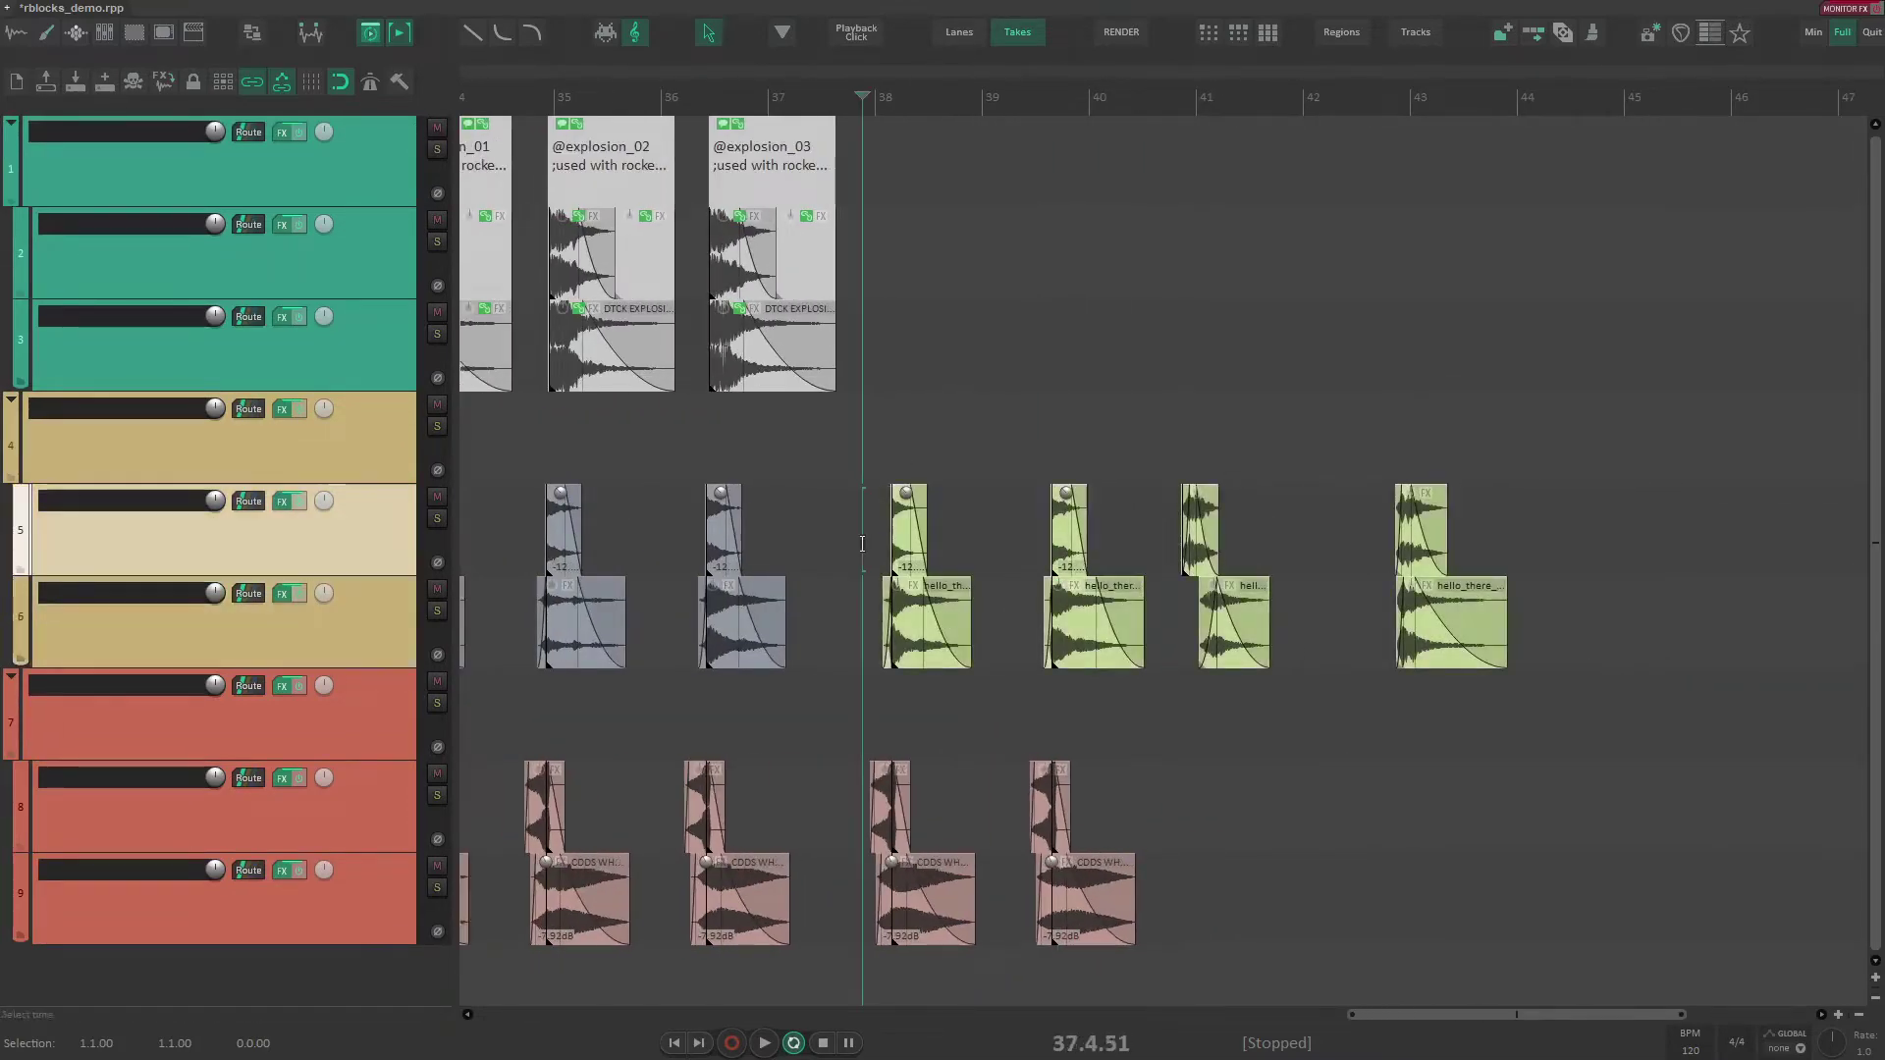
Step: Set the Render Blocks export type to Queue and apply the settings
key("q")
left_click(1011, 534)
key("Escape")
key("ctrl+alt+r")
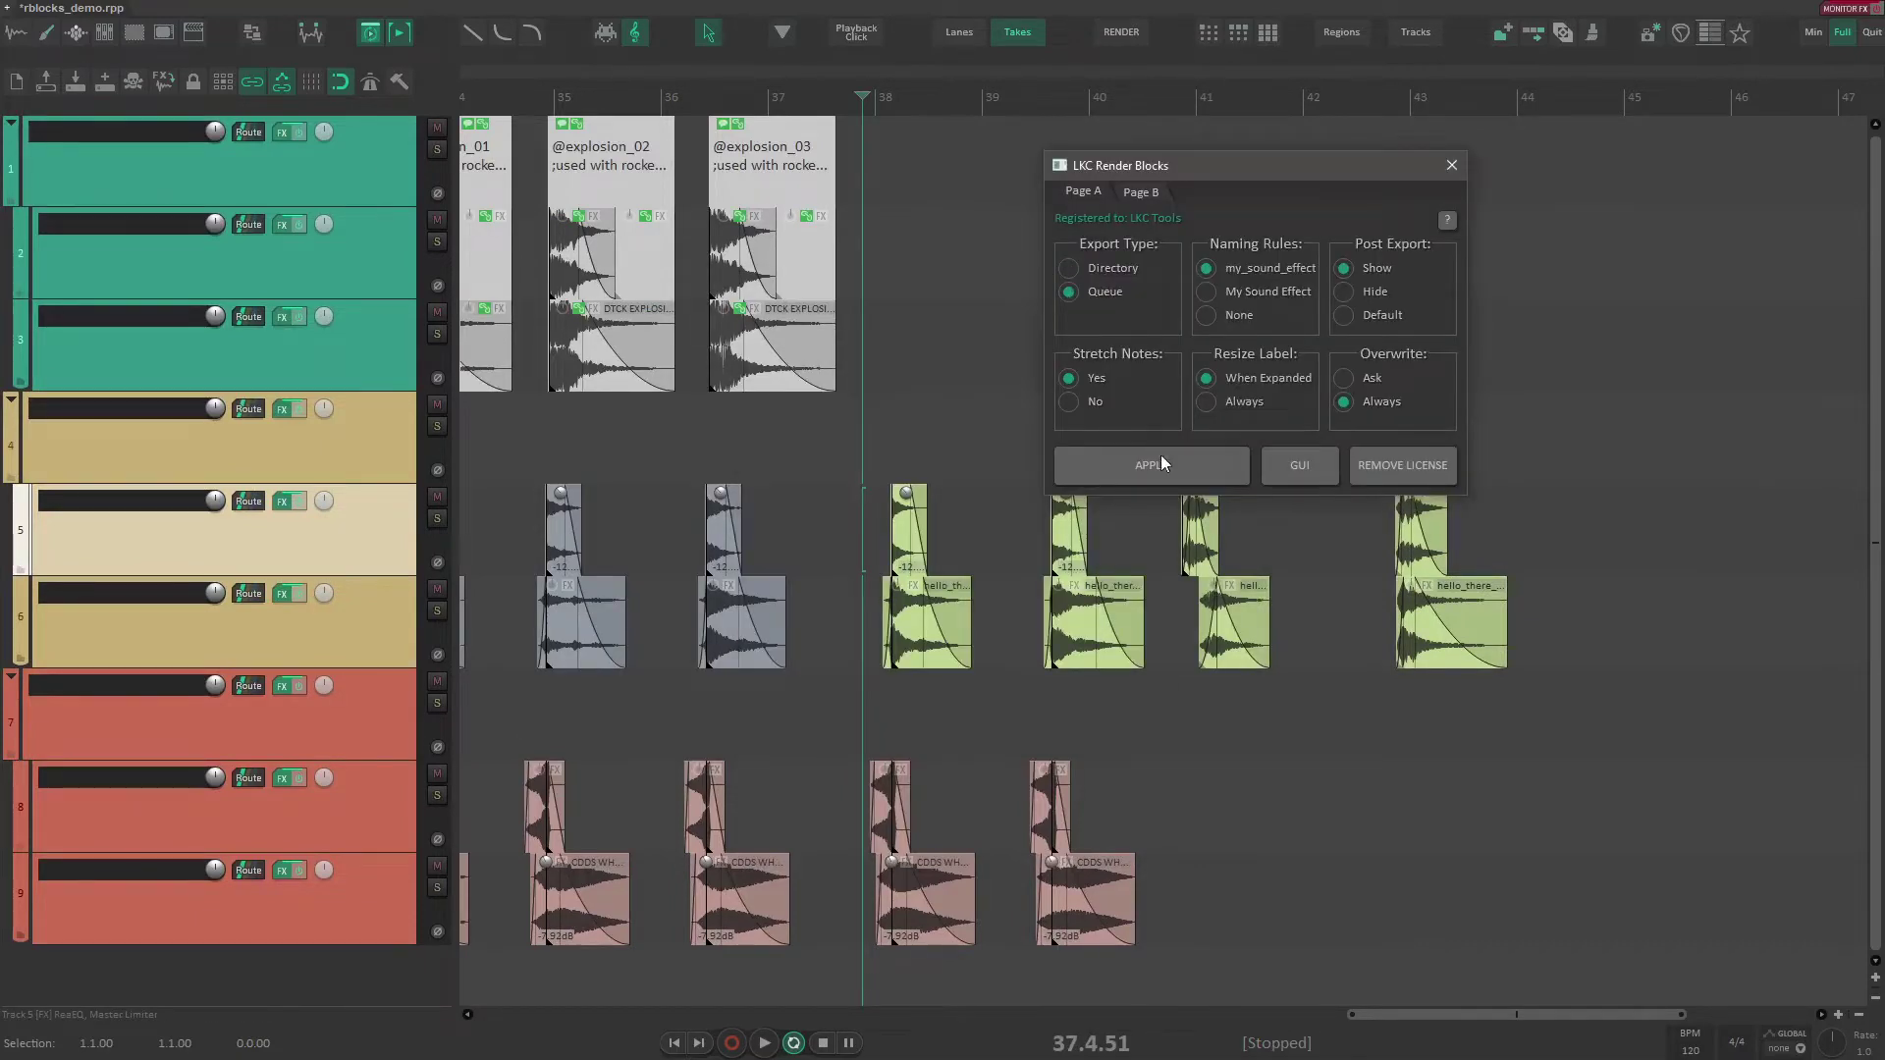
left_click(1161, 468)
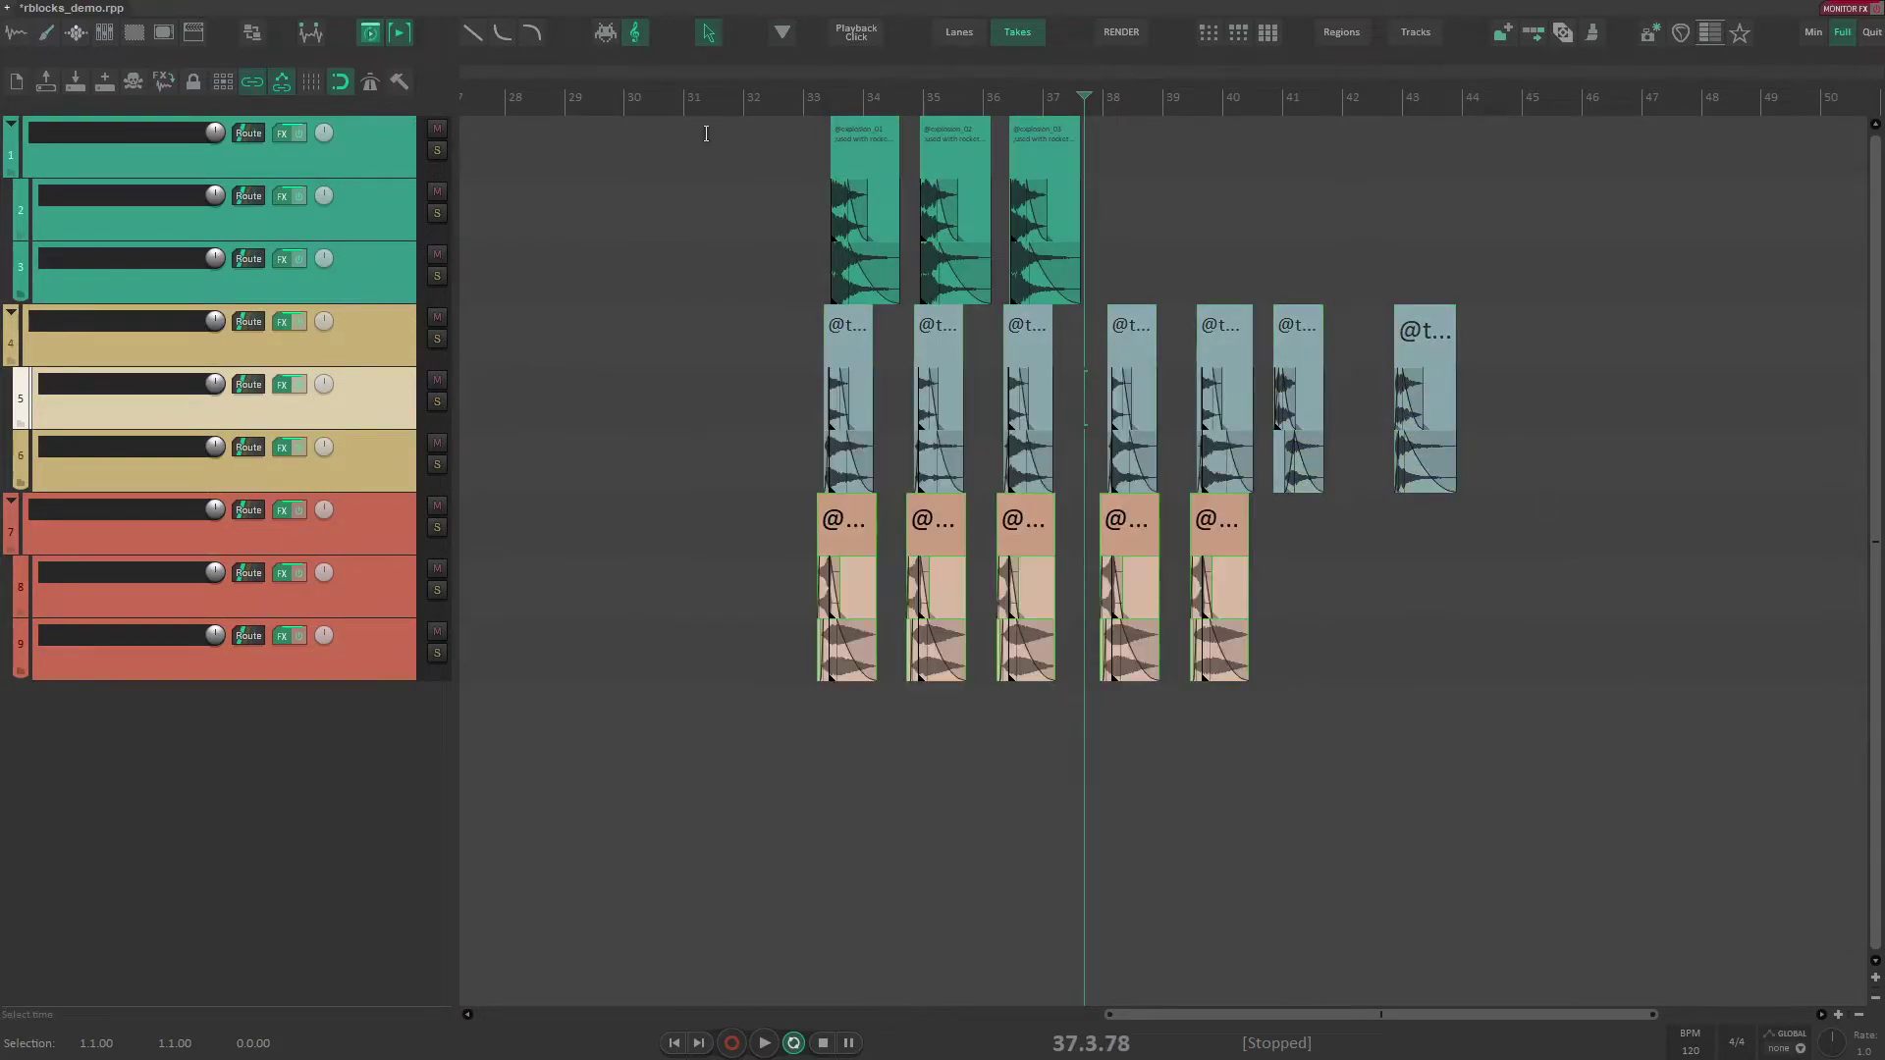
Step: Select the three explosion blocks on tracks 1 to 3, add them to the render queue and close the queue list
left_click(706, 134)
left_click_drag(774, 131, 1182, 280)
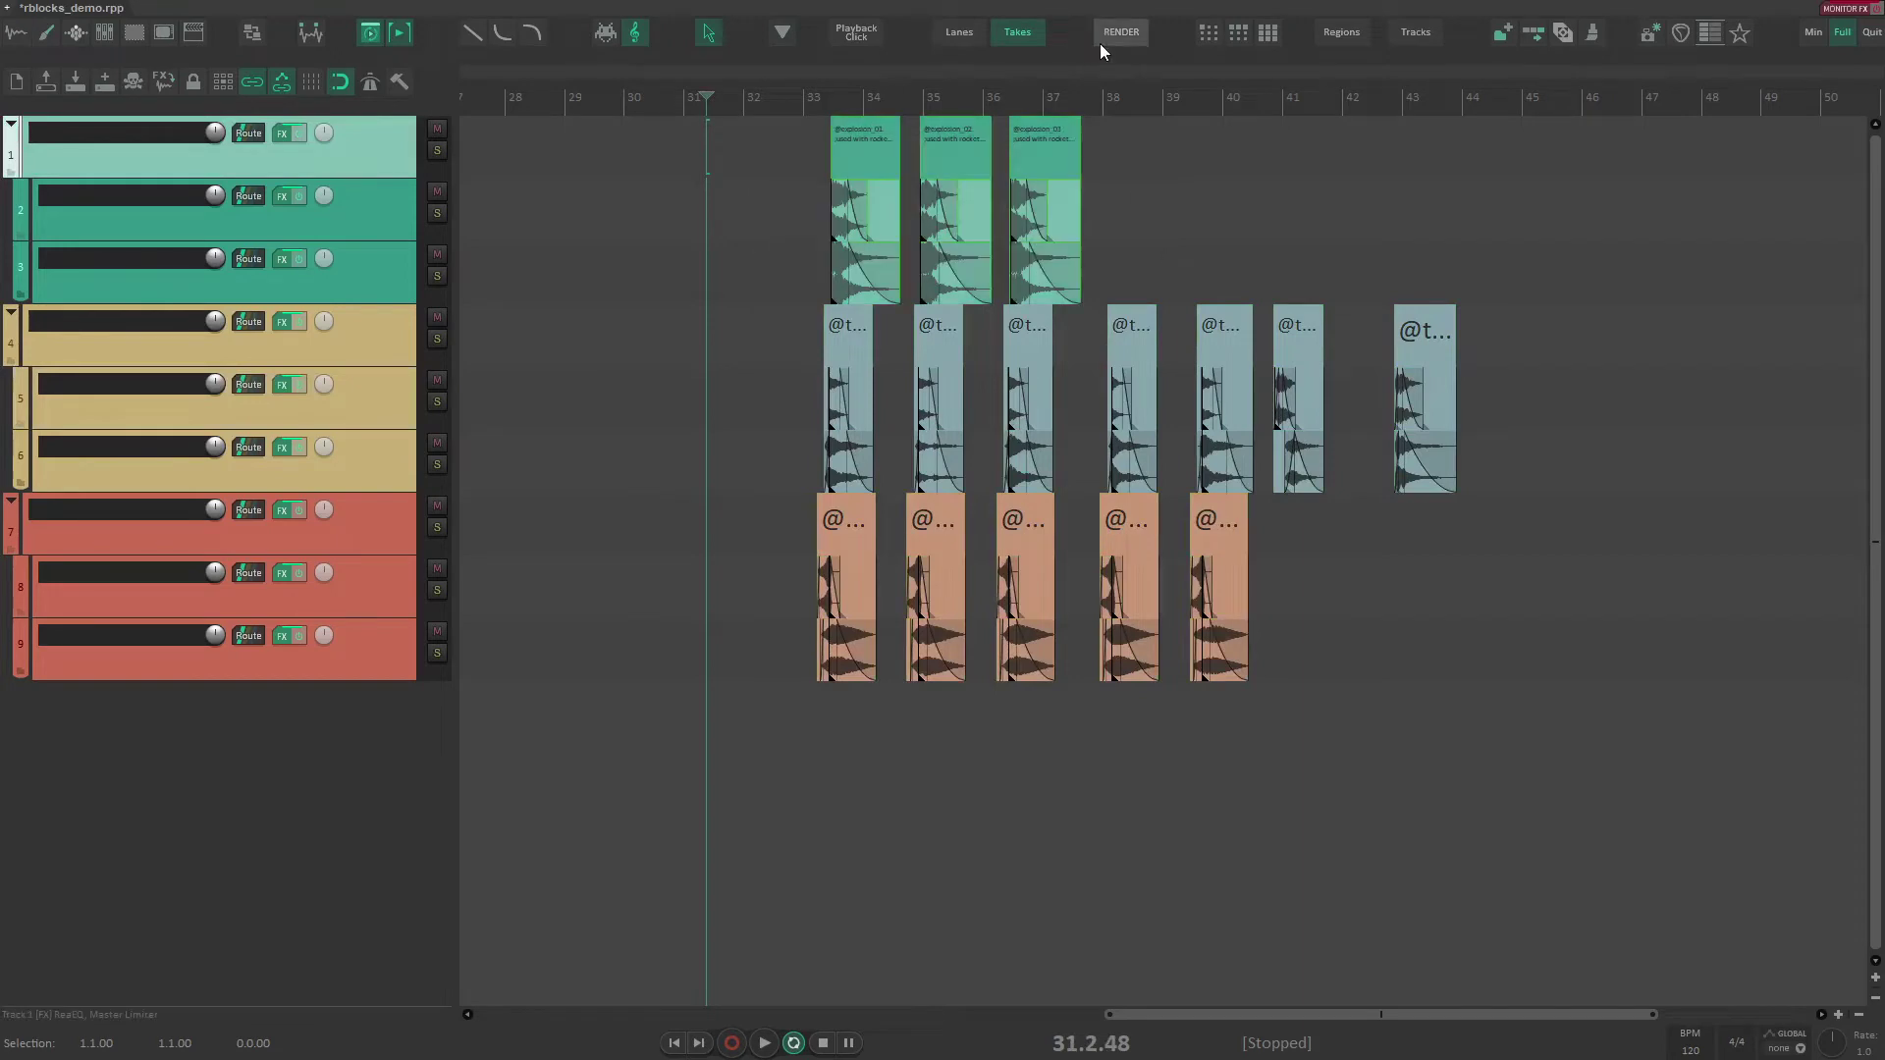
left_click(1101, 45)
left_click(1402, 428)
Step: Add the test blocks on tracks 4 to 6 and the whoosh blocks on tracks 7 to 9 to the render queue separately
left_click_drag(790, 334, 1634, 454)
left_click(1122, 32)
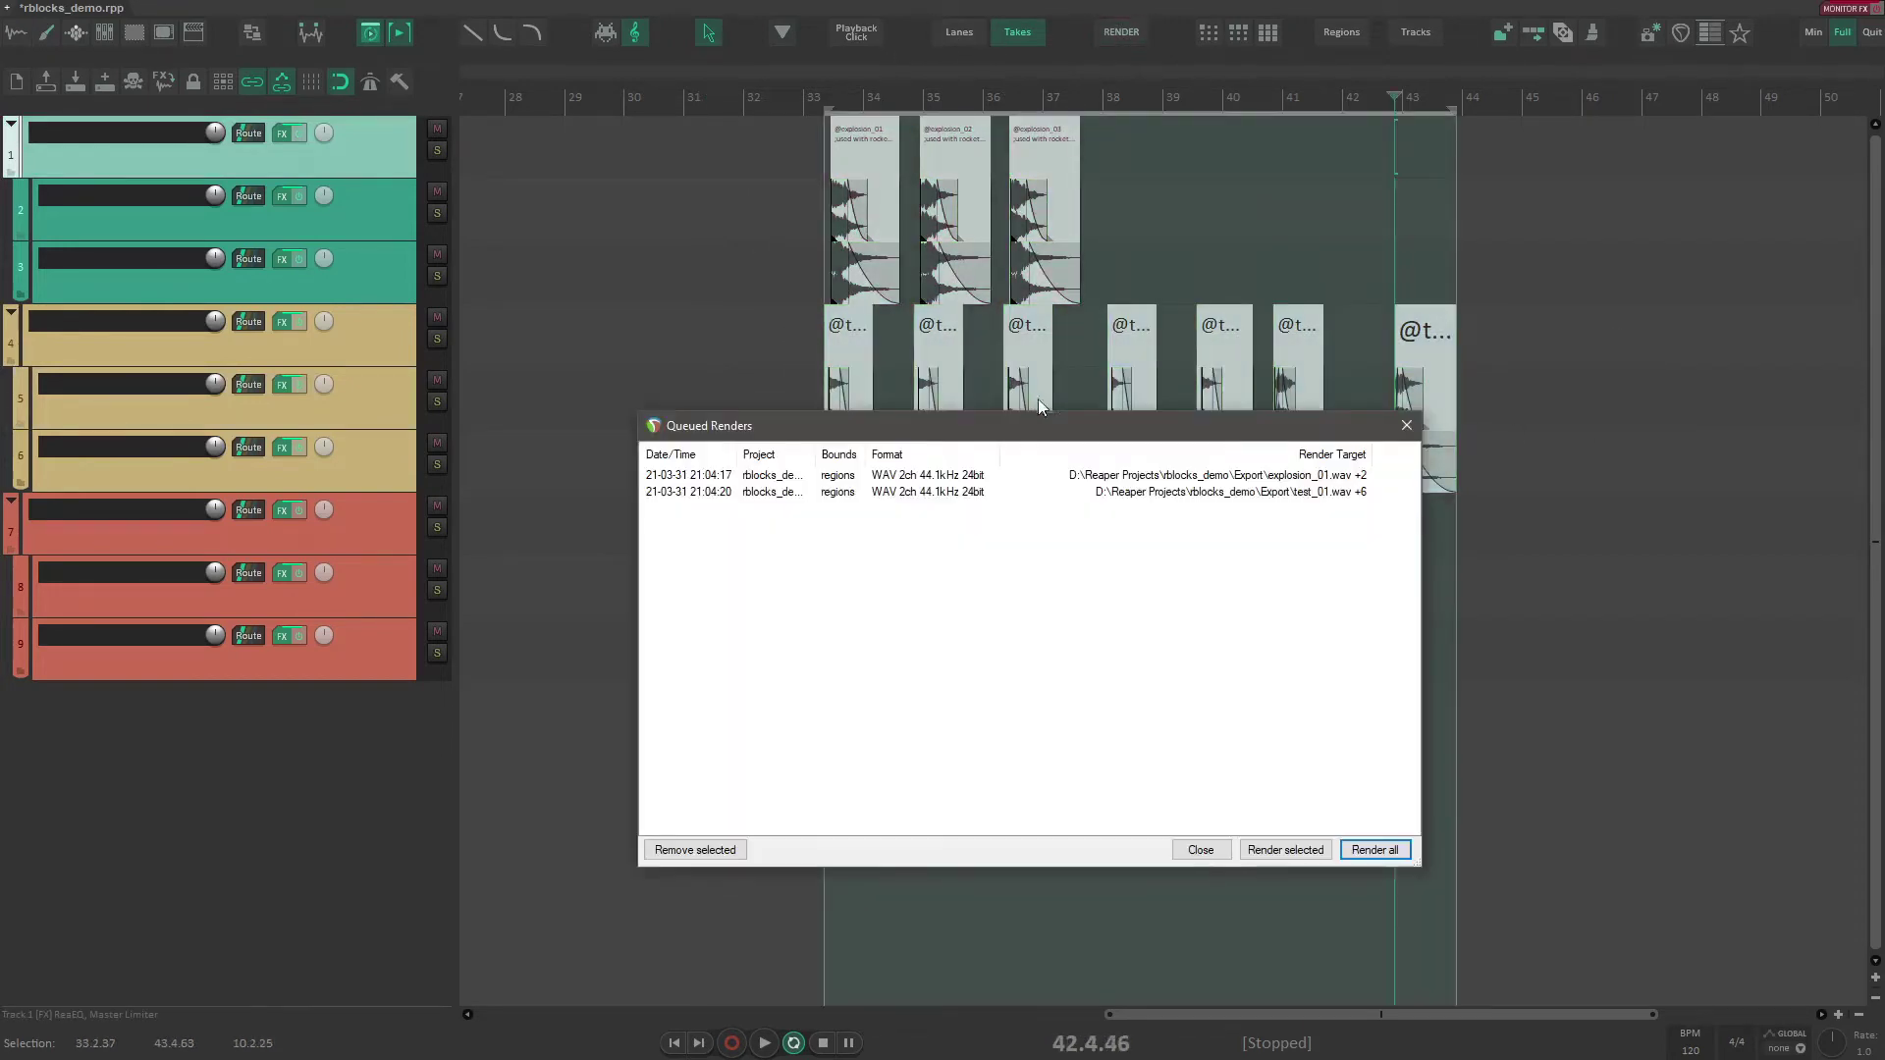
left_click(1407, 426)
left_click_drag(790, 505, 1256, 678)
left_click(1121, 32)
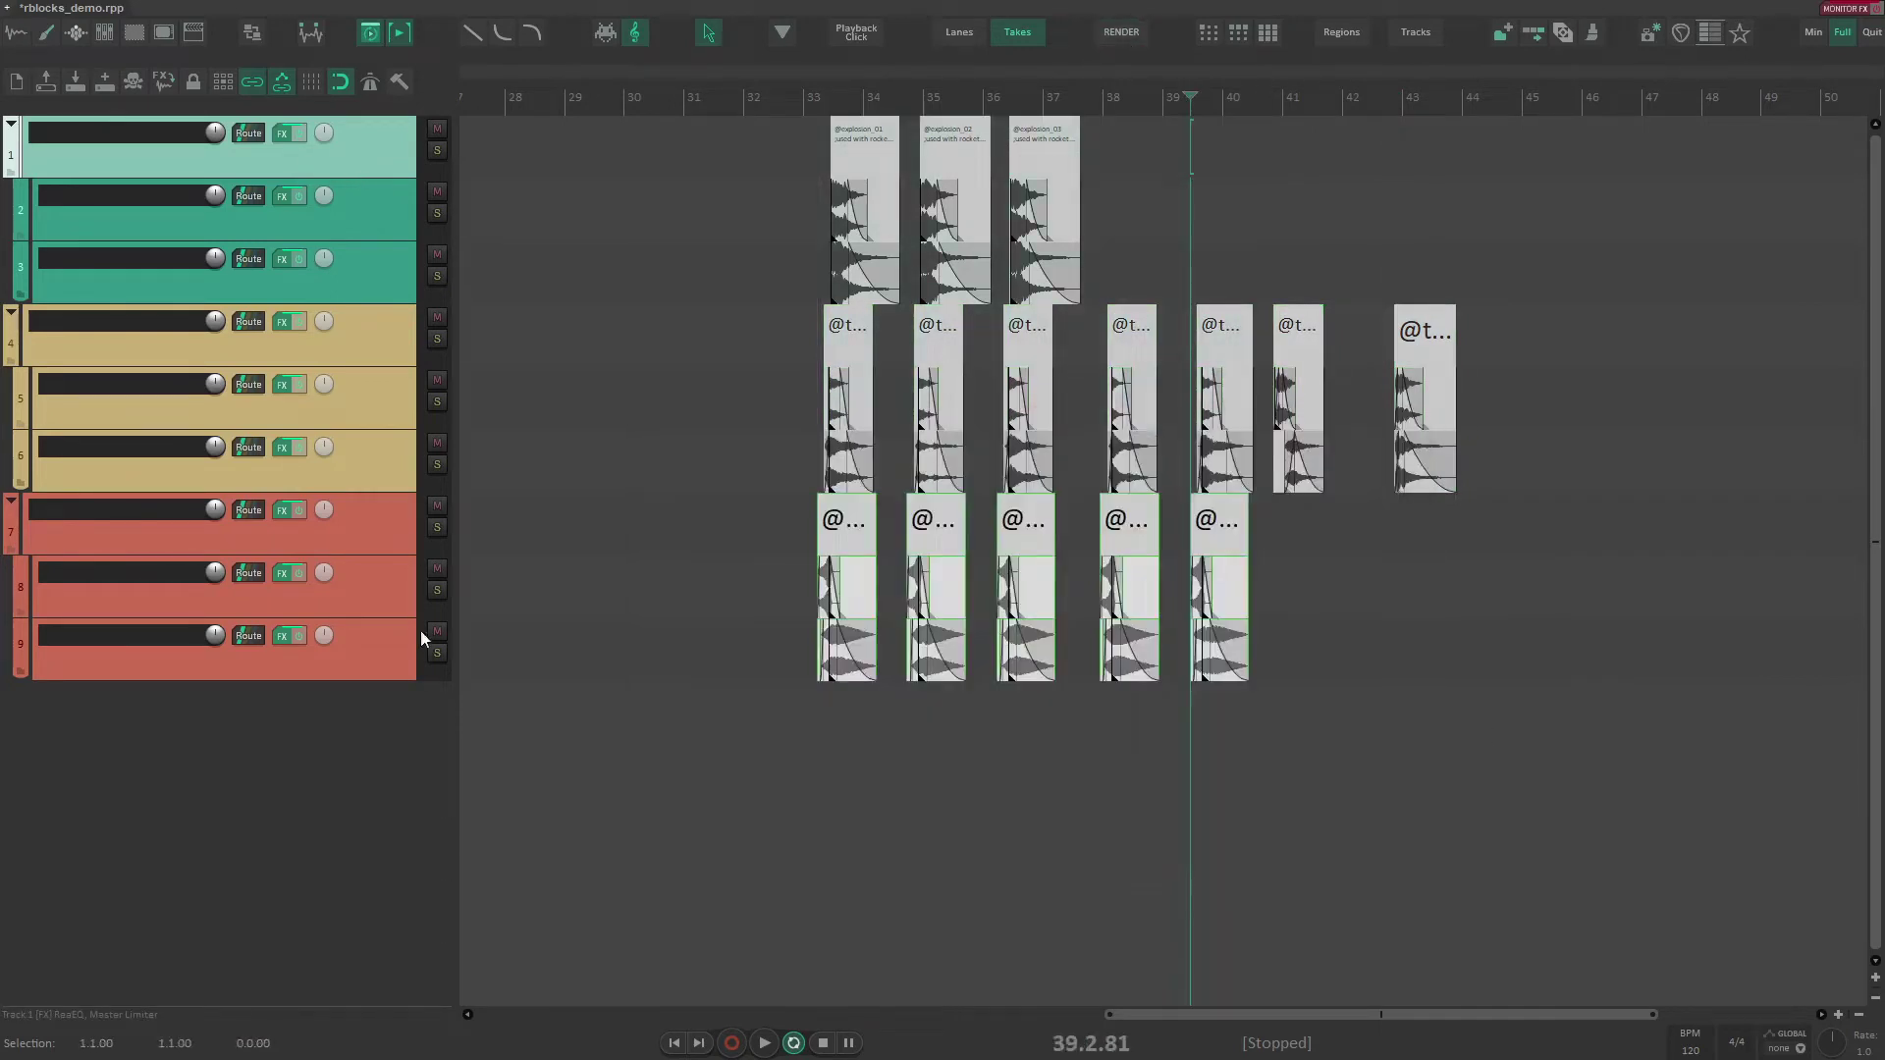
Step: Copy all nine tracks with their items into a new project tab
left_click(420, 632)
left_click(376, 410)
left_click(379, 640, "shift")
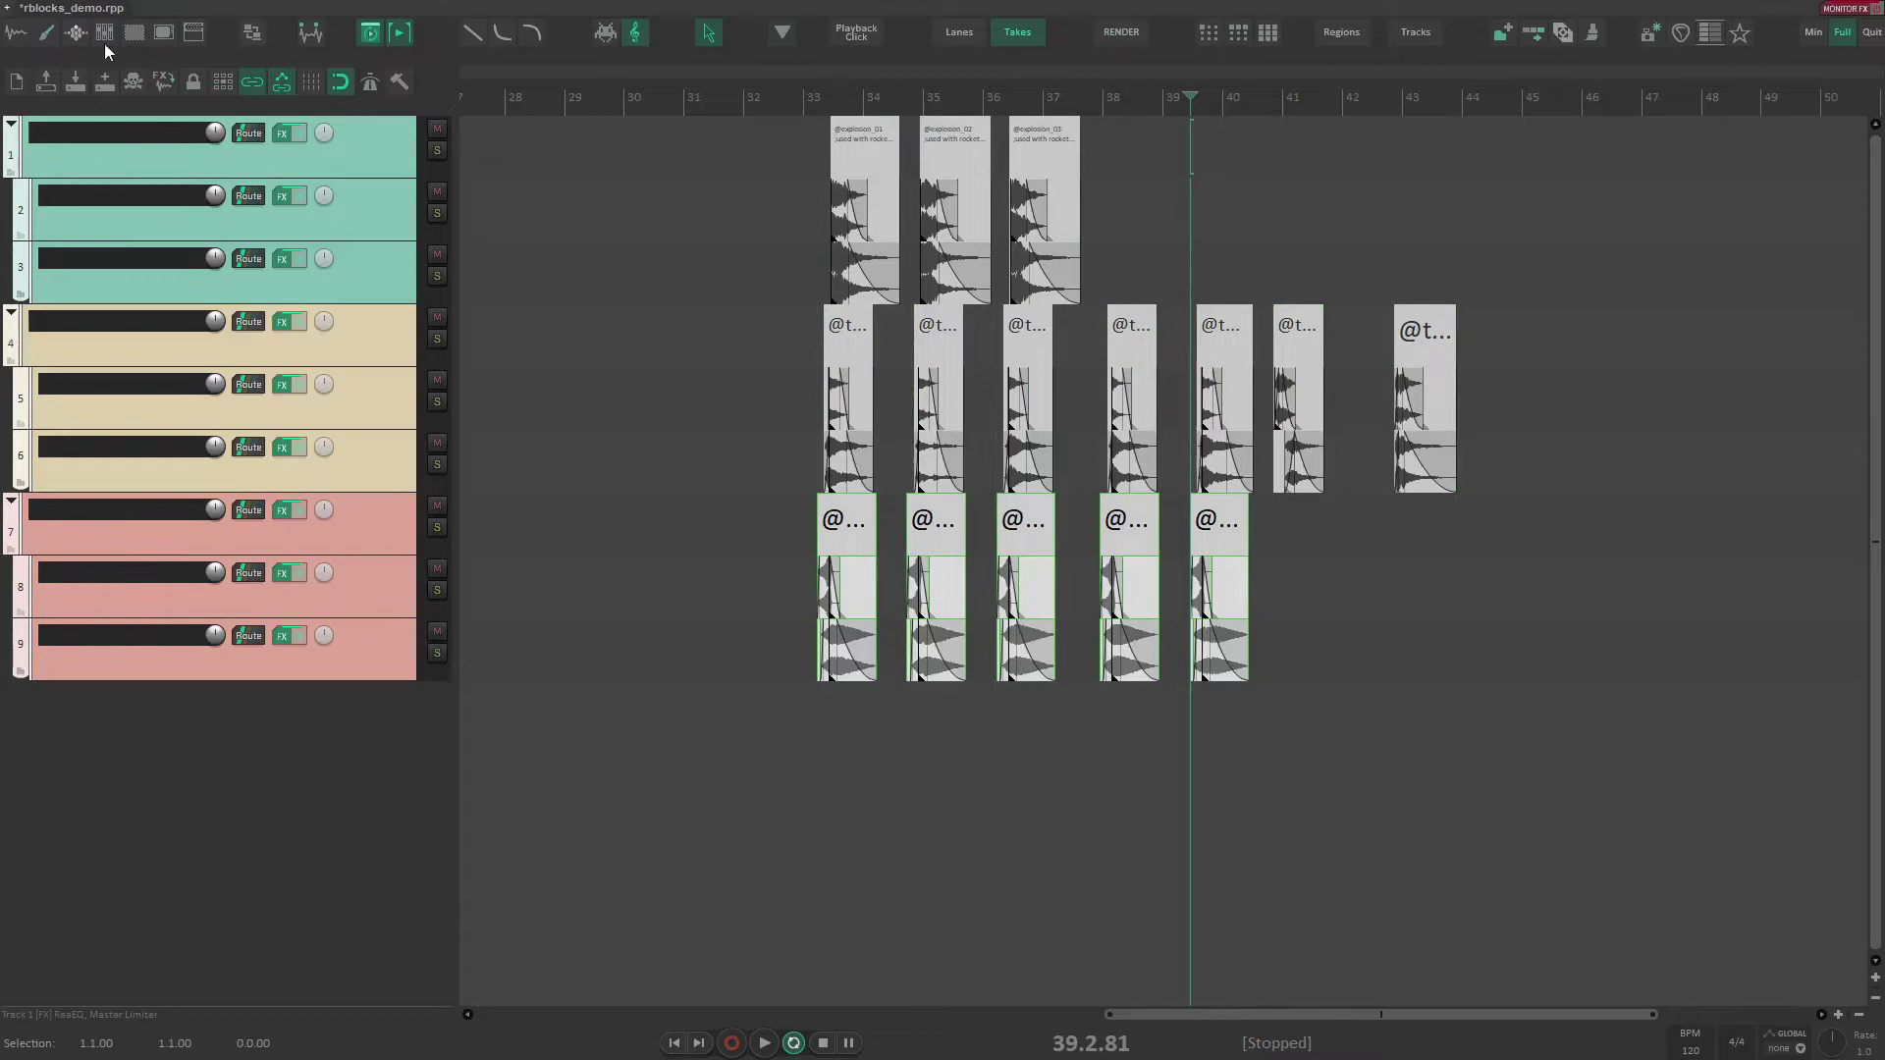
key("ctrl+t")
key("ctrl+v")
left_click(518, 335)
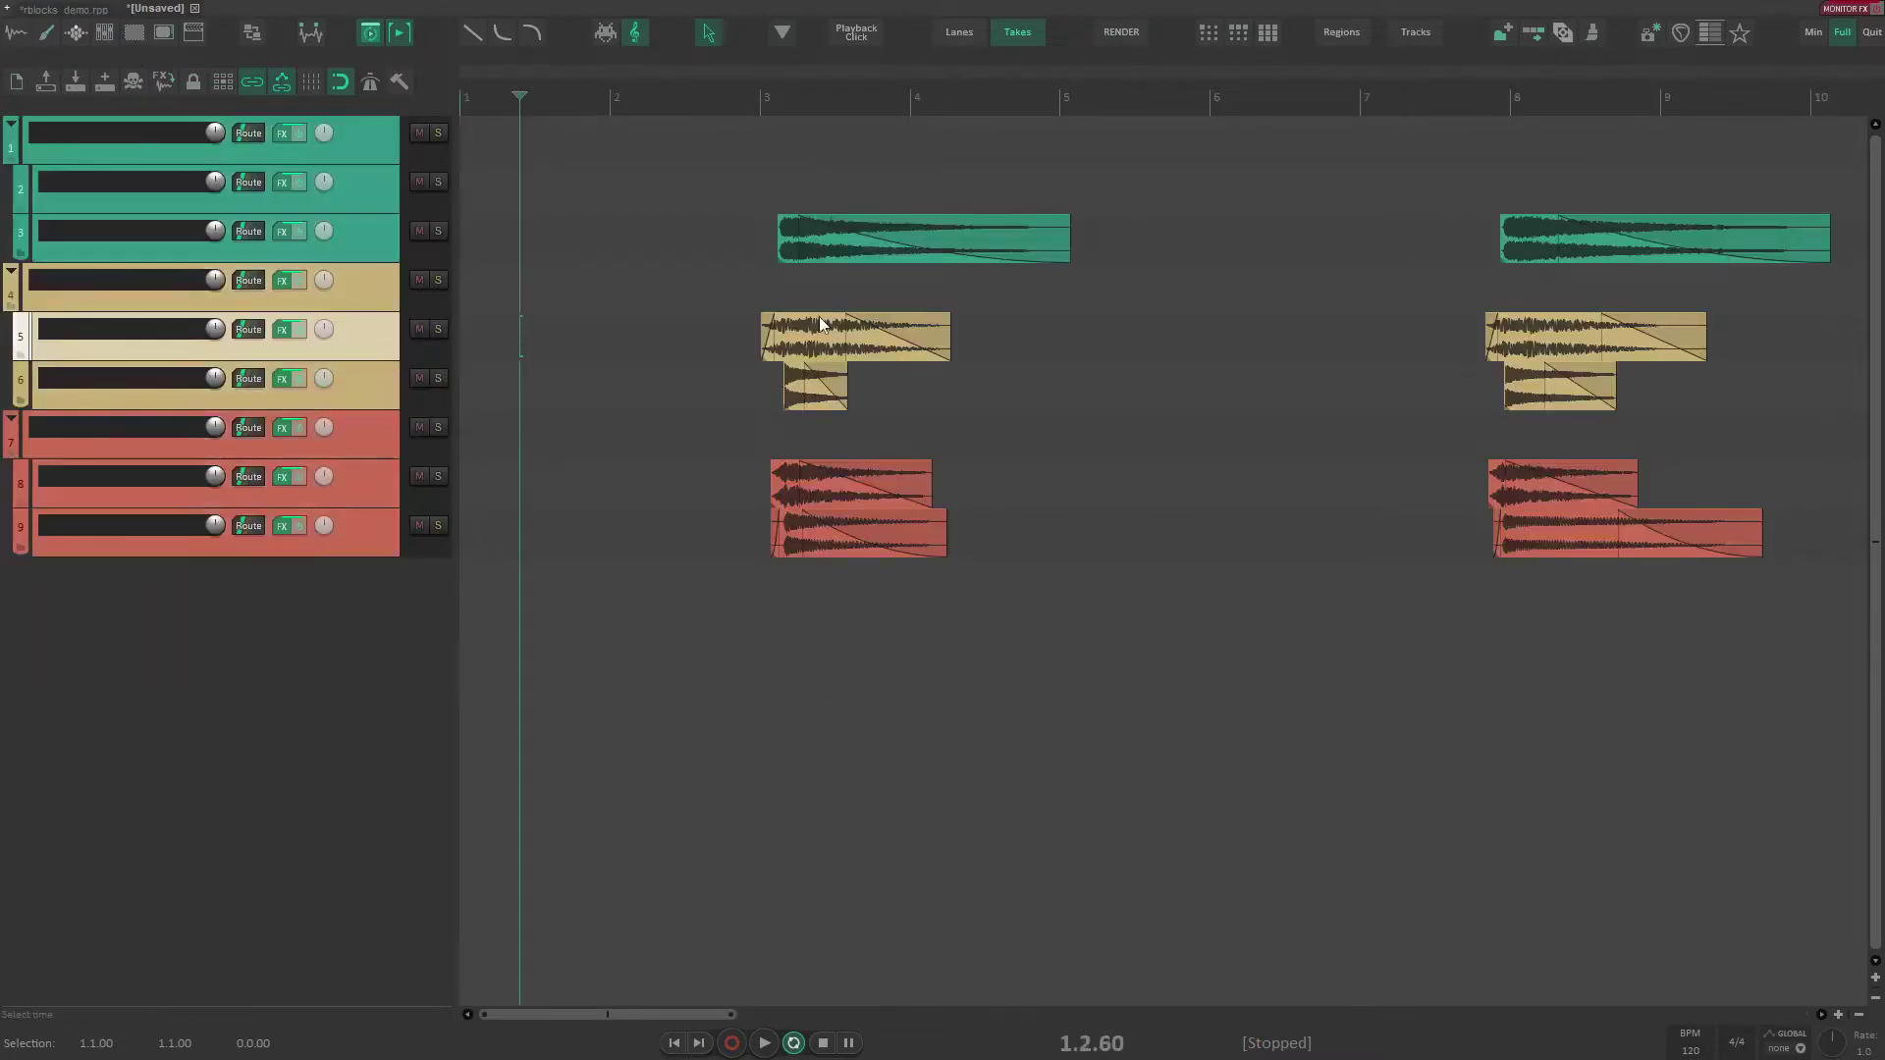
Step: Select all the blocks around bars 33 to 44 in the new project and name them "other sfx"
left_click(928, 330)
scroll(928, 324, "down", 10)
scroll(925, 179, "up", 8)
left_click(1163, 338)
scroll(1017, 342, "down", 4)
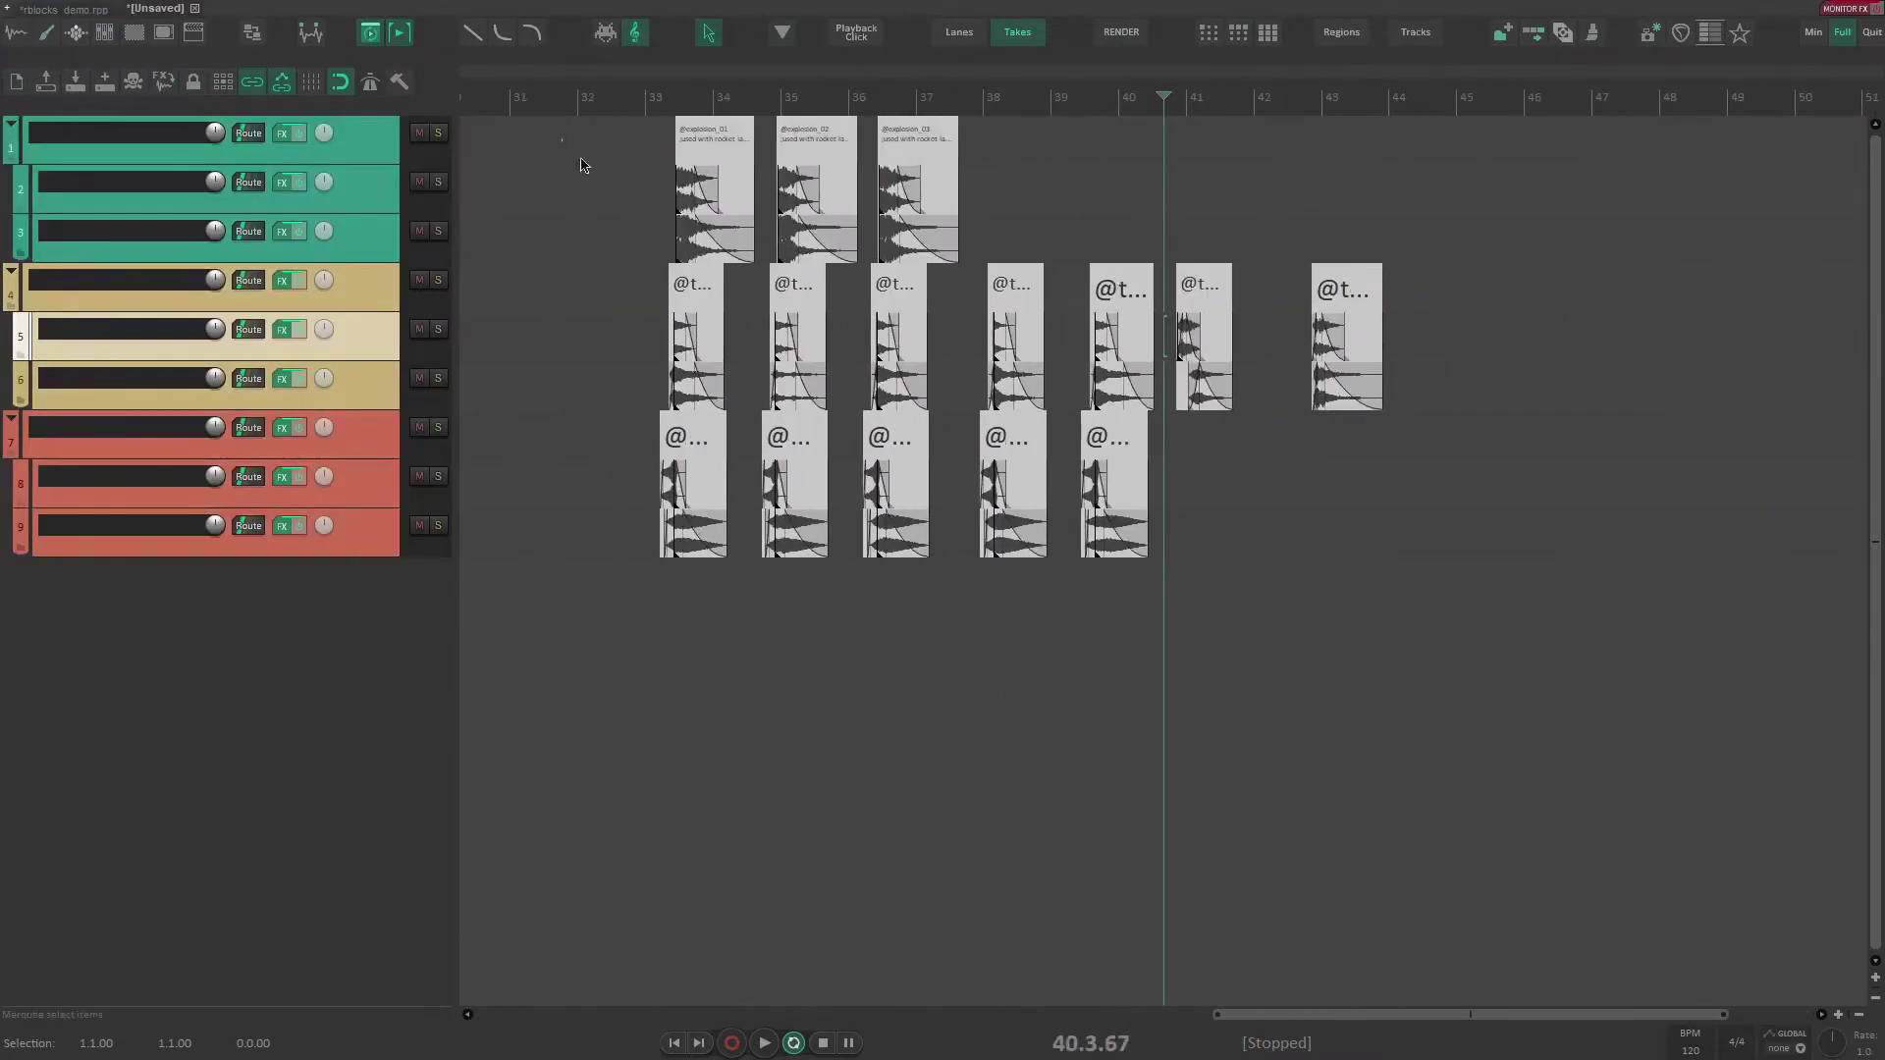
left_click(684, 279)
left_click_drag(593, 182, 1427, 570)
key("r")
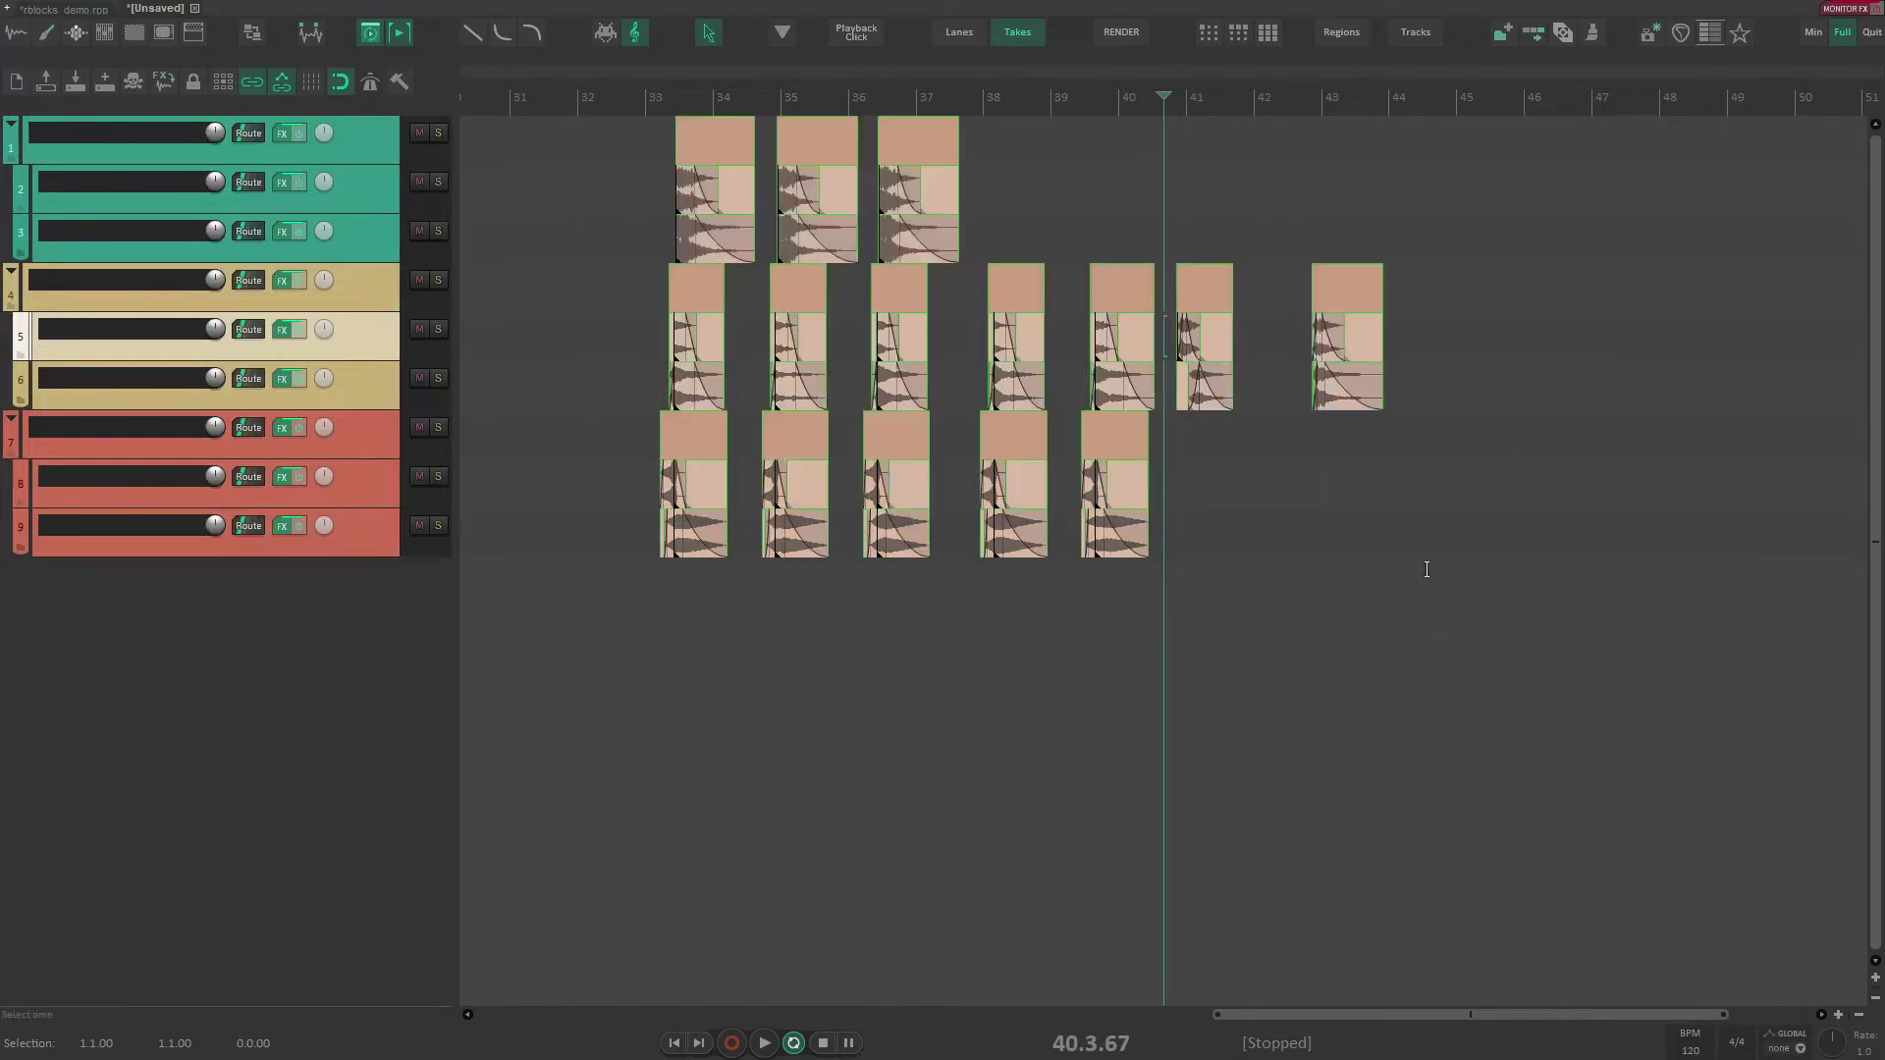
type("other name")
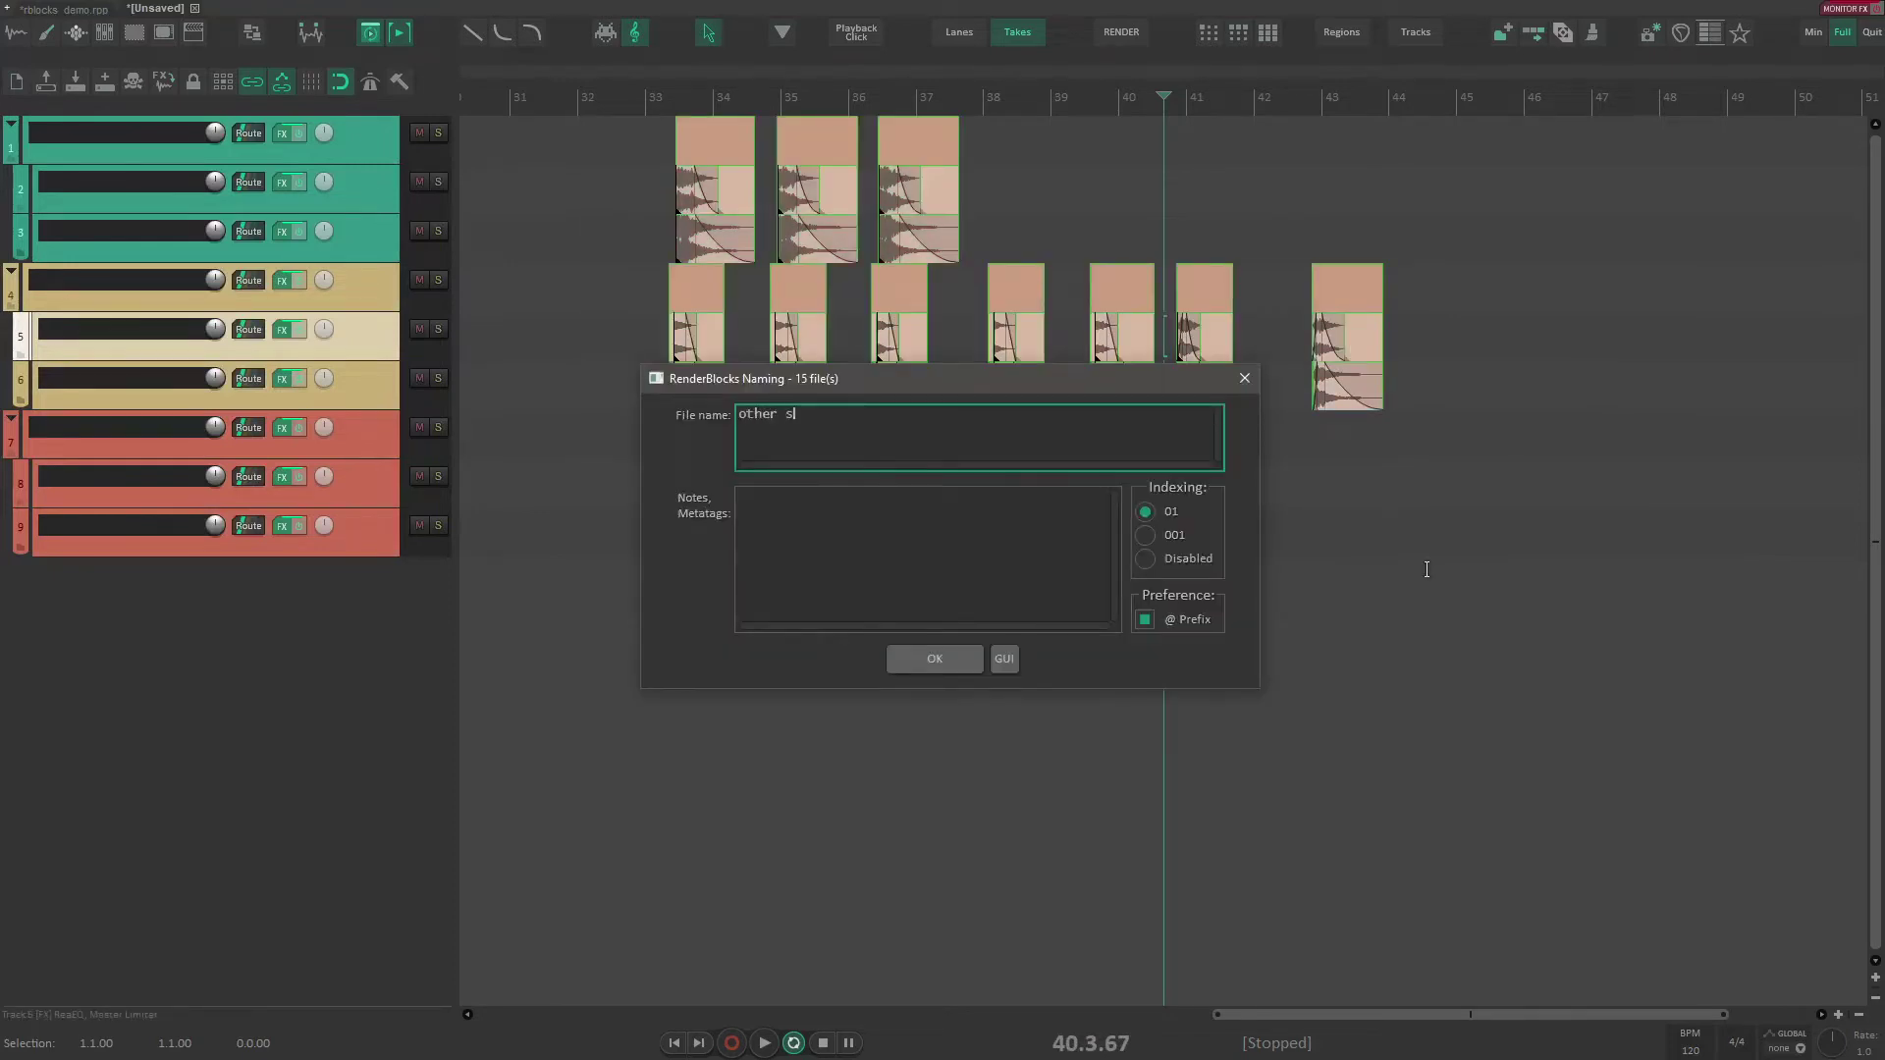
key("Return")
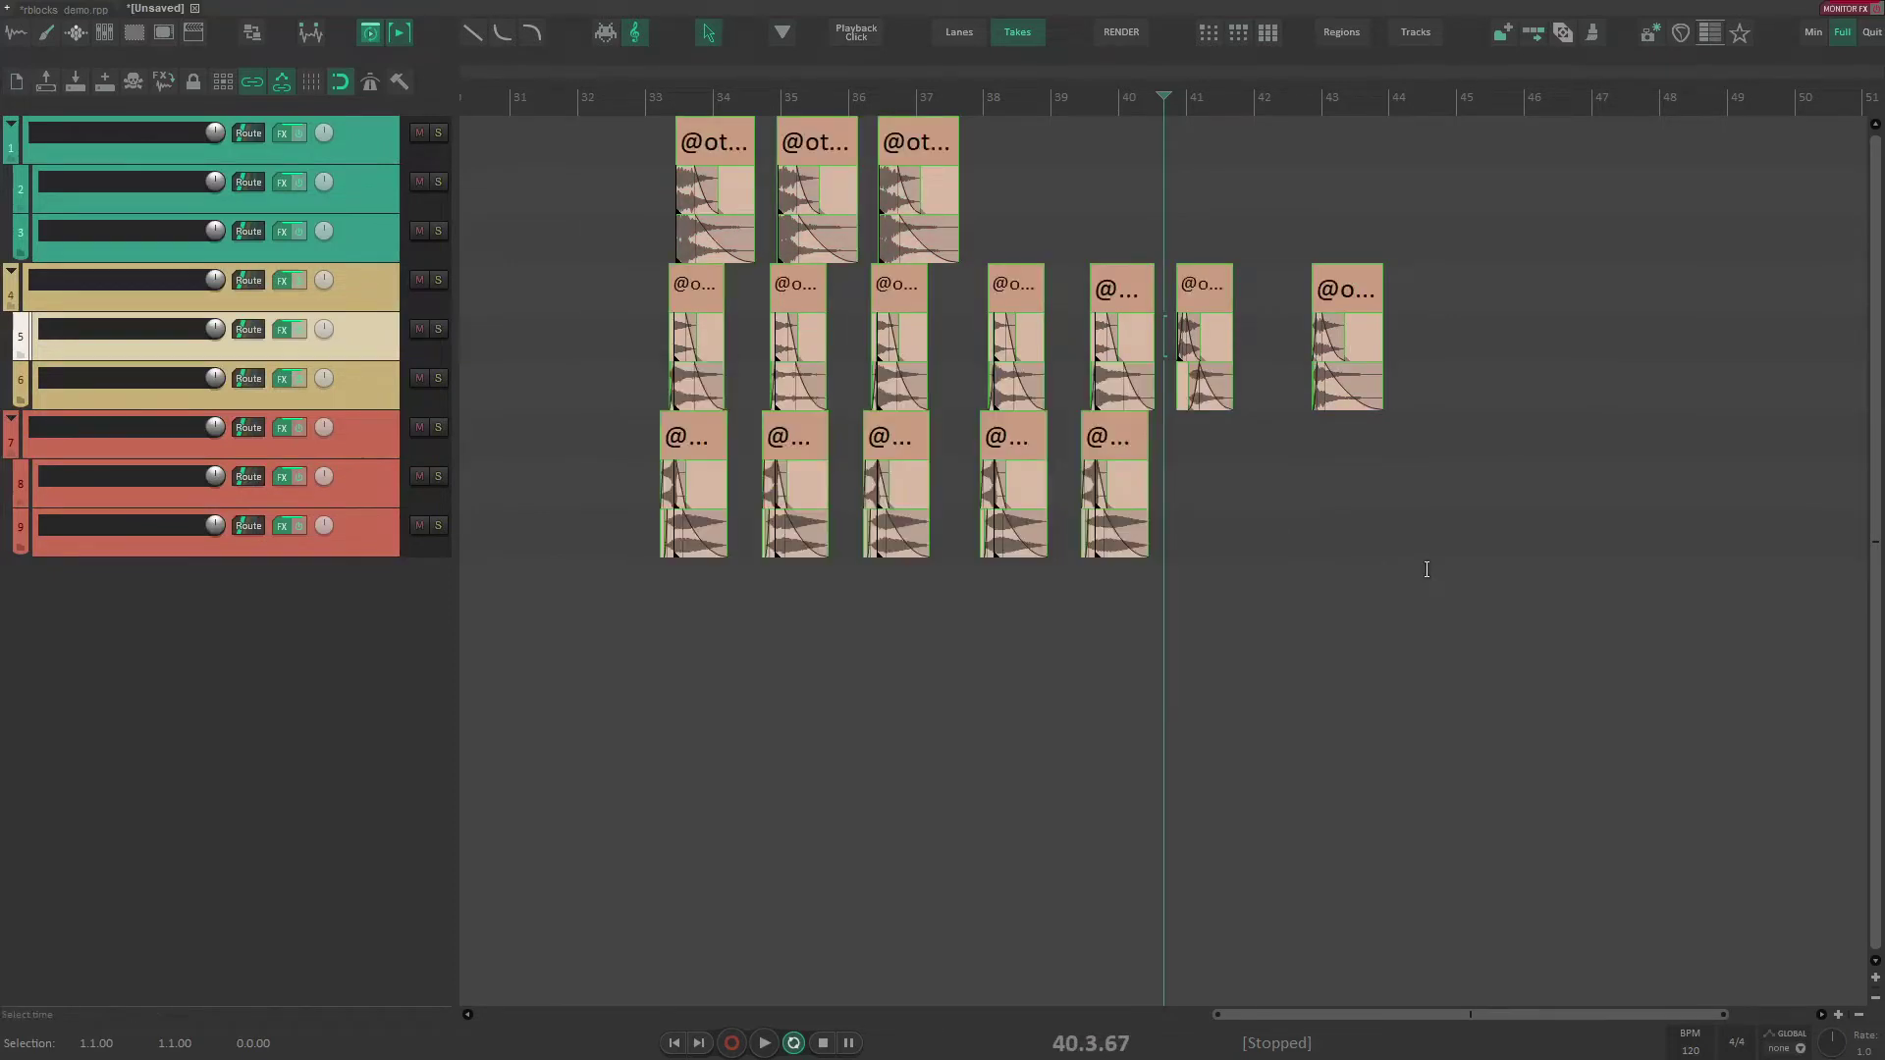
Step: Add the "other sfx" blocks to the render queue and render all queued items from both projects
left_click(1124, 44)
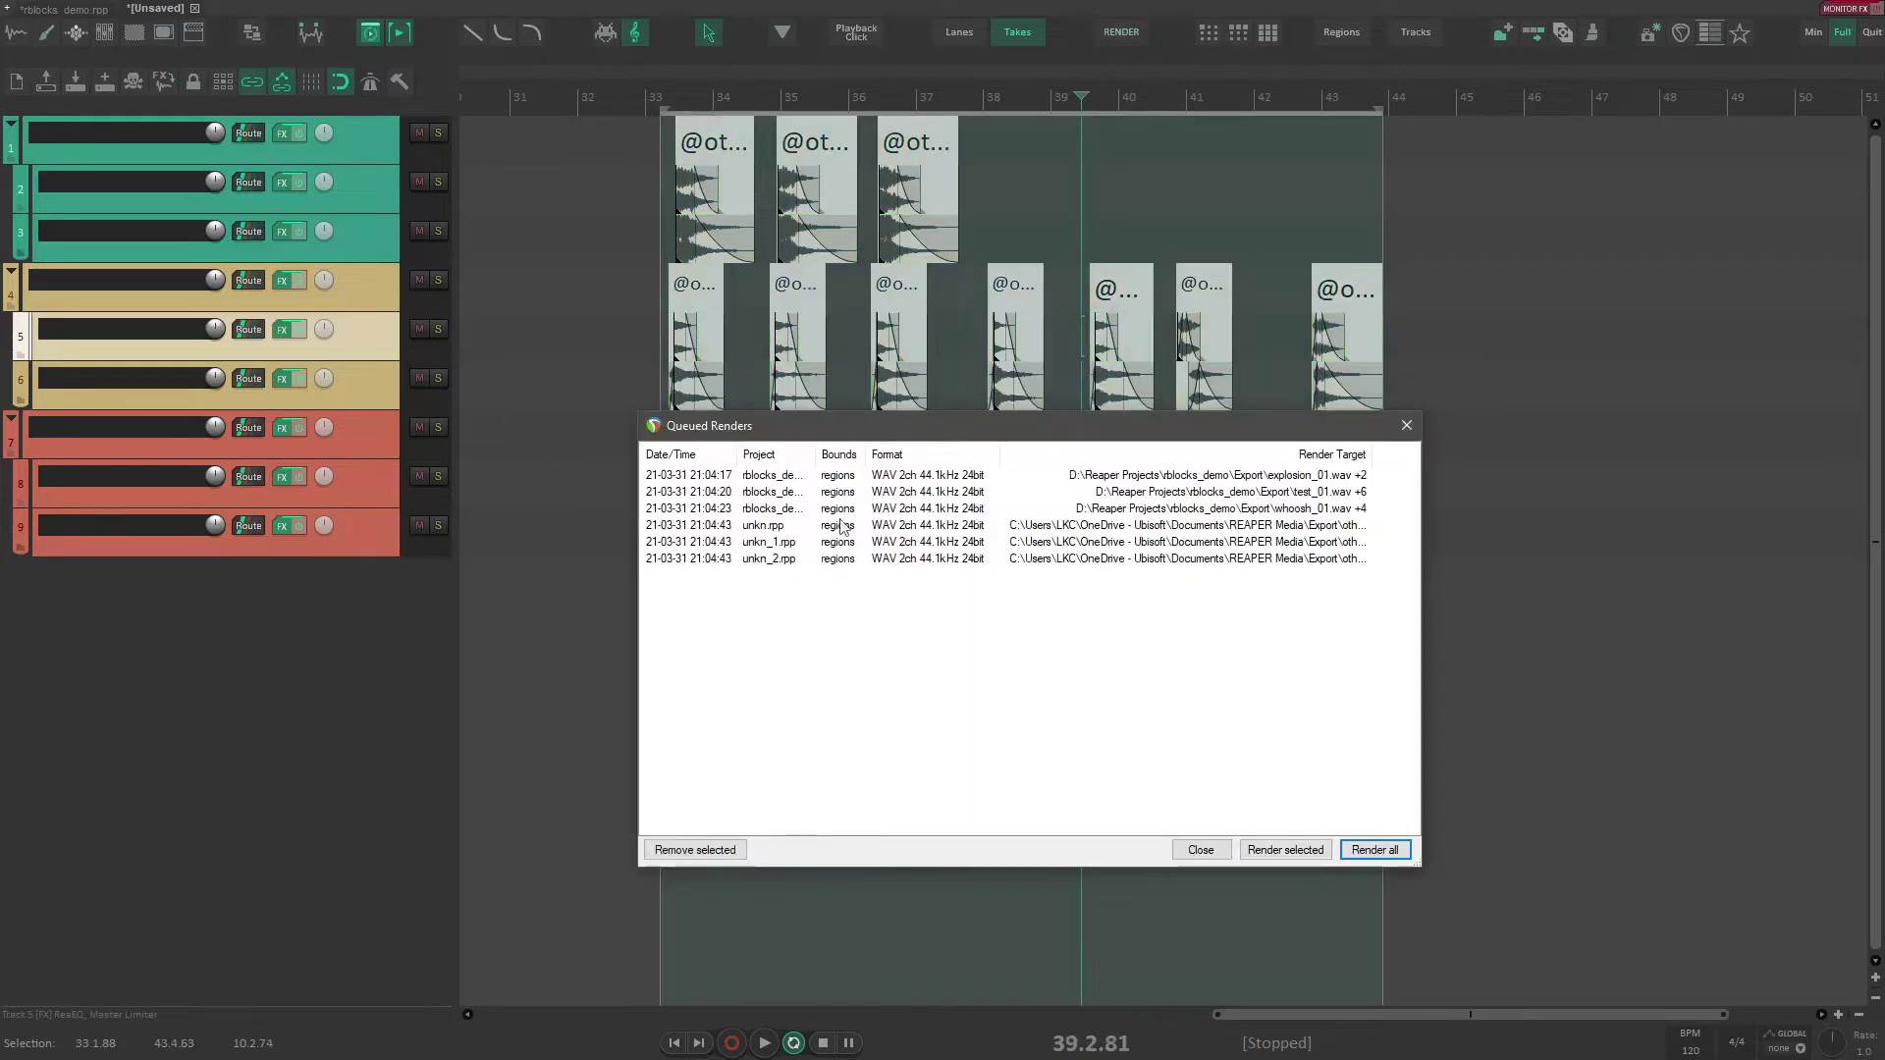
left_click_drag(1371, 454, 1447, 458)
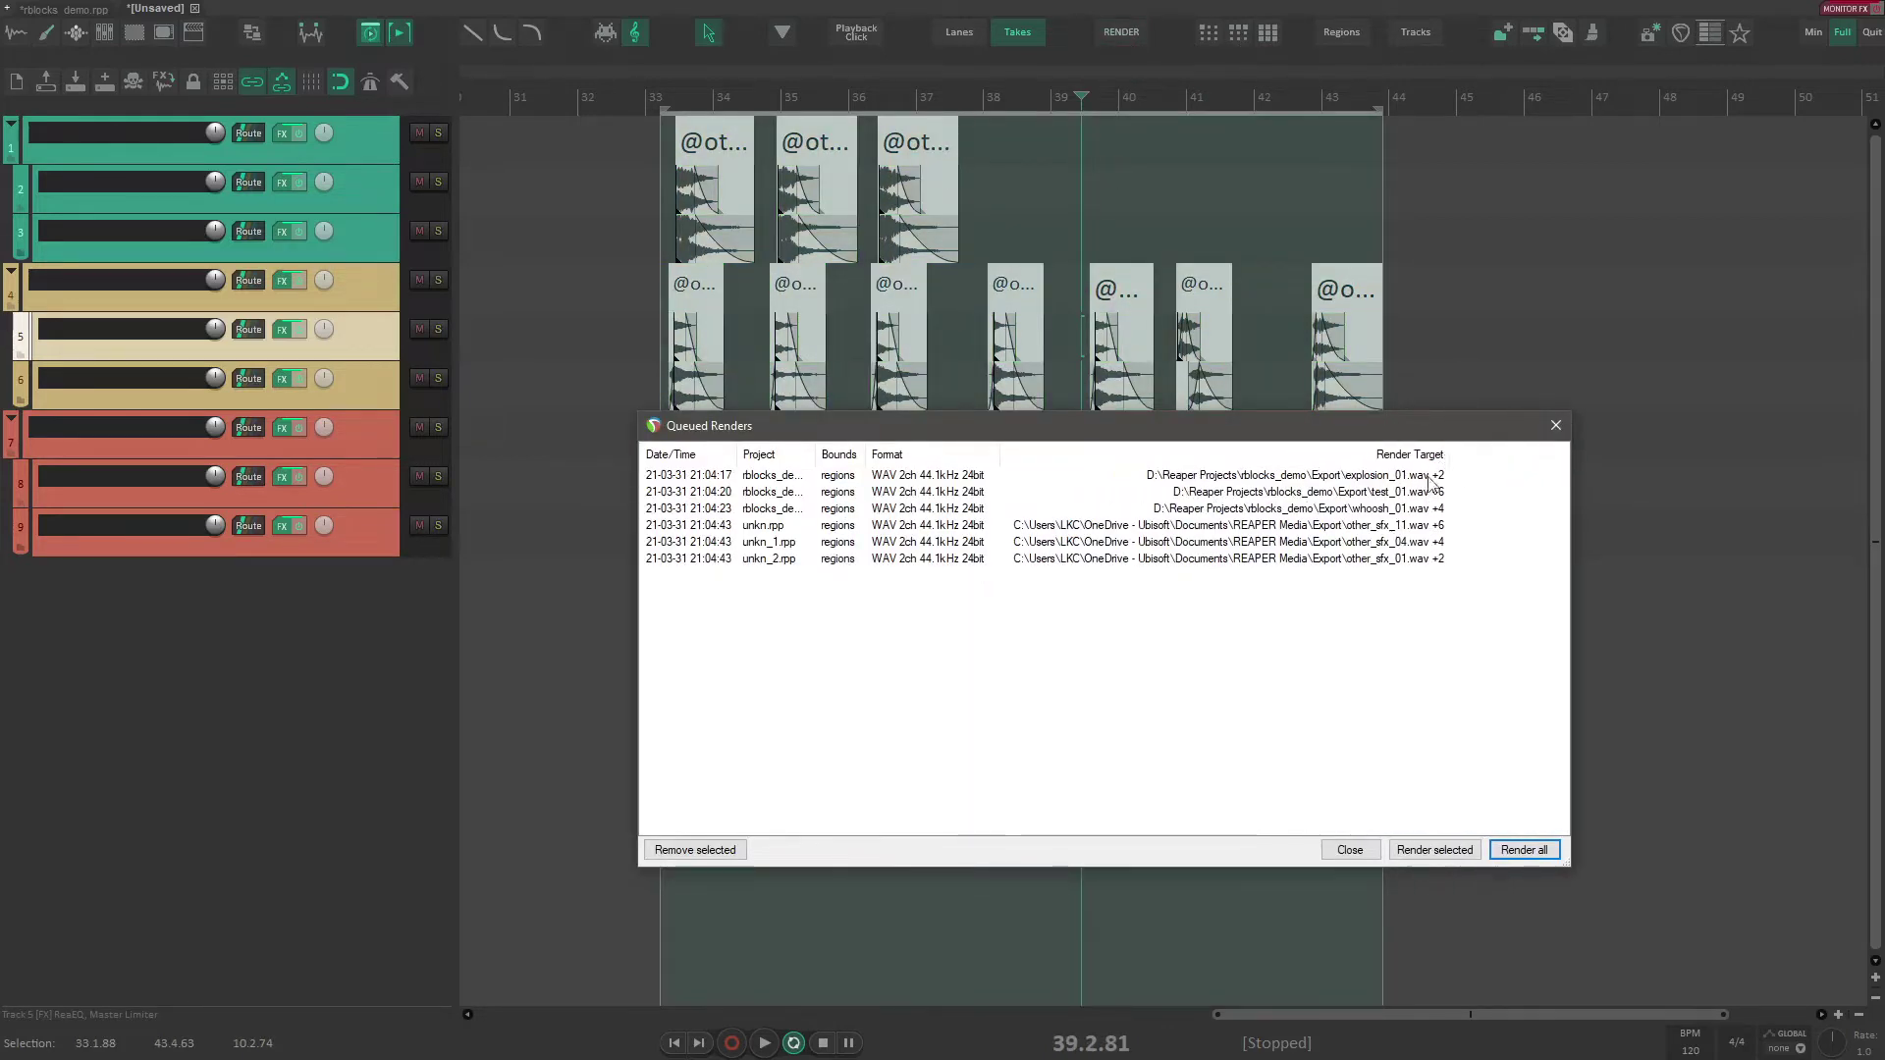
left_click(1517, 850)
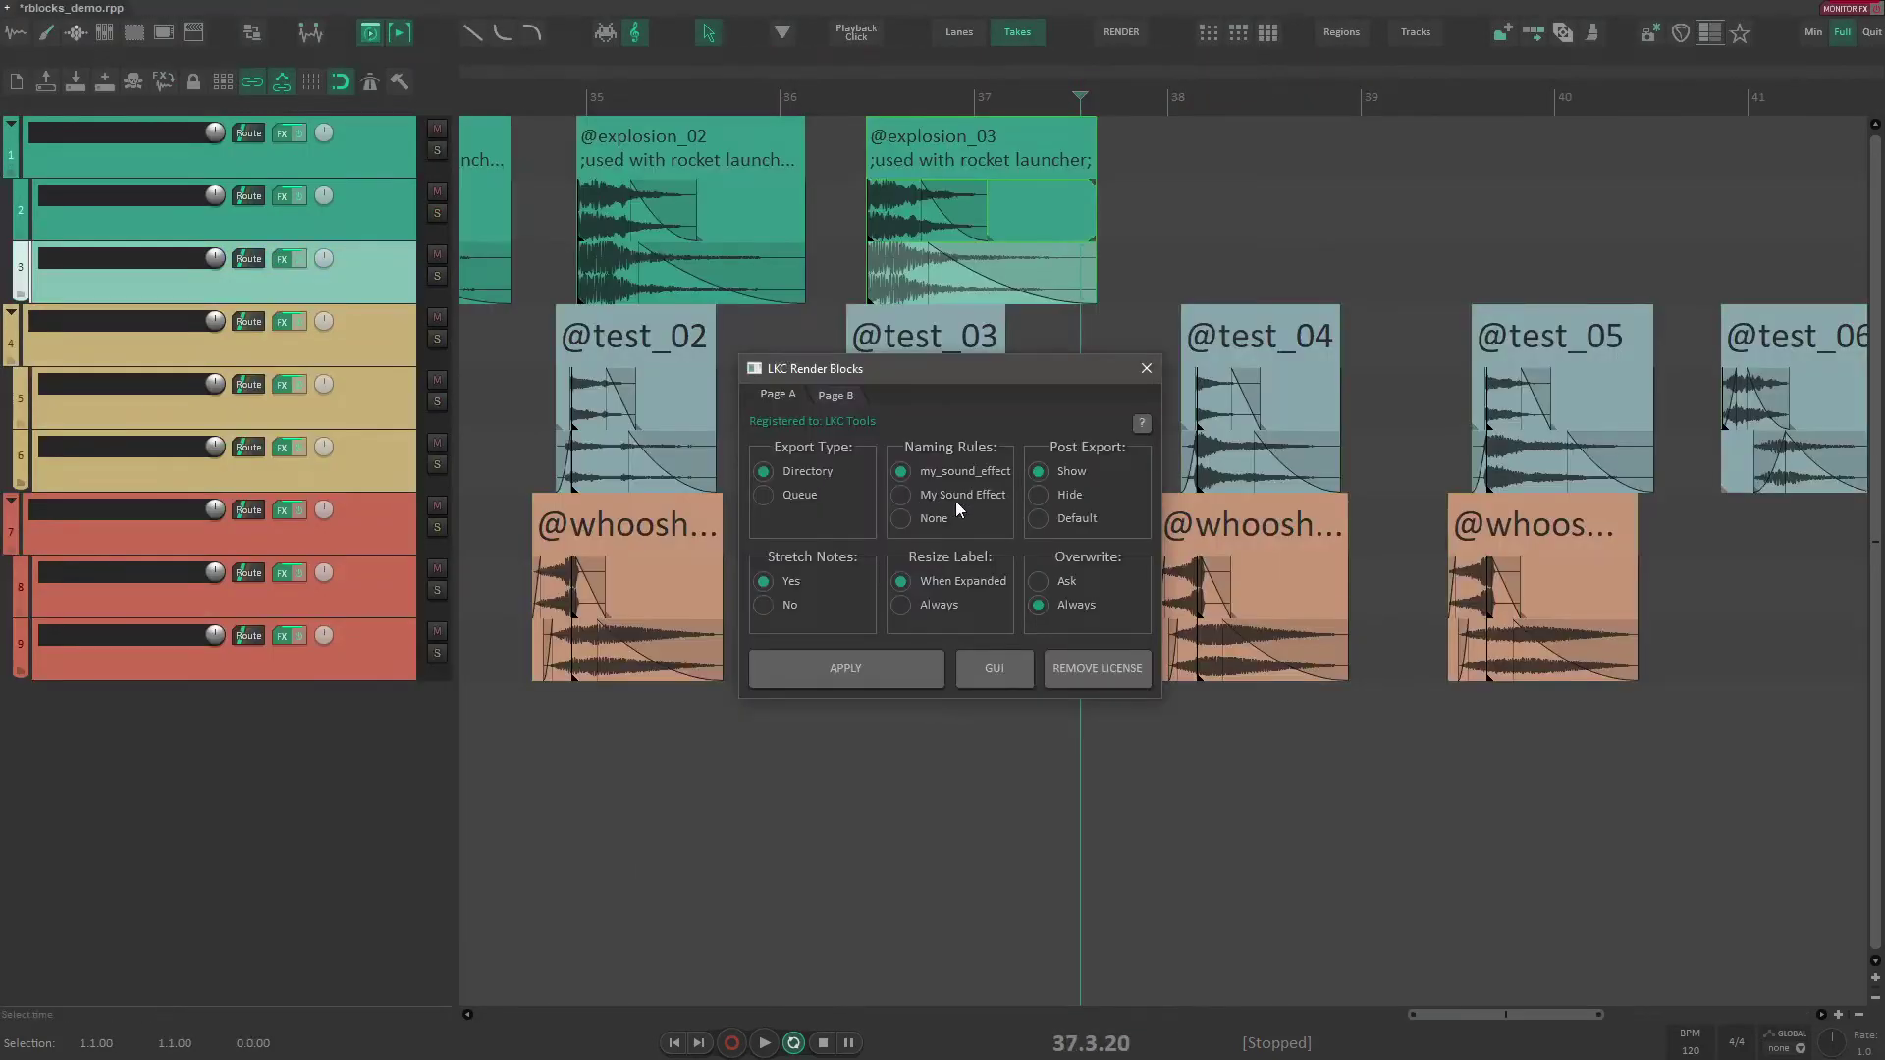
Step: Apply the My Sound Effect naming rule and name the test and whoosh blocks "hello there my viewers"
left_click(964, 497)
left_click(866, 657)
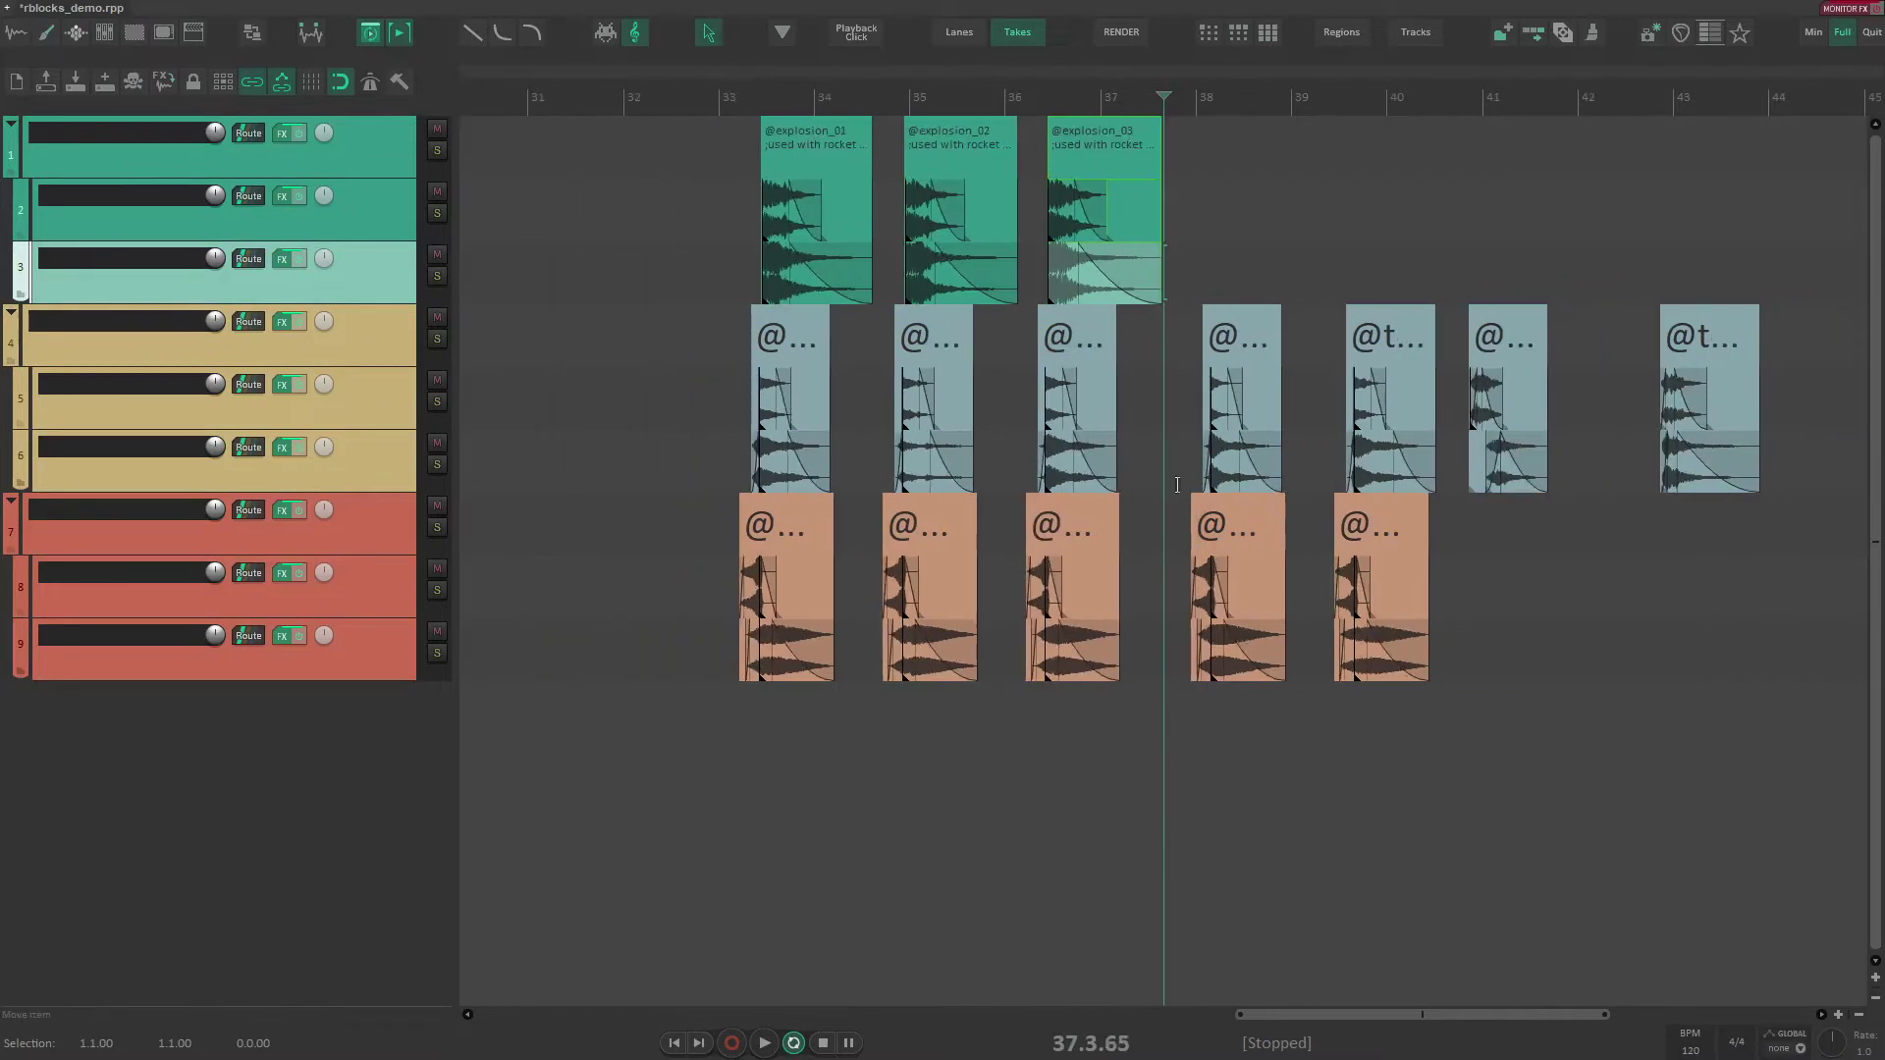
type("hello")
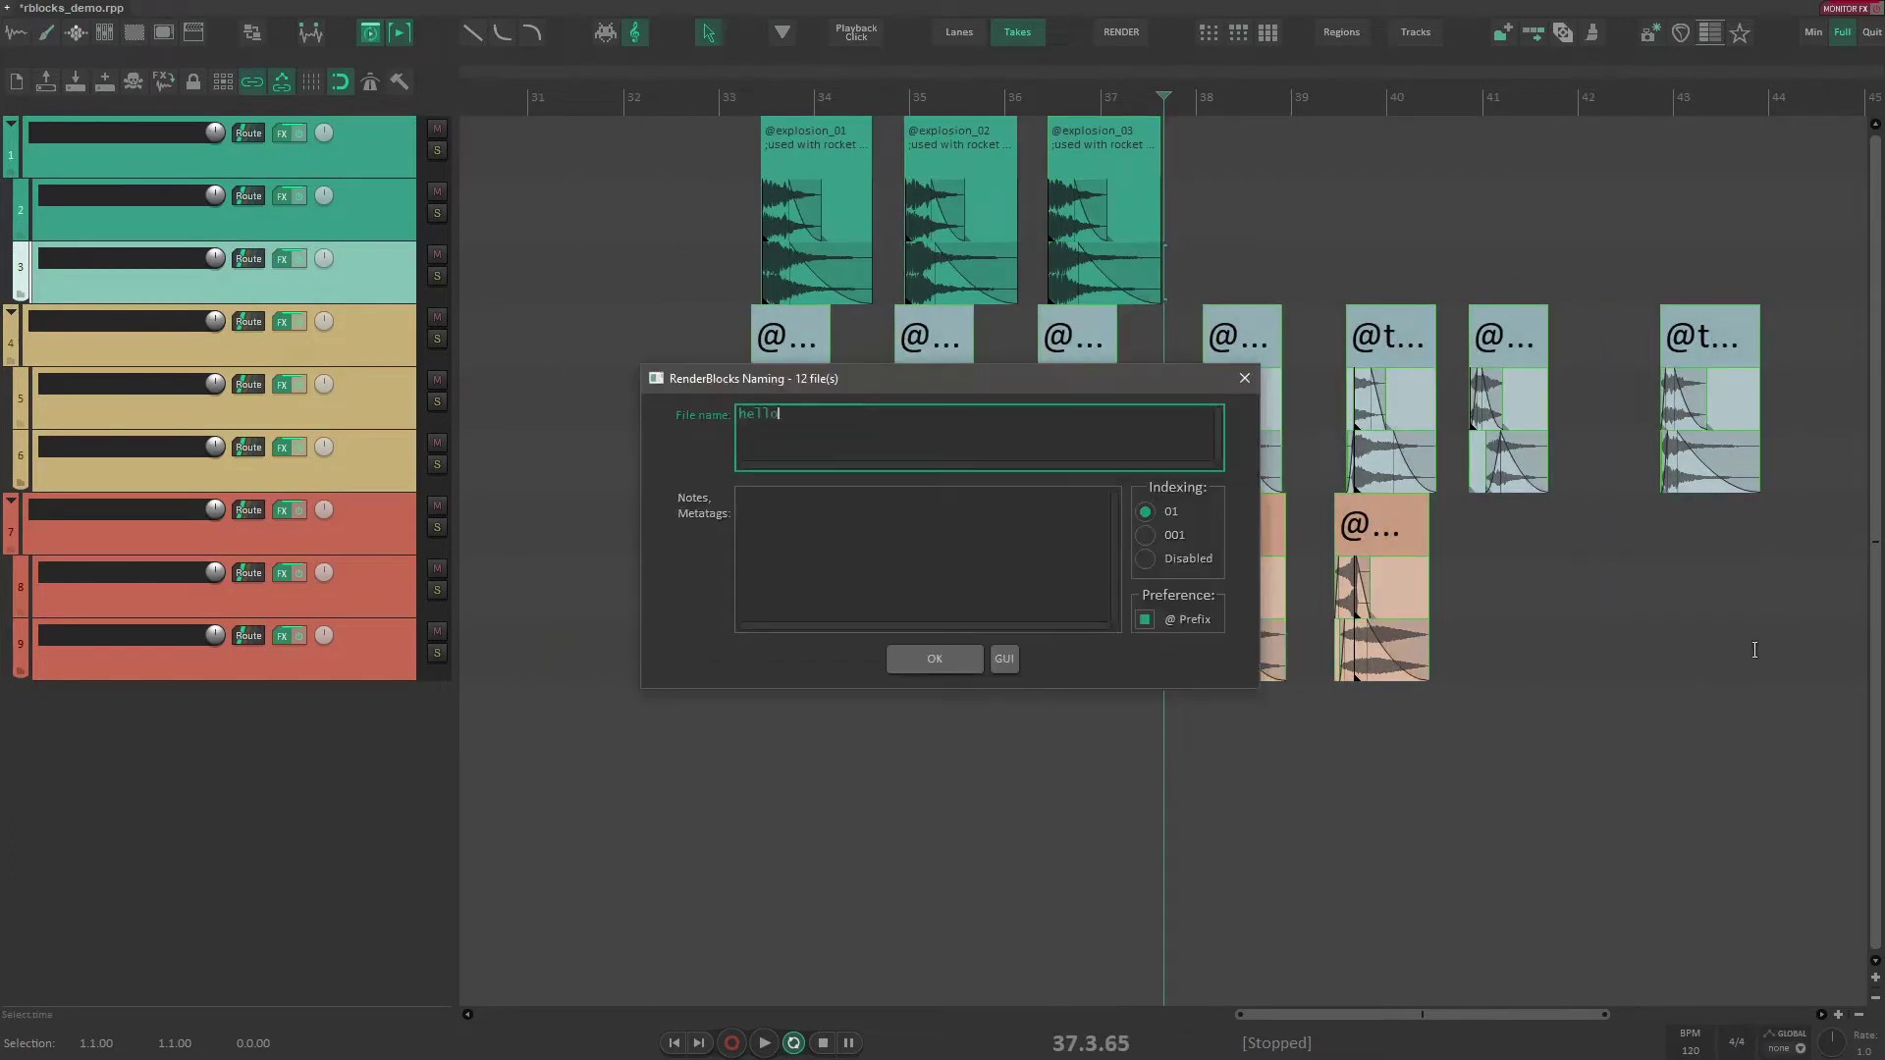
type(" there my viewers")
key("Return")
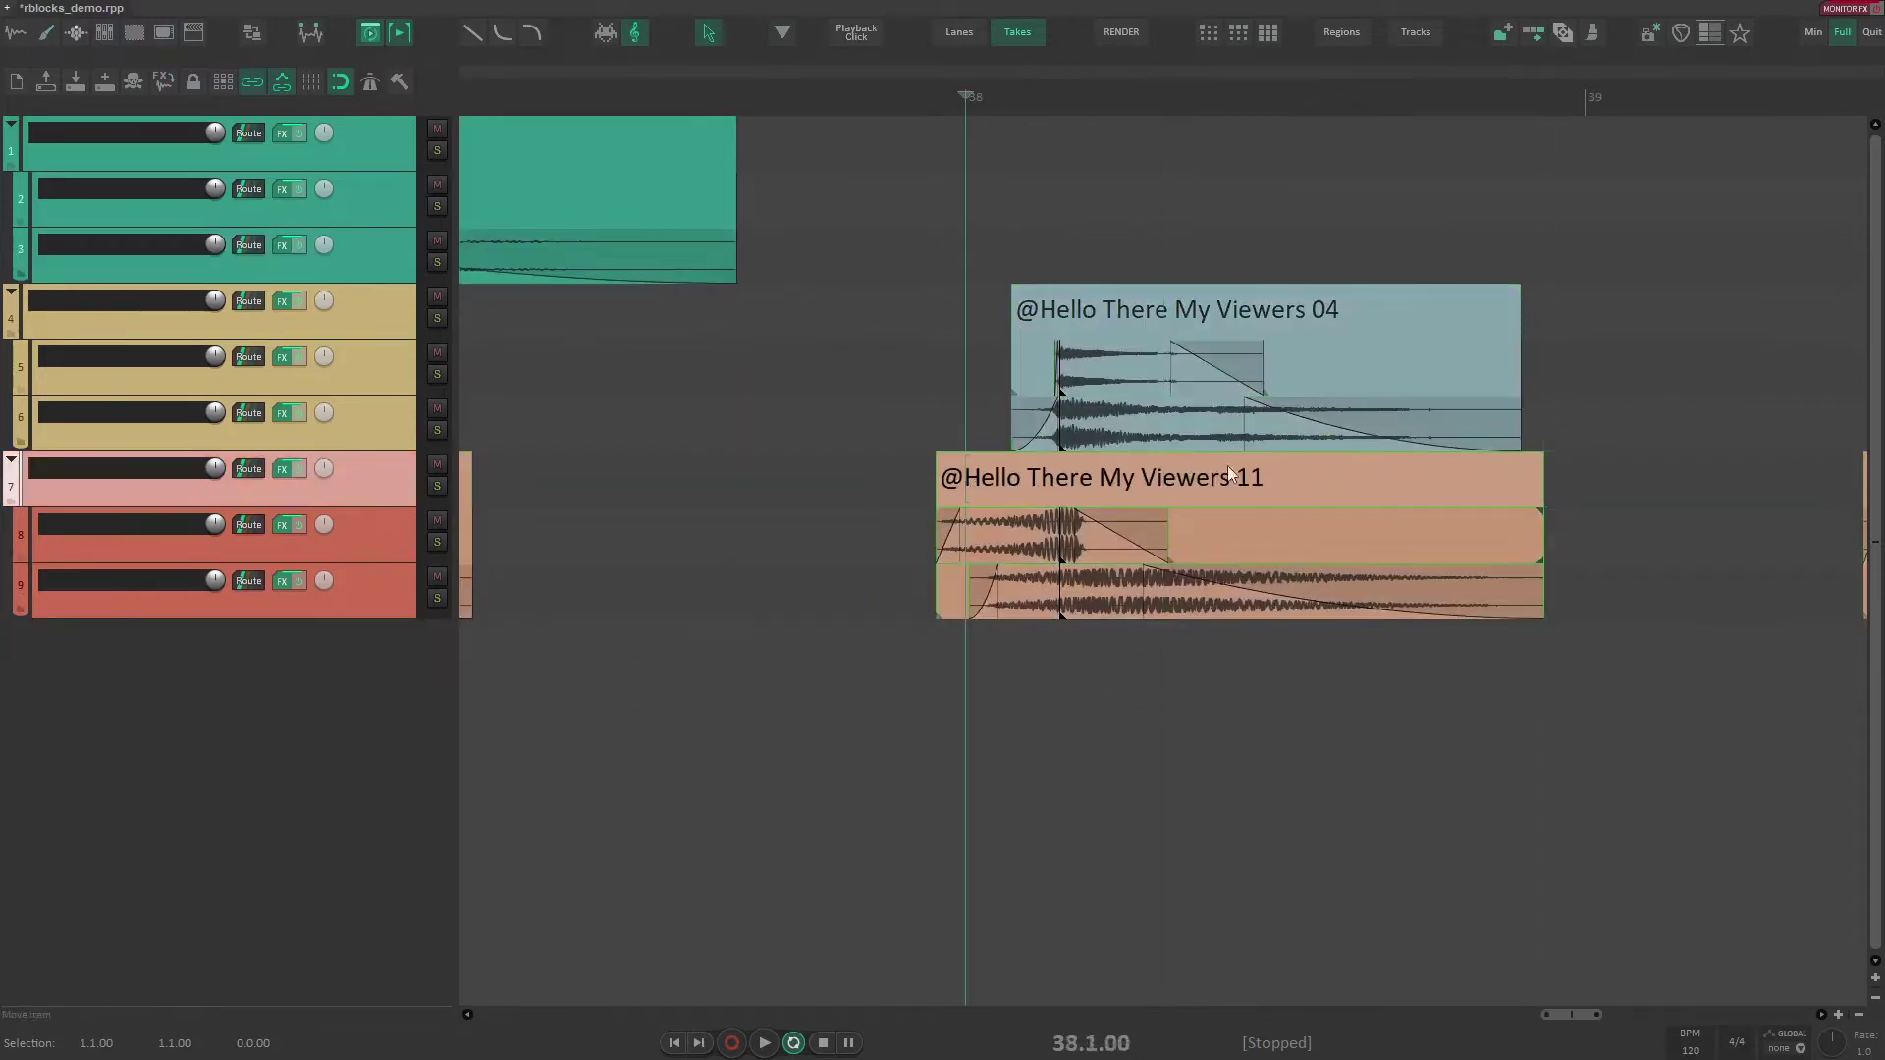
Step: Render the renamed blocks and widen the Name column in the Export folder to show full file names
scroll(1096, 491, "down", 5)
scroll(1242, 447, "up", 5)
scroll(1287, 509, "down", 7)
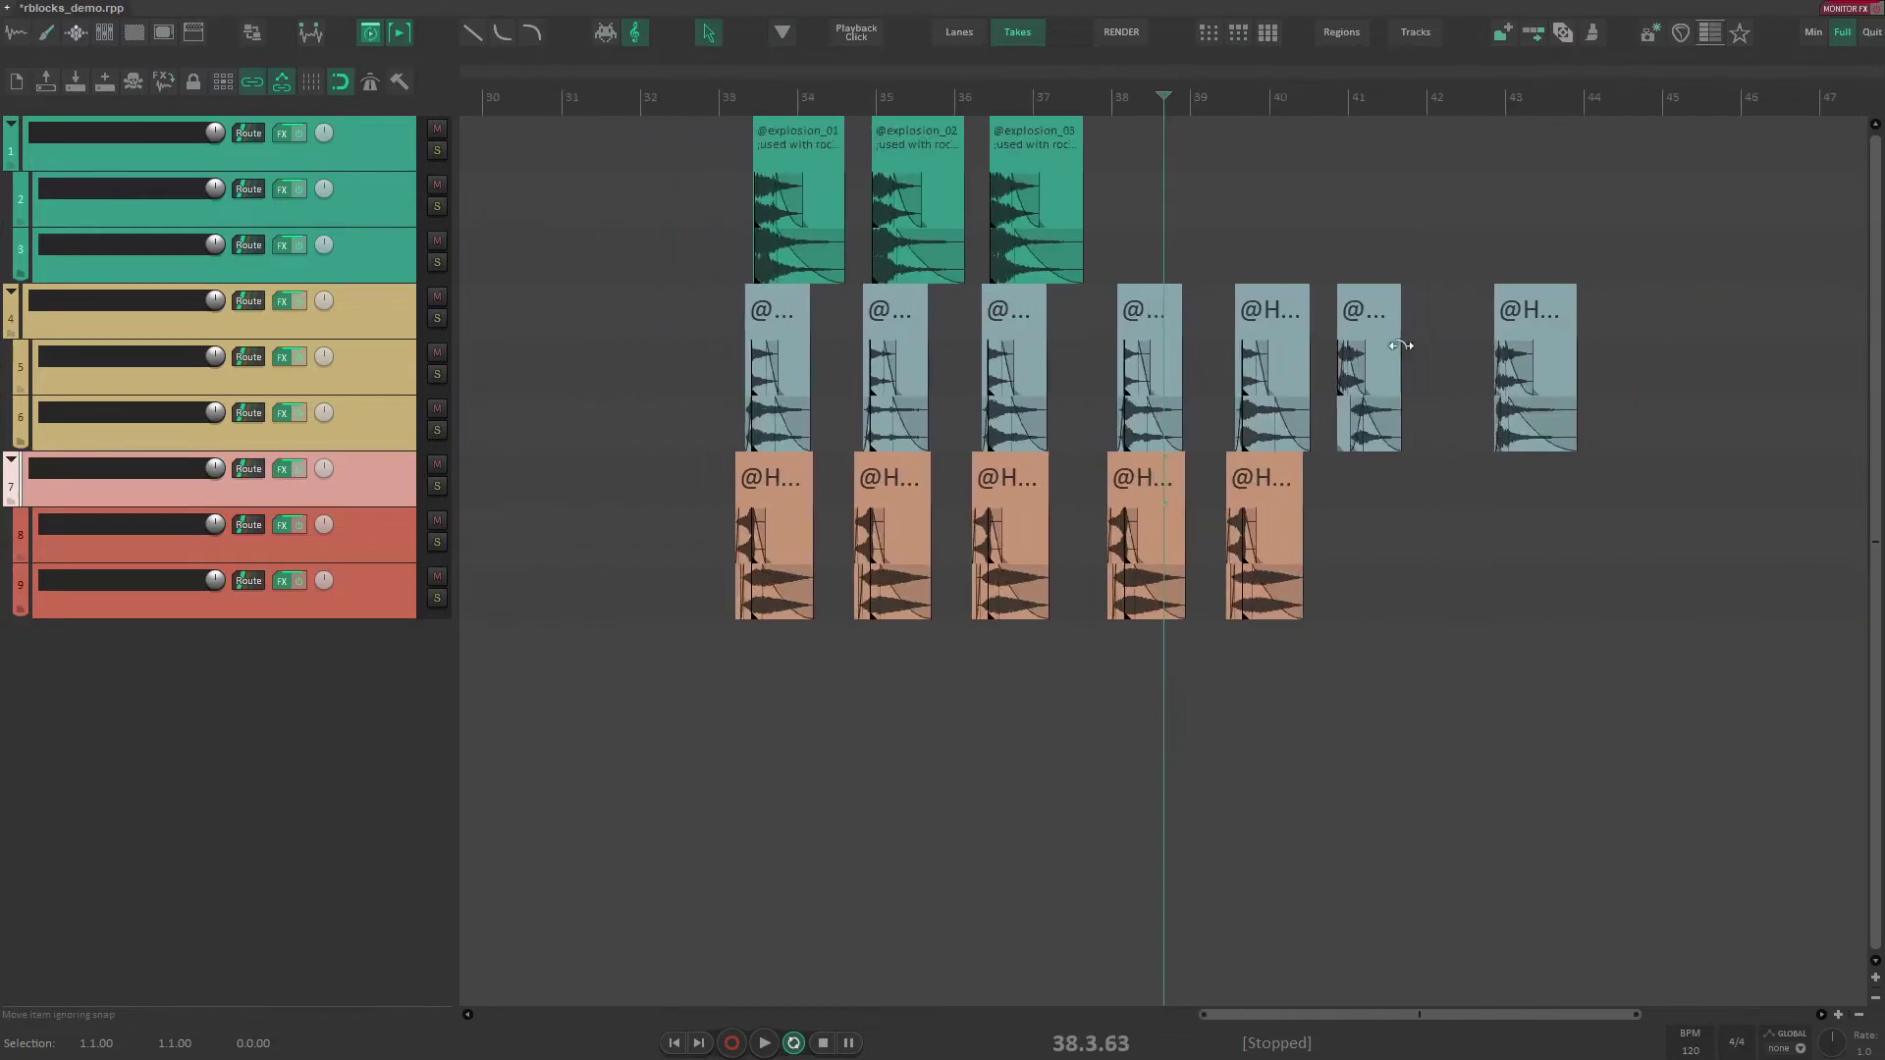
key("ctrl+z")
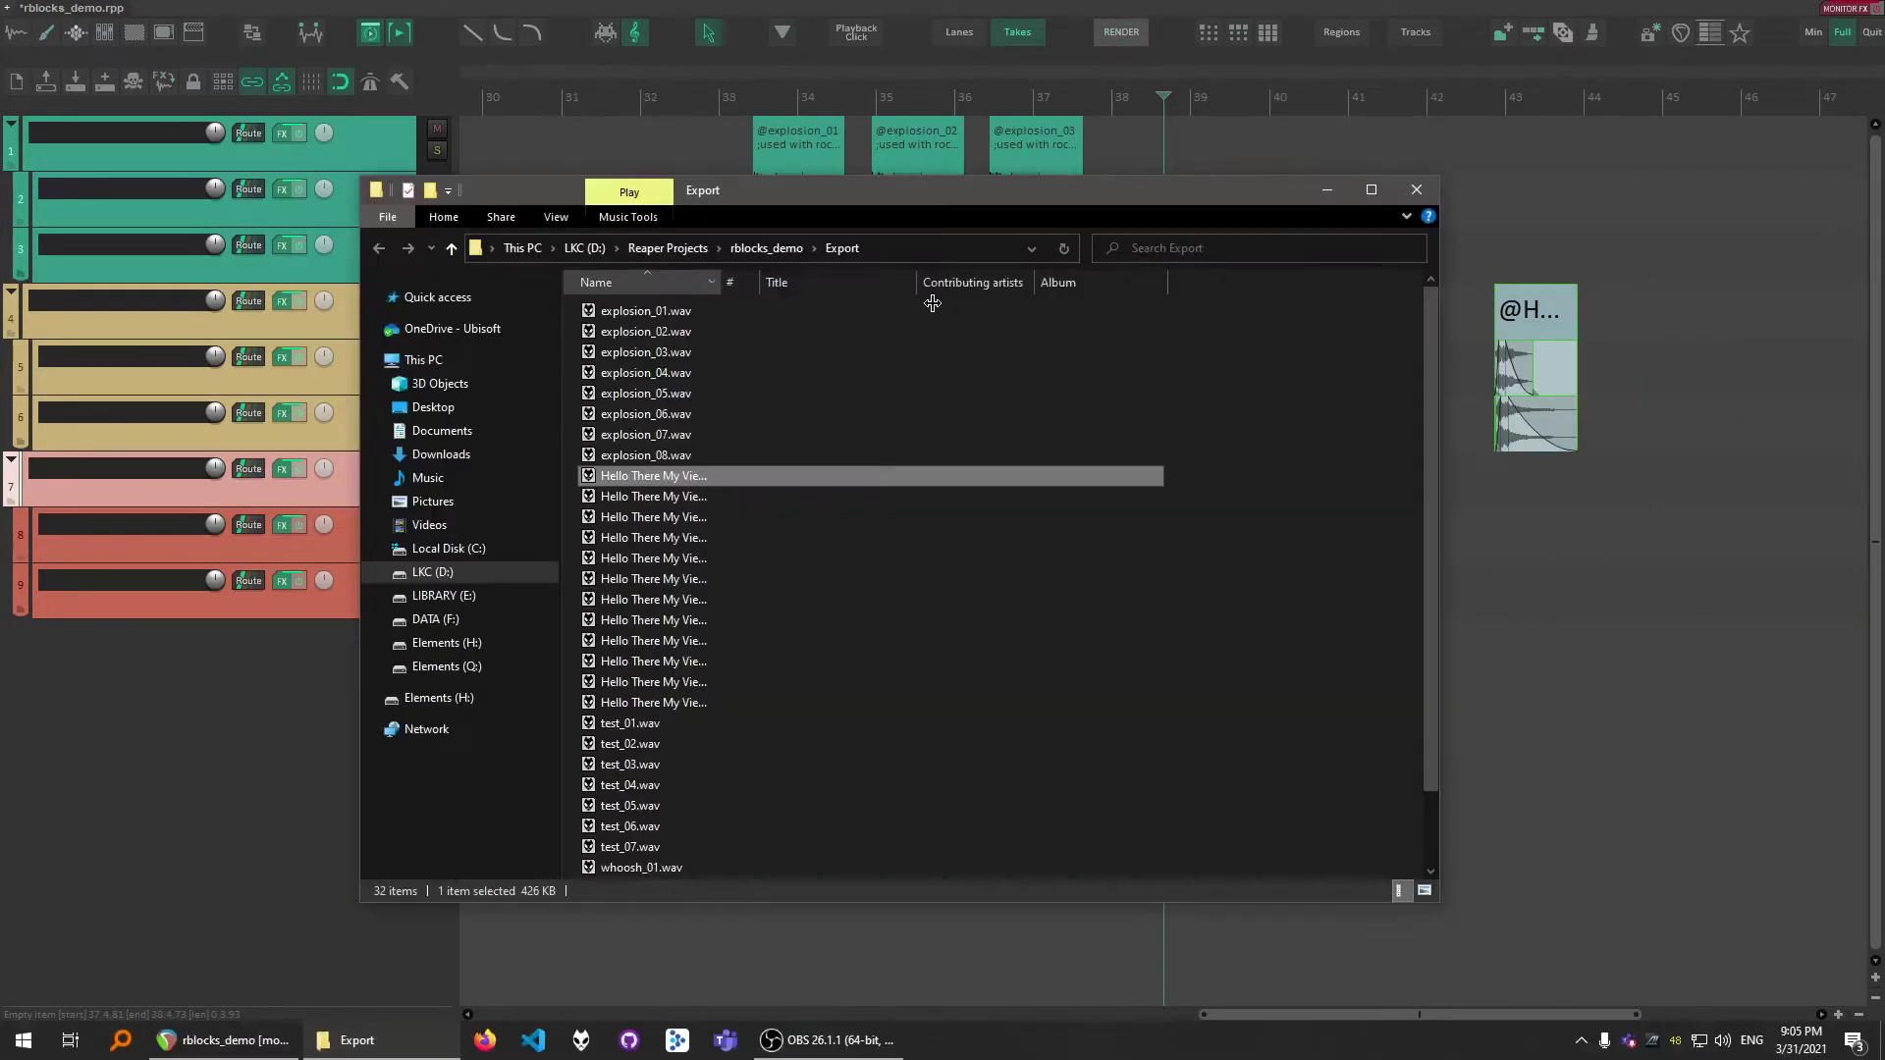
left_click_drag(721, 283, 933, 302)
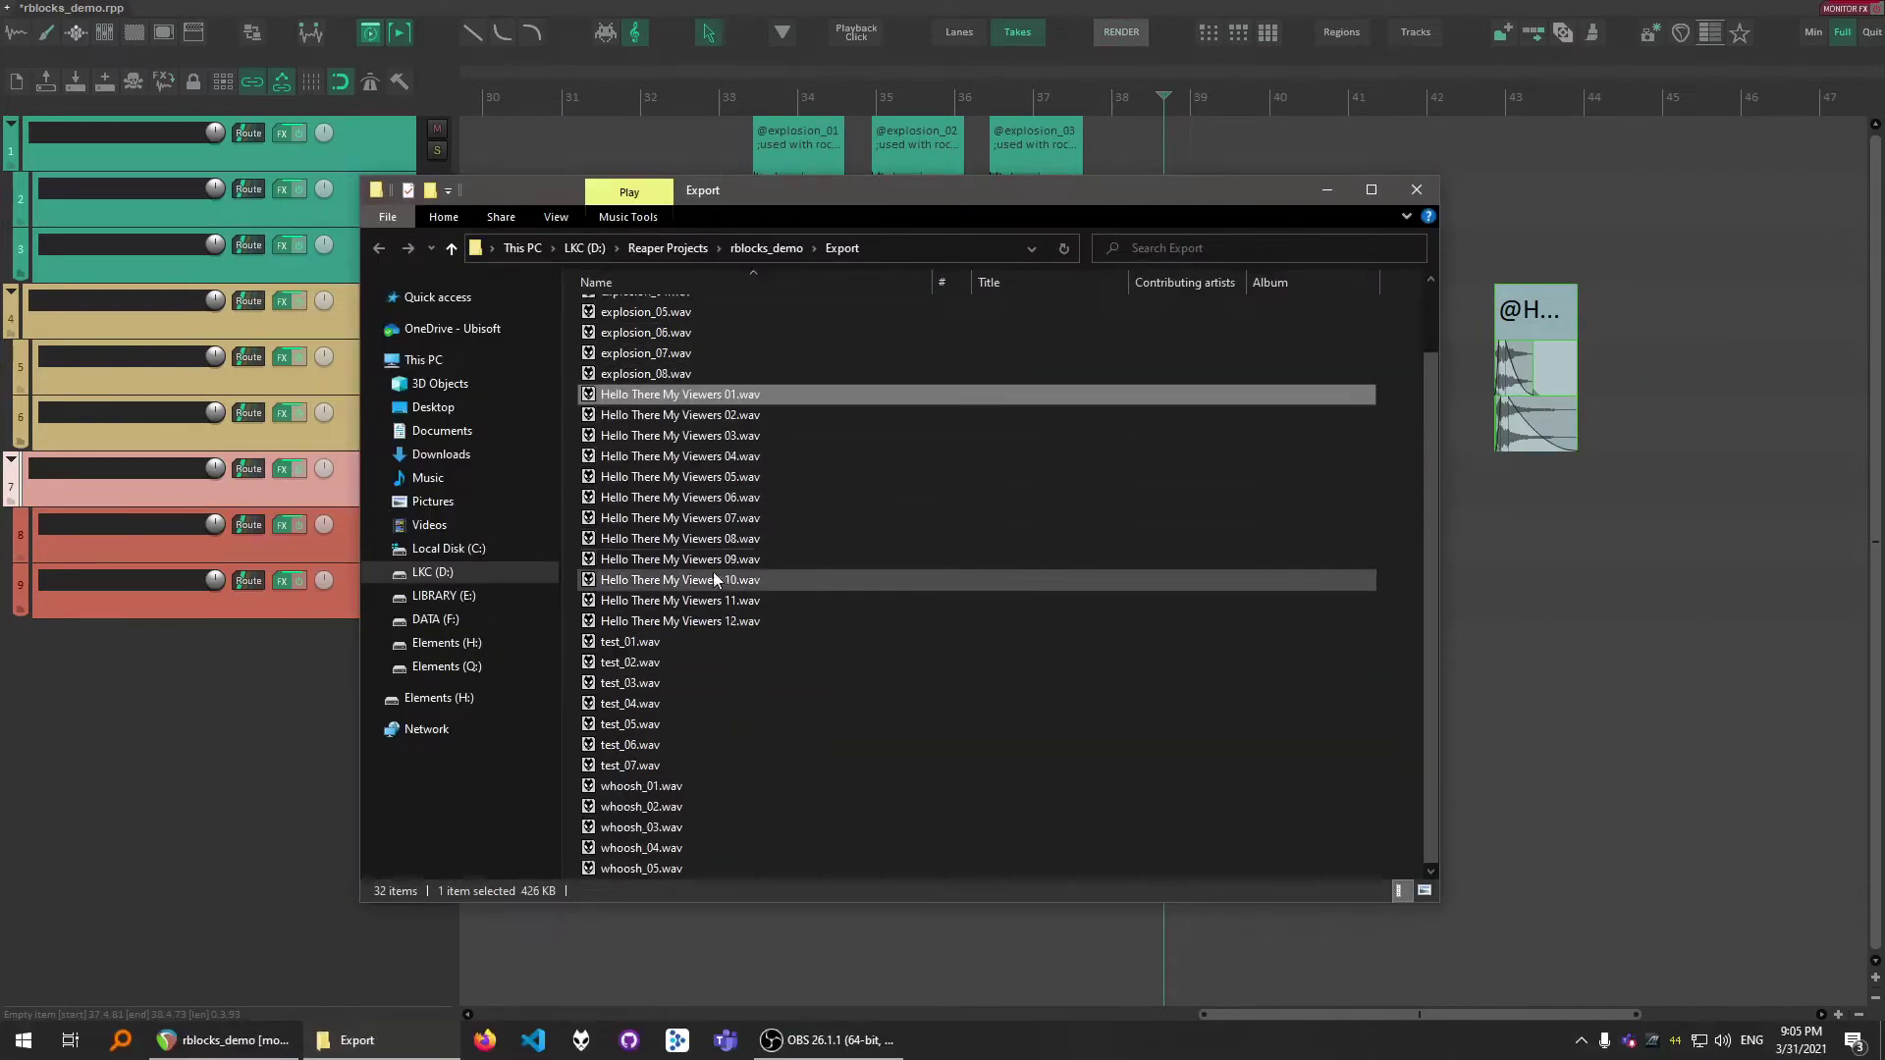
Step: Delete all the files in the Export folder, then close the folder and the render window
key("ctrl+a")
key("Delete")
key("alt+F4")
key("Escape")
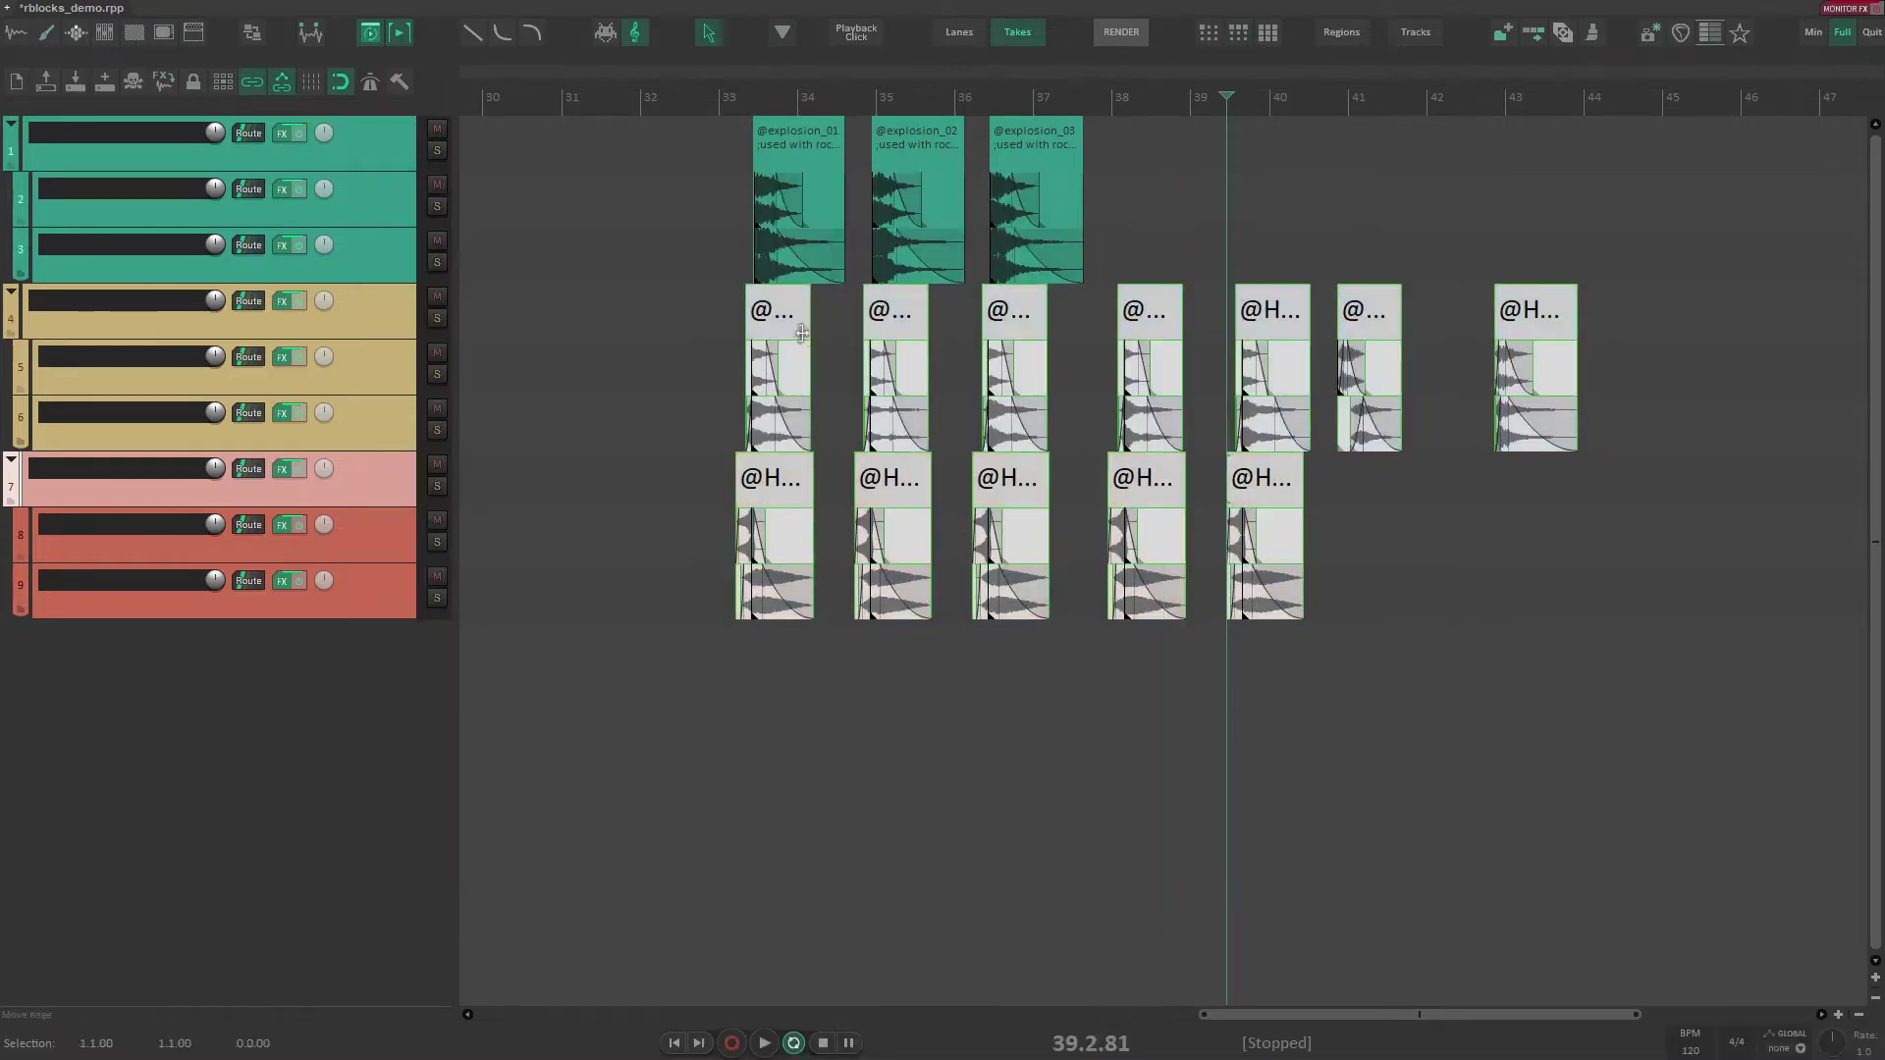
Step: Set the Render Blocks naming rule to None and apply it
key("ctrl+alt+r")
left_click(943, 521)
left_click(892, 673)
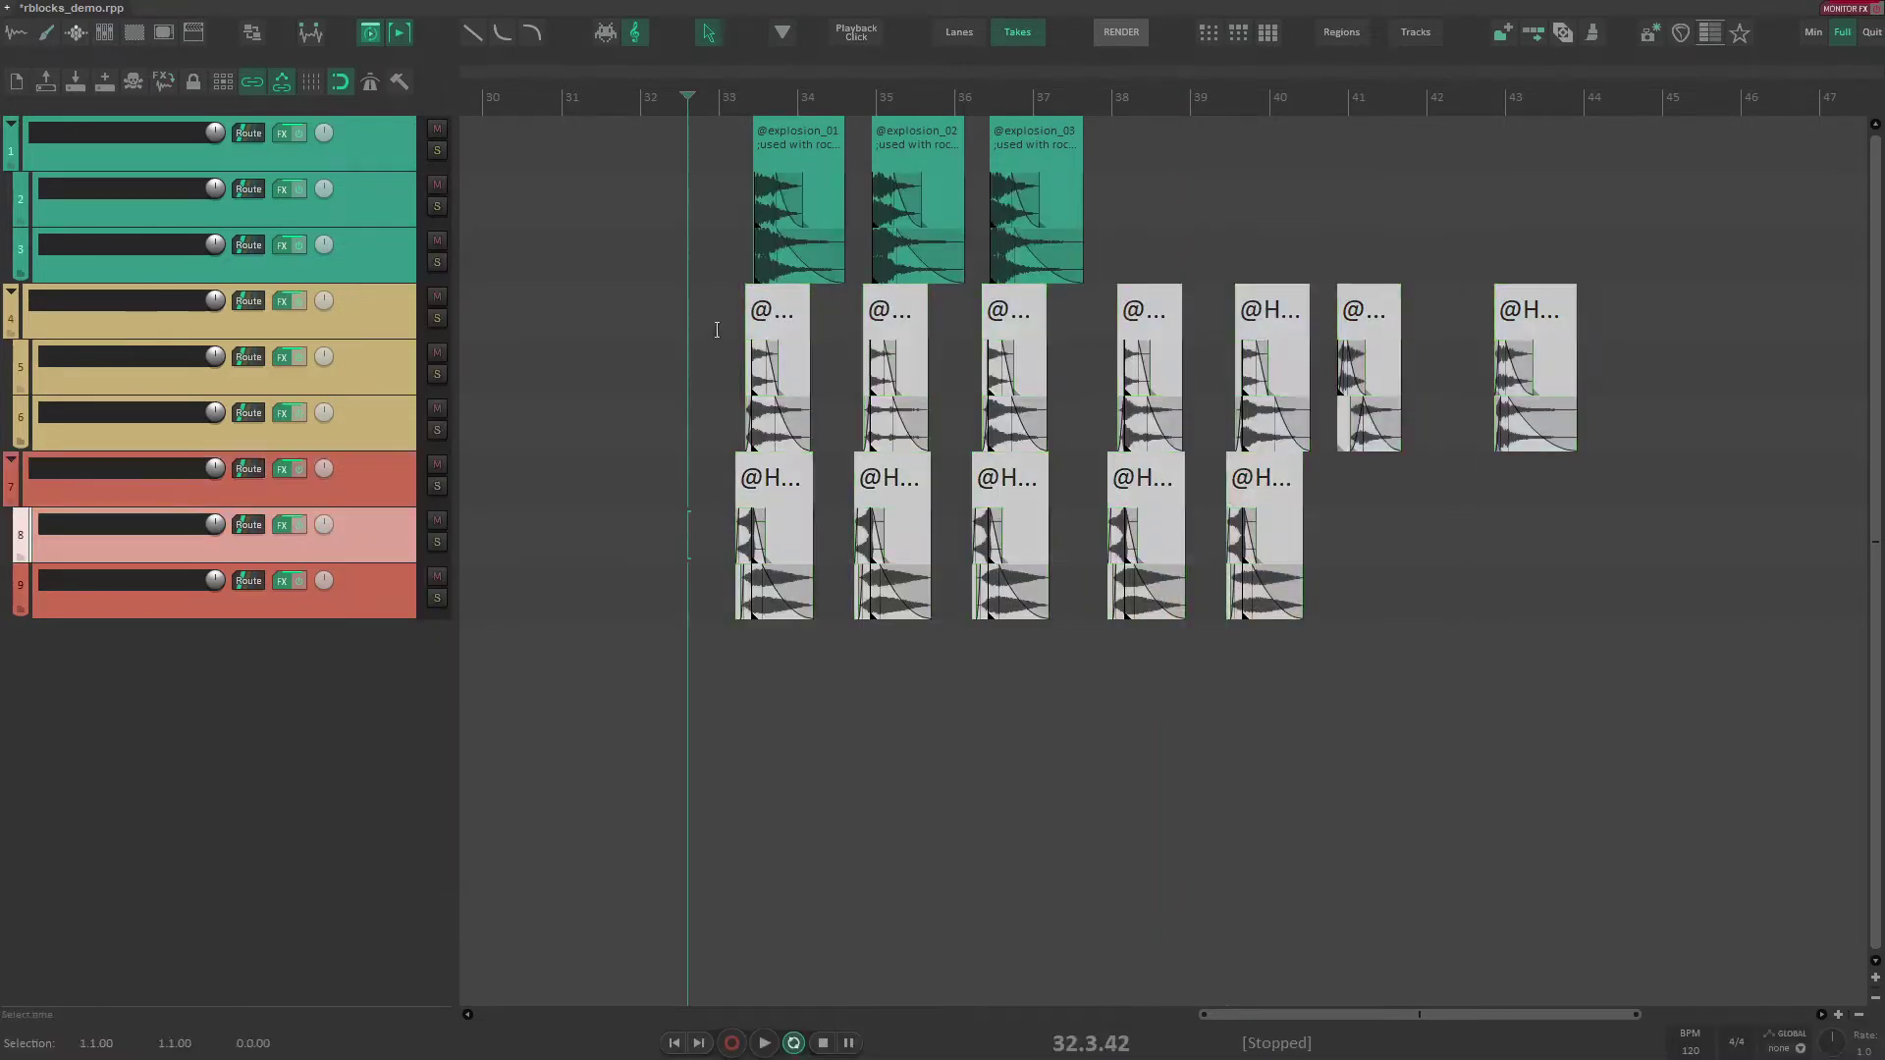
Step: Name the test and whoosh blocks "this is going to stay the same" and render them
type("this")
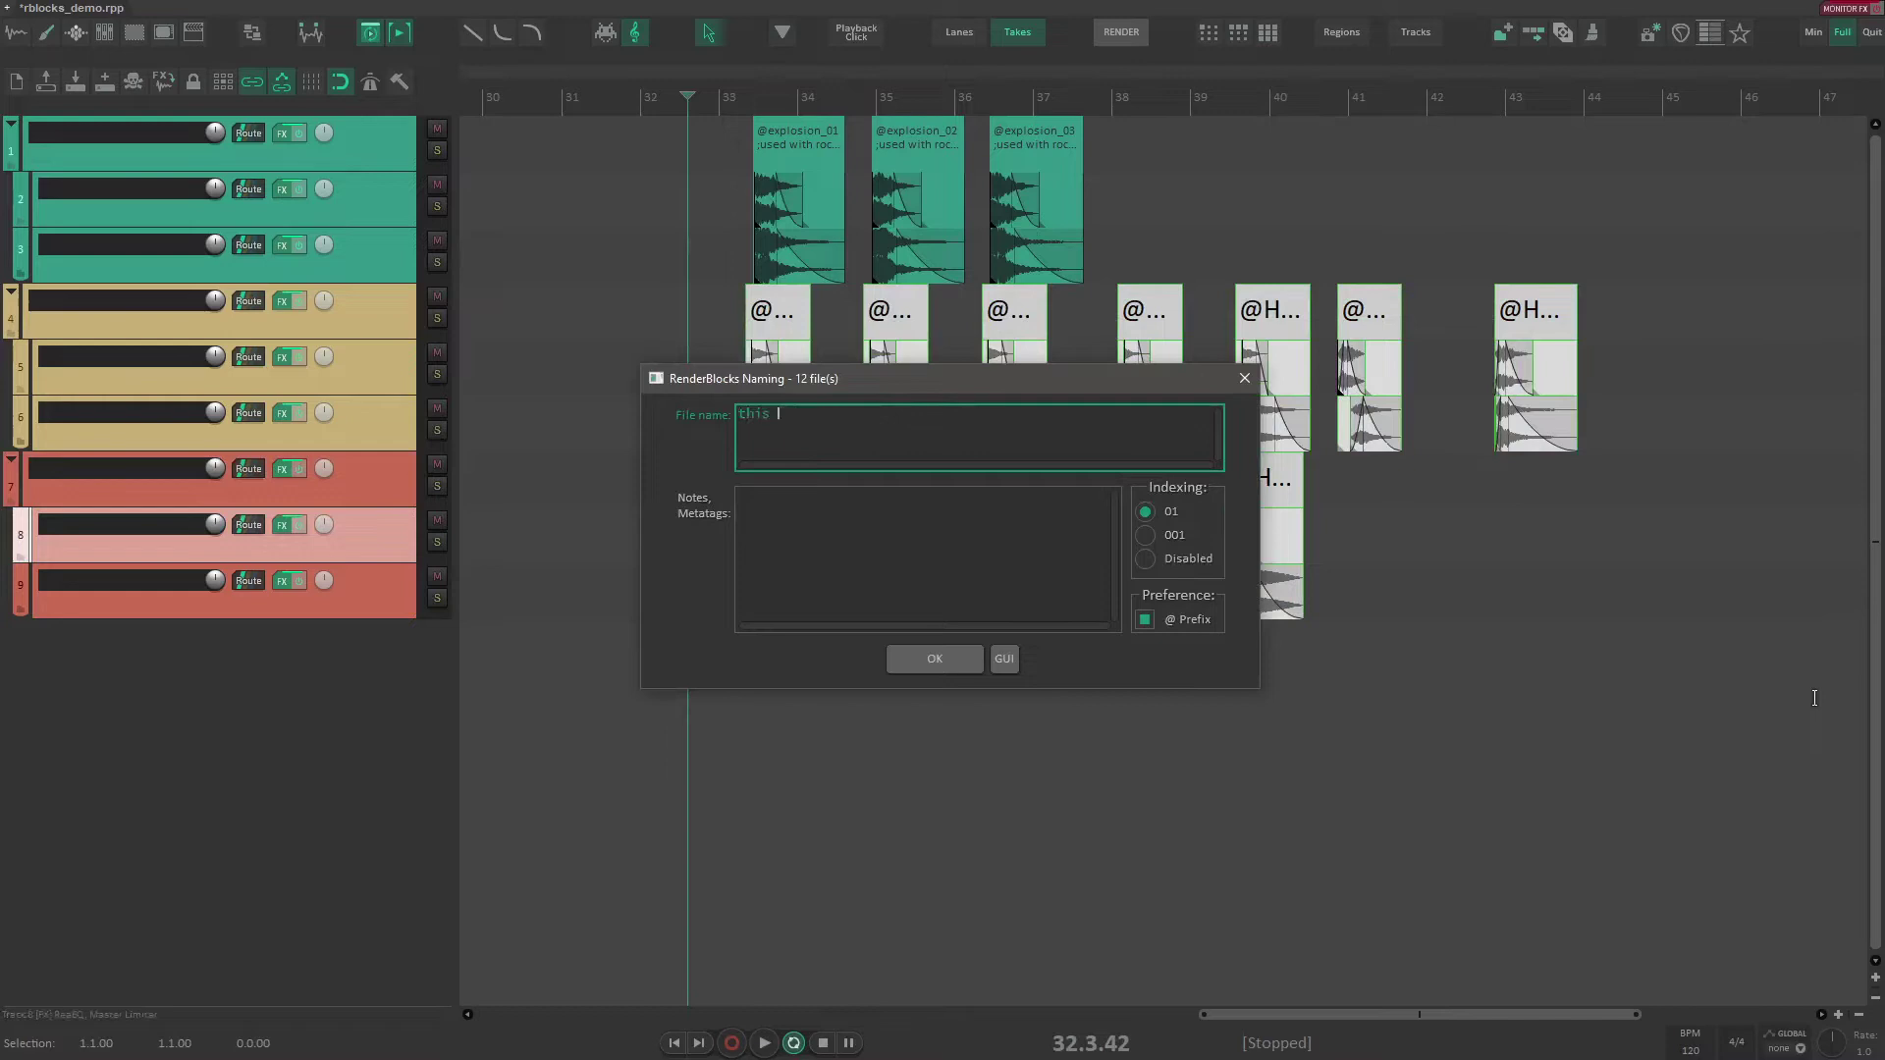
type(" is goin")
type("e sam")
key("Return")
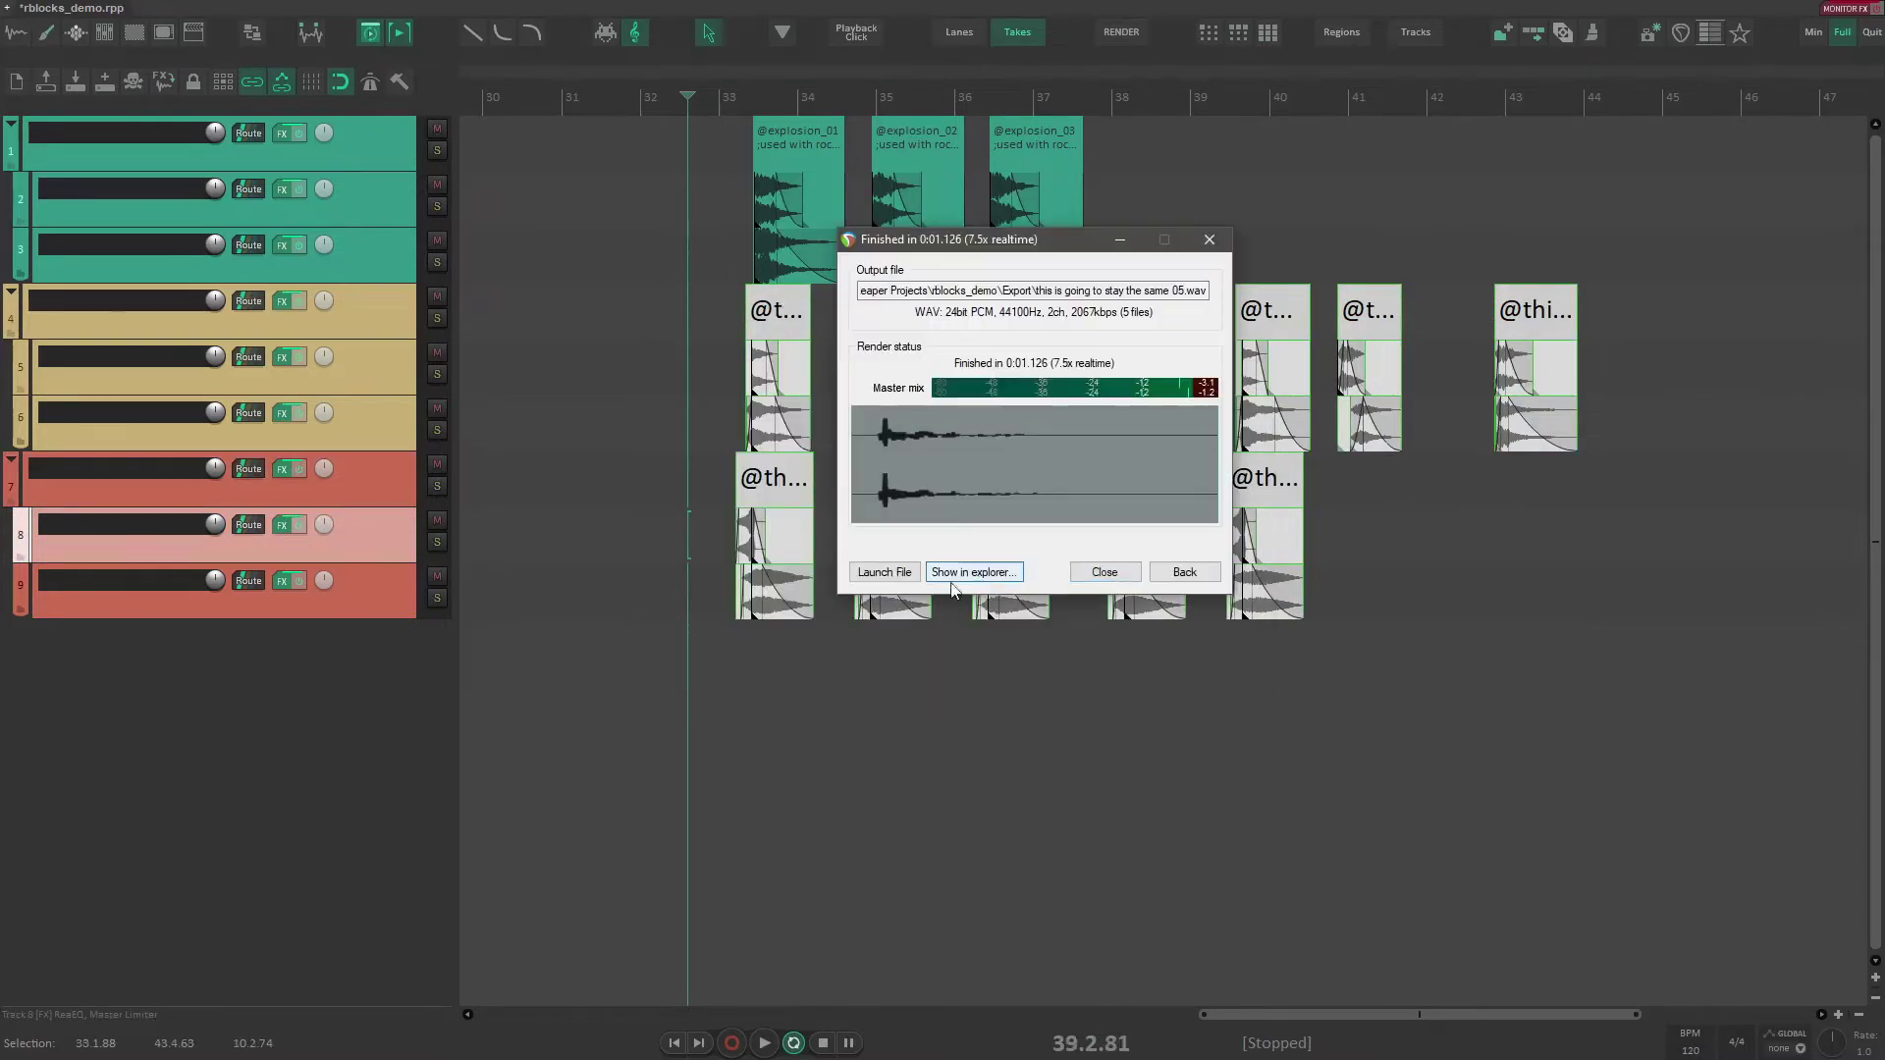
Step: Show the rendered files in Explorer, delete them all, and return to REAPER to close the render window
left_click(951, 578)
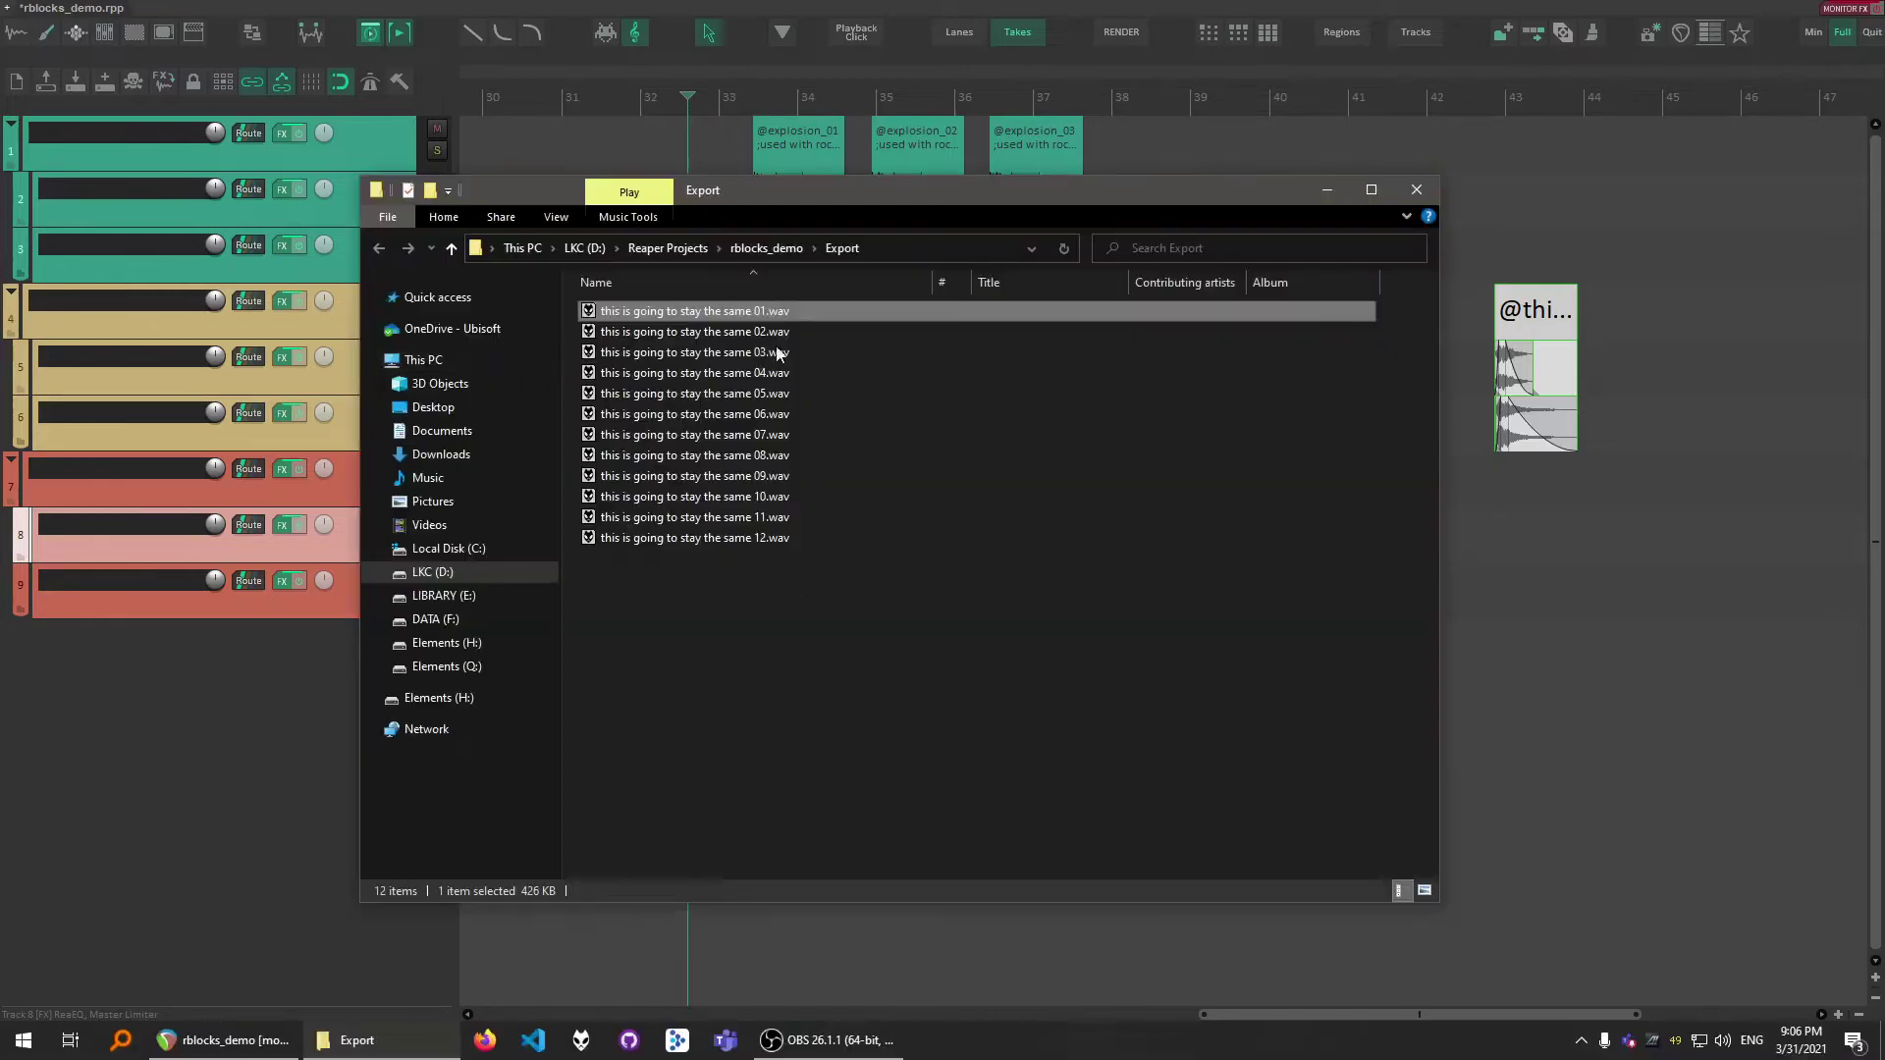
key("ctrl+a")
key("Delete")
key("alt+Tab")
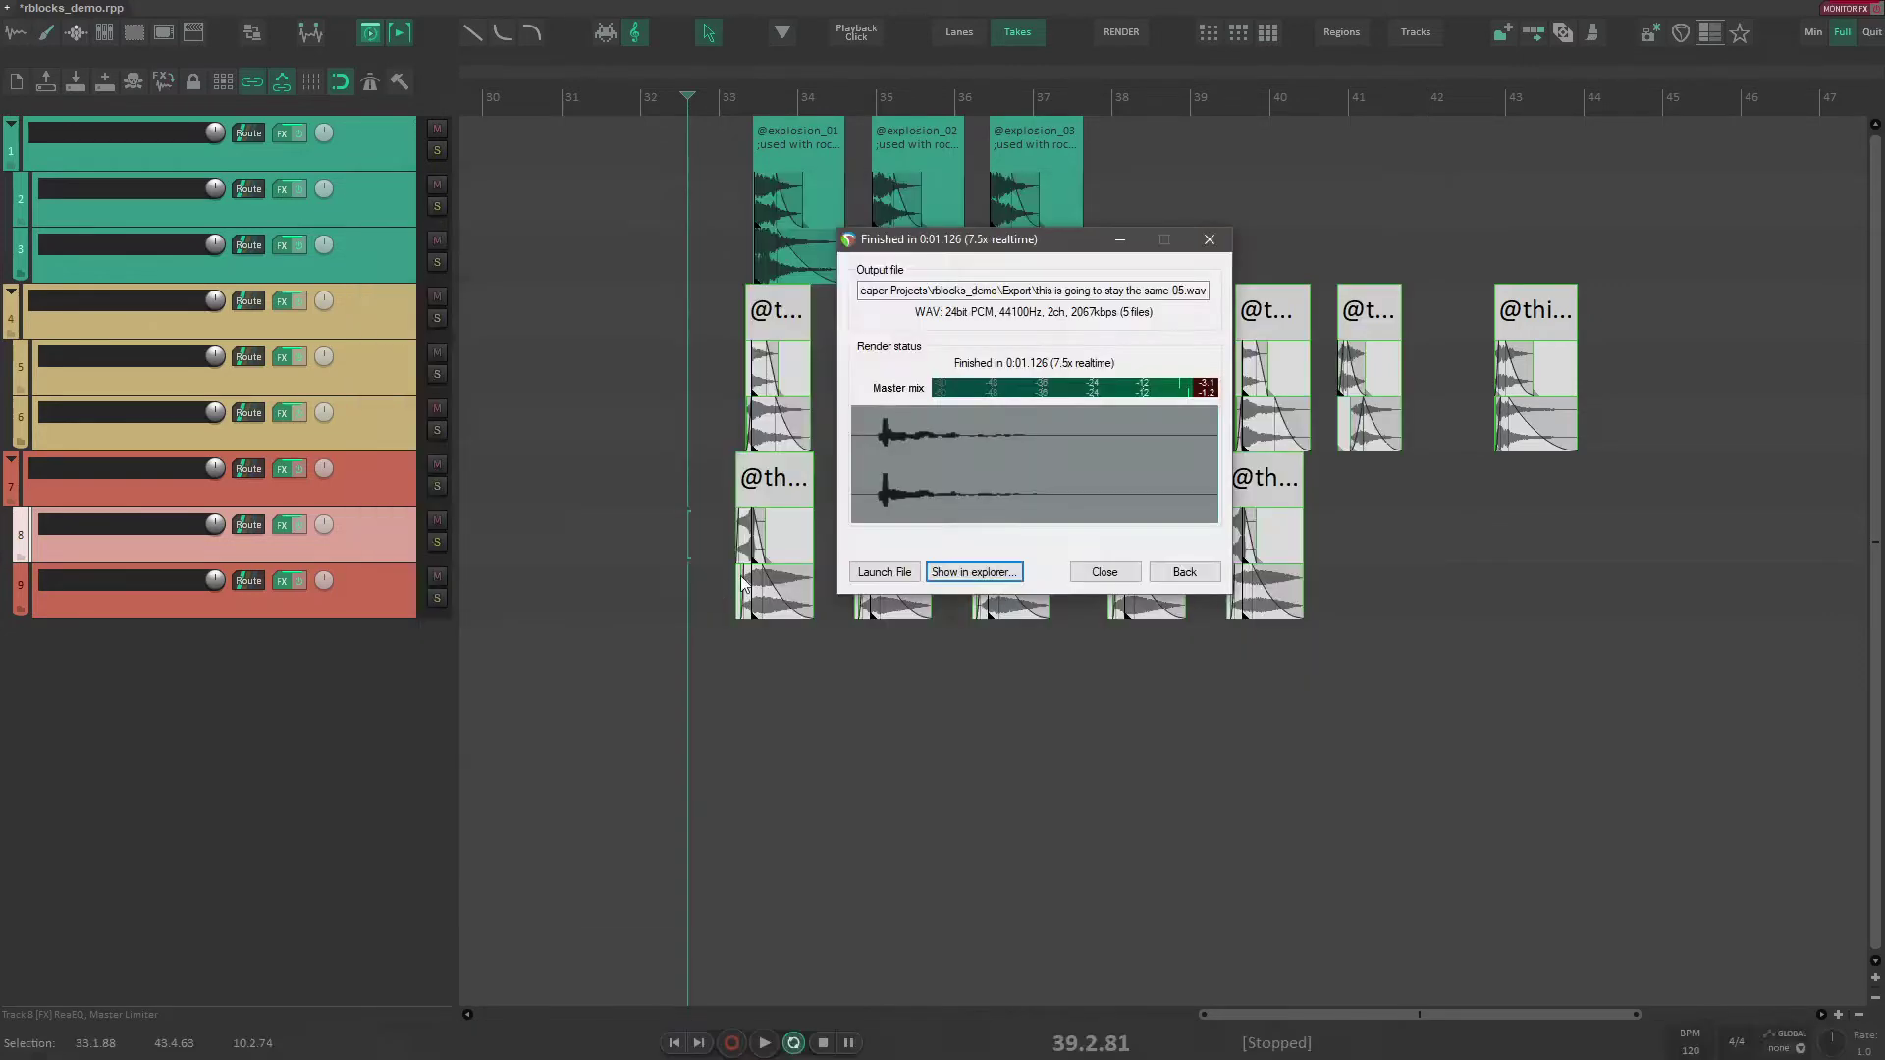
key("Escape")
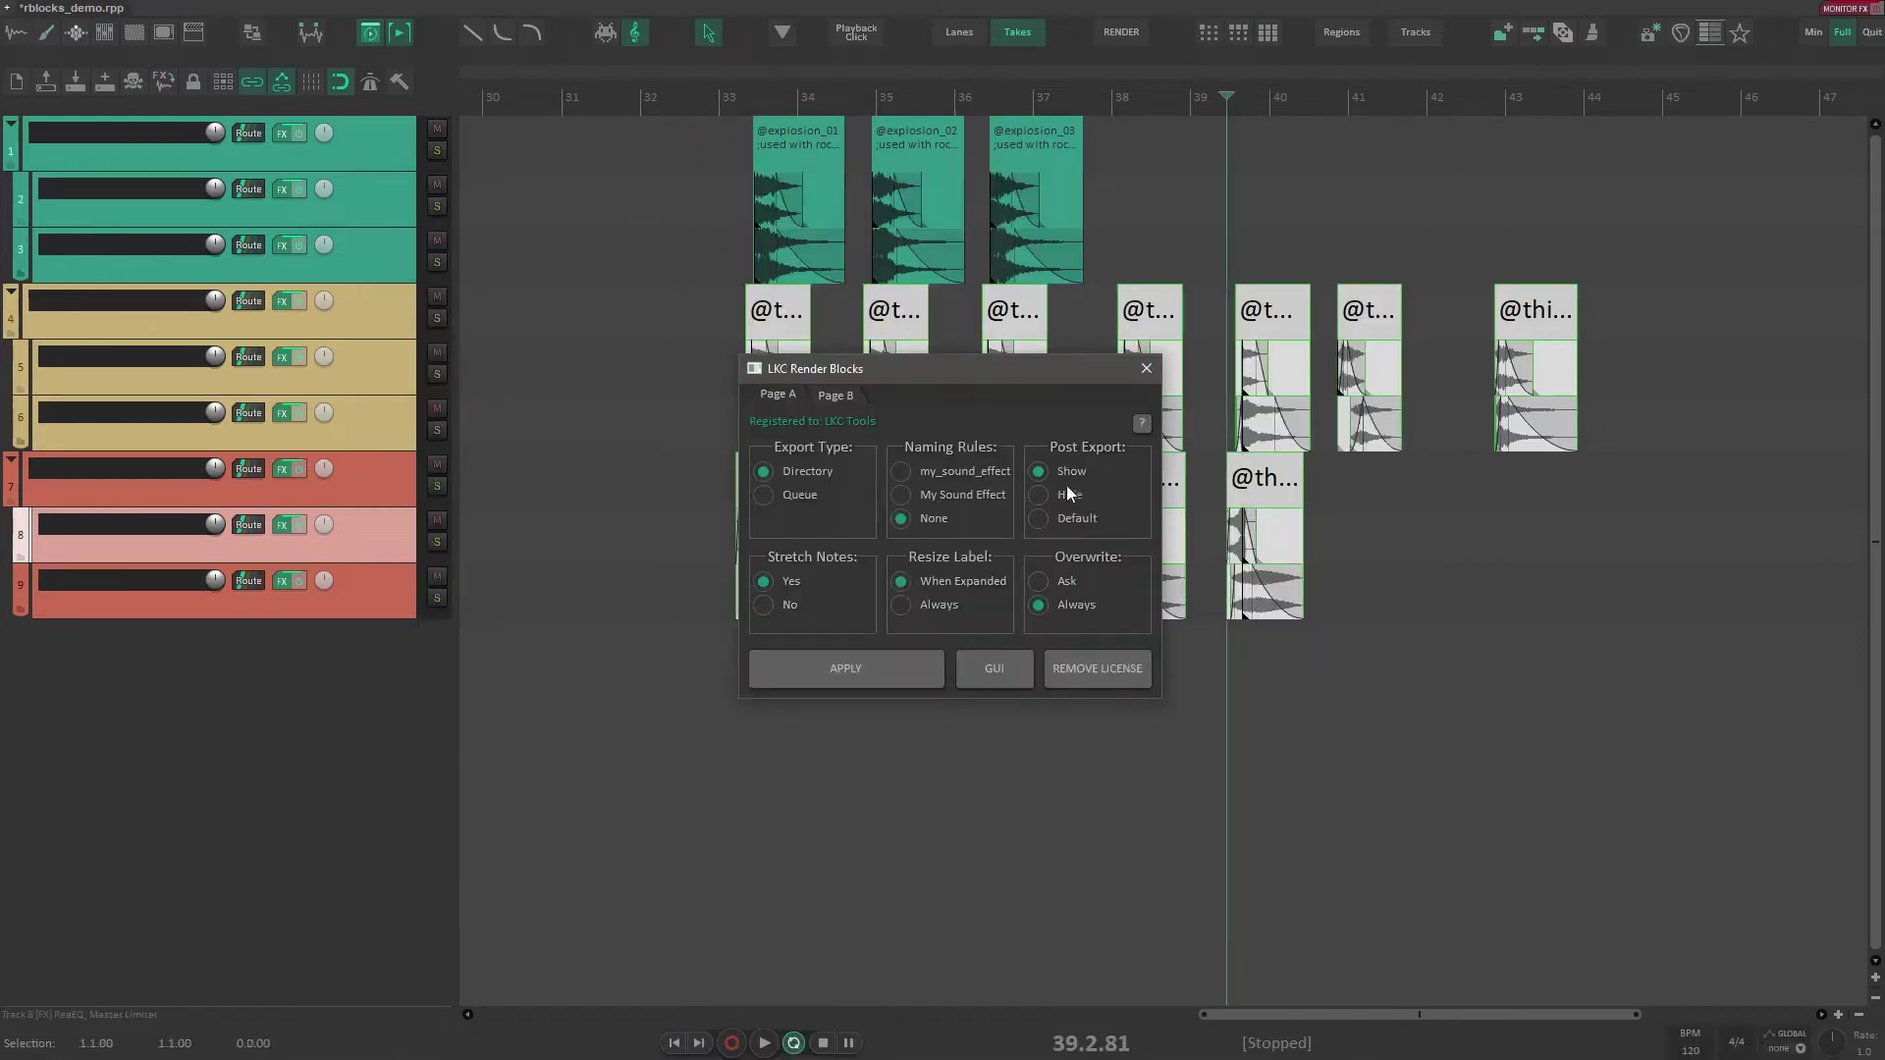
Step: Render the selected yellow-track blocks with Post Export on Show and close the finished render window
left_click(1134, 373)
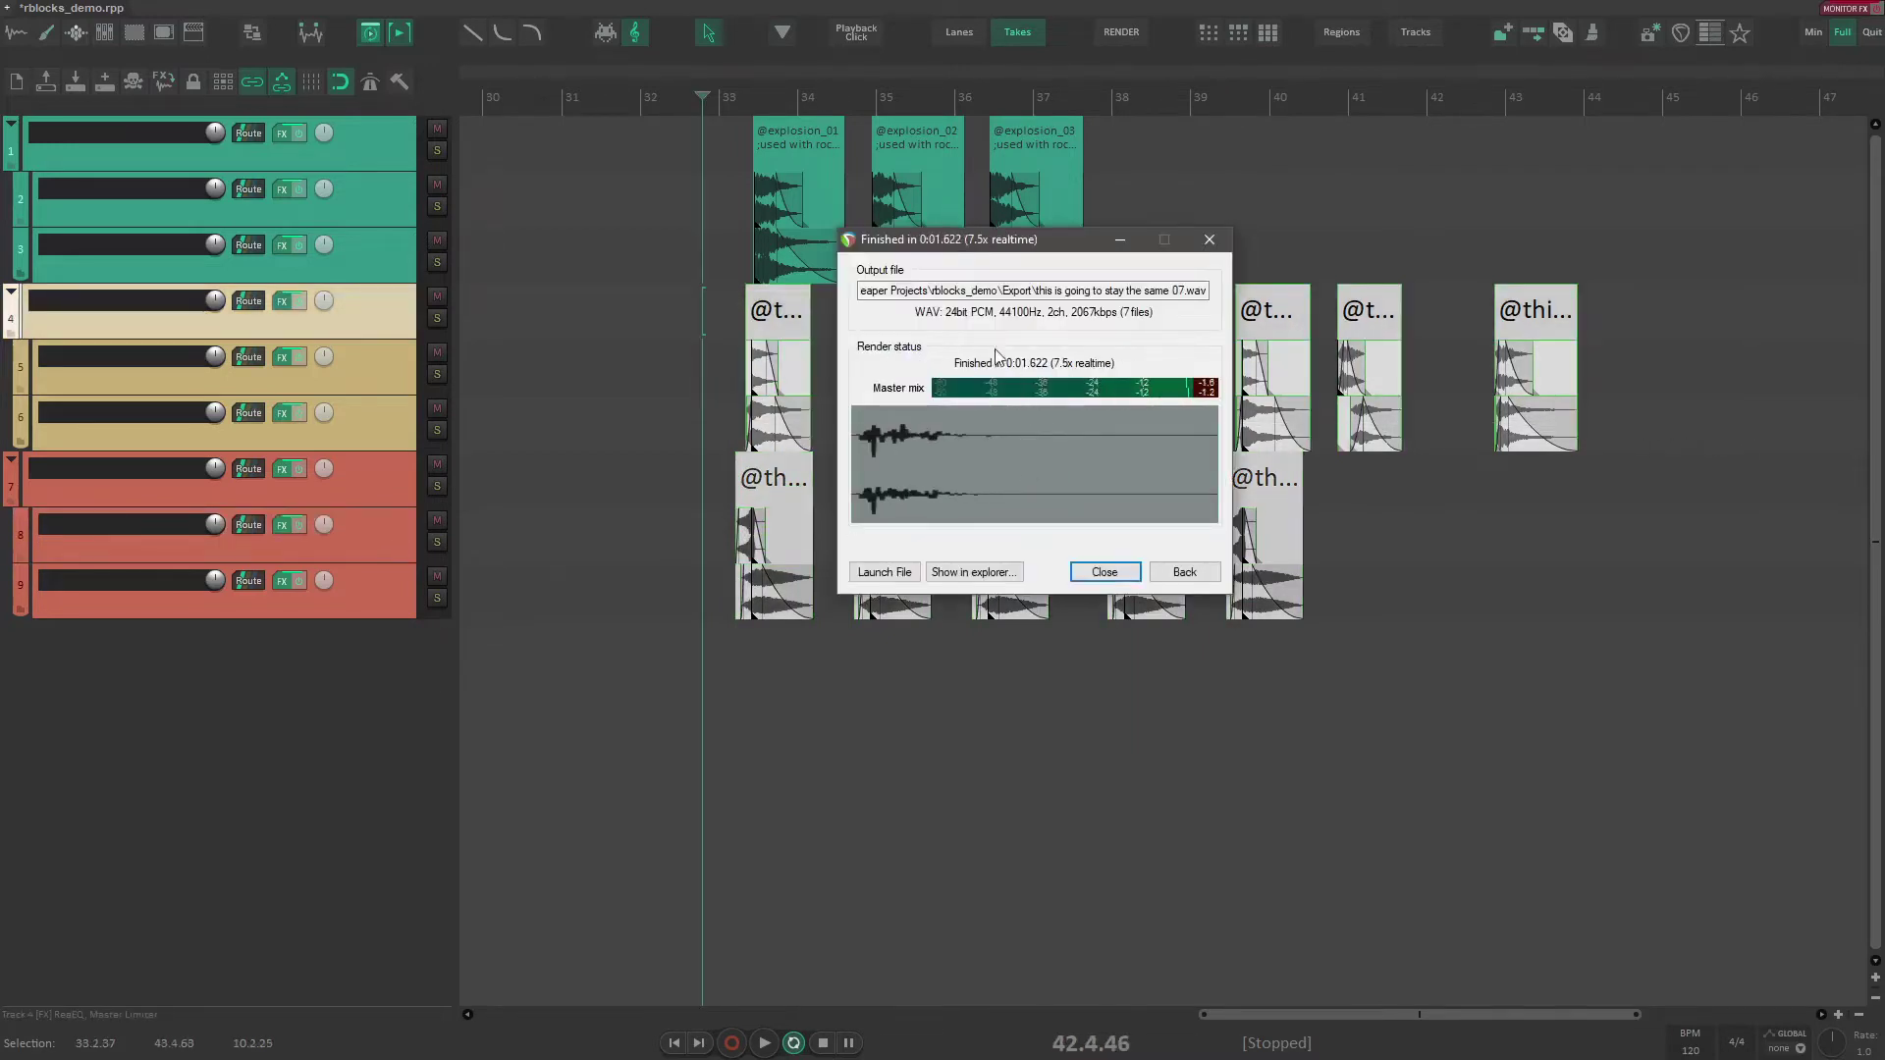
left_click(1118, 574)
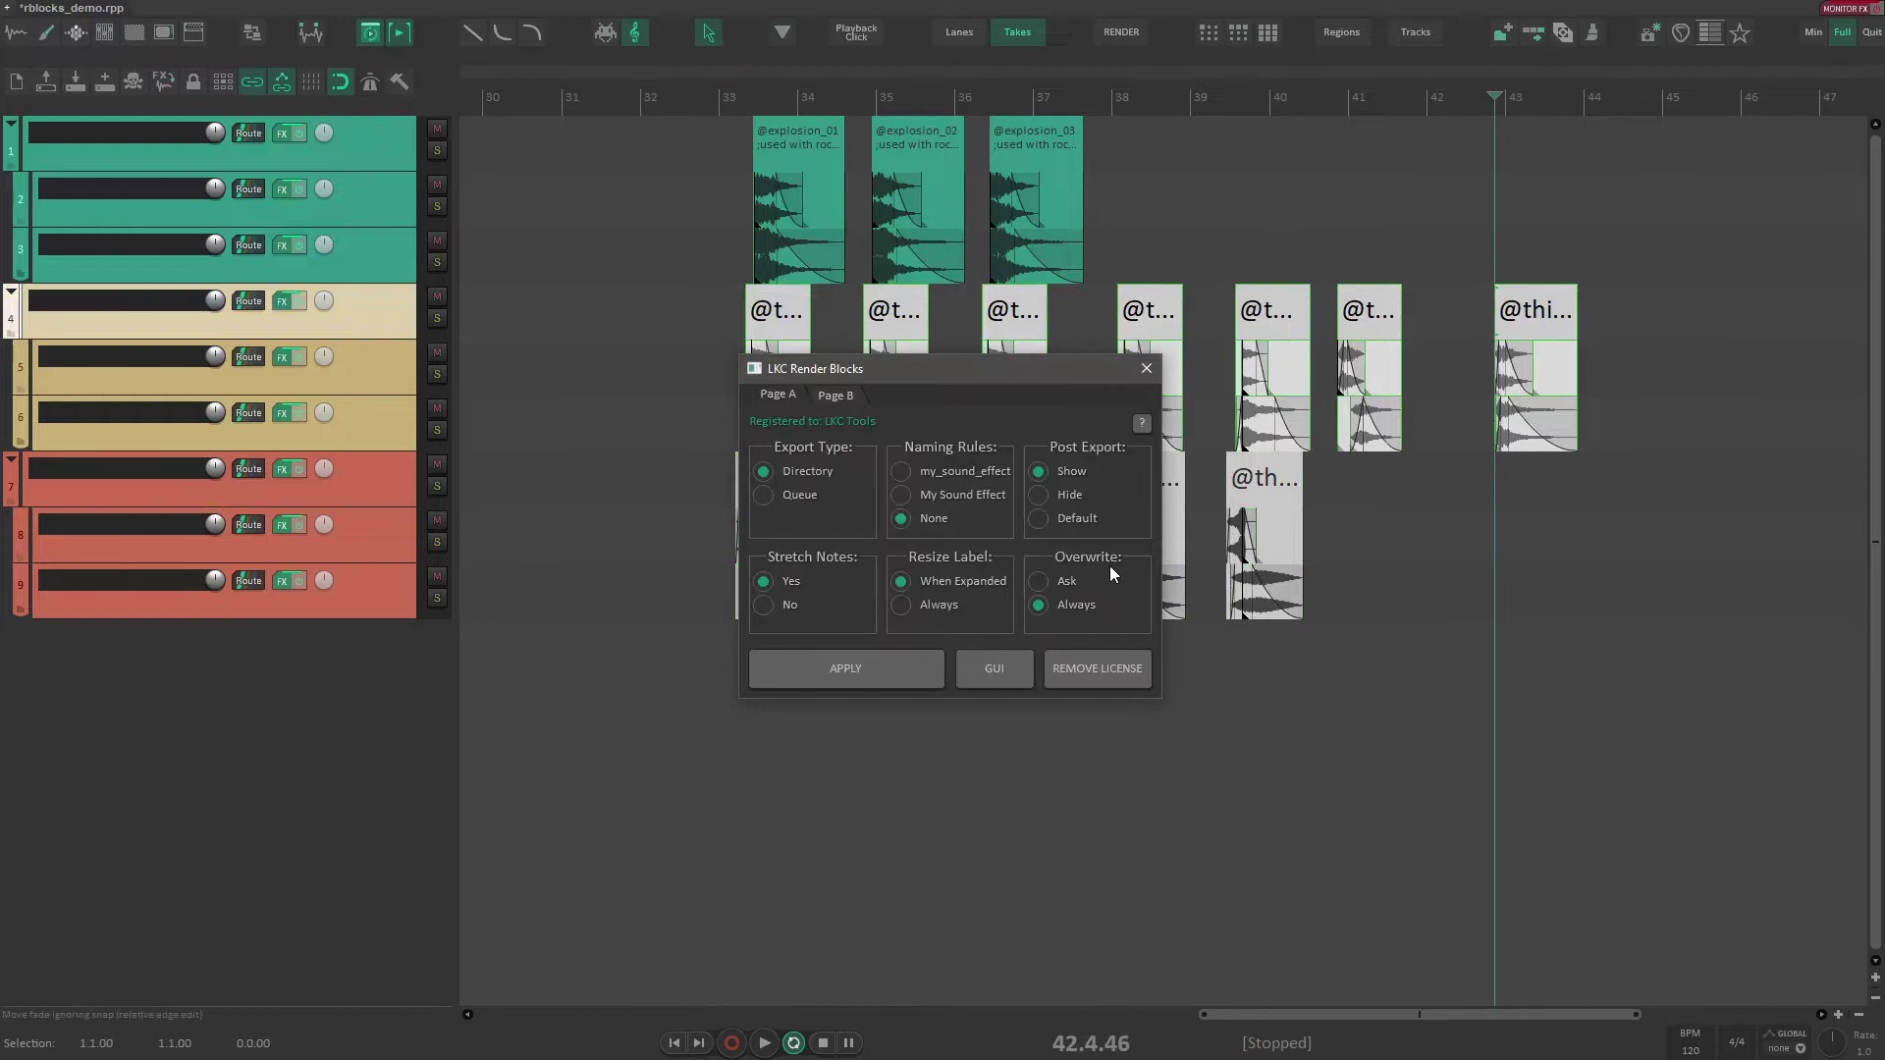
Step: Set Post Export to Hide and apply the Render Blocks settings
left_click(892, 664)
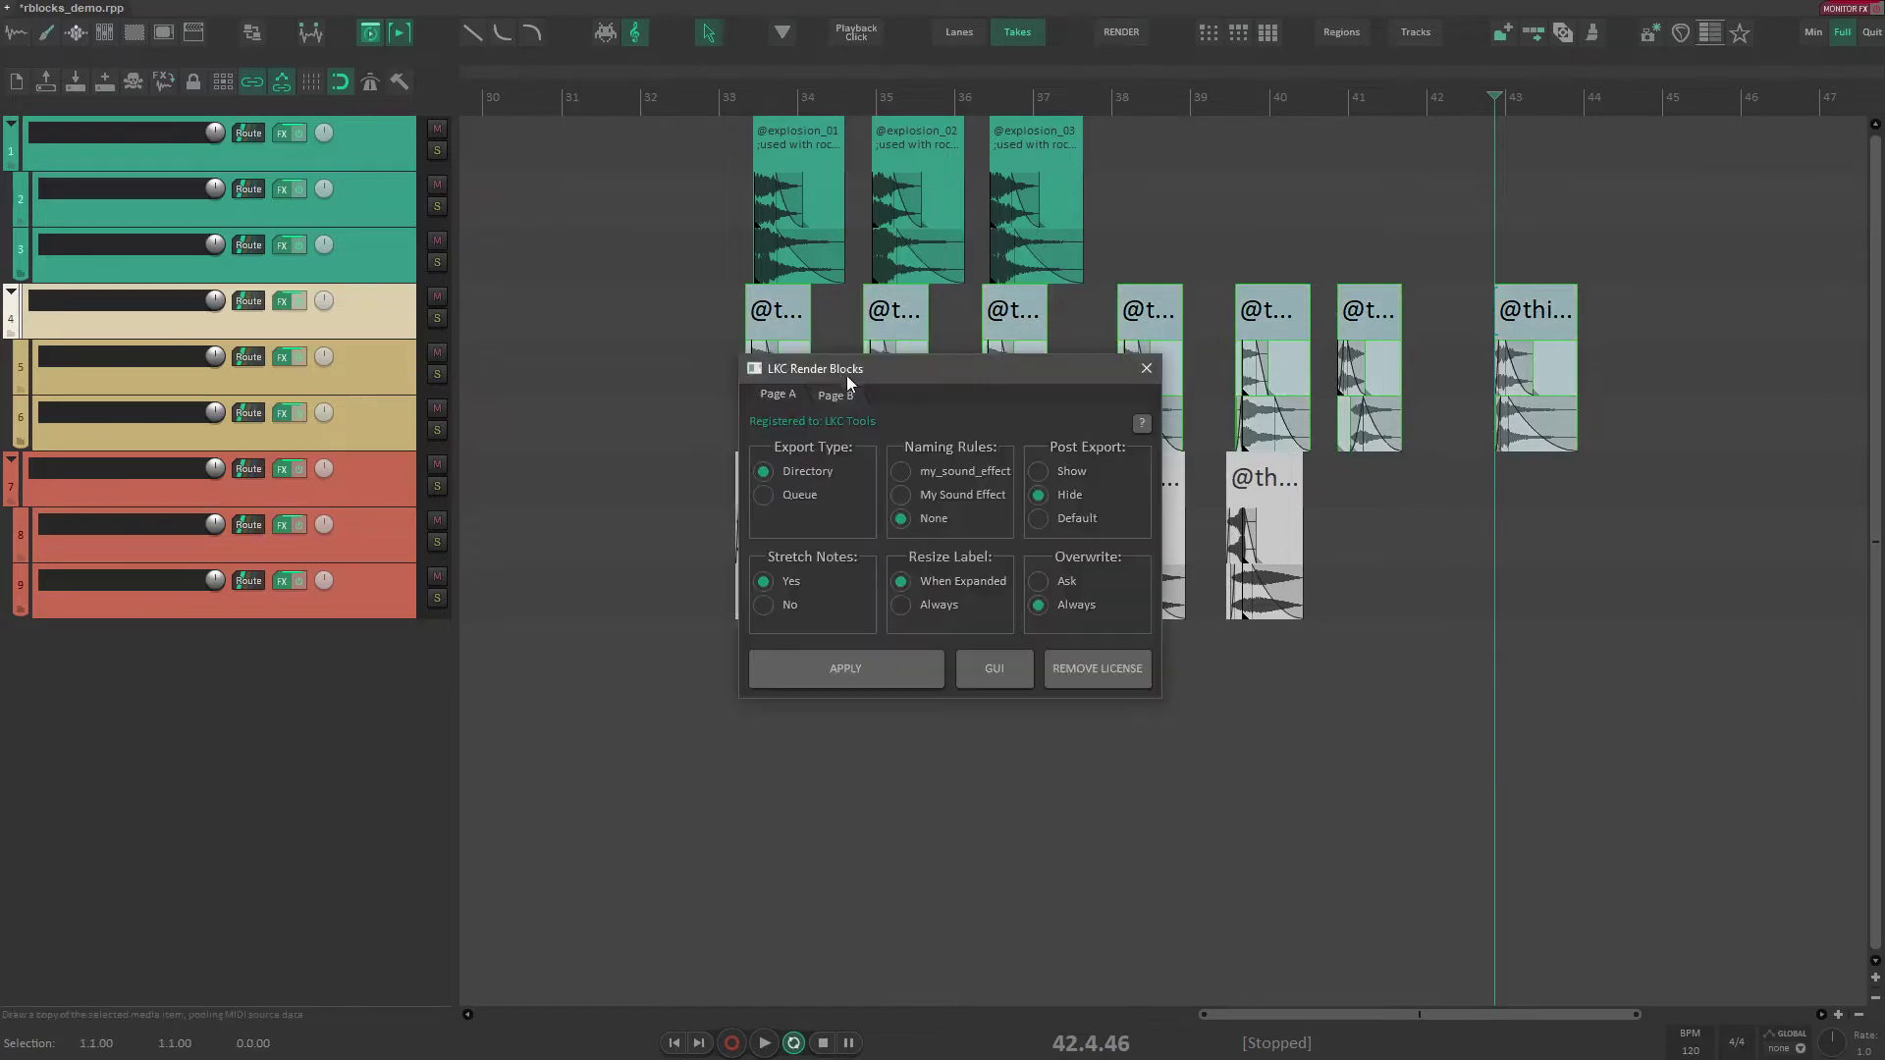
left_click(864, 665)
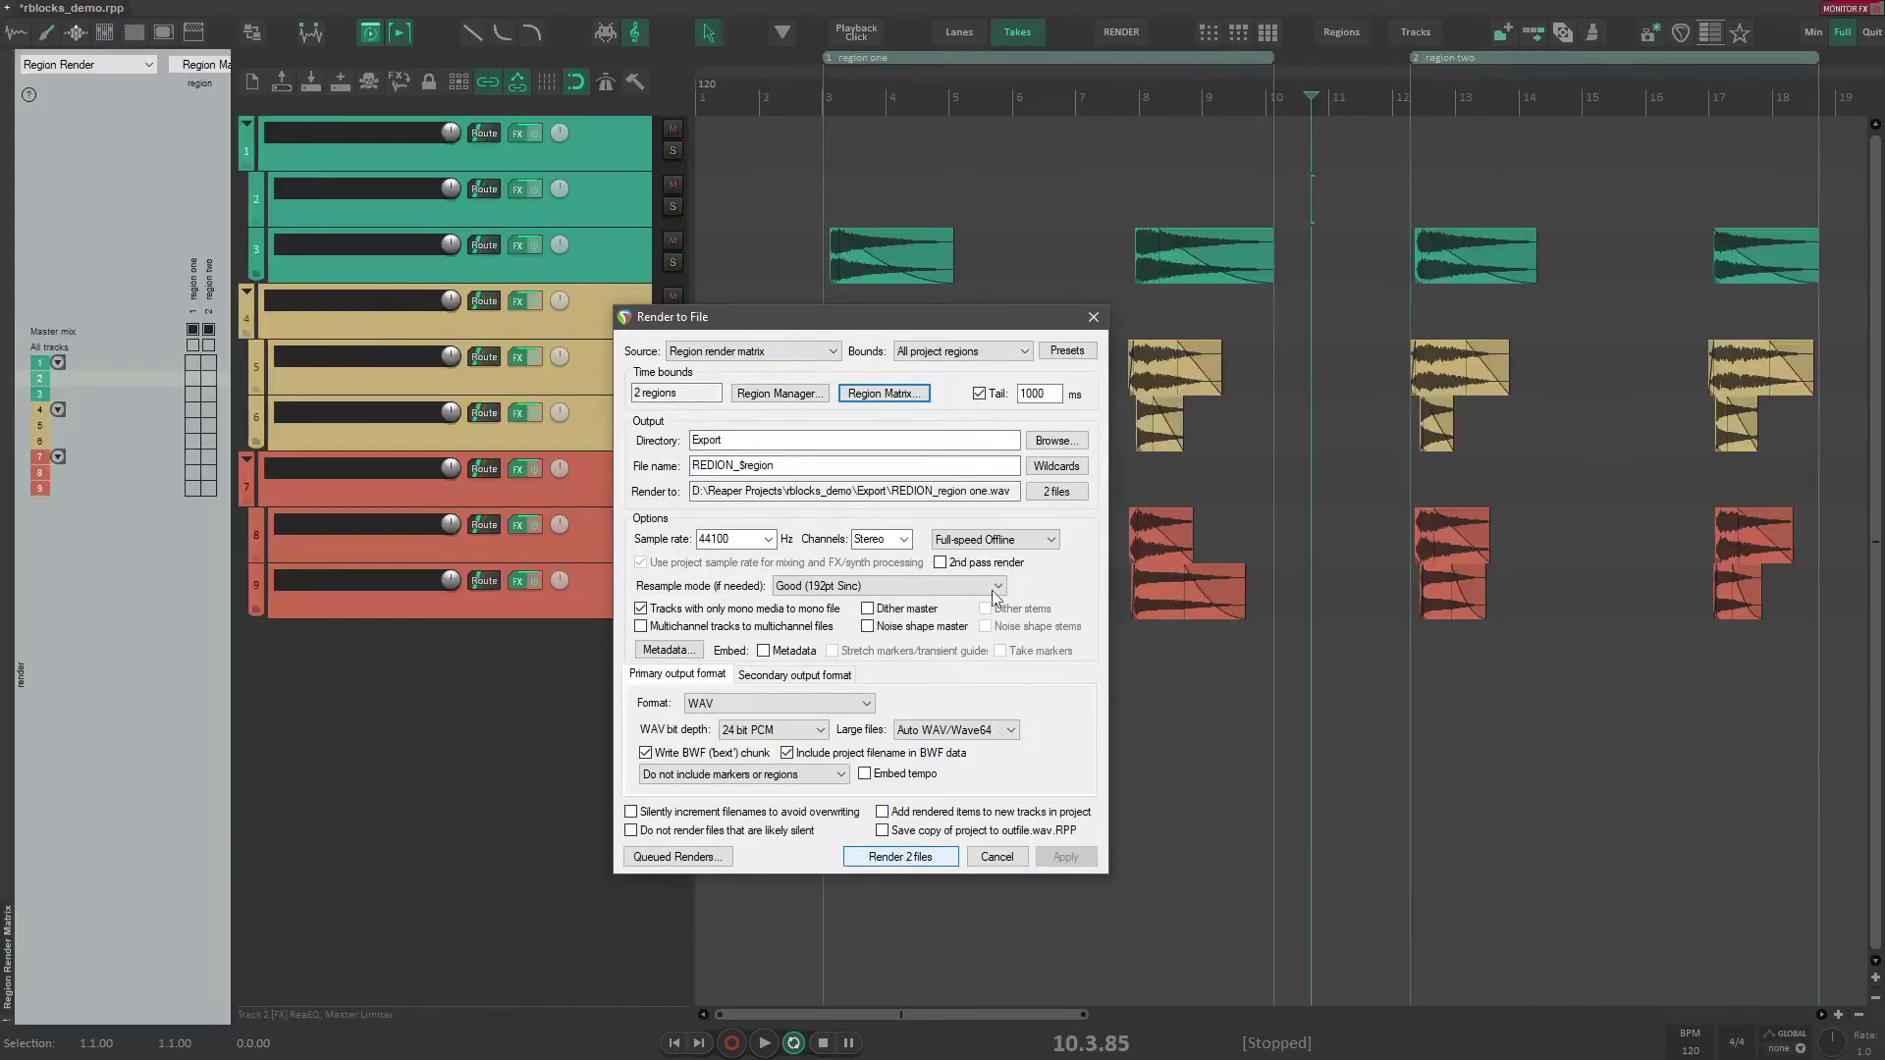
Step: Render the two project regions to the Export folder with the file name REDION_$region, then close the render window
left_click(900, 857)
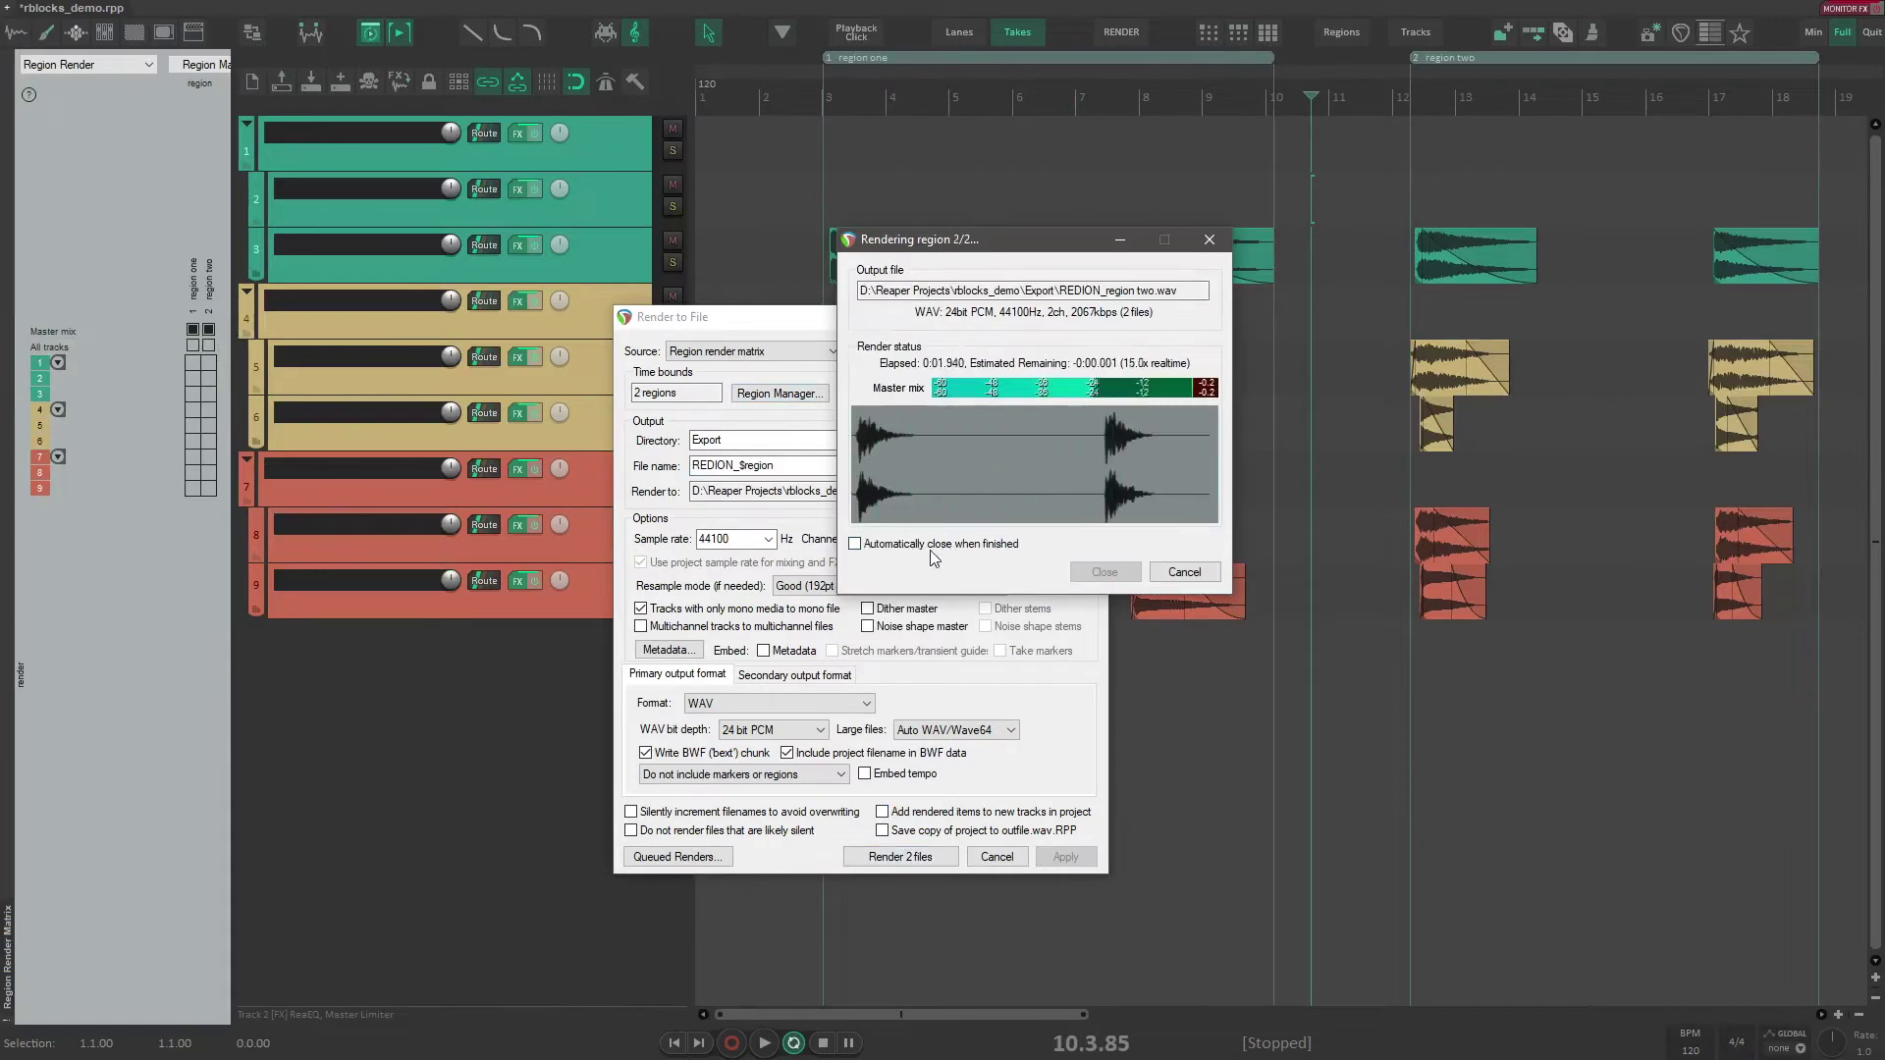
left_click(1122, 572)
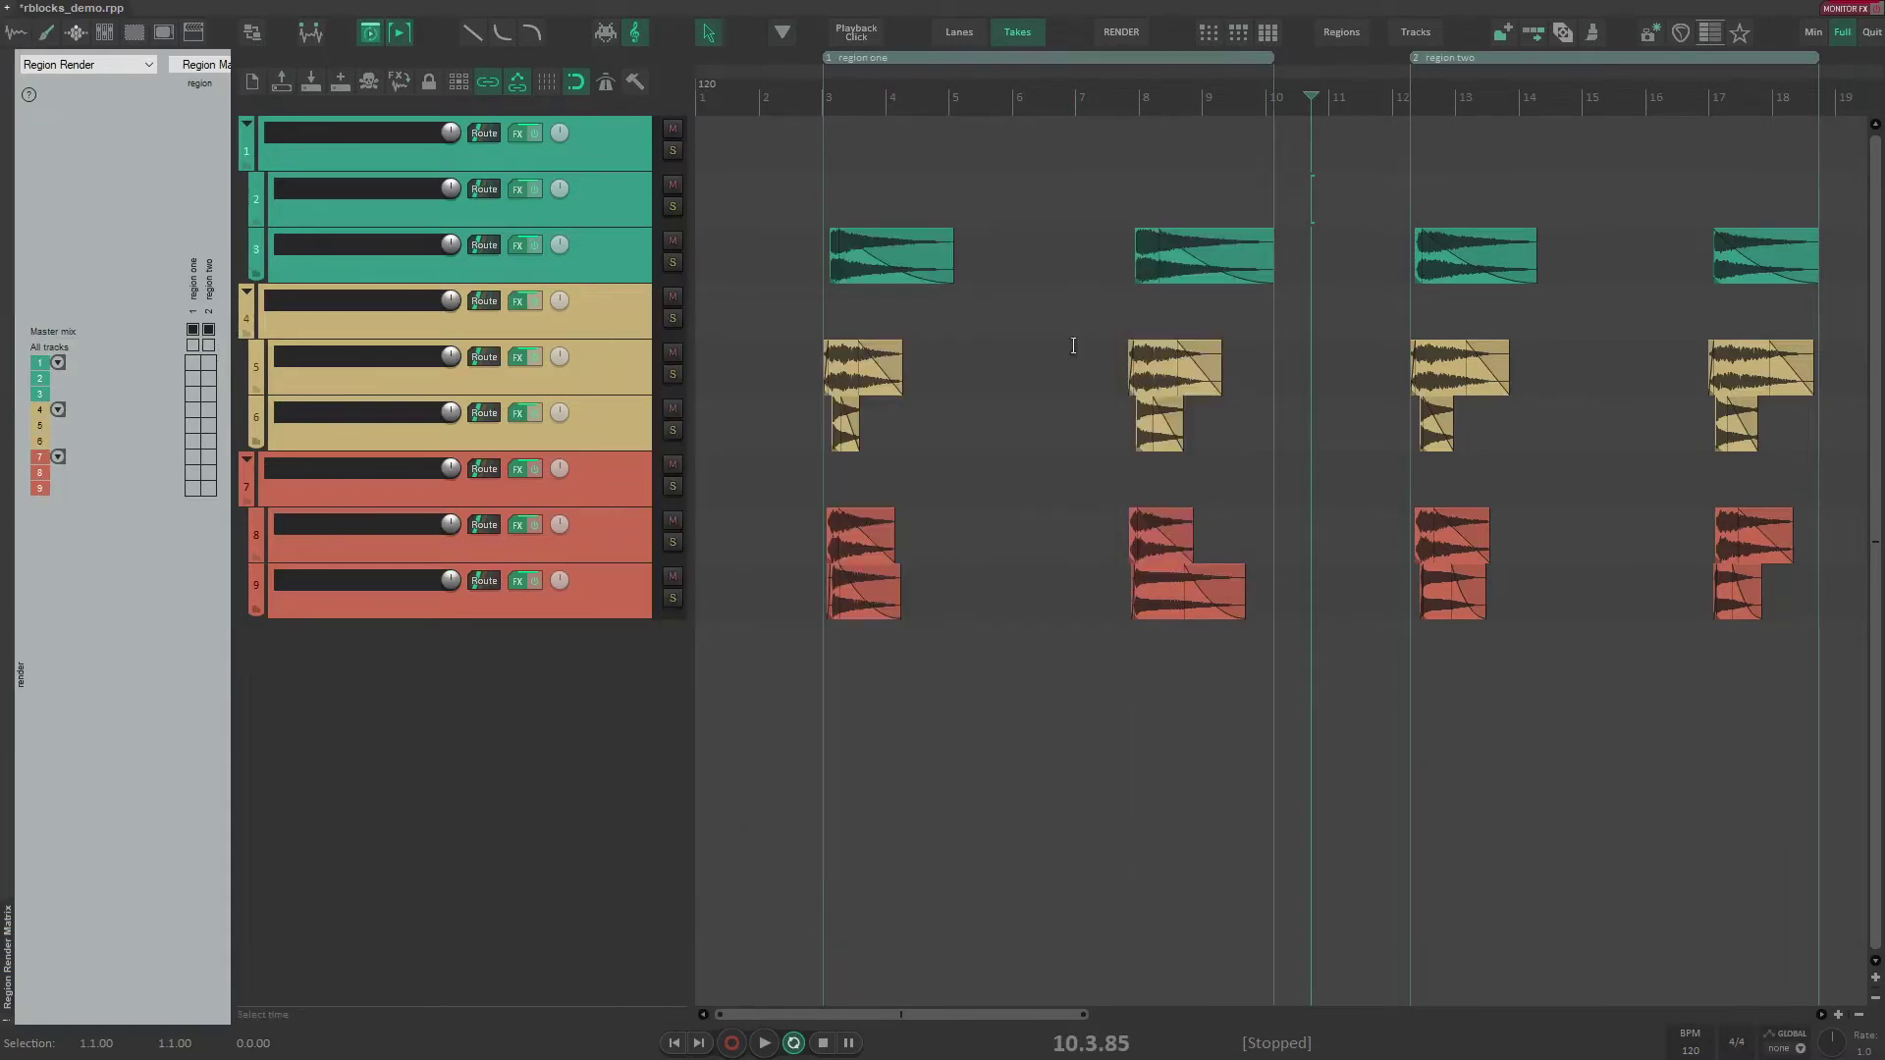
left_click(1074, 336)
Step: Select the render blocks on all three track groups from bar 33 onwards and open the render function
left_click_drag(1262, 324, 779, 366)
left_click_drag(1475, 314, 989, 269)
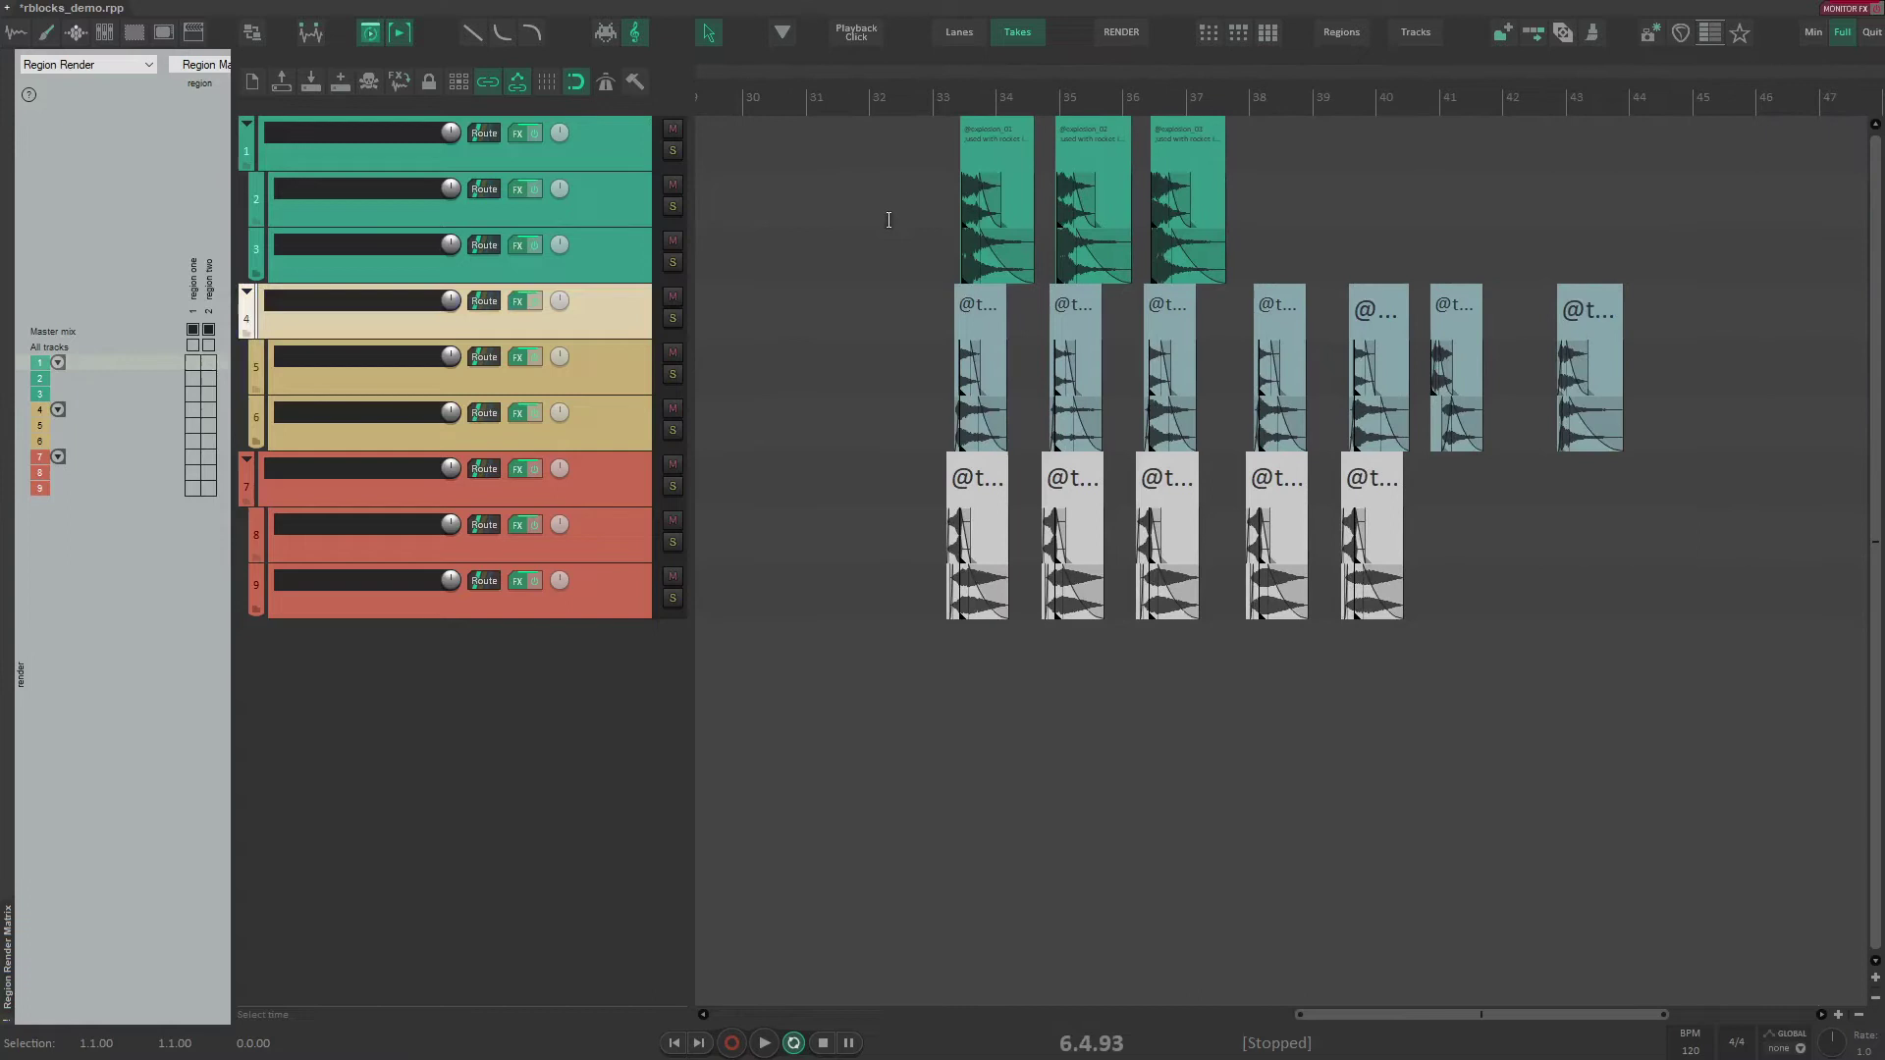
left_click_drag(880, 218, 1789, 319)
left_click(1111, 40)
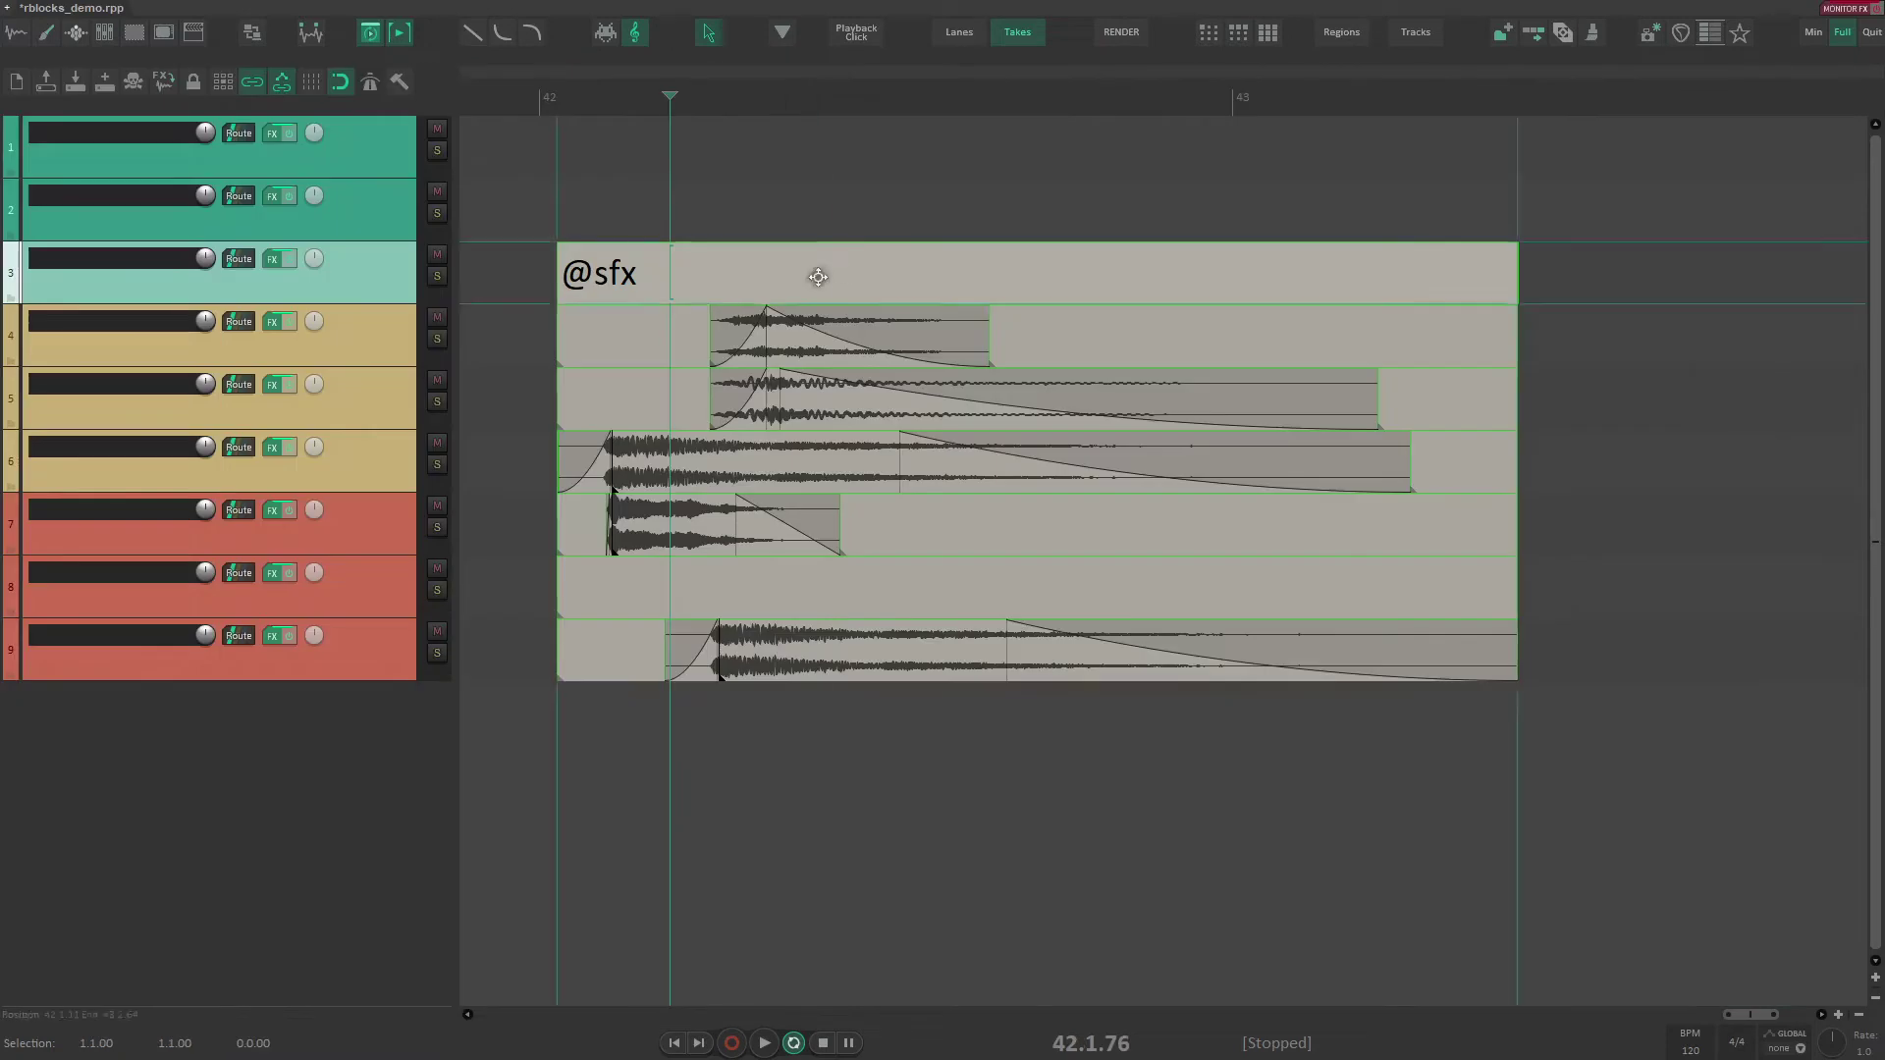
left_click(817, 279)
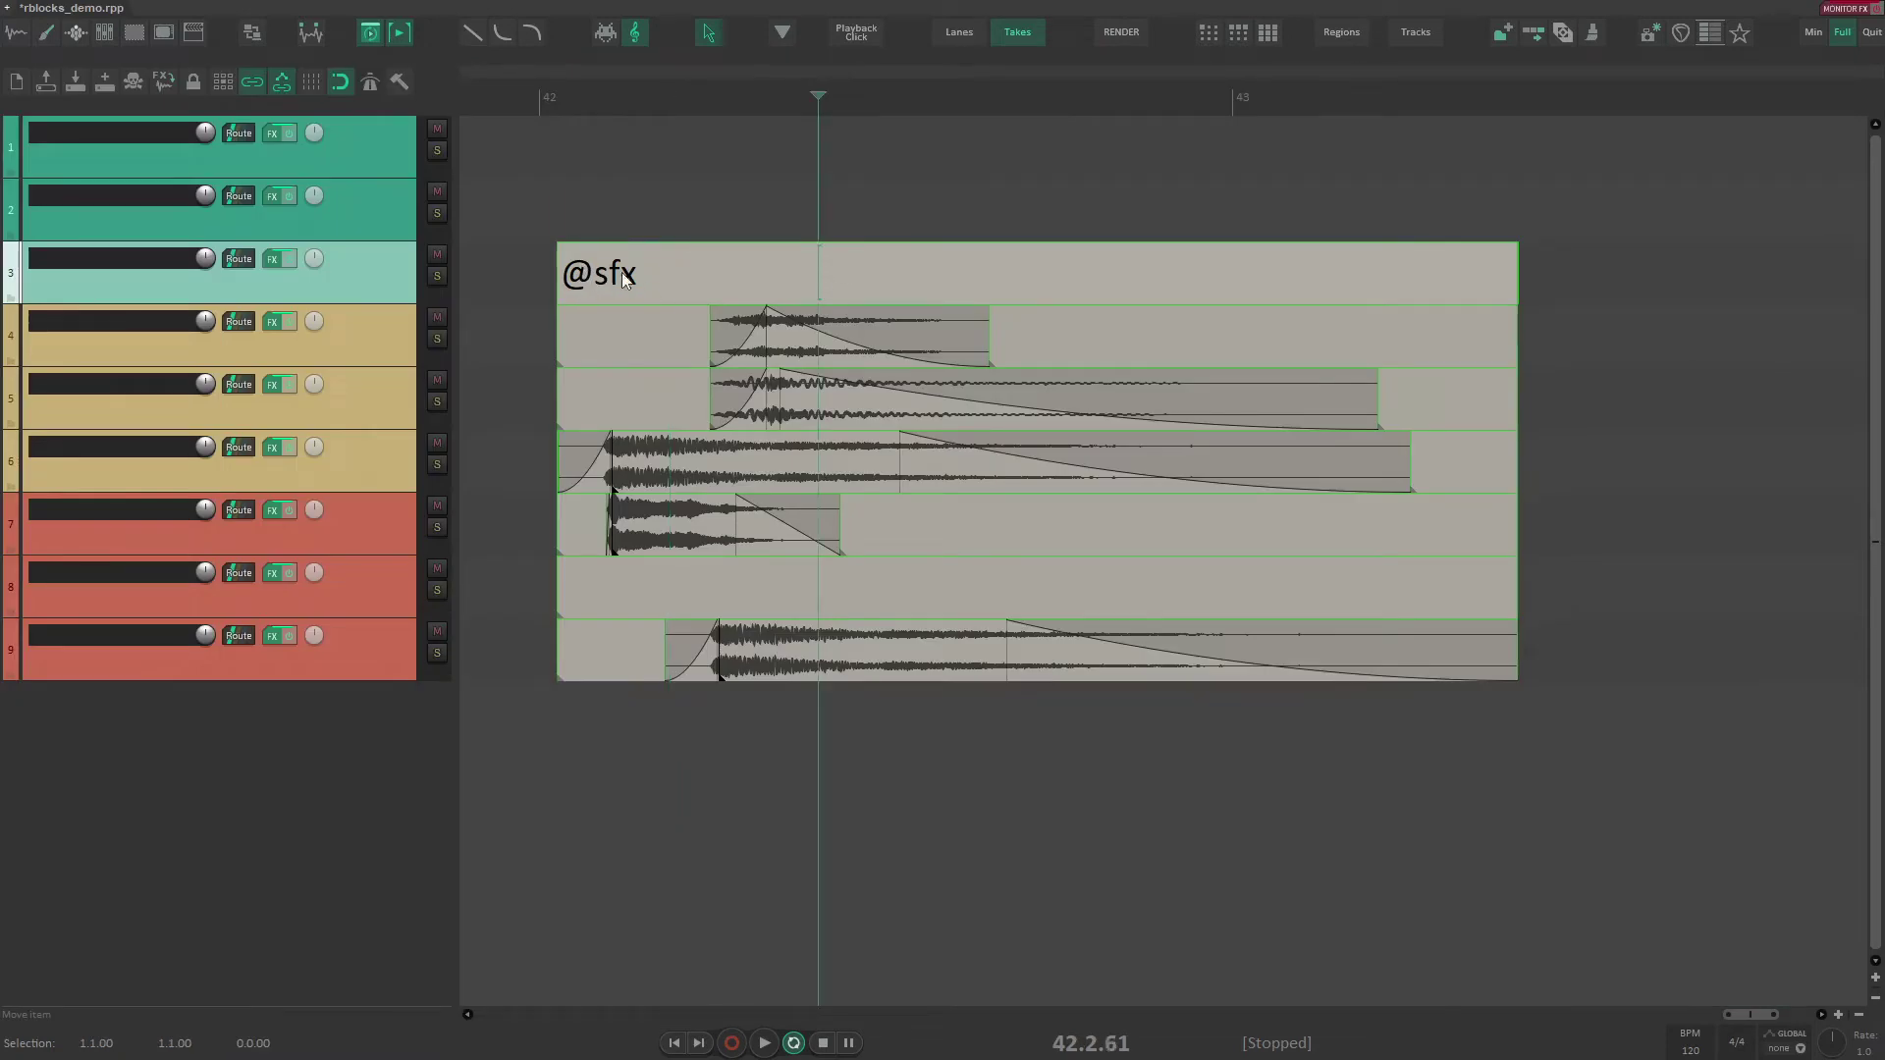
key("ctrl+shift+r")
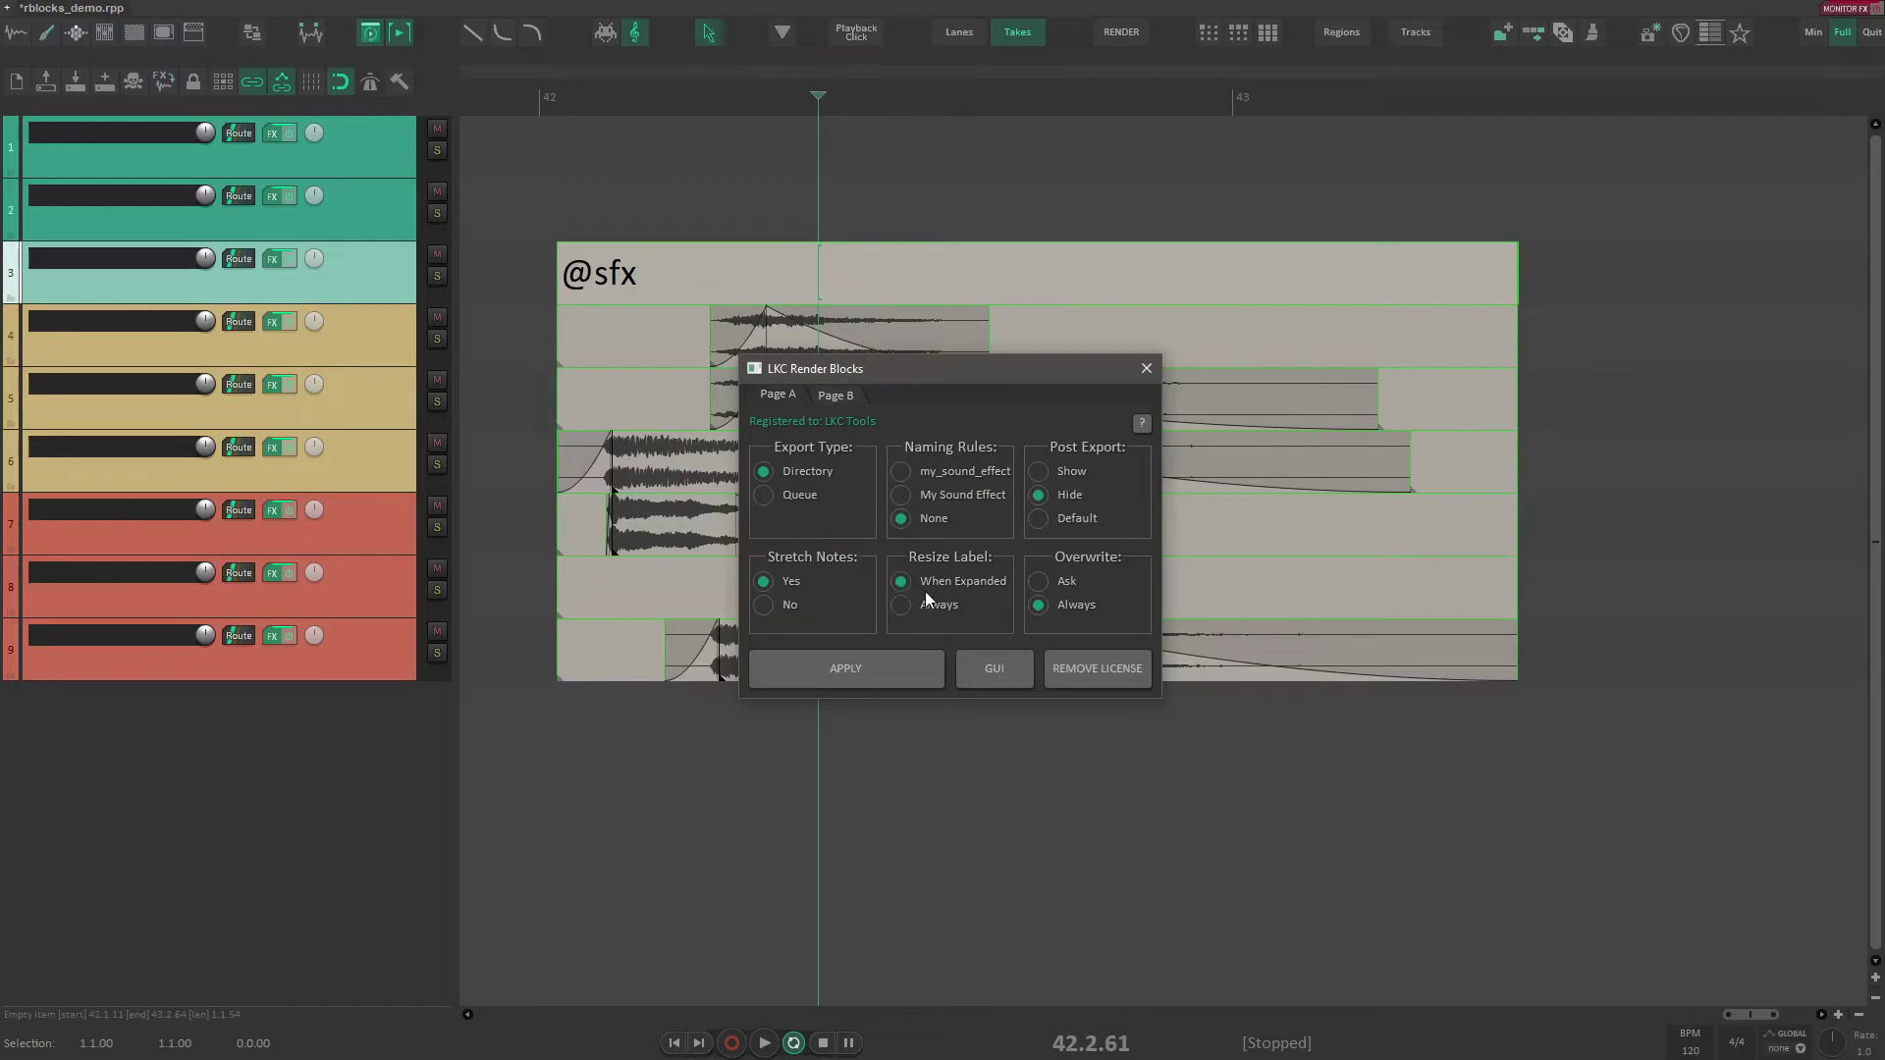
key("Escape")
double_click(793, 267)
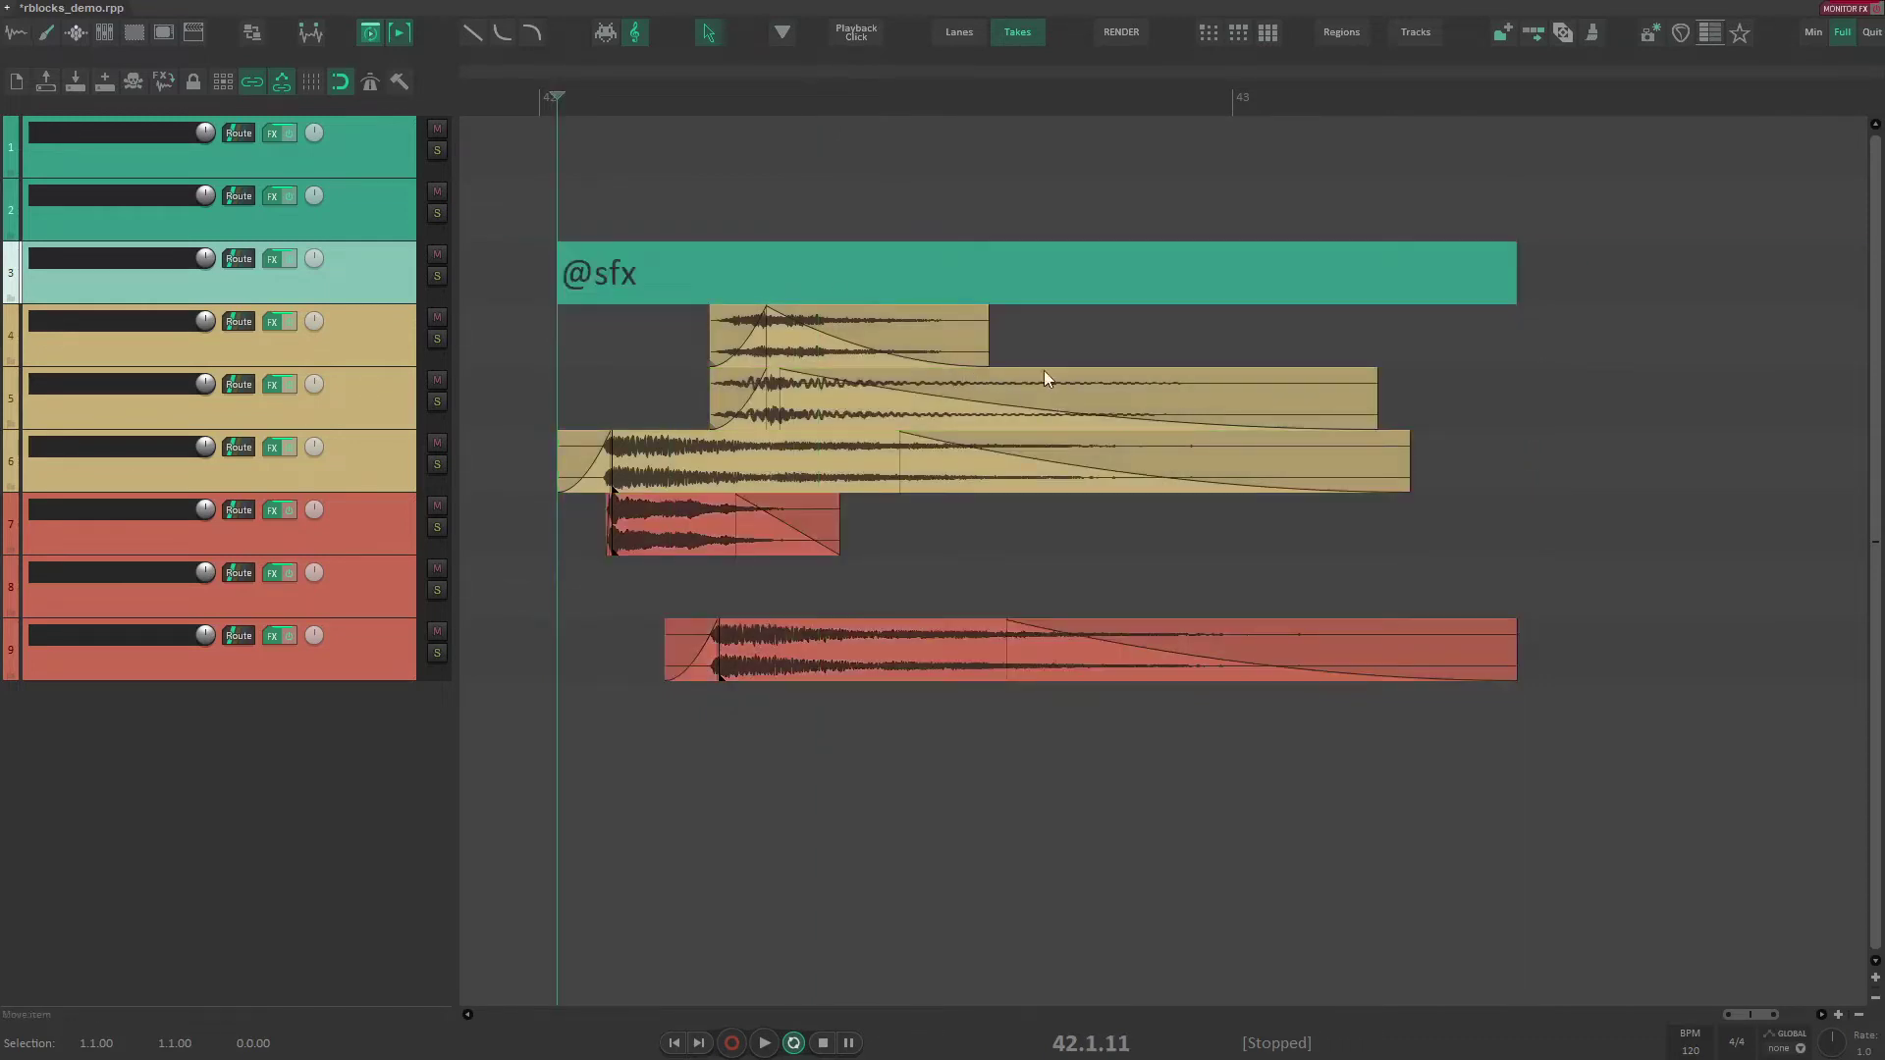
Step: Trim the right ends of the long items on tracks 5, 6 and 9 well short of the label's end
left_click_drag(1044, 373, 1064, 454)
key("d")
left_click(1076, 643)
key("d")
left_click(789, 516)
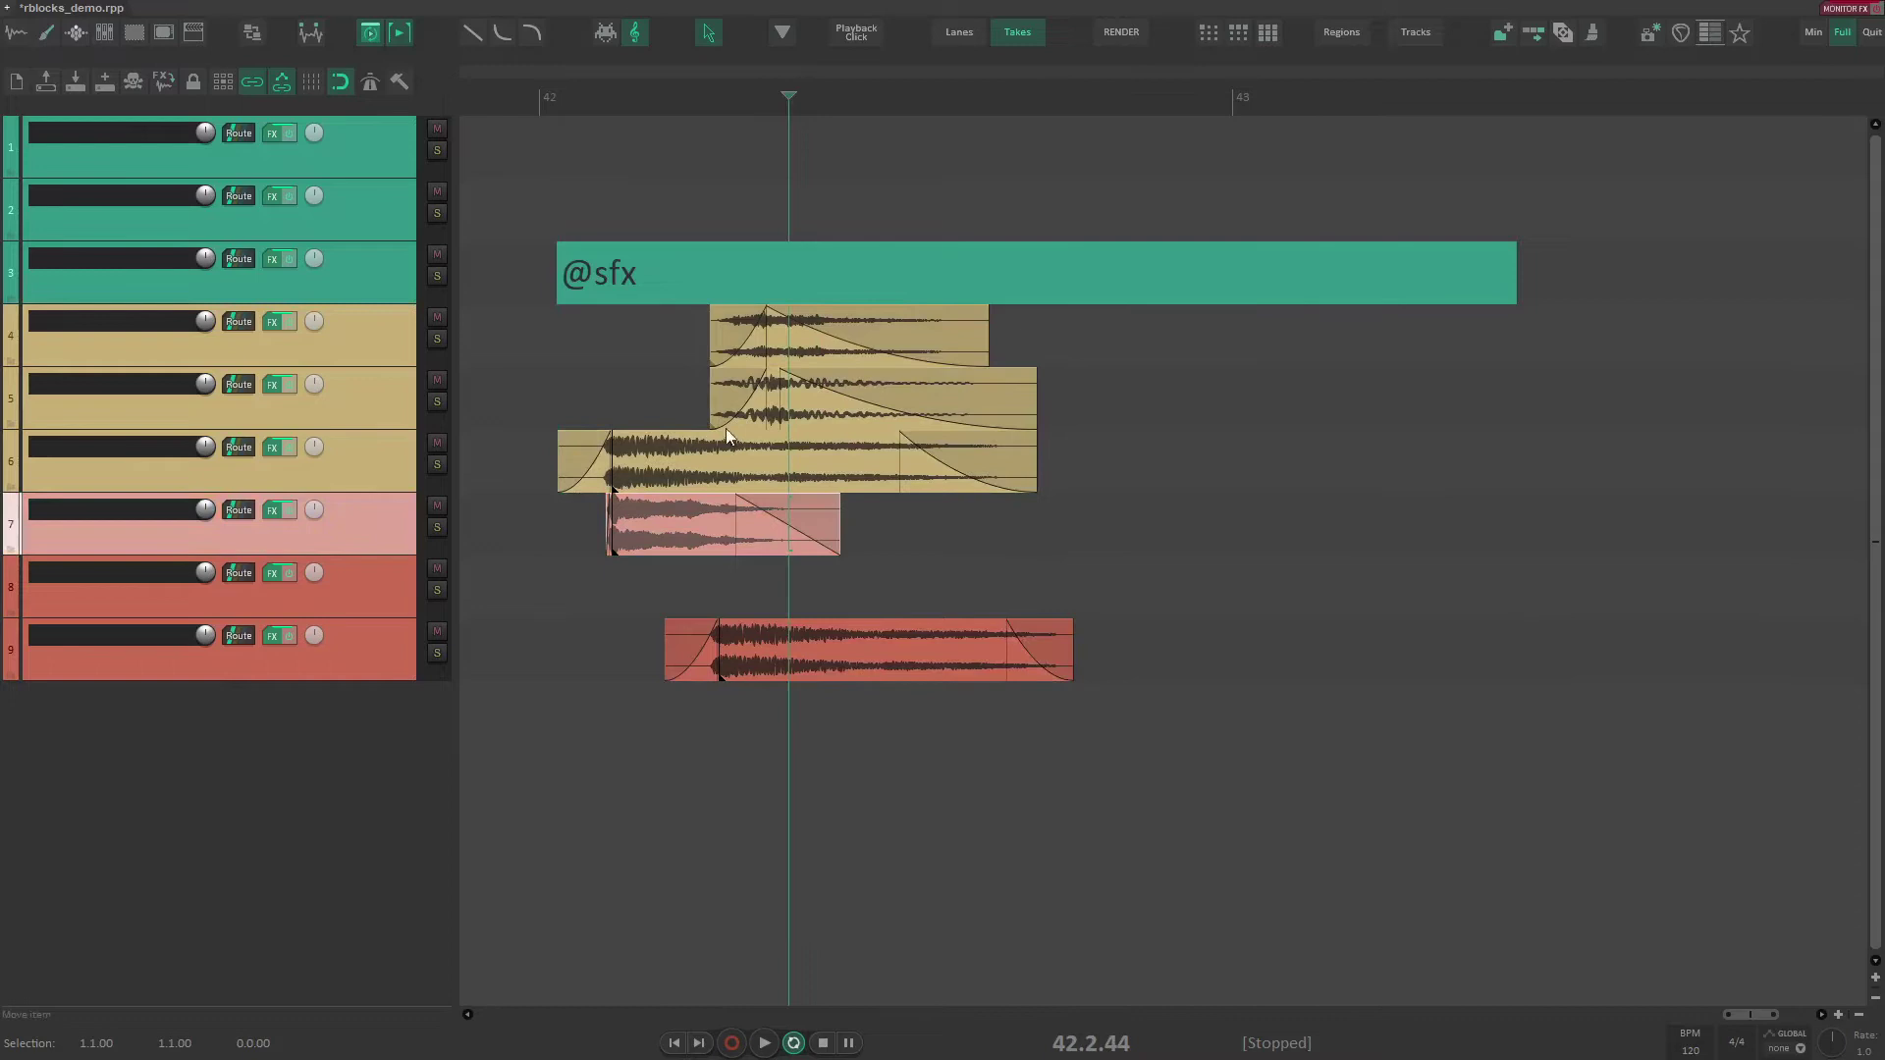
left_click_drag(581, 208, 966, 636)
key("g")
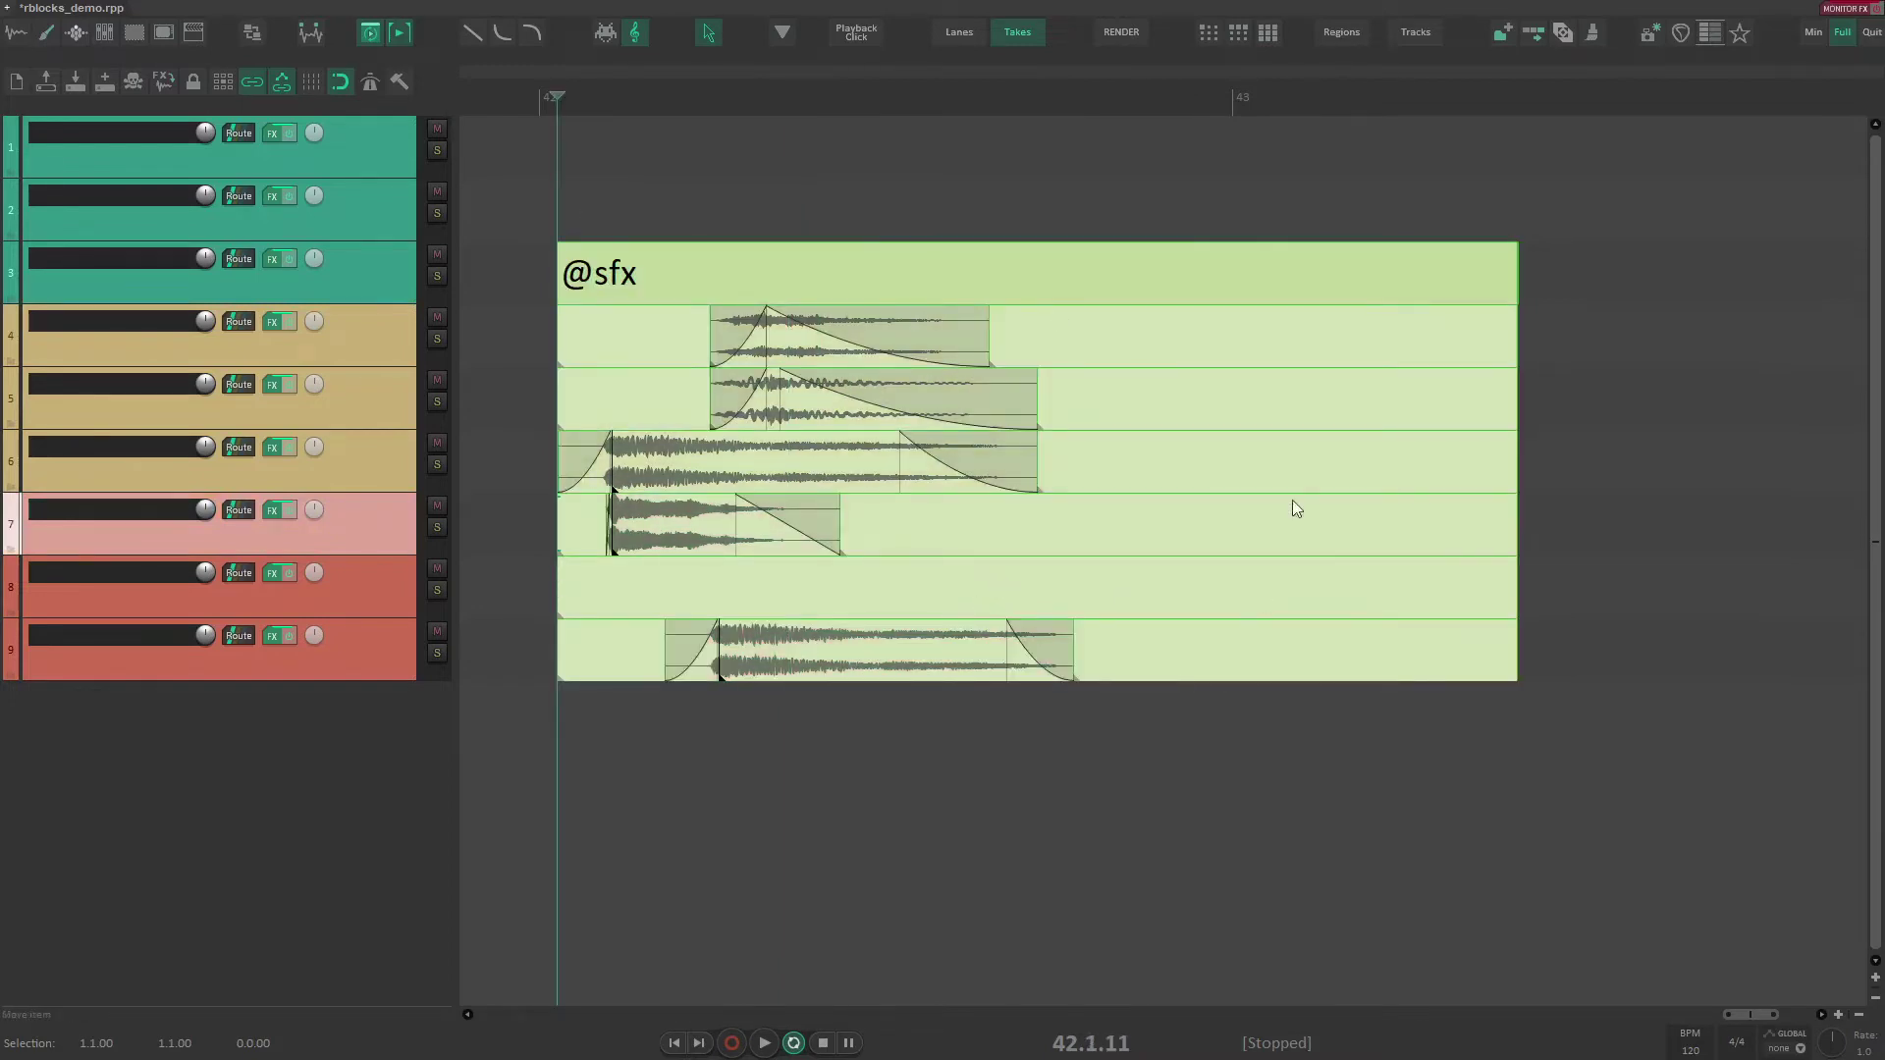
key("Escape")
left_click_drag(909, 640, 1582, 395)
left_click_drag(585, 206, 1591, 560)
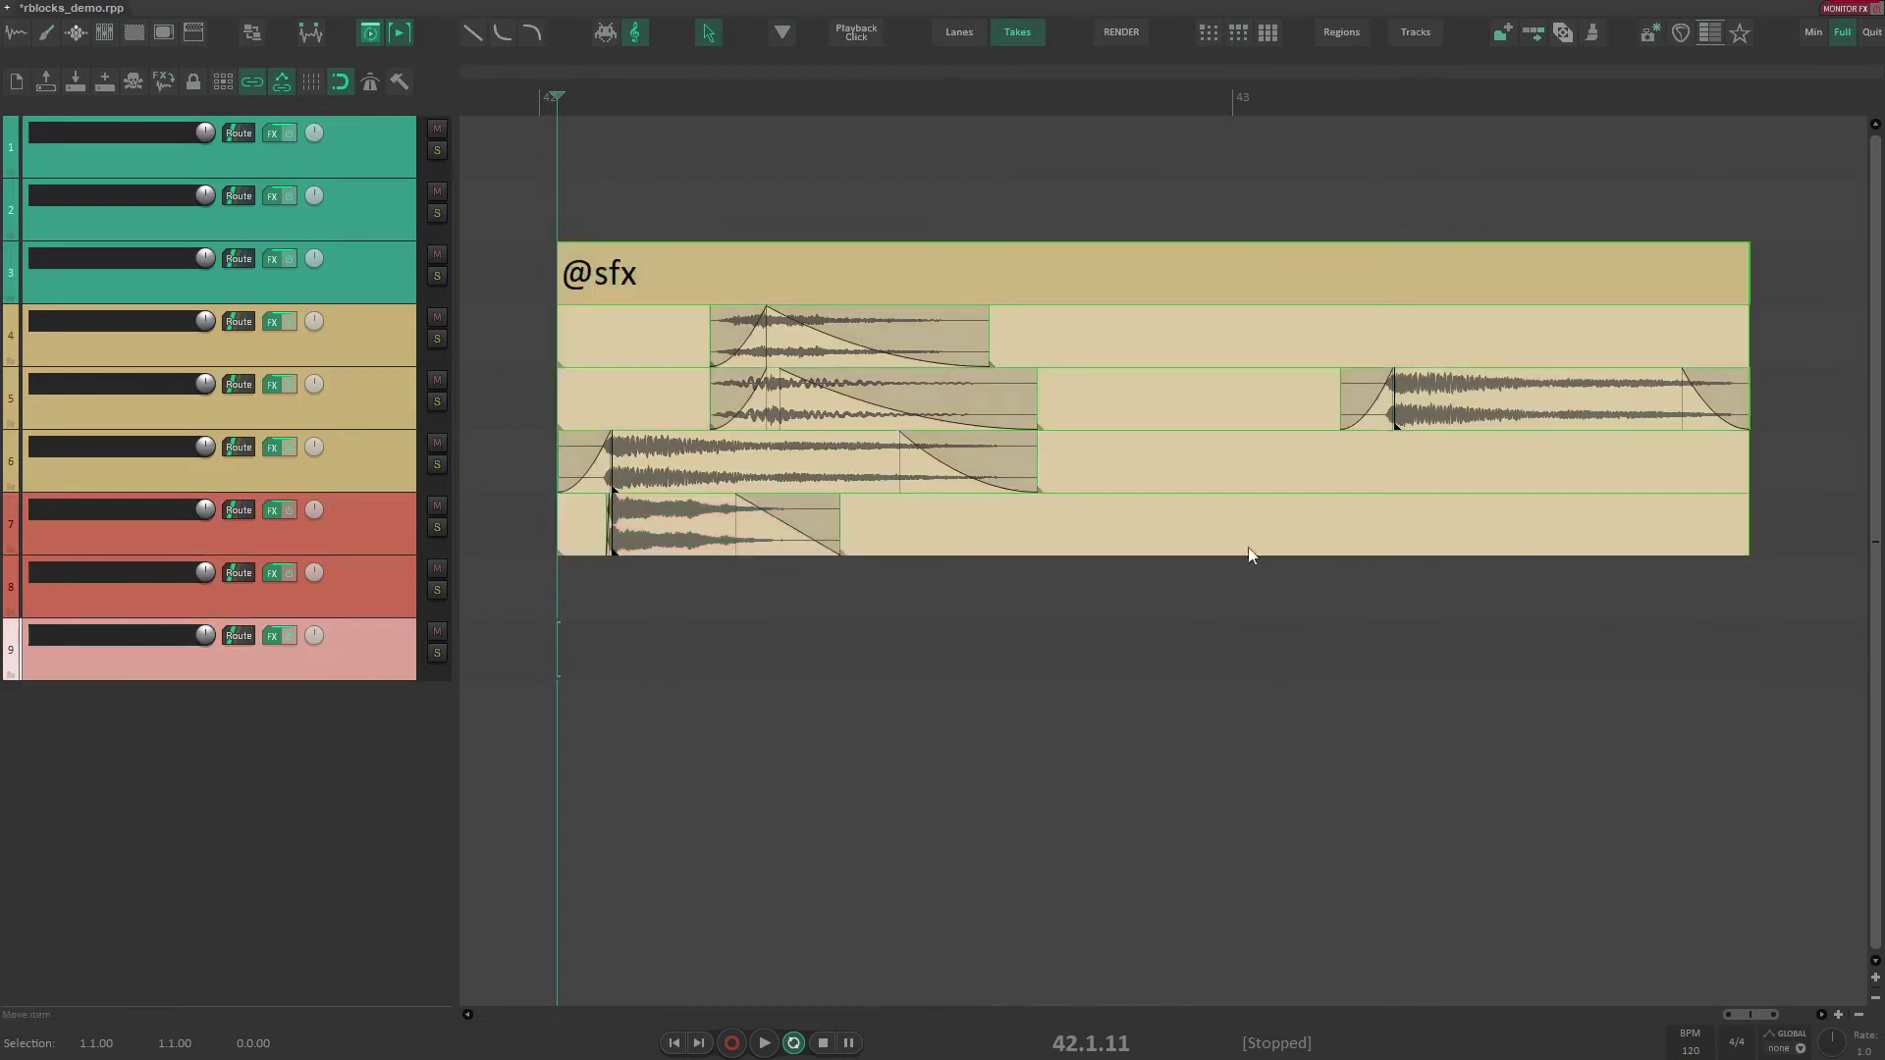
double_click(929, 281)
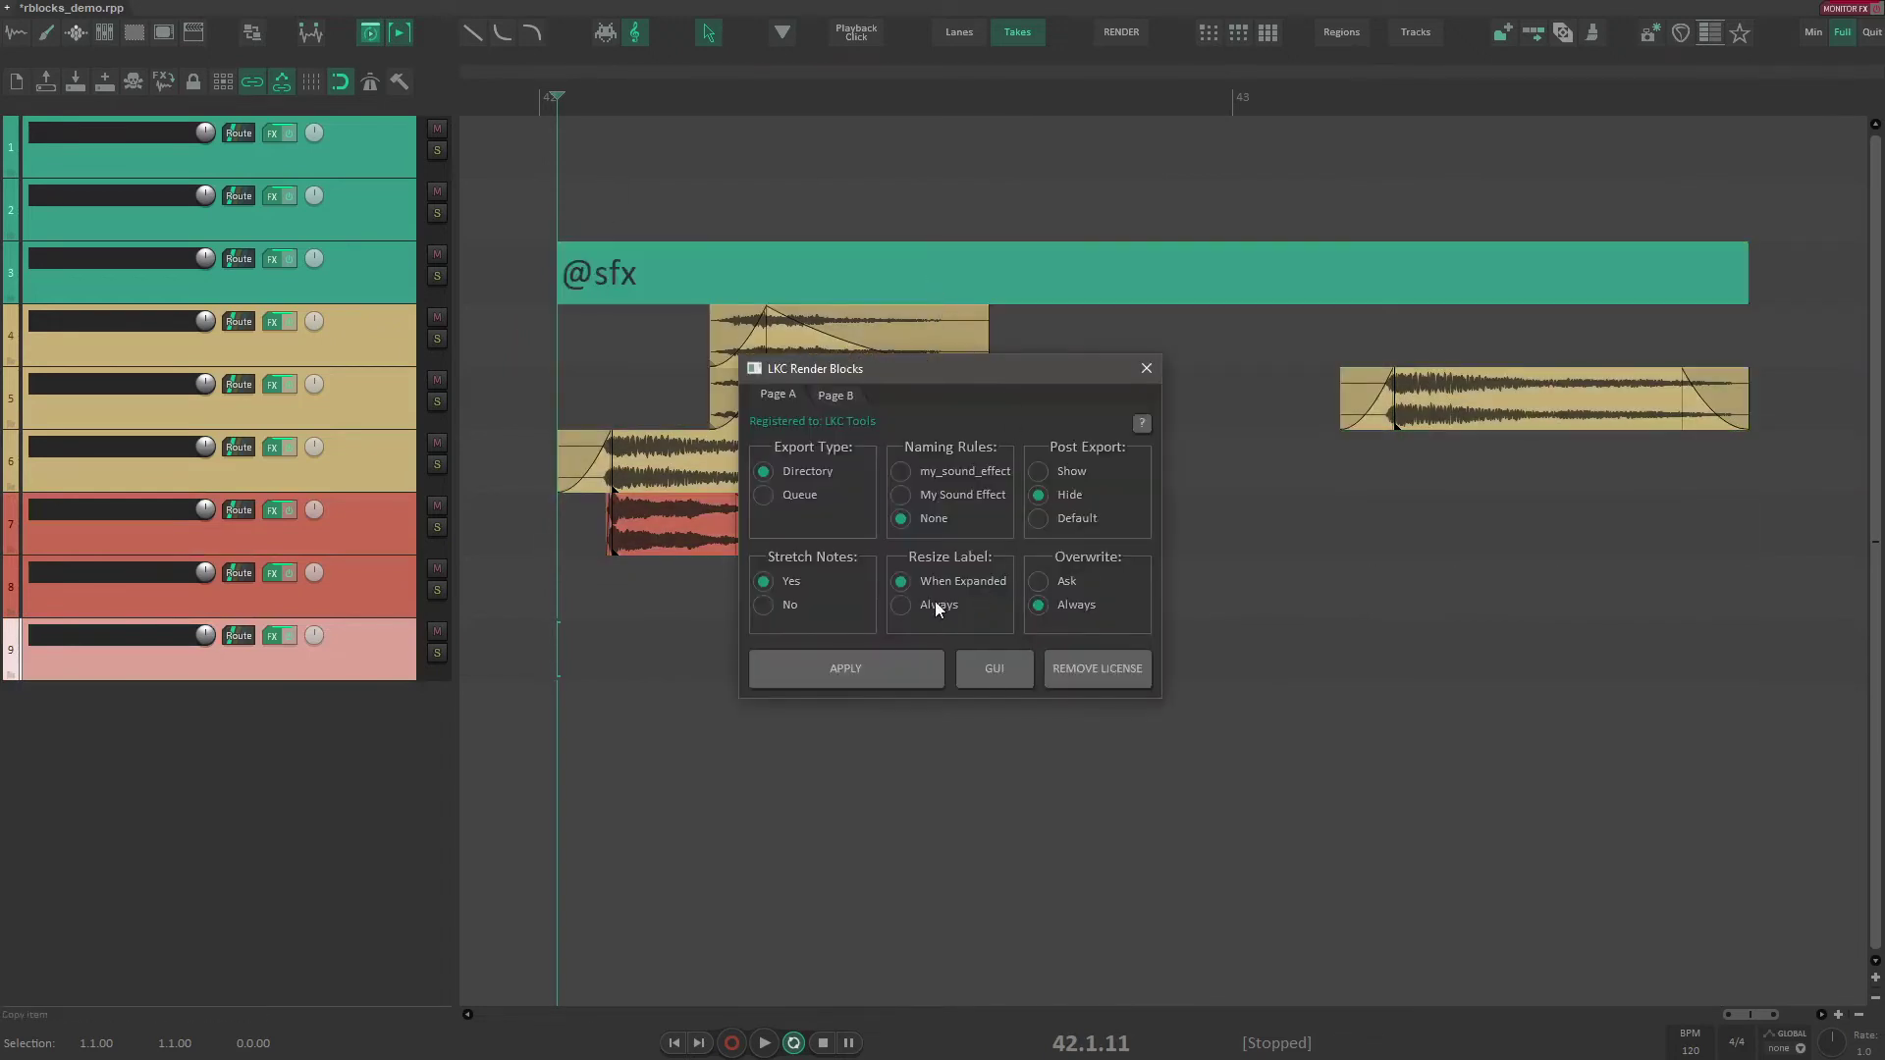
left_click(856, 674)
left_click_drag(1474, 390, 1068, 587)
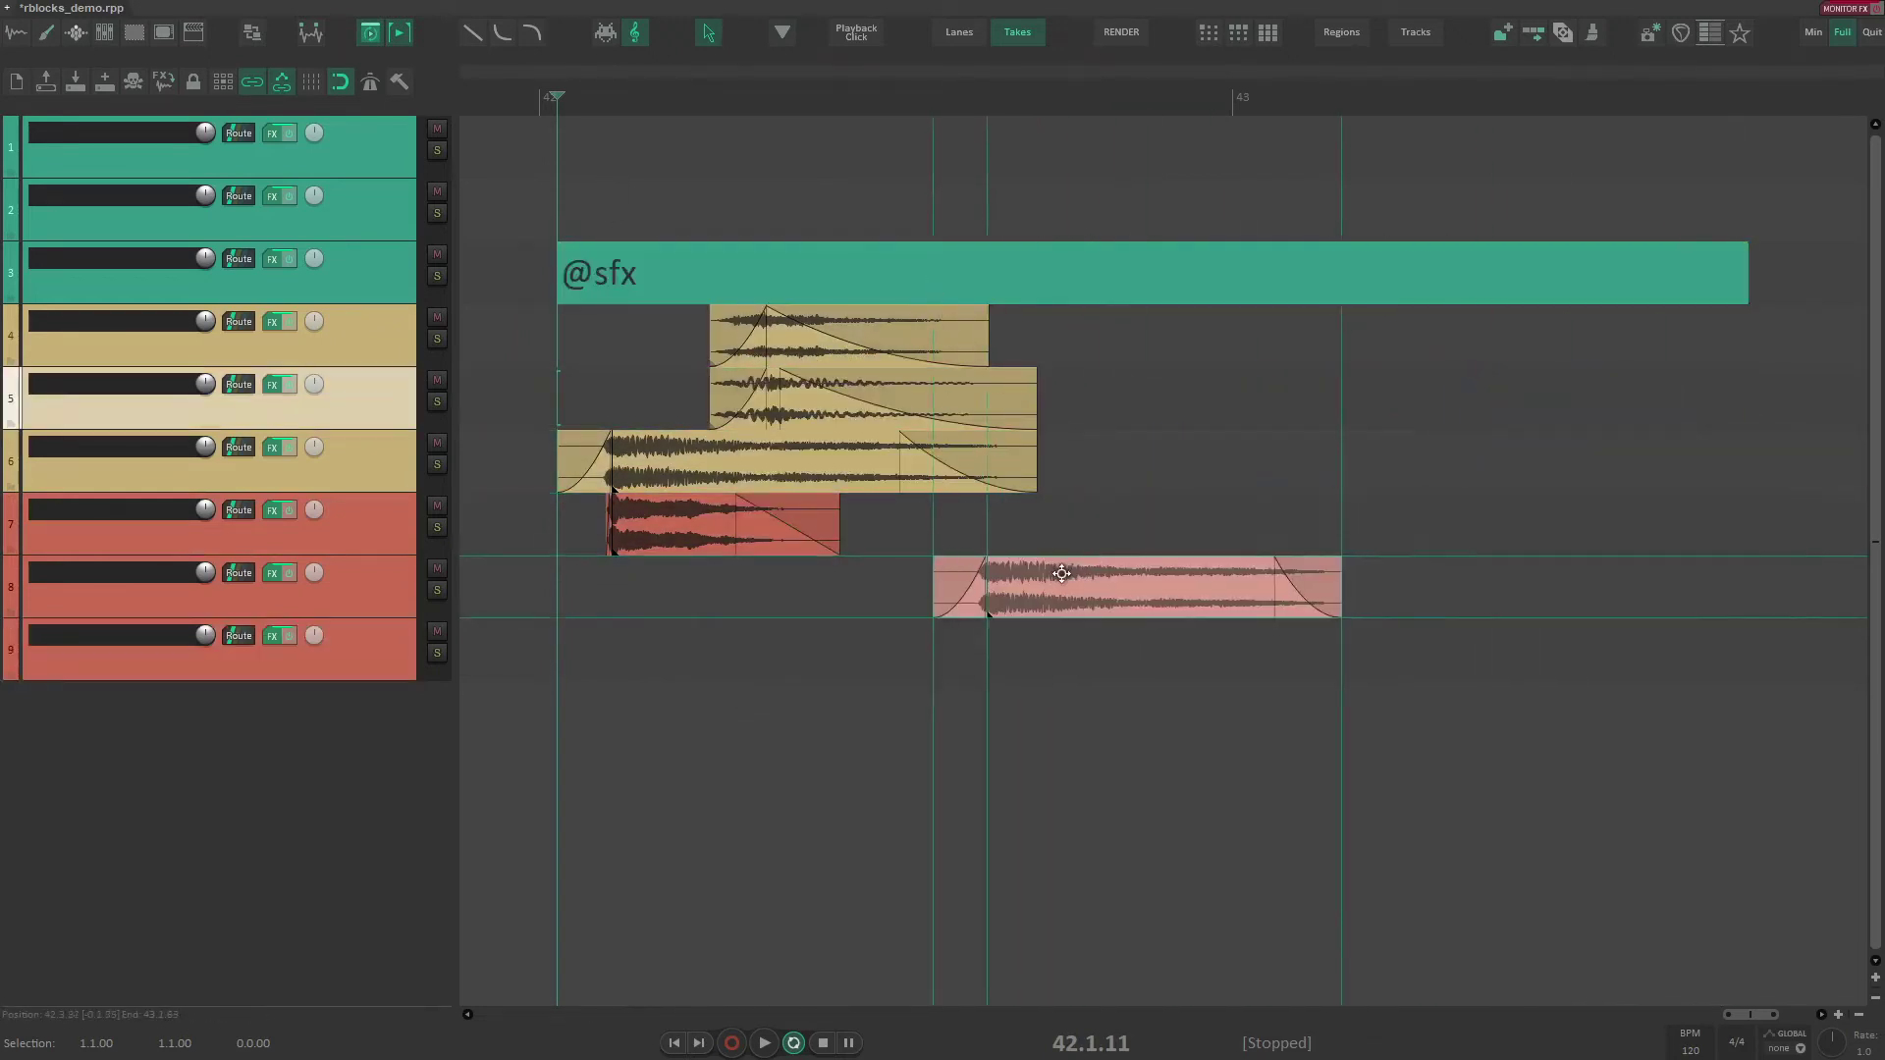
left_click_drag(566, 208, 1082, 617)
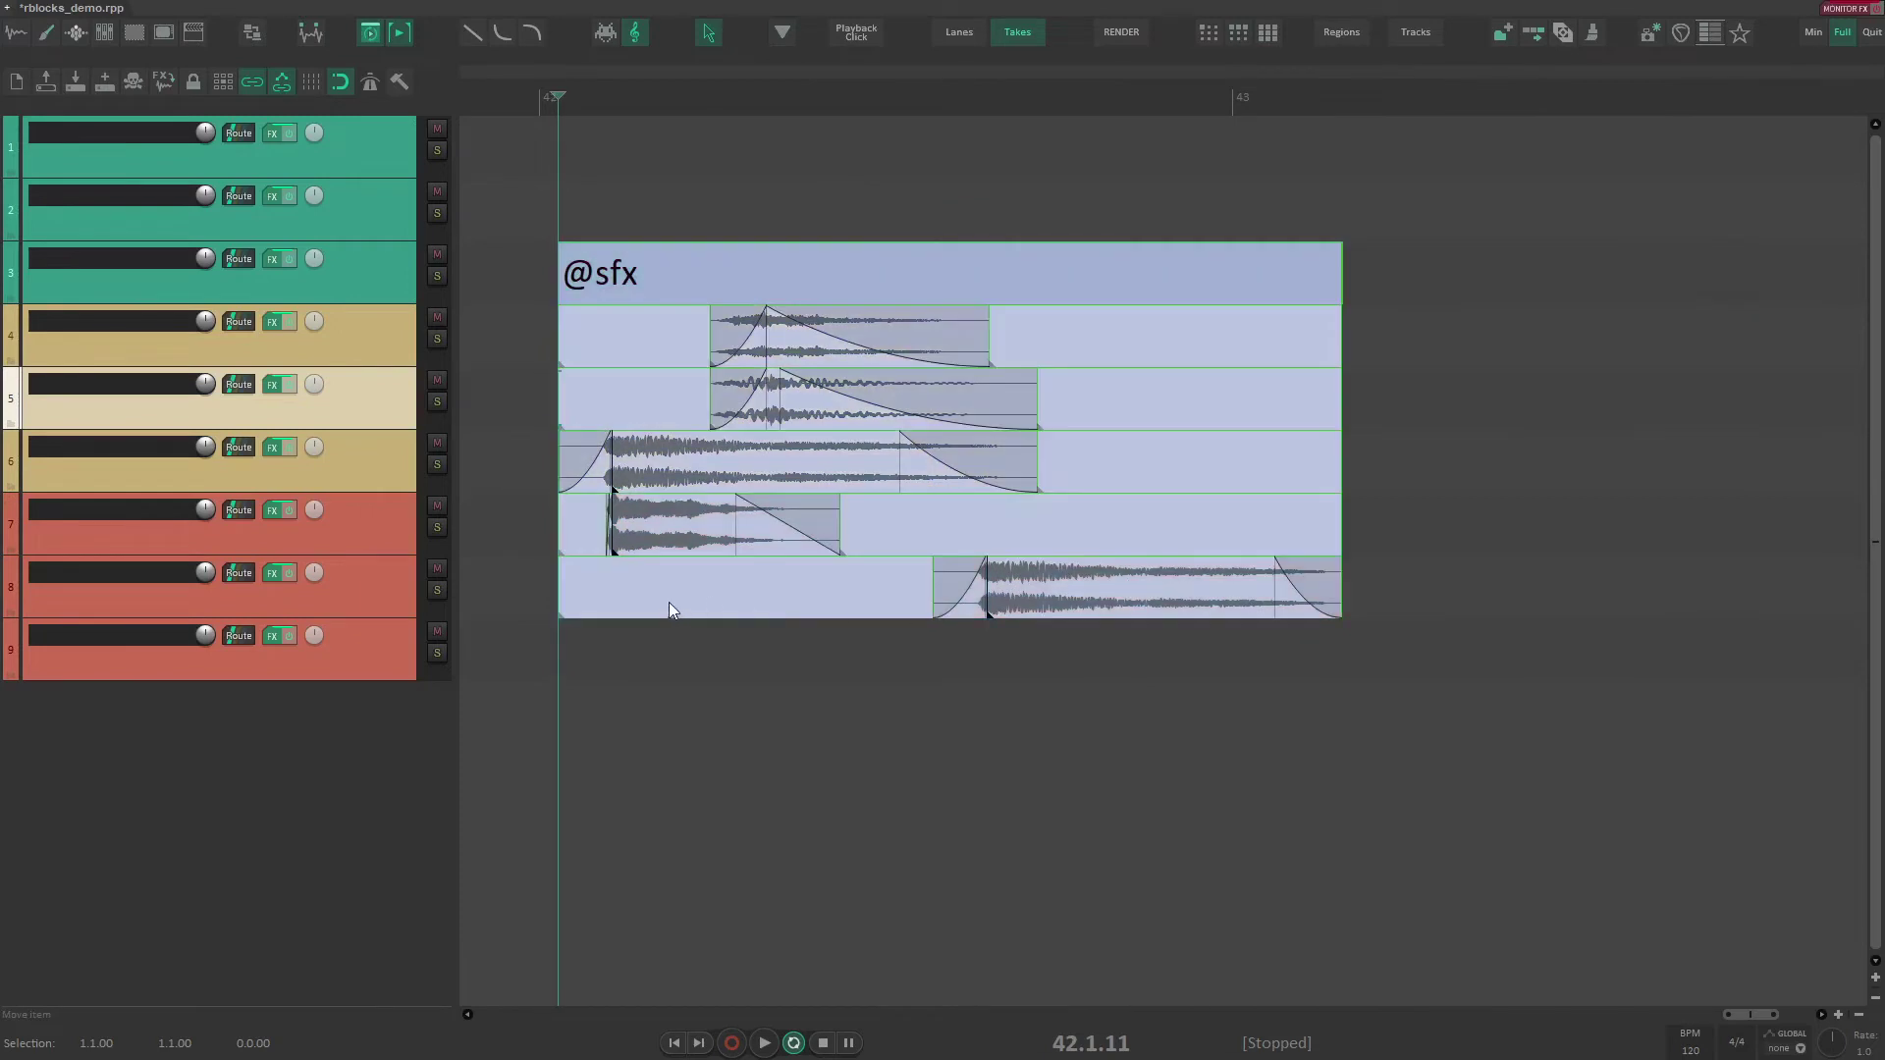
left_click(591, 474)
left_click_drag(574, 186, 1342, 665)
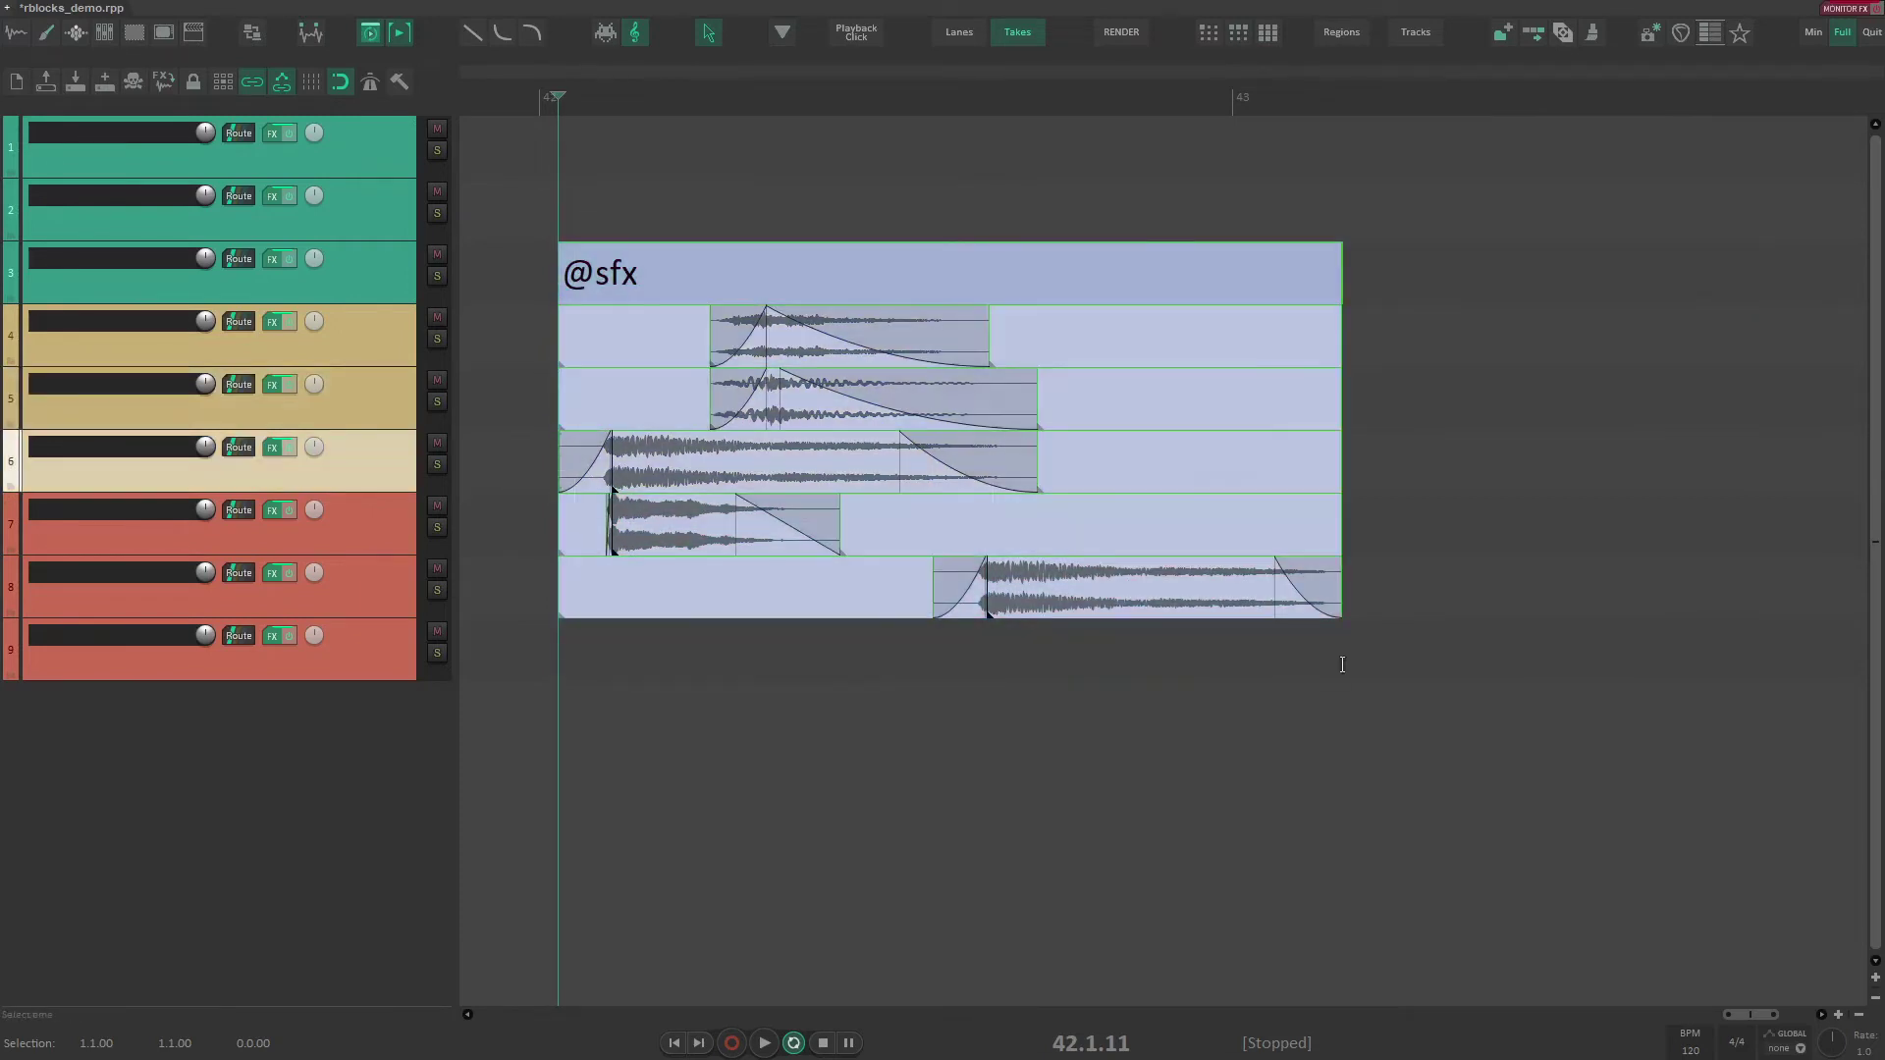
key("q")
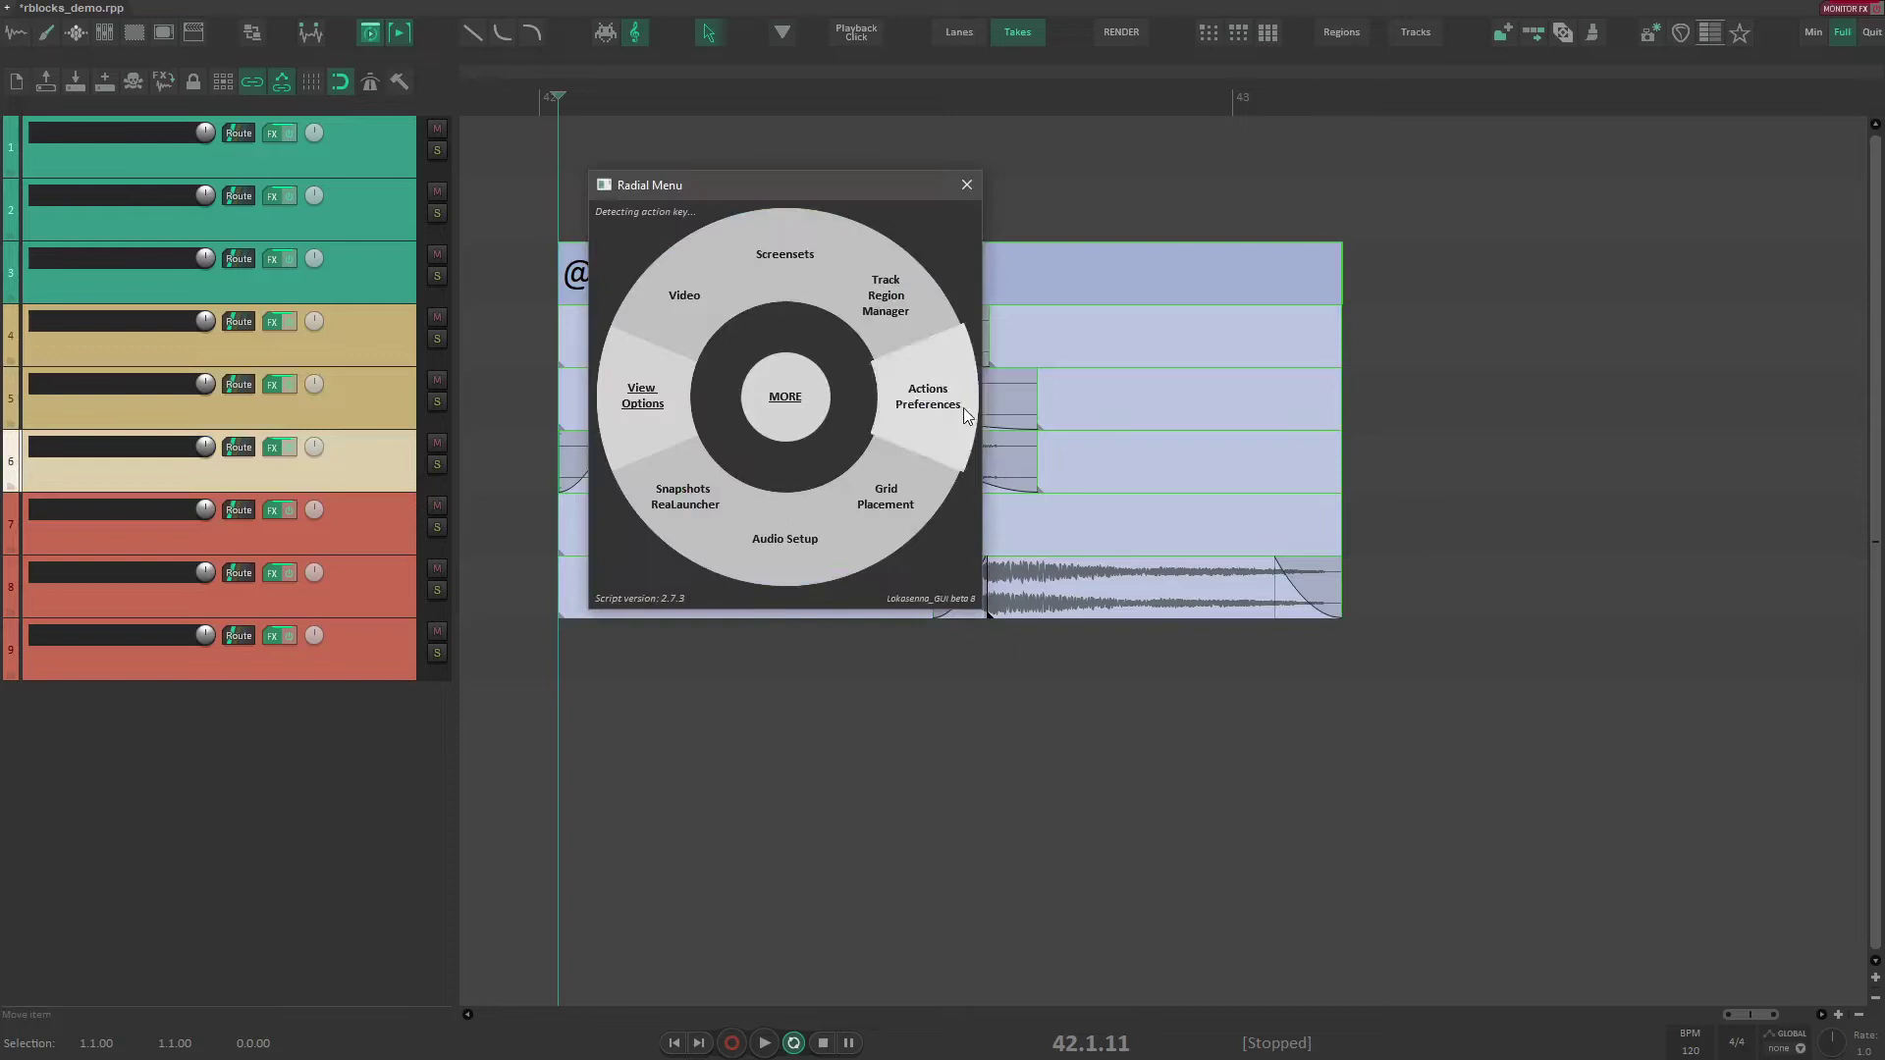
left_click(963, 409)
type("r")
key("Escape")
Step: Set Stretch Notes to No and apply the Render Blocks settings
left_click(524, 220)
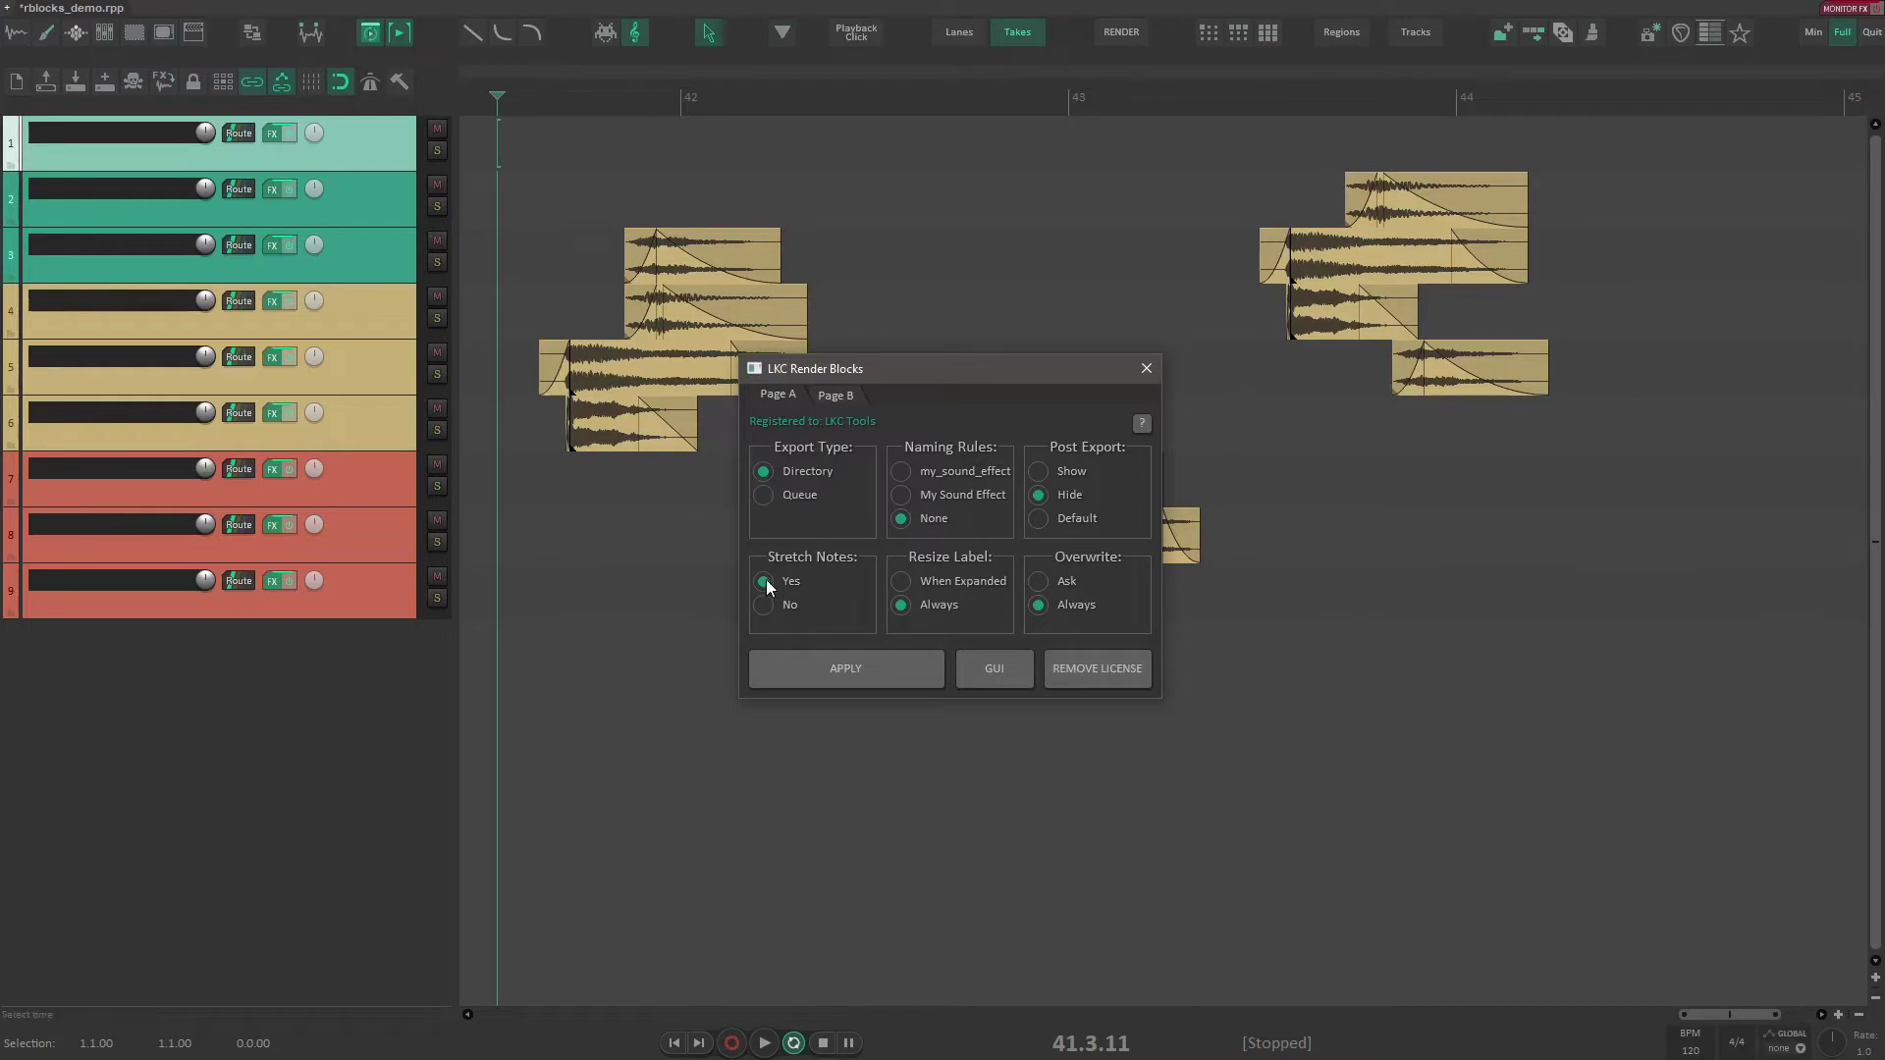
left_click(869, 663)
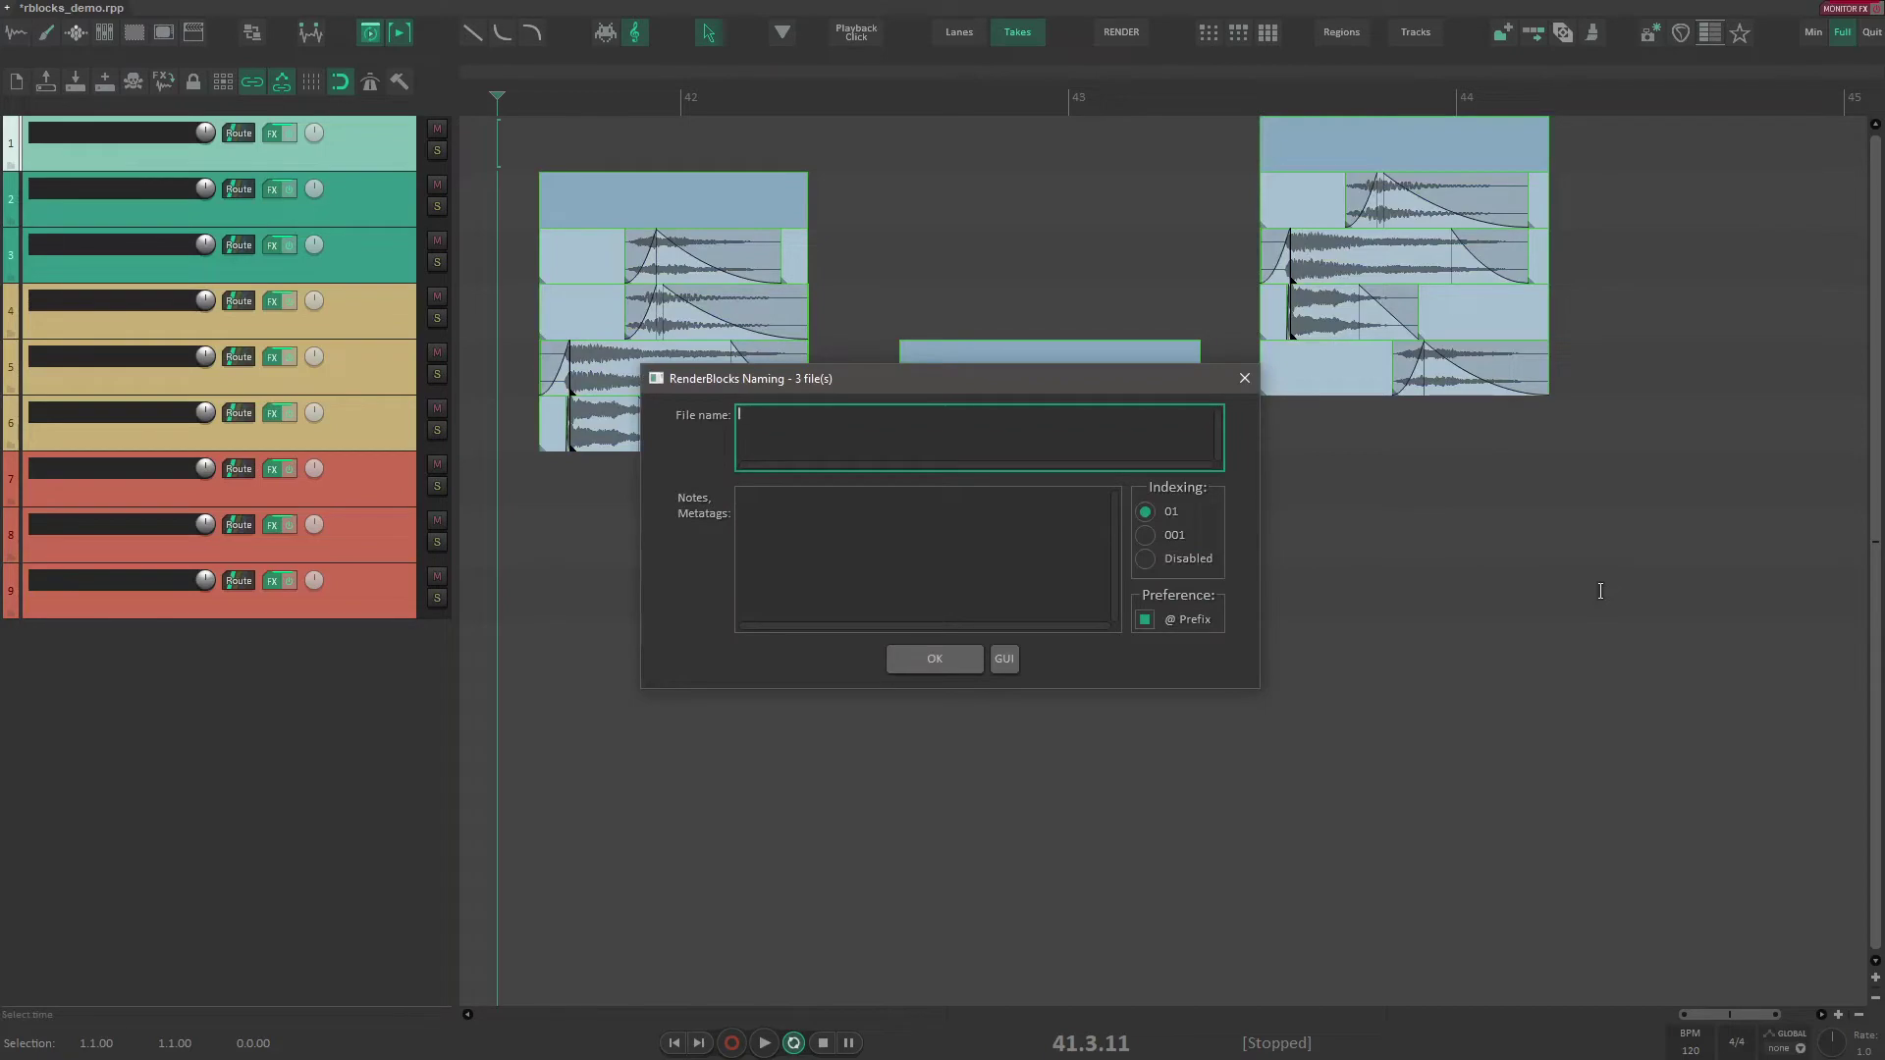
Step: Name the three new render blocks "some long name" with 01 indexing
type("T")
type("ong name")
key("Return")
Step: Examine how the unstretched labels of the three "some long name" blocks look at different zoom levels
left_click(1011, 312)
scroll(928, 379, "up", 6)
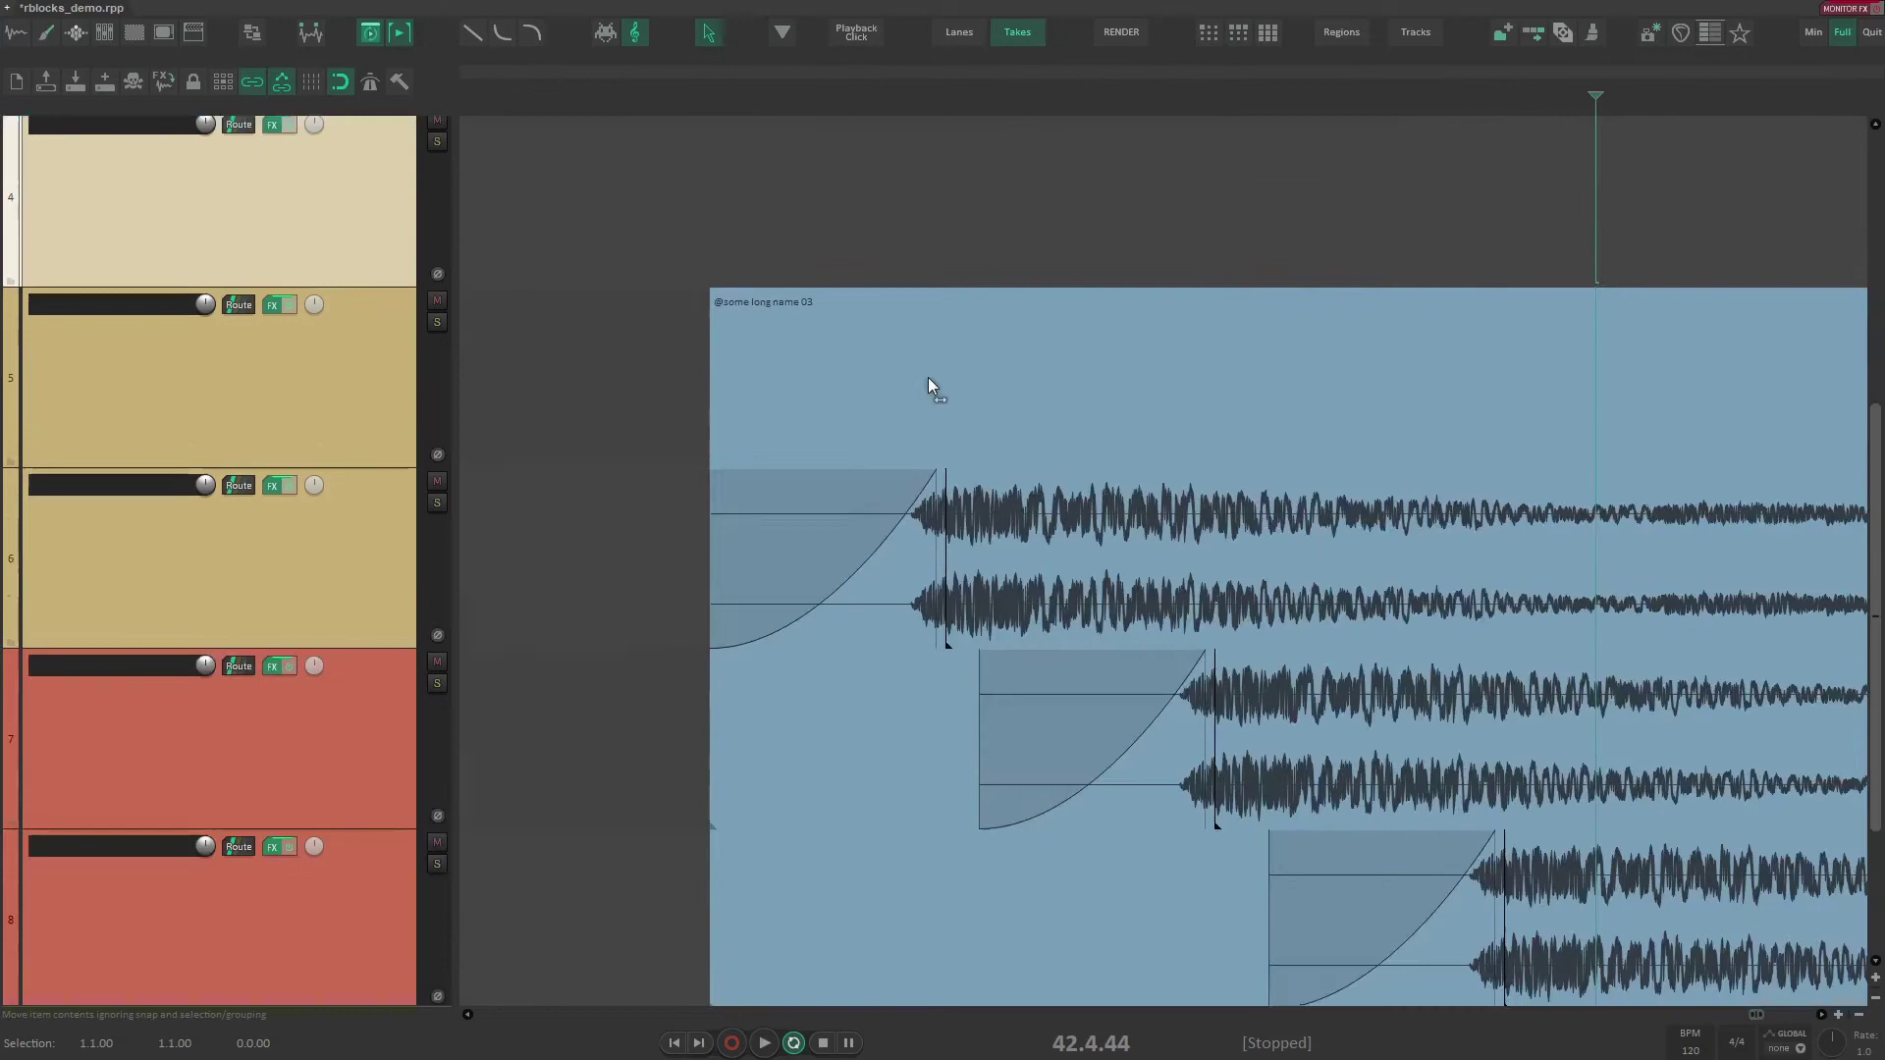
scroll(927, 379, "down", 6)
left_click(569, 194)
scroll(589, 195, "up", 2)
scroll(598, 188, "down", 6)
left_click(795, 189)
scroll(823, 212, "down", 1)
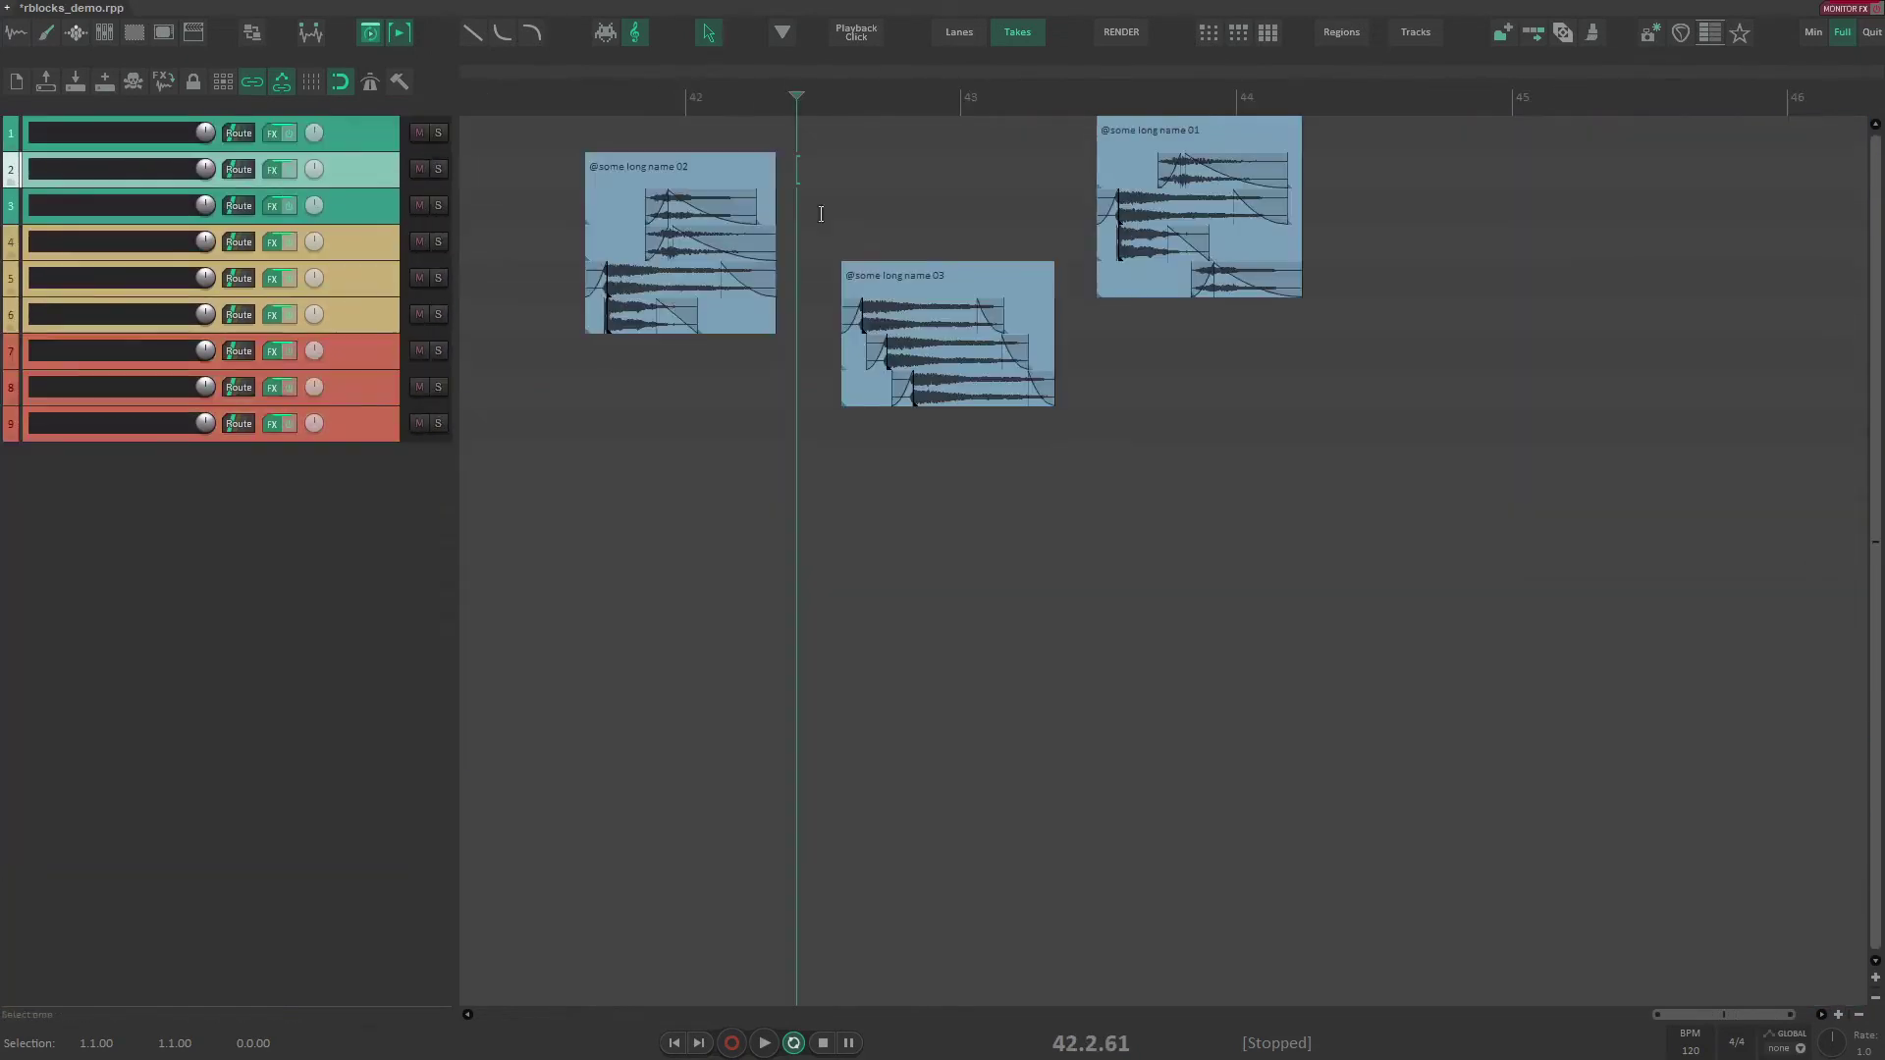
left_click_drag(897, 307, 981, 256)
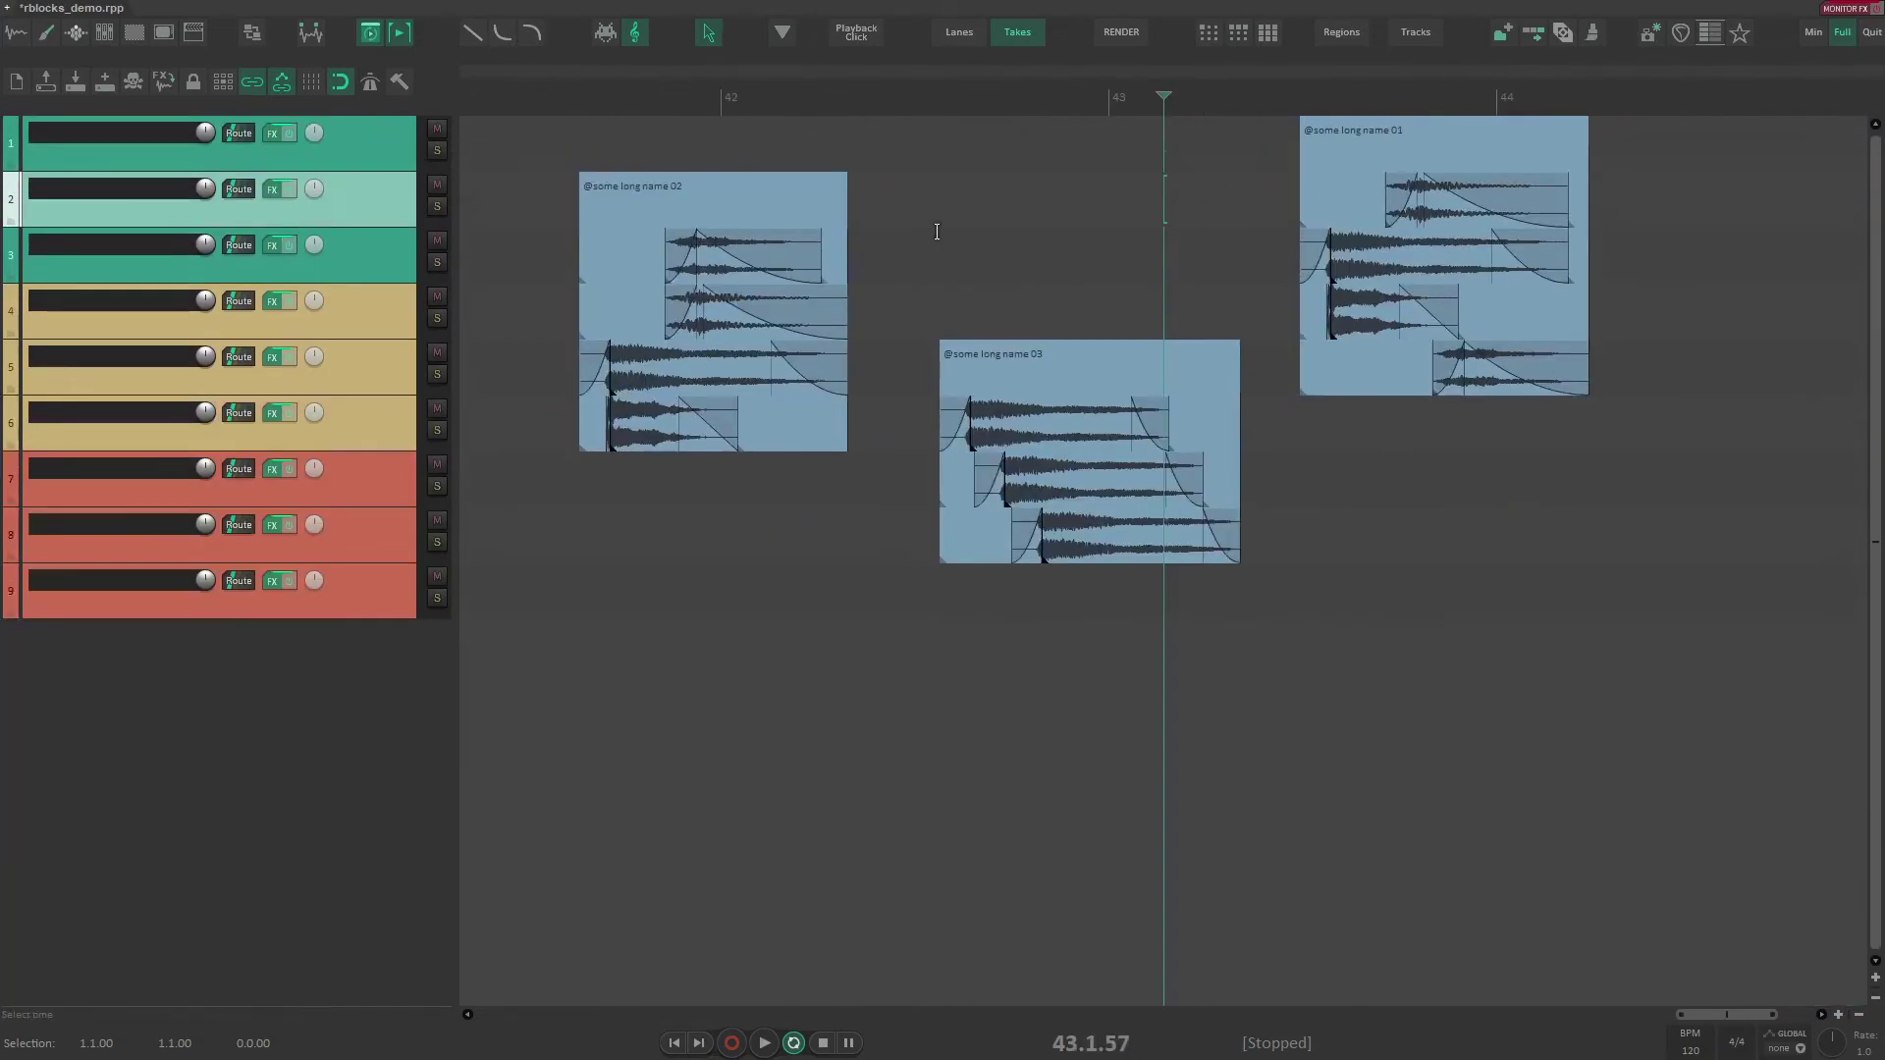
Step: Select all three blocks and reapply the name "some long name (INDEX)" with 01 indexing and the @ prefix
left_click_drag(538, 120, 1410, 488)
key("F2")
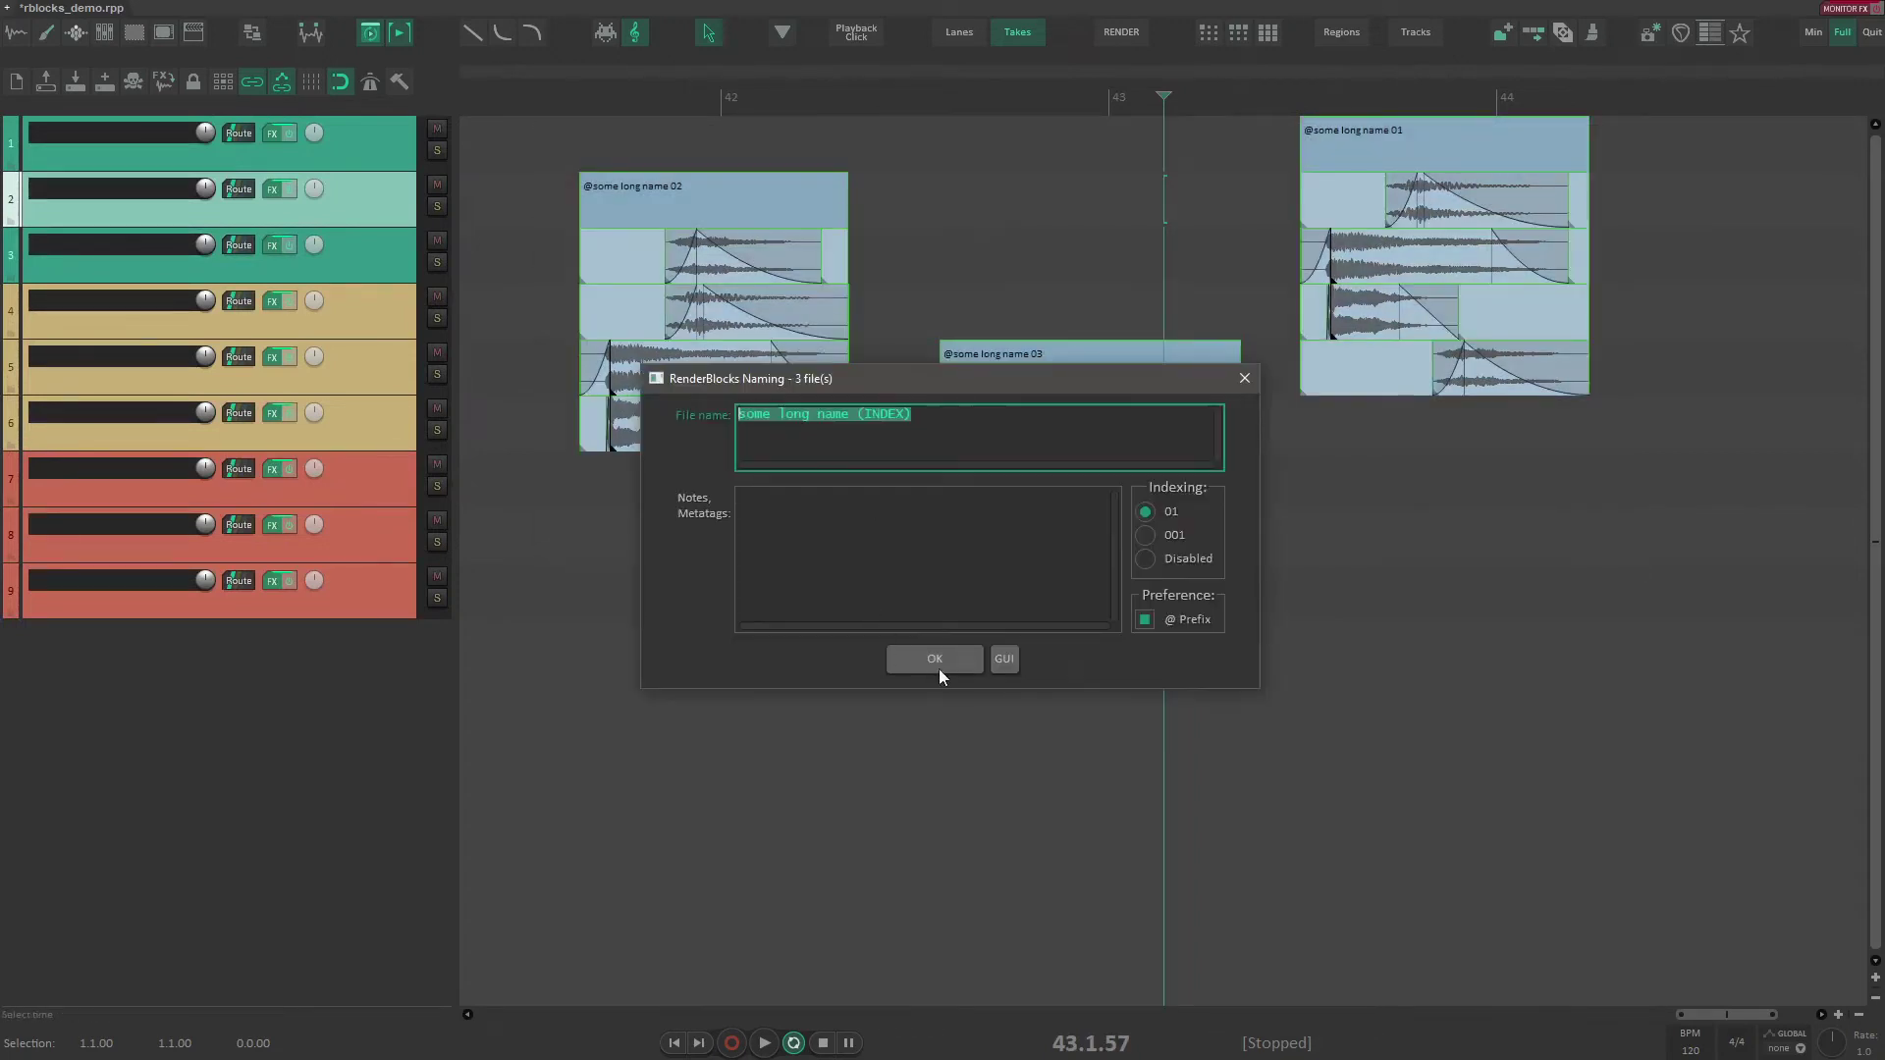
left_click(938, 669)
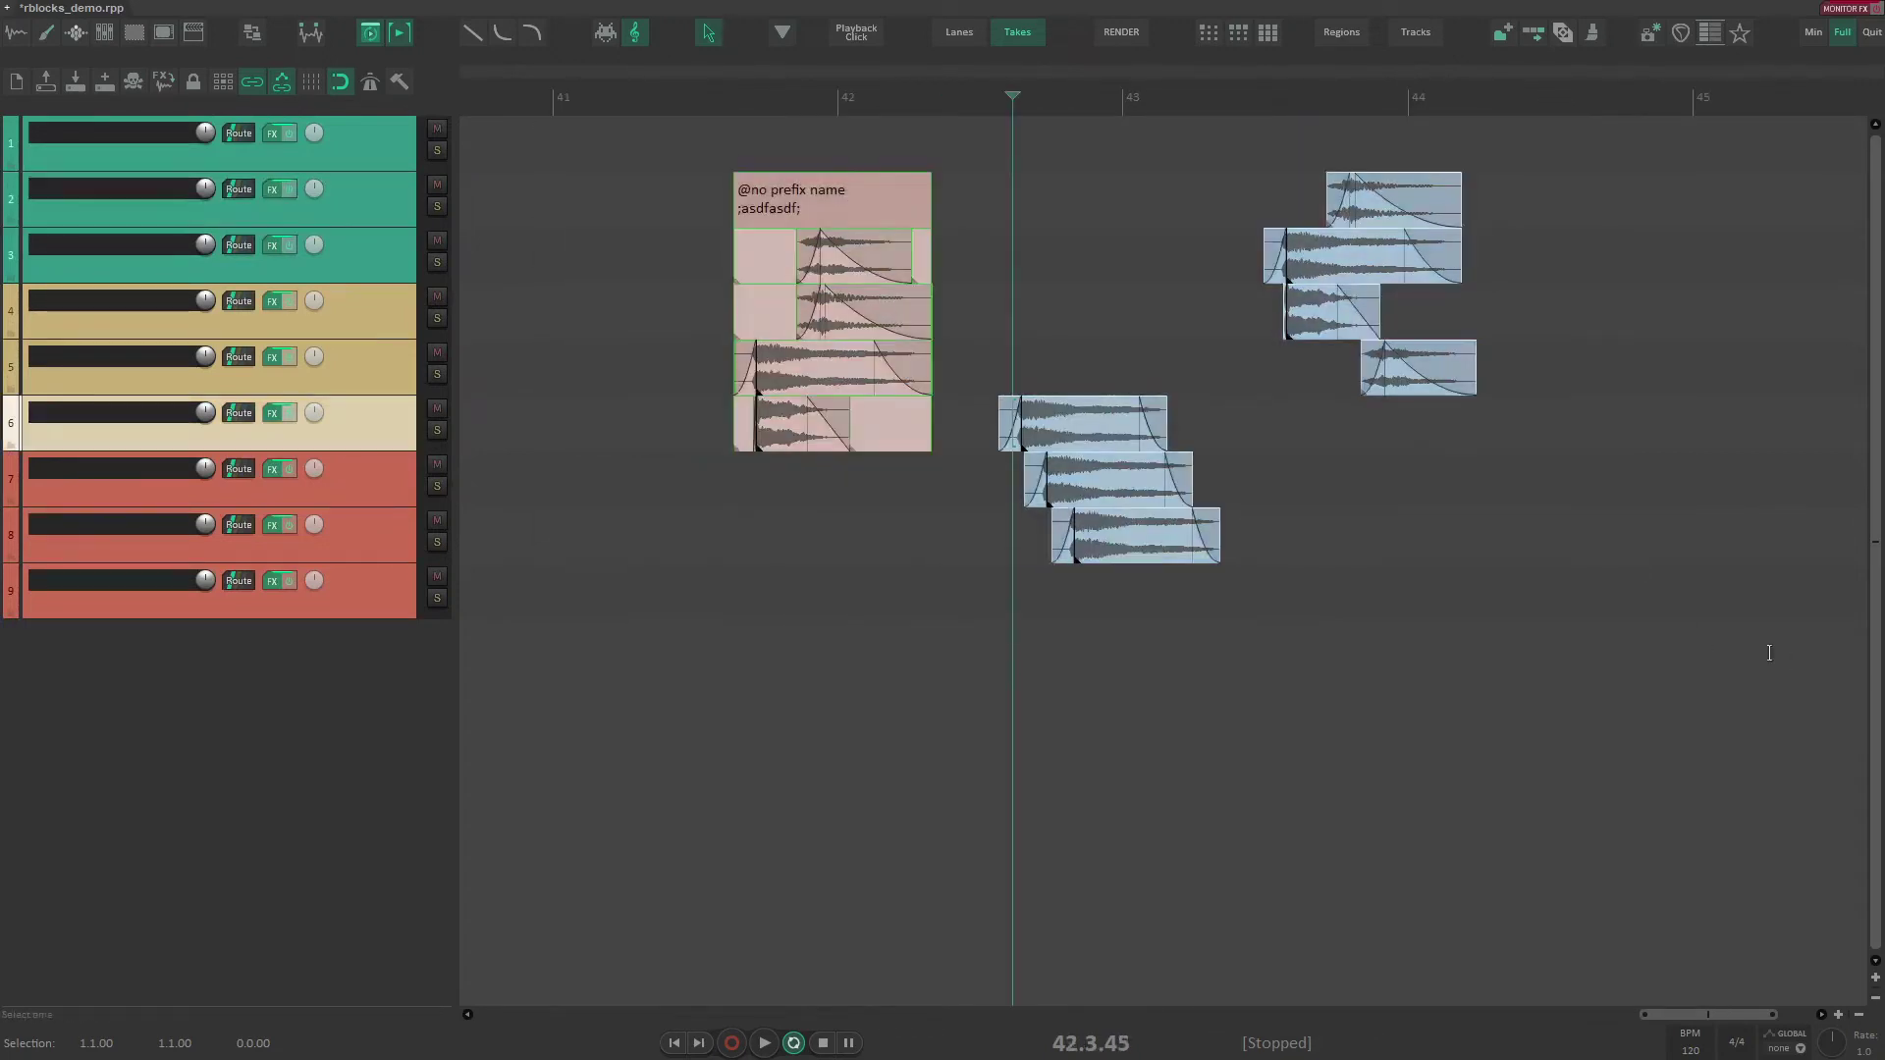
Step: Set Overwrite to Ask and apply the Render Blocks settings
left_click(943, 306)
key("ctrl+alt+r")
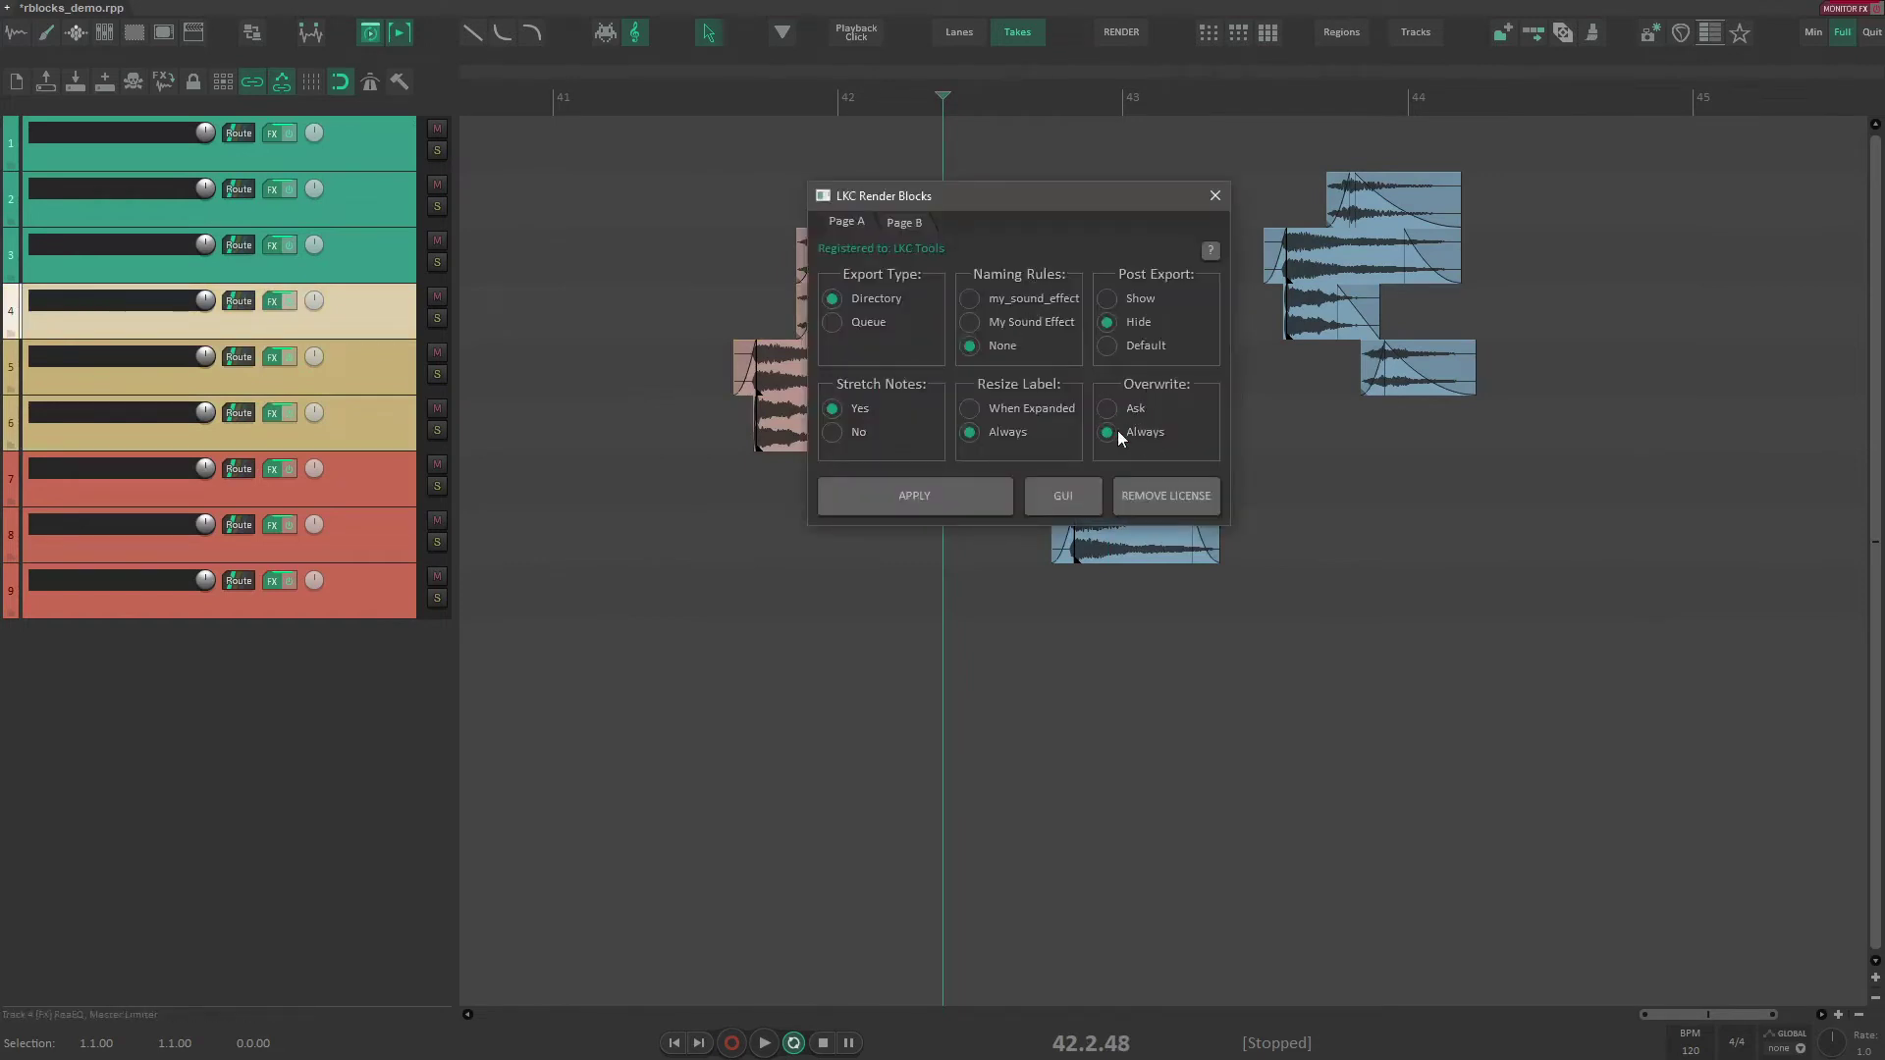
left_click(972, 490)
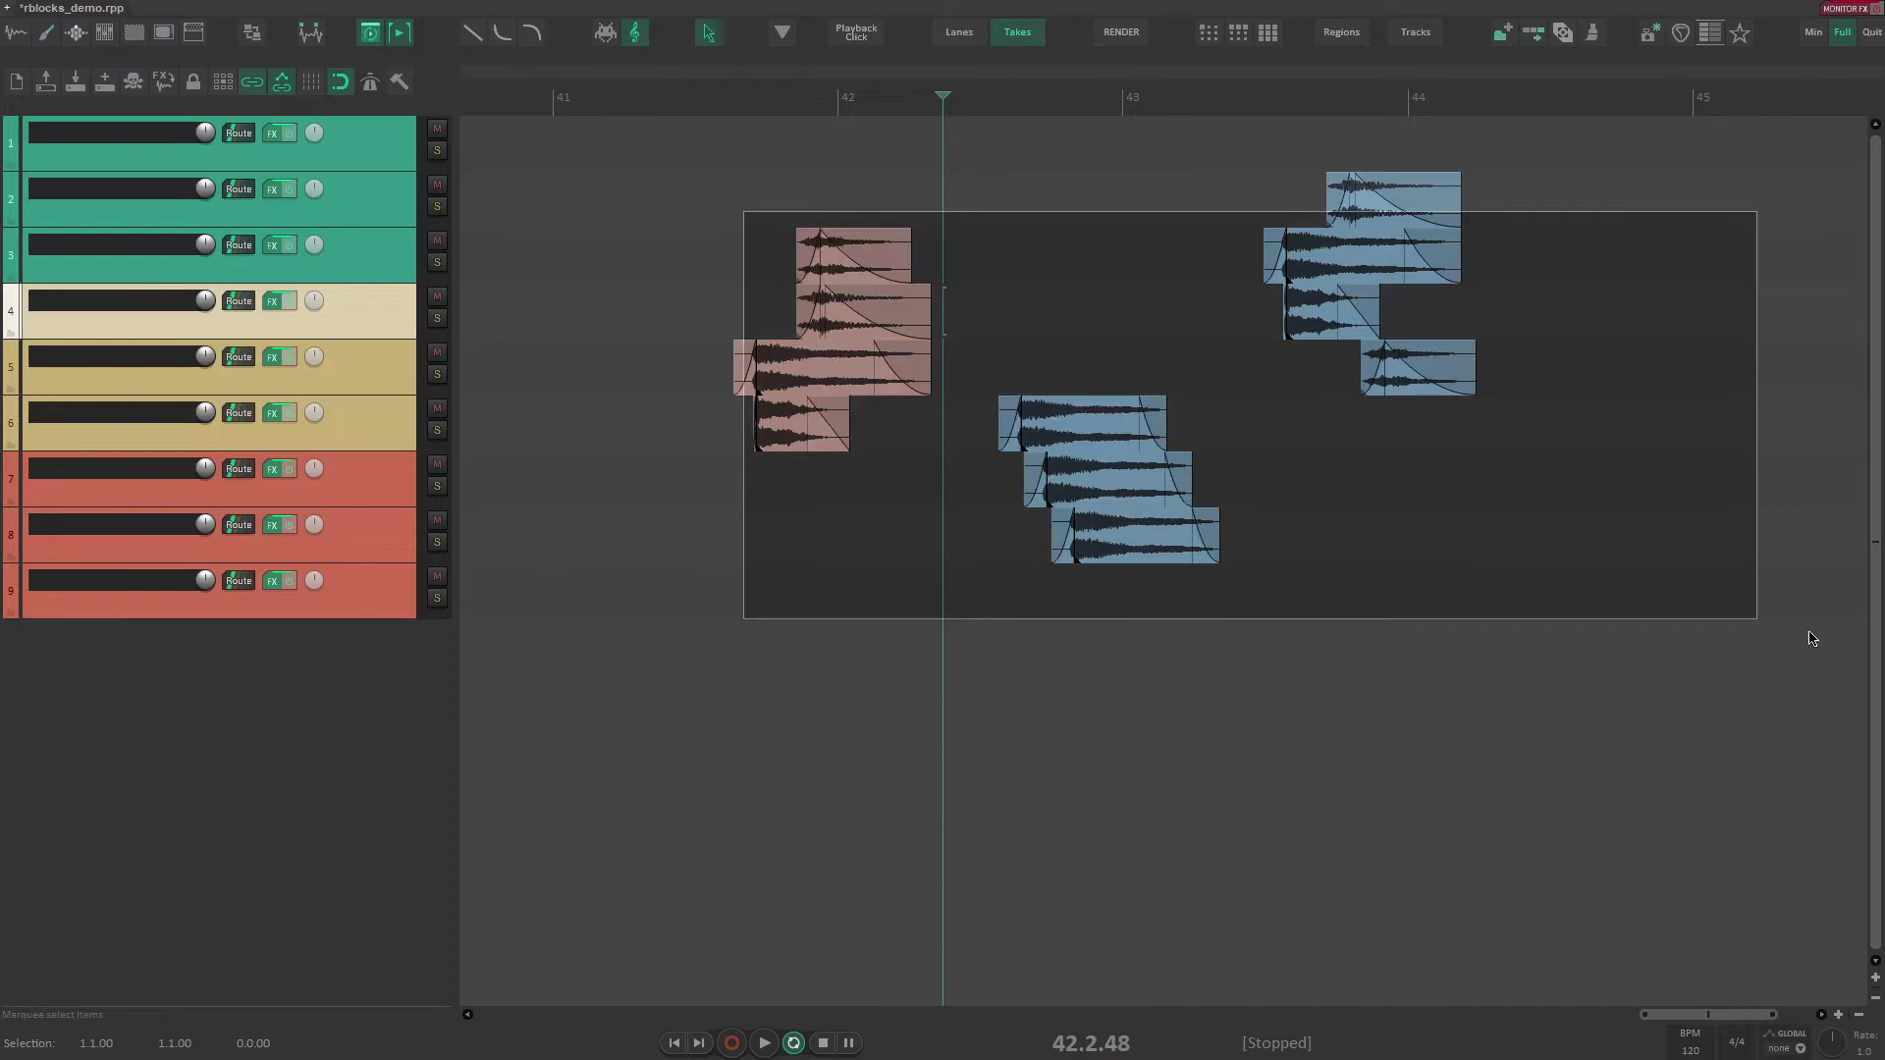
Step: Name the three blocks "explosion" with 01 indexing and render them, overwriting the existing files
type("explosion")
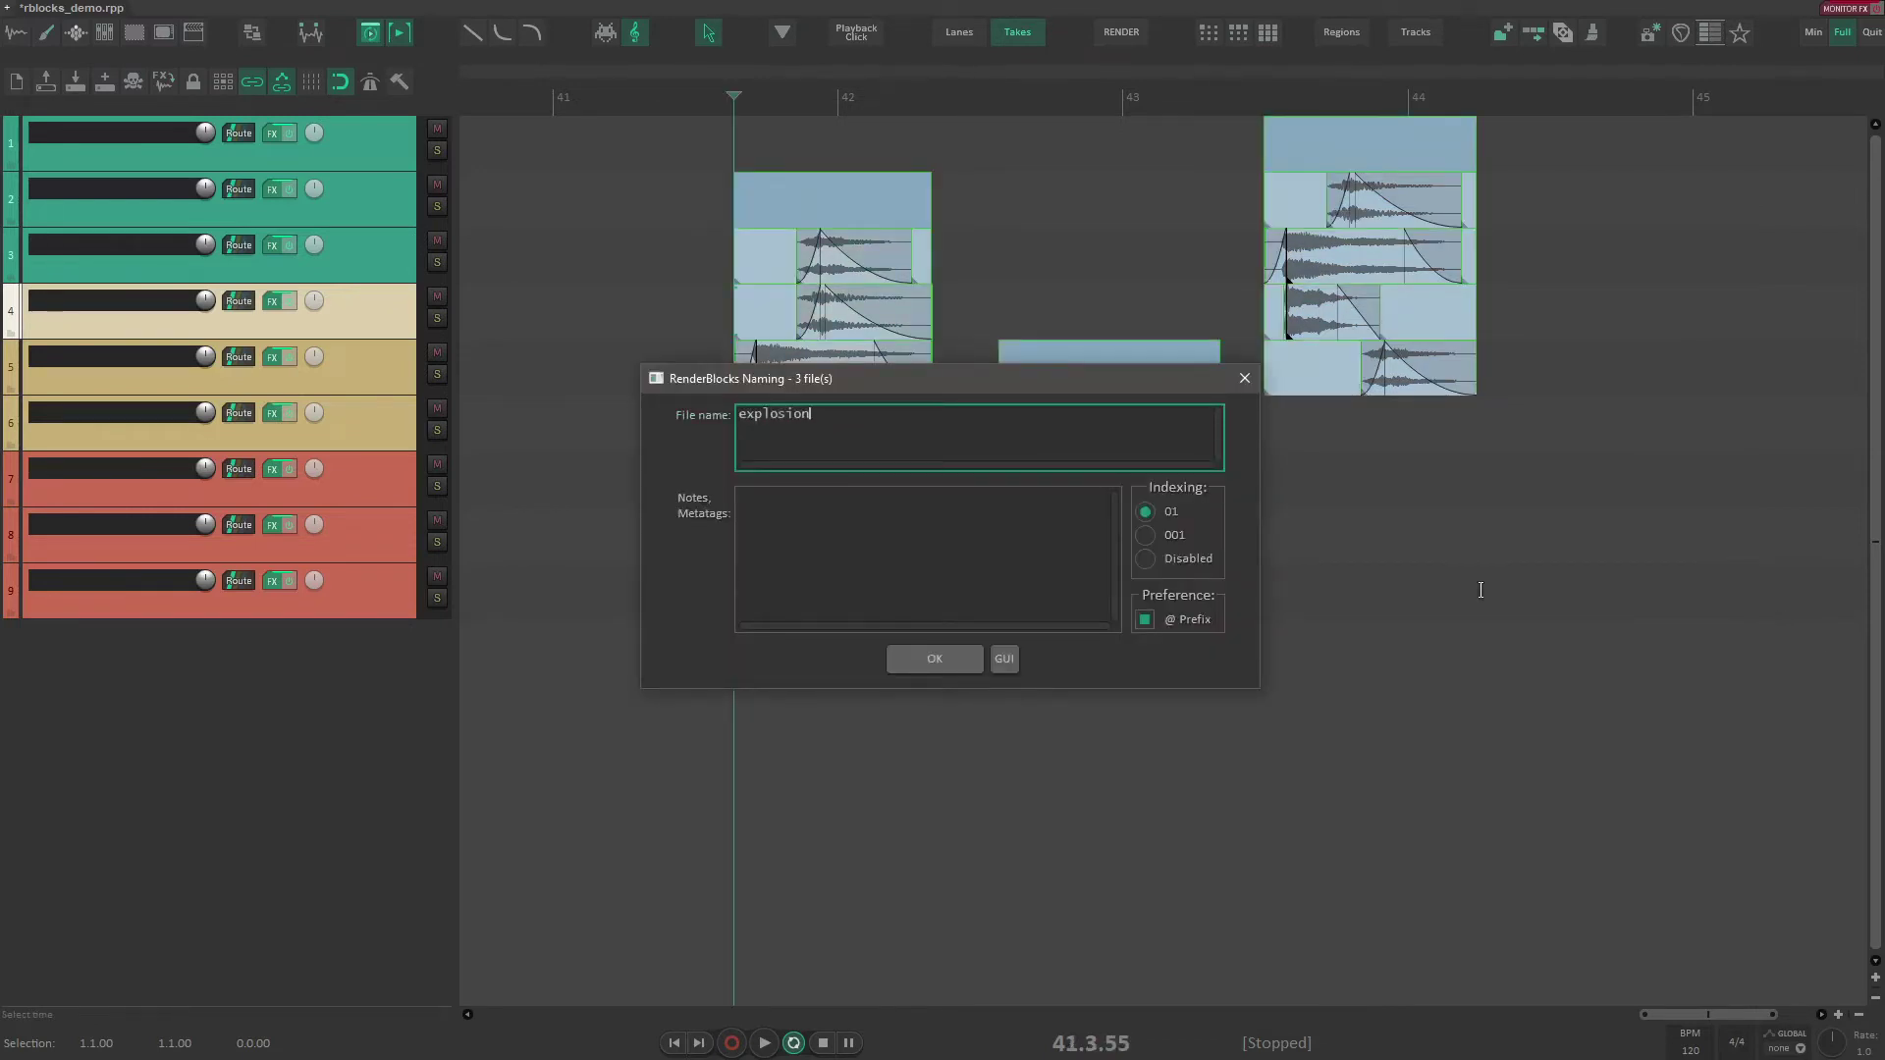
key("Return")
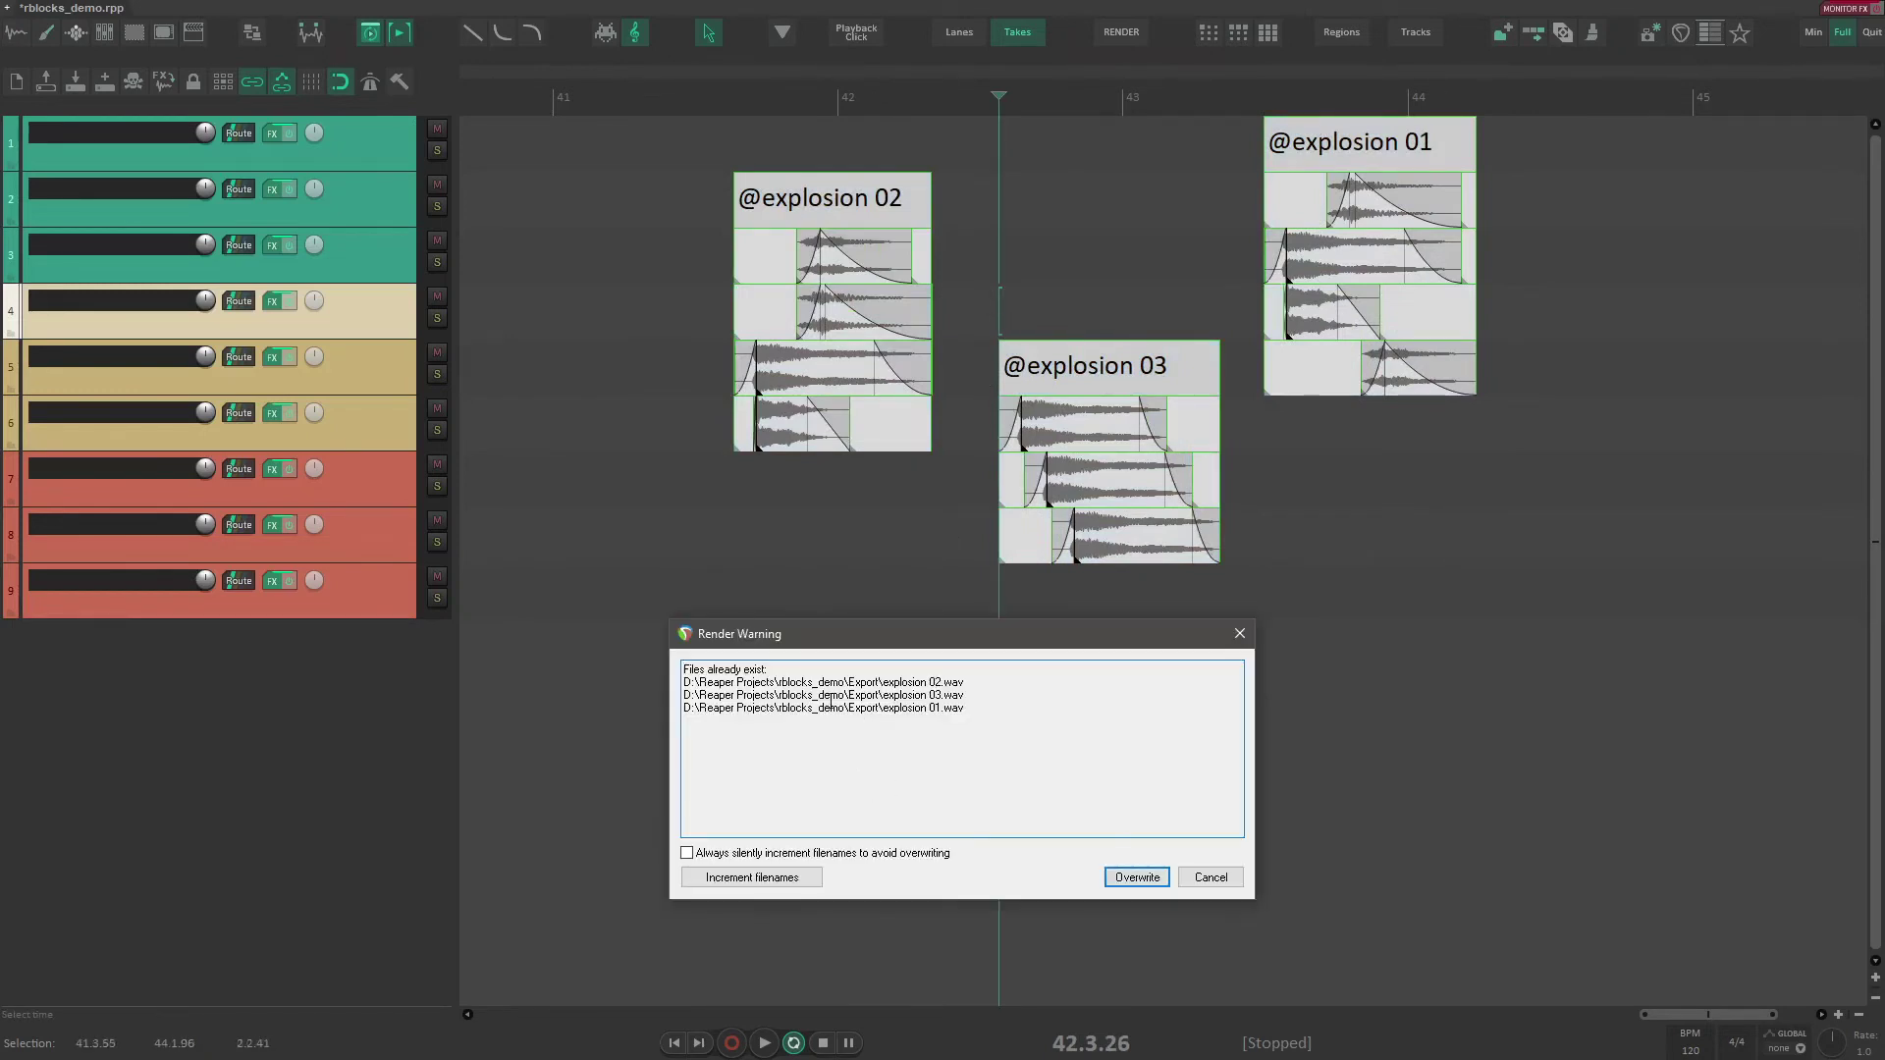
left_click_drag(973, 643, 1046, 537)
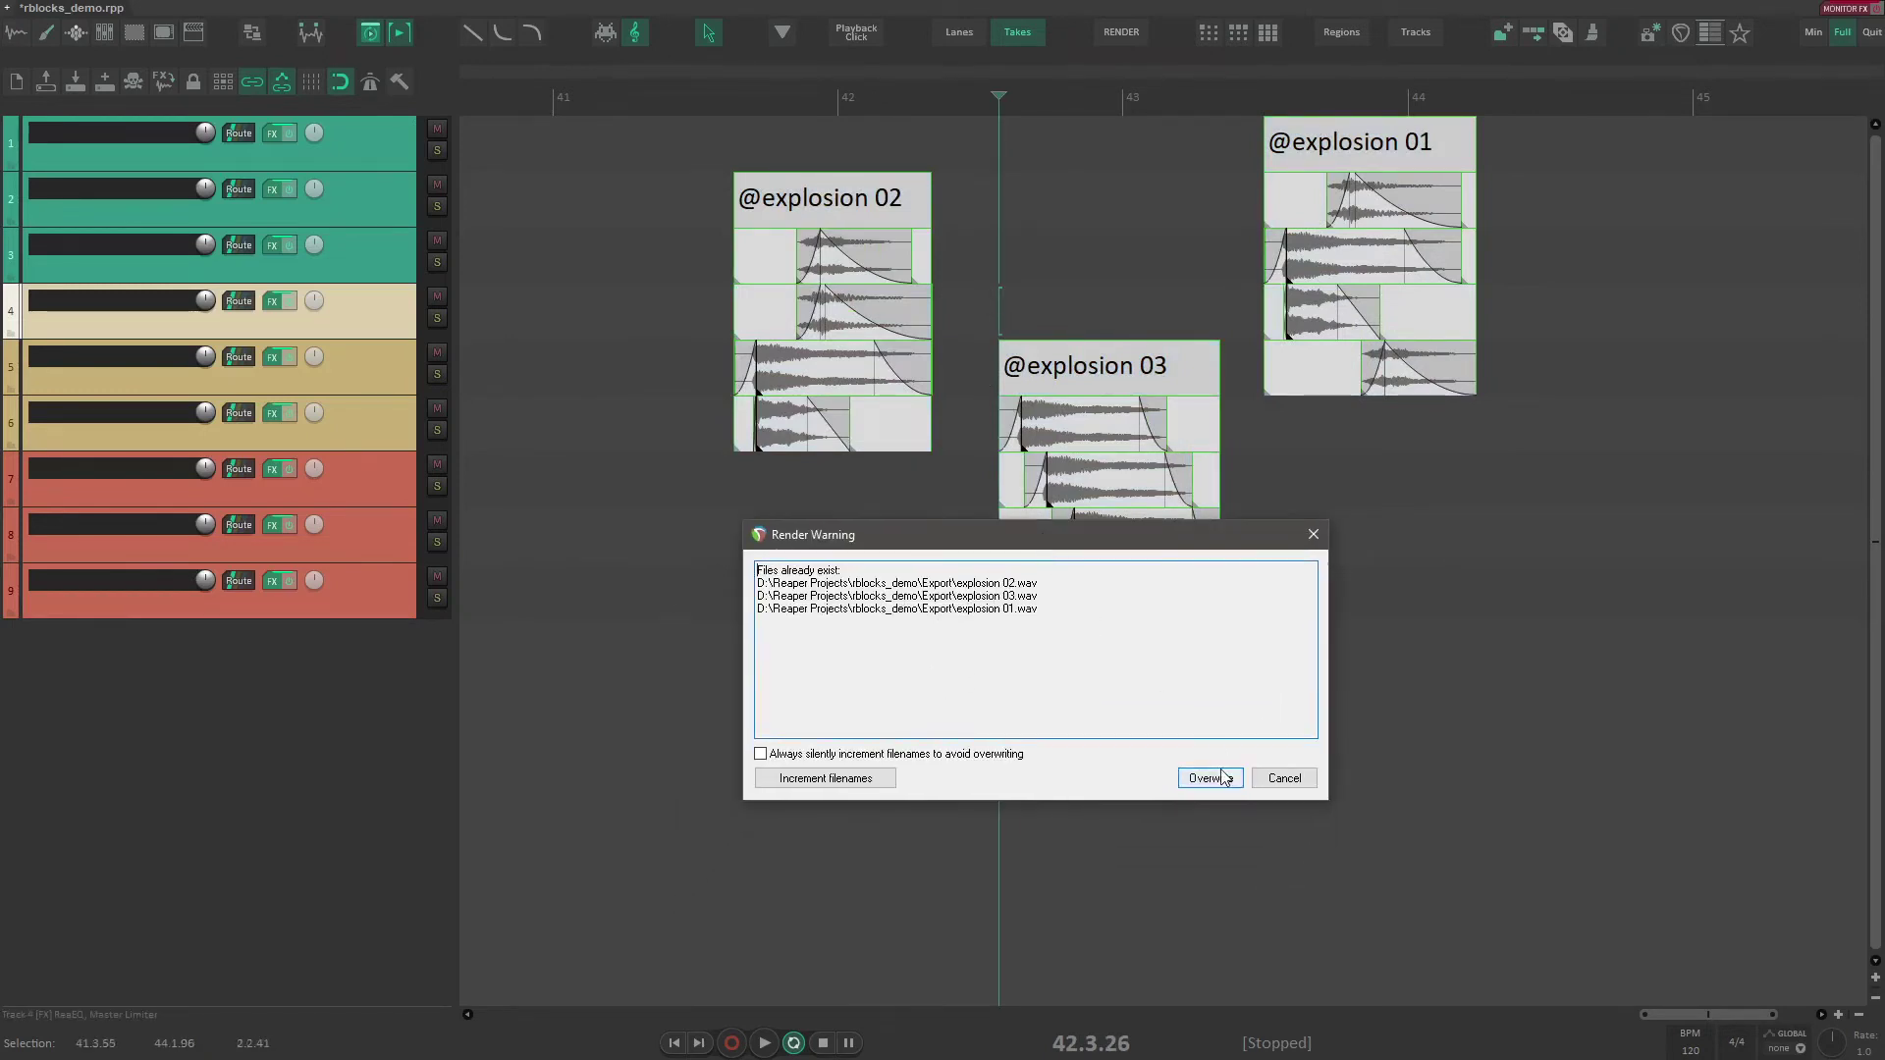
left_click(1218, 771)
left_click(884, 557)
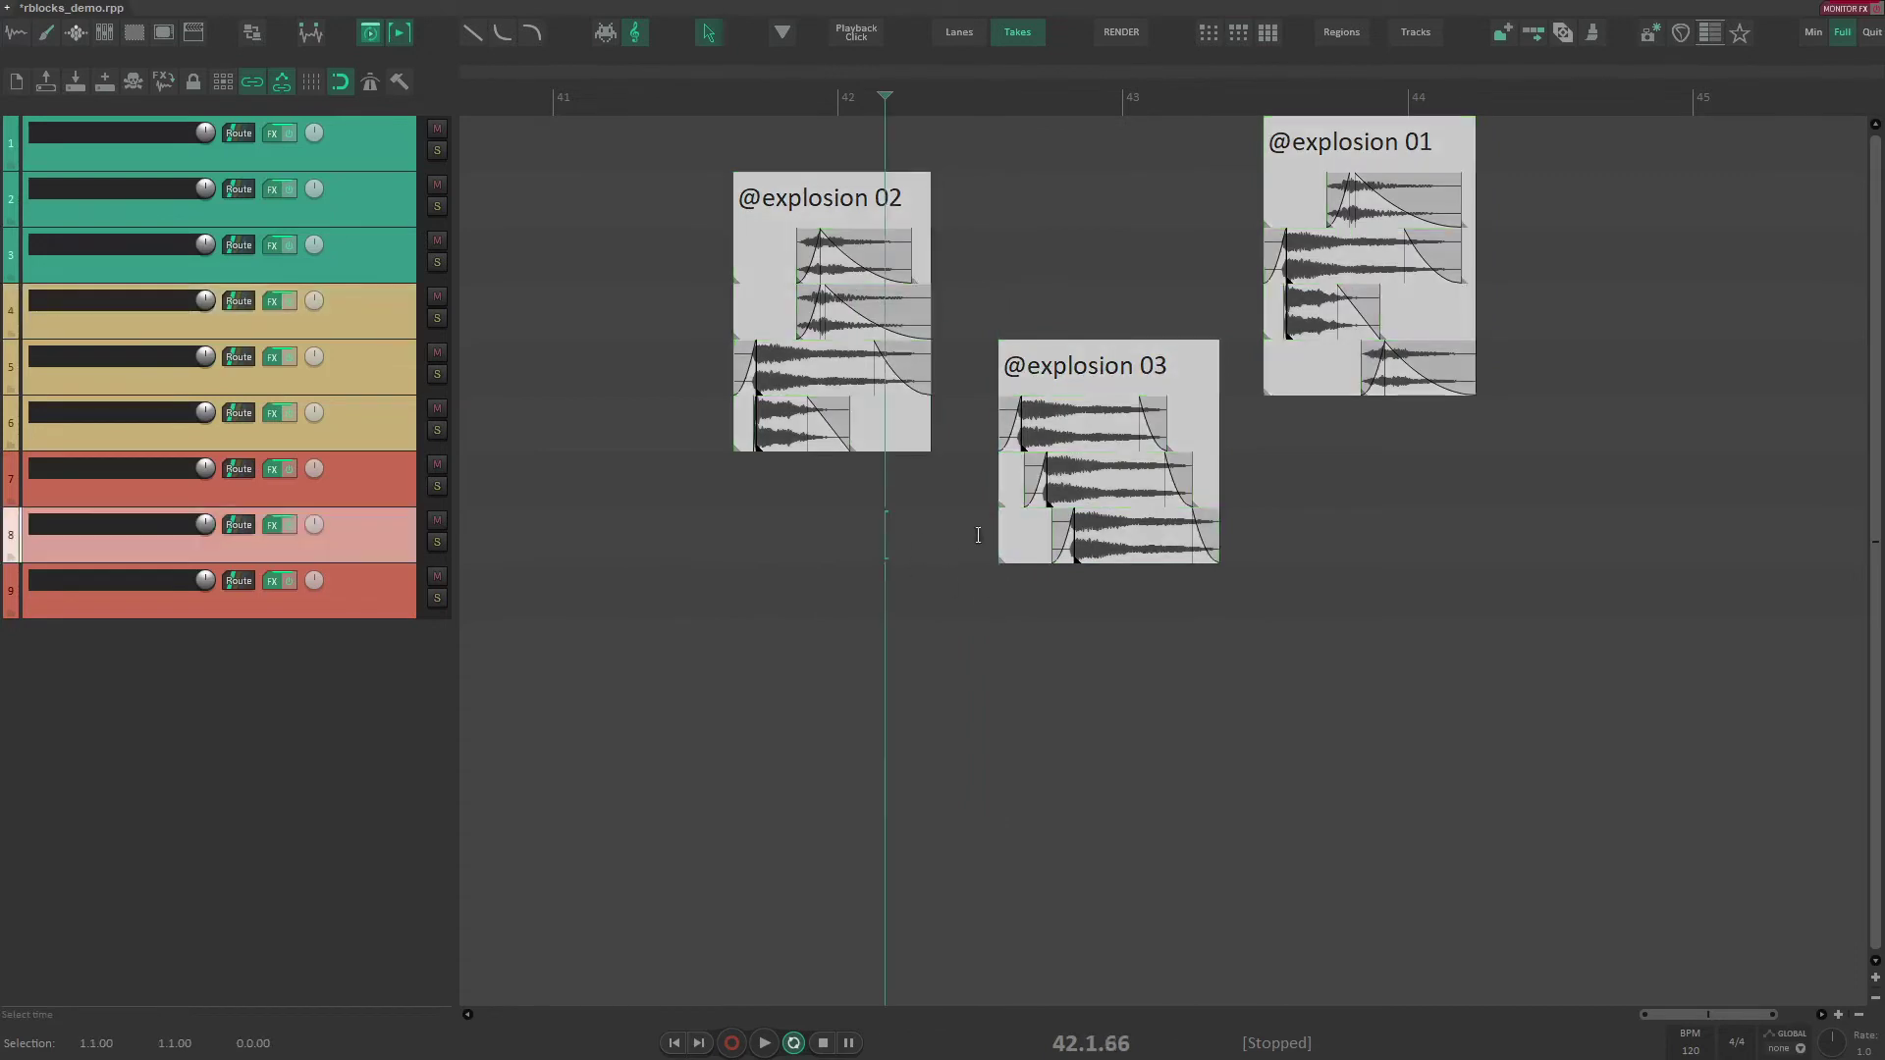
Step: Stack the explosion 03 block from track 8 and the explosion 01 block from track 12 beneath explosion 02
left_click_drag(1076, 367, 844, 533)
left_click_drag(1380, 139, 885, 747)
Step: Set a time selection from 41.1.93 to 43.2.99 around the stacked blocks and render, overwriting the existing files
left_click_drag(622, 252, 1265, 331)
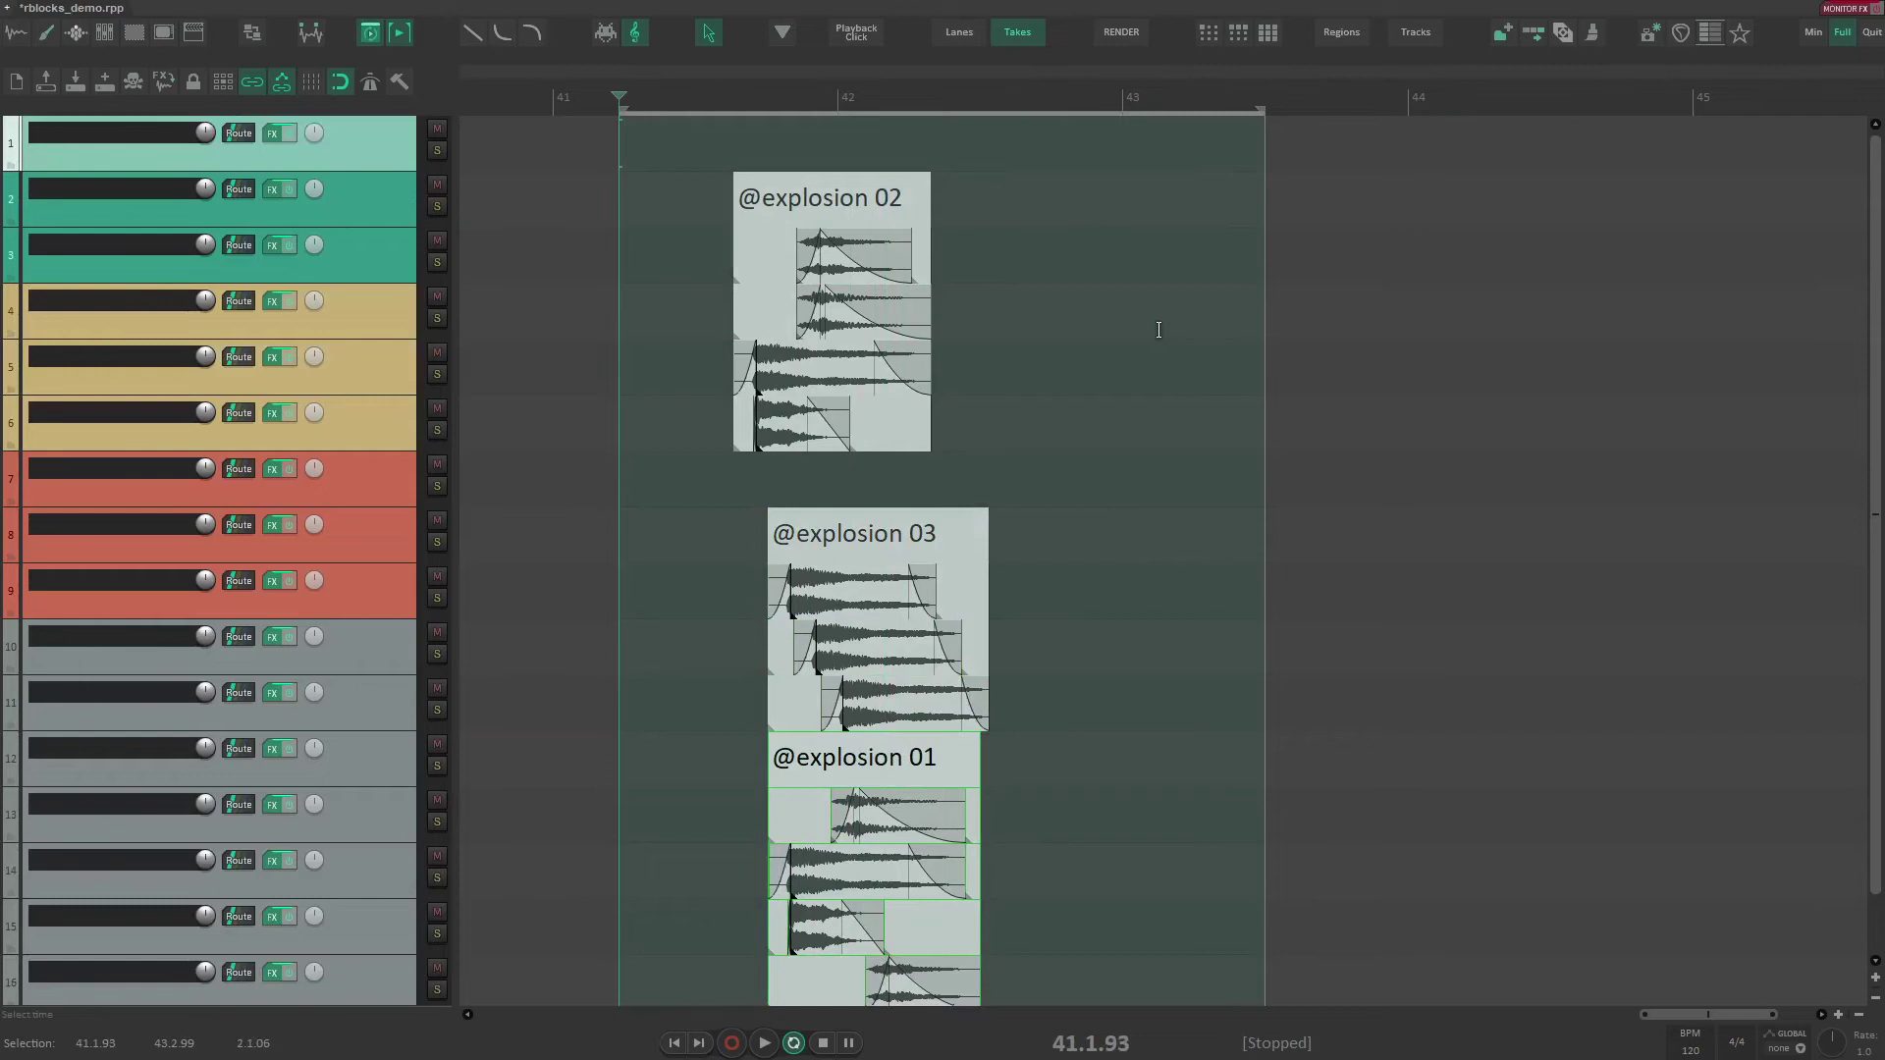
key("ctrl+alt+r")
left_click(1197, 777)
left_click(687, 457)
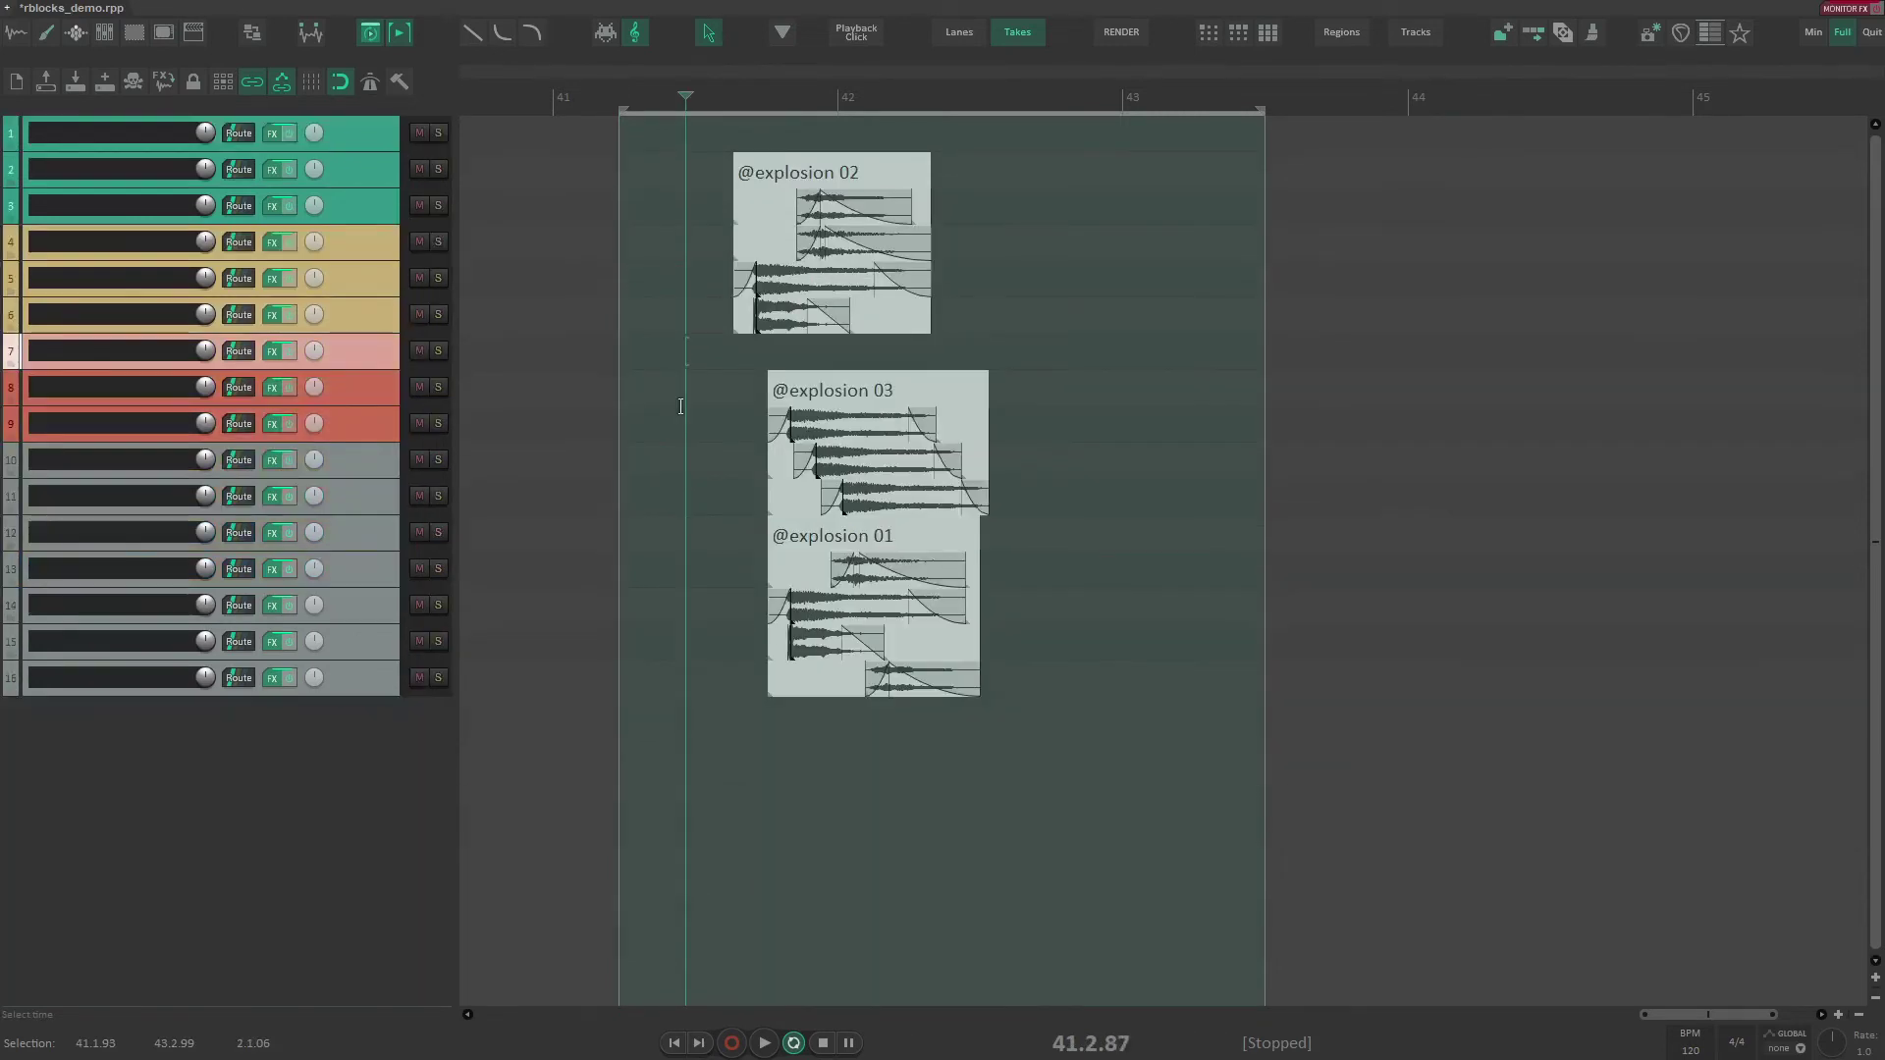
Step: Set Overwrite to Always, apply the settings, and render the blocks within a time selection from 41.2.21 to 43.2.42
left_click(680, 406)
key("Escape")
key("ctrl+alt+s")
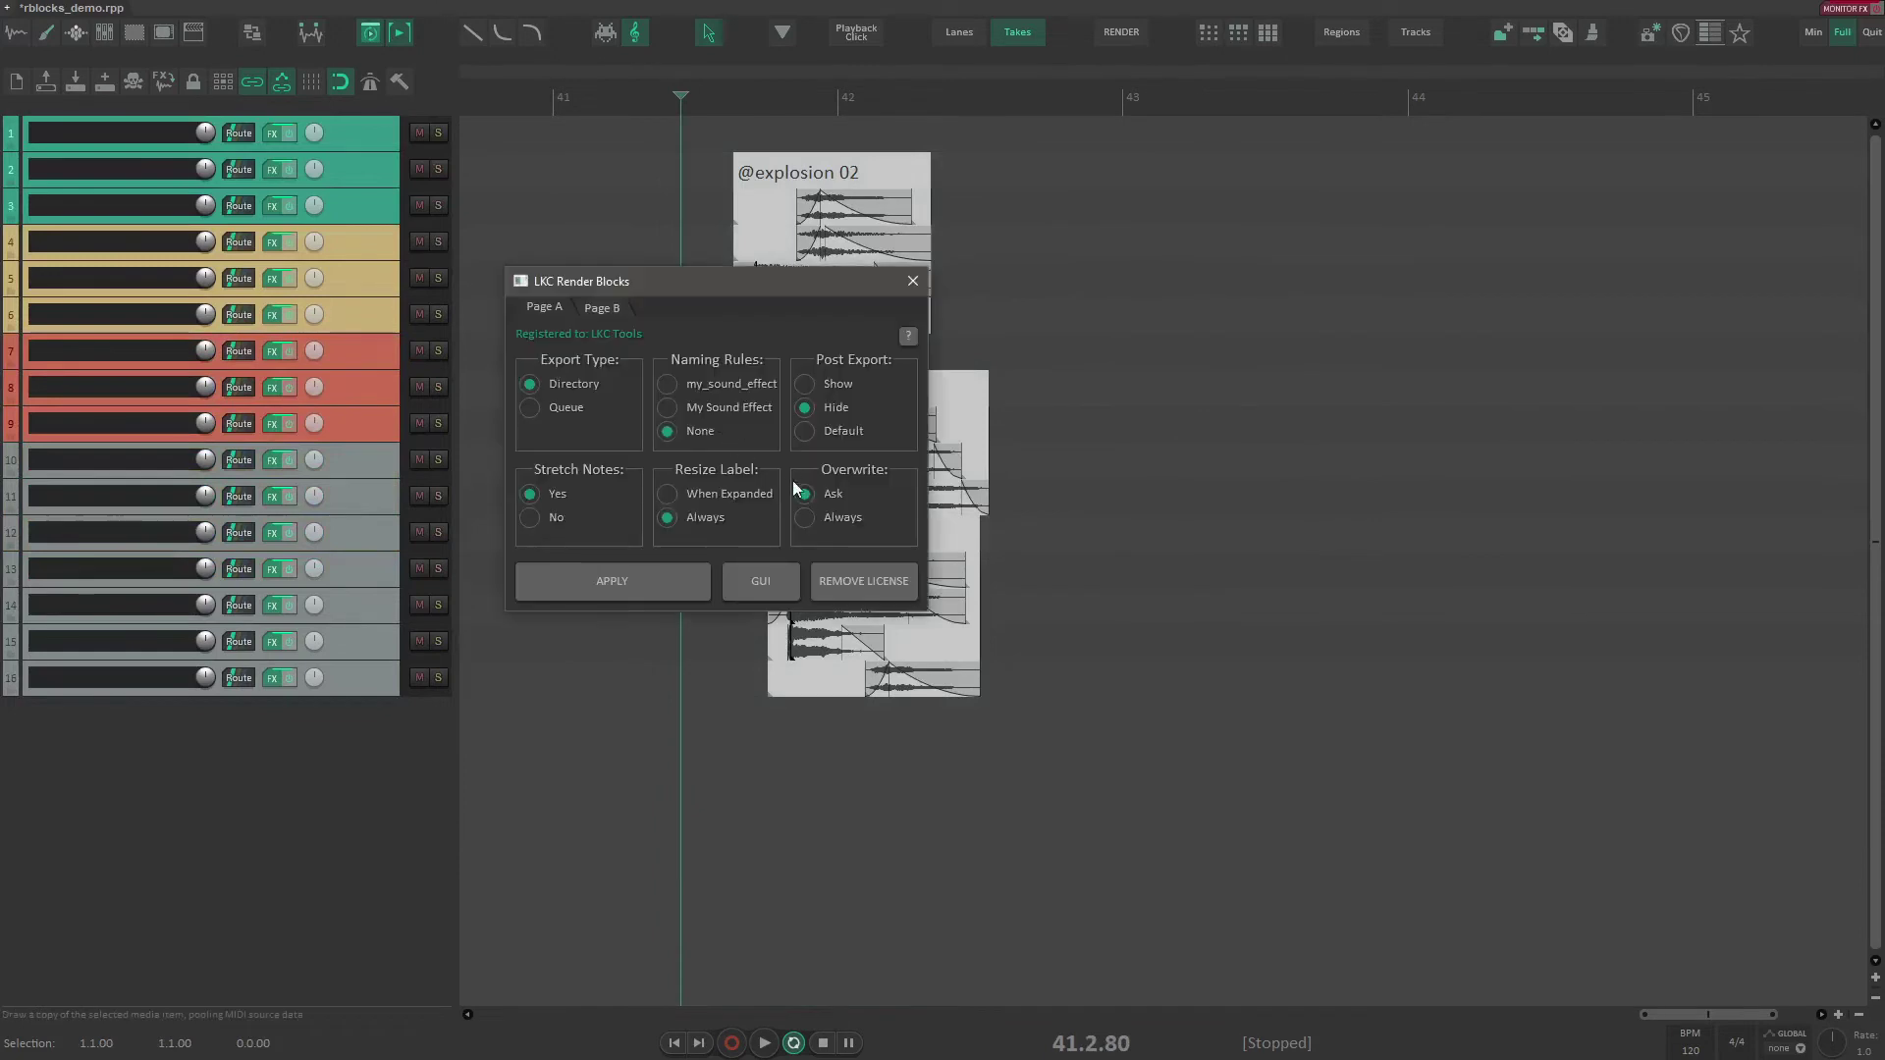
left_click(688, 580)
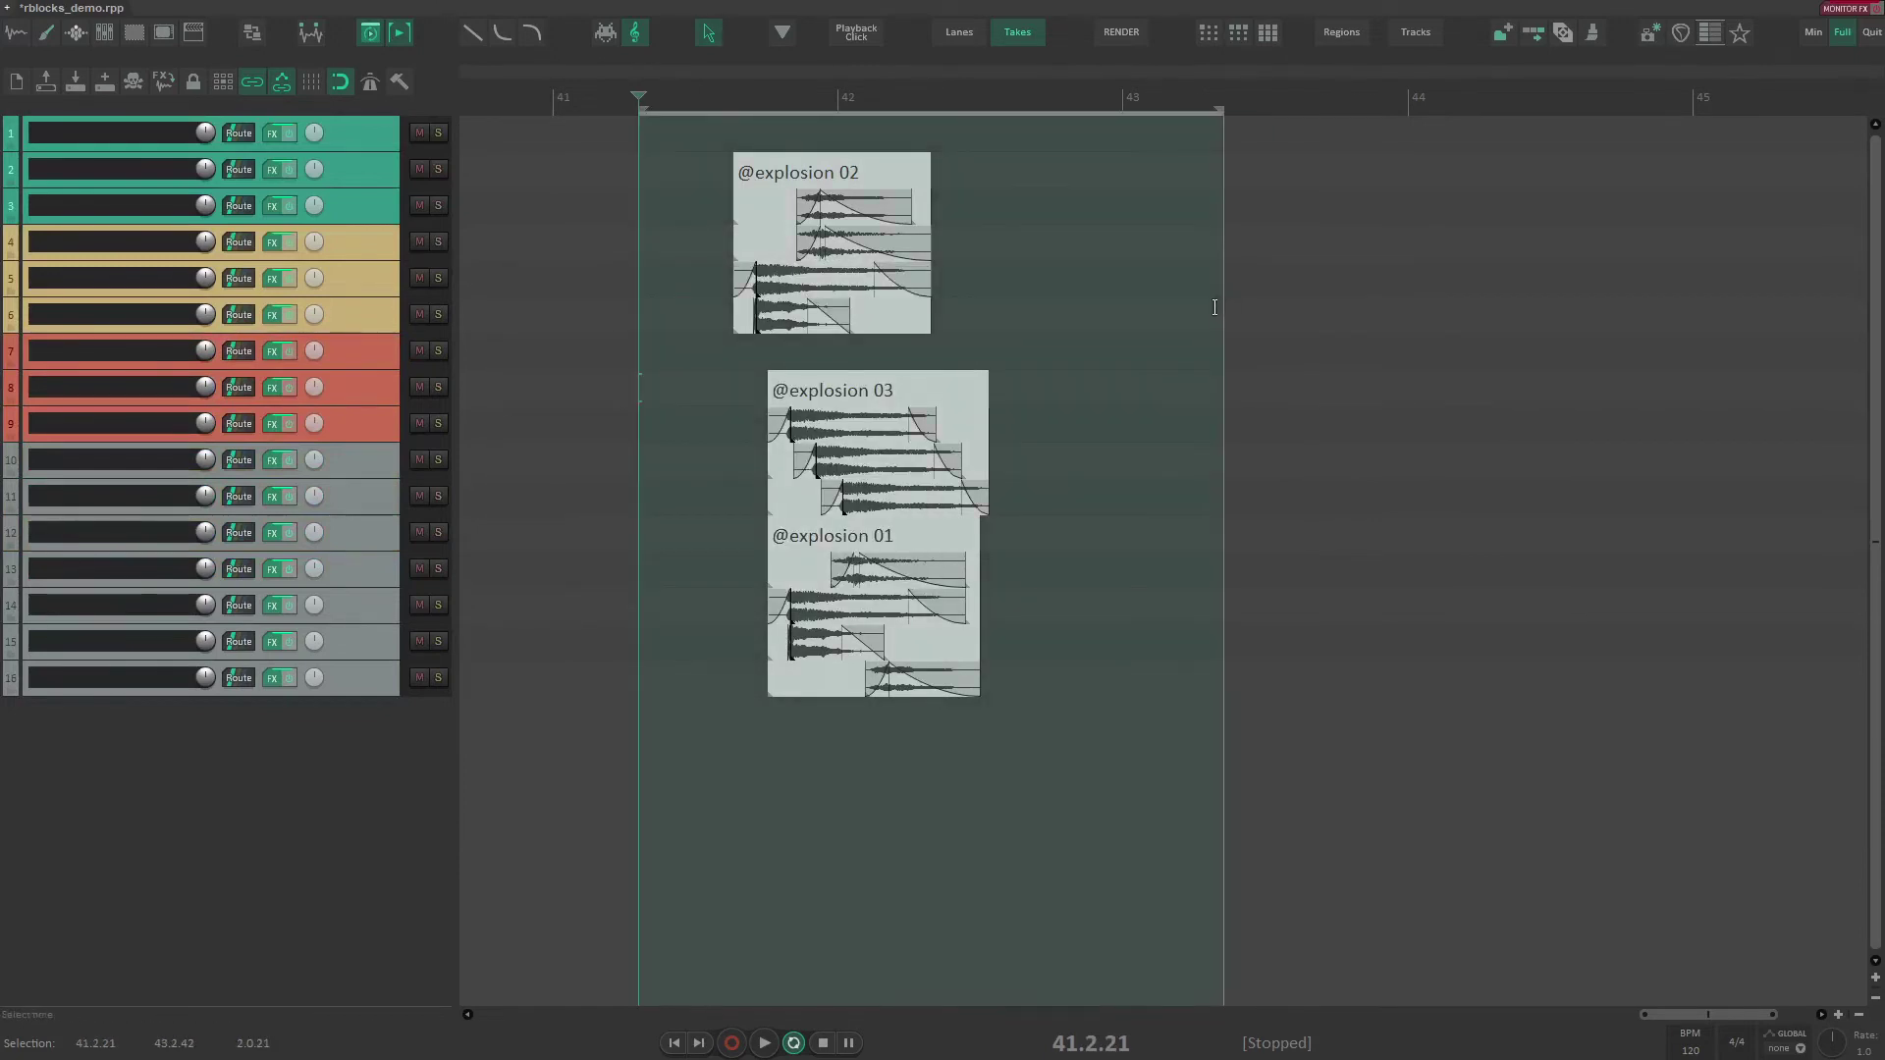
key("ctrl+alt+r")
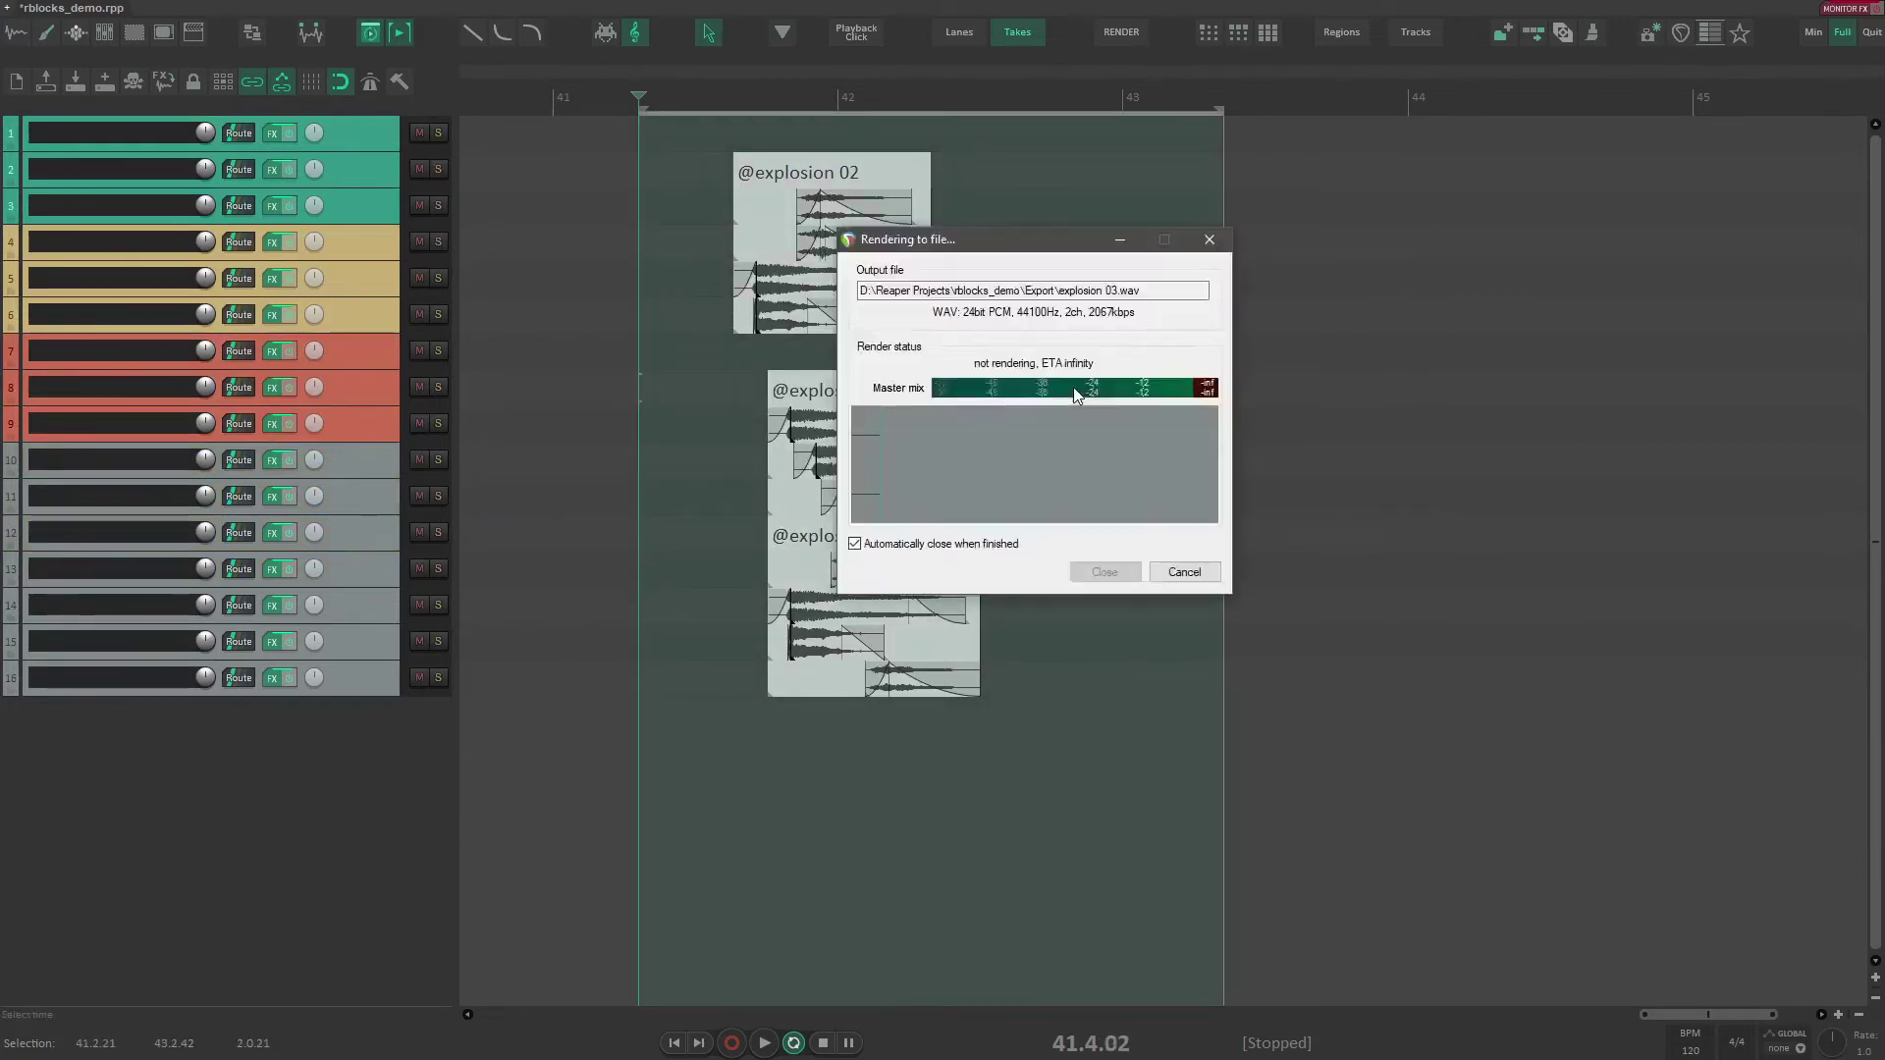
Step: Set Color rBlocks to No, apply the settings, and remove the three explosion blocks from around their items
left_click_drag(712, 210, 837, 277)
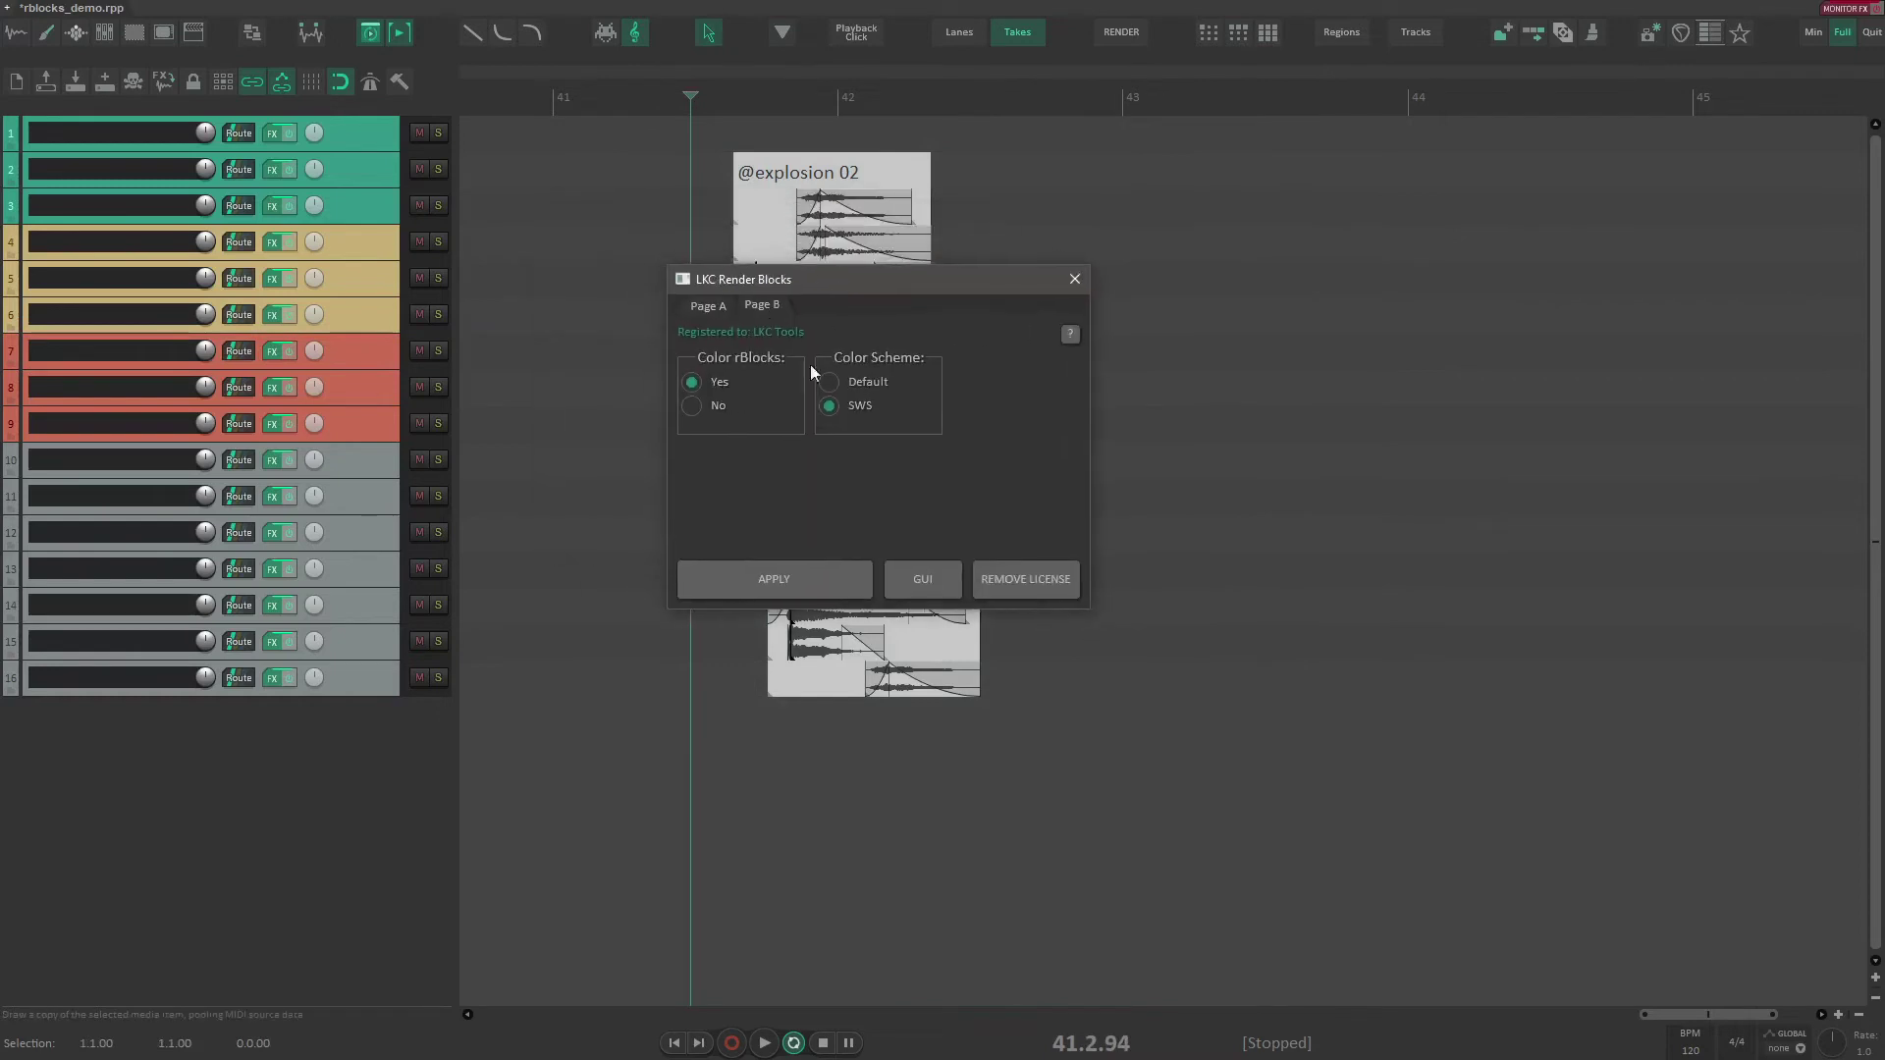
left_click(805, 577)
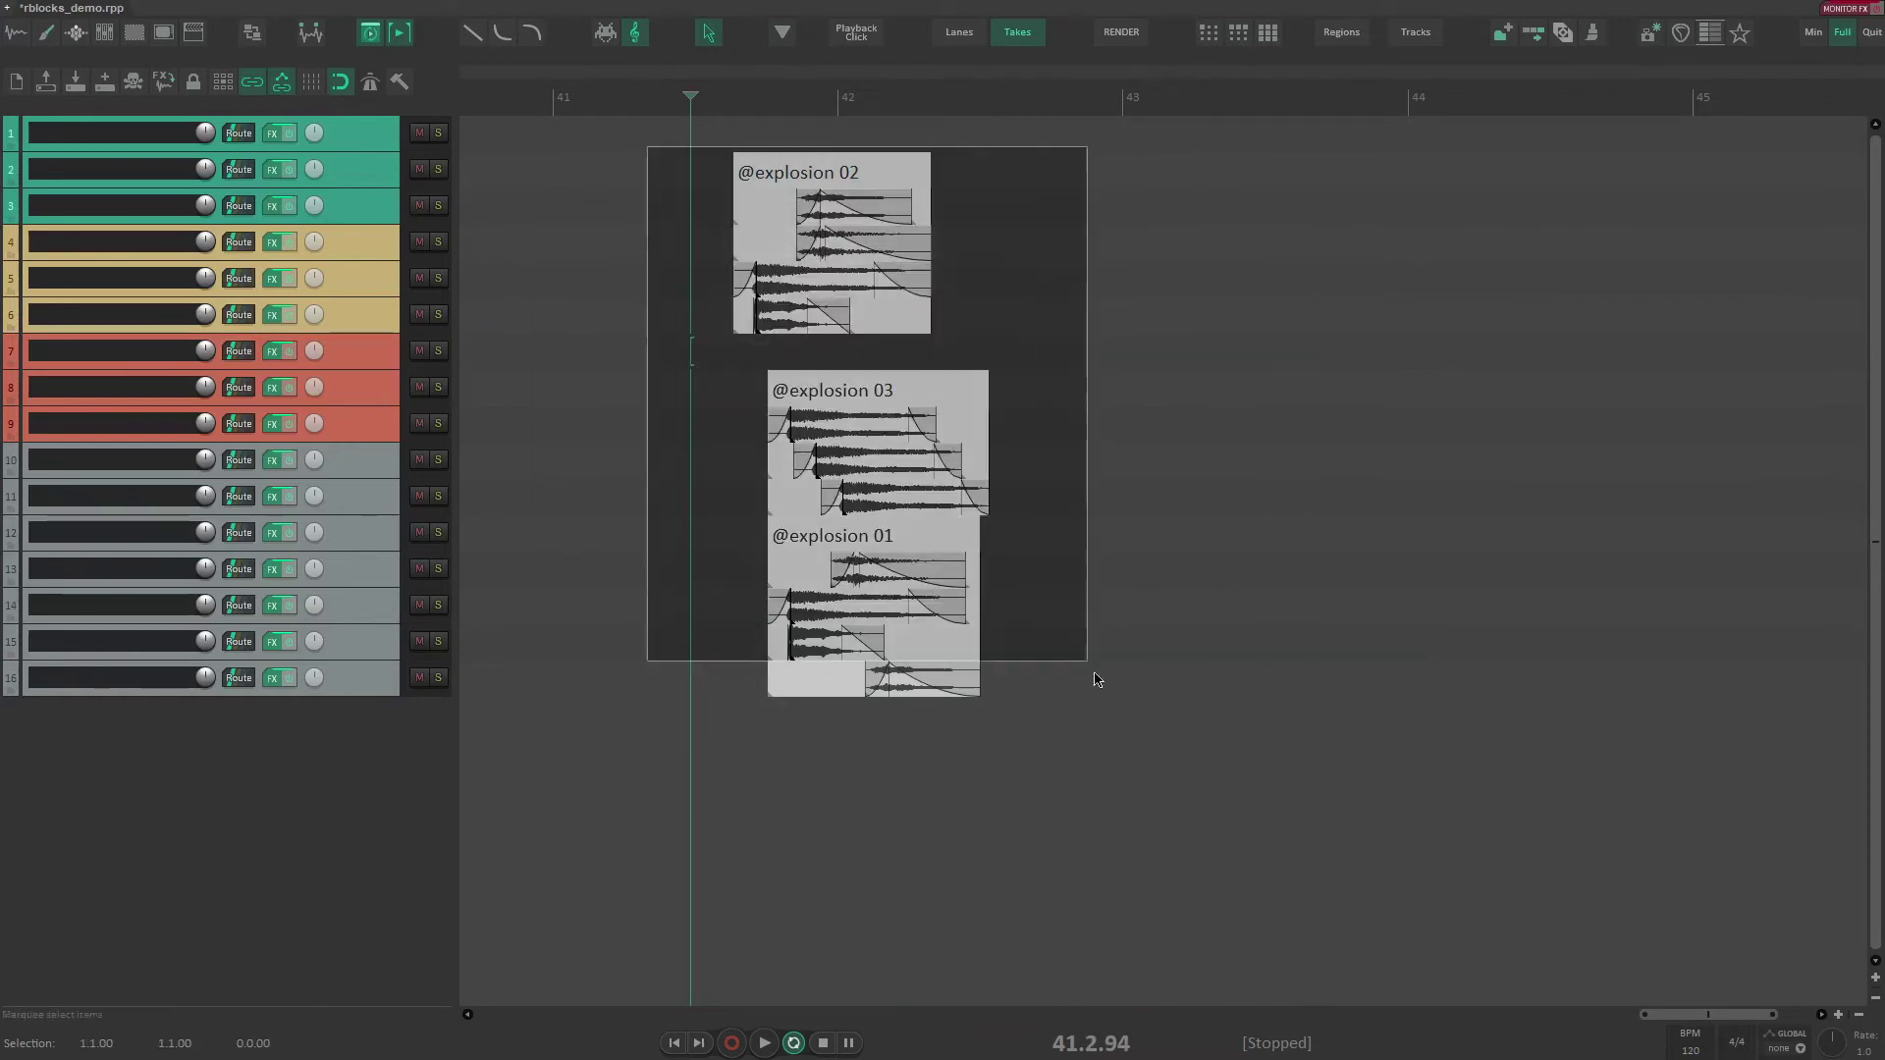
left_click(676, 424)
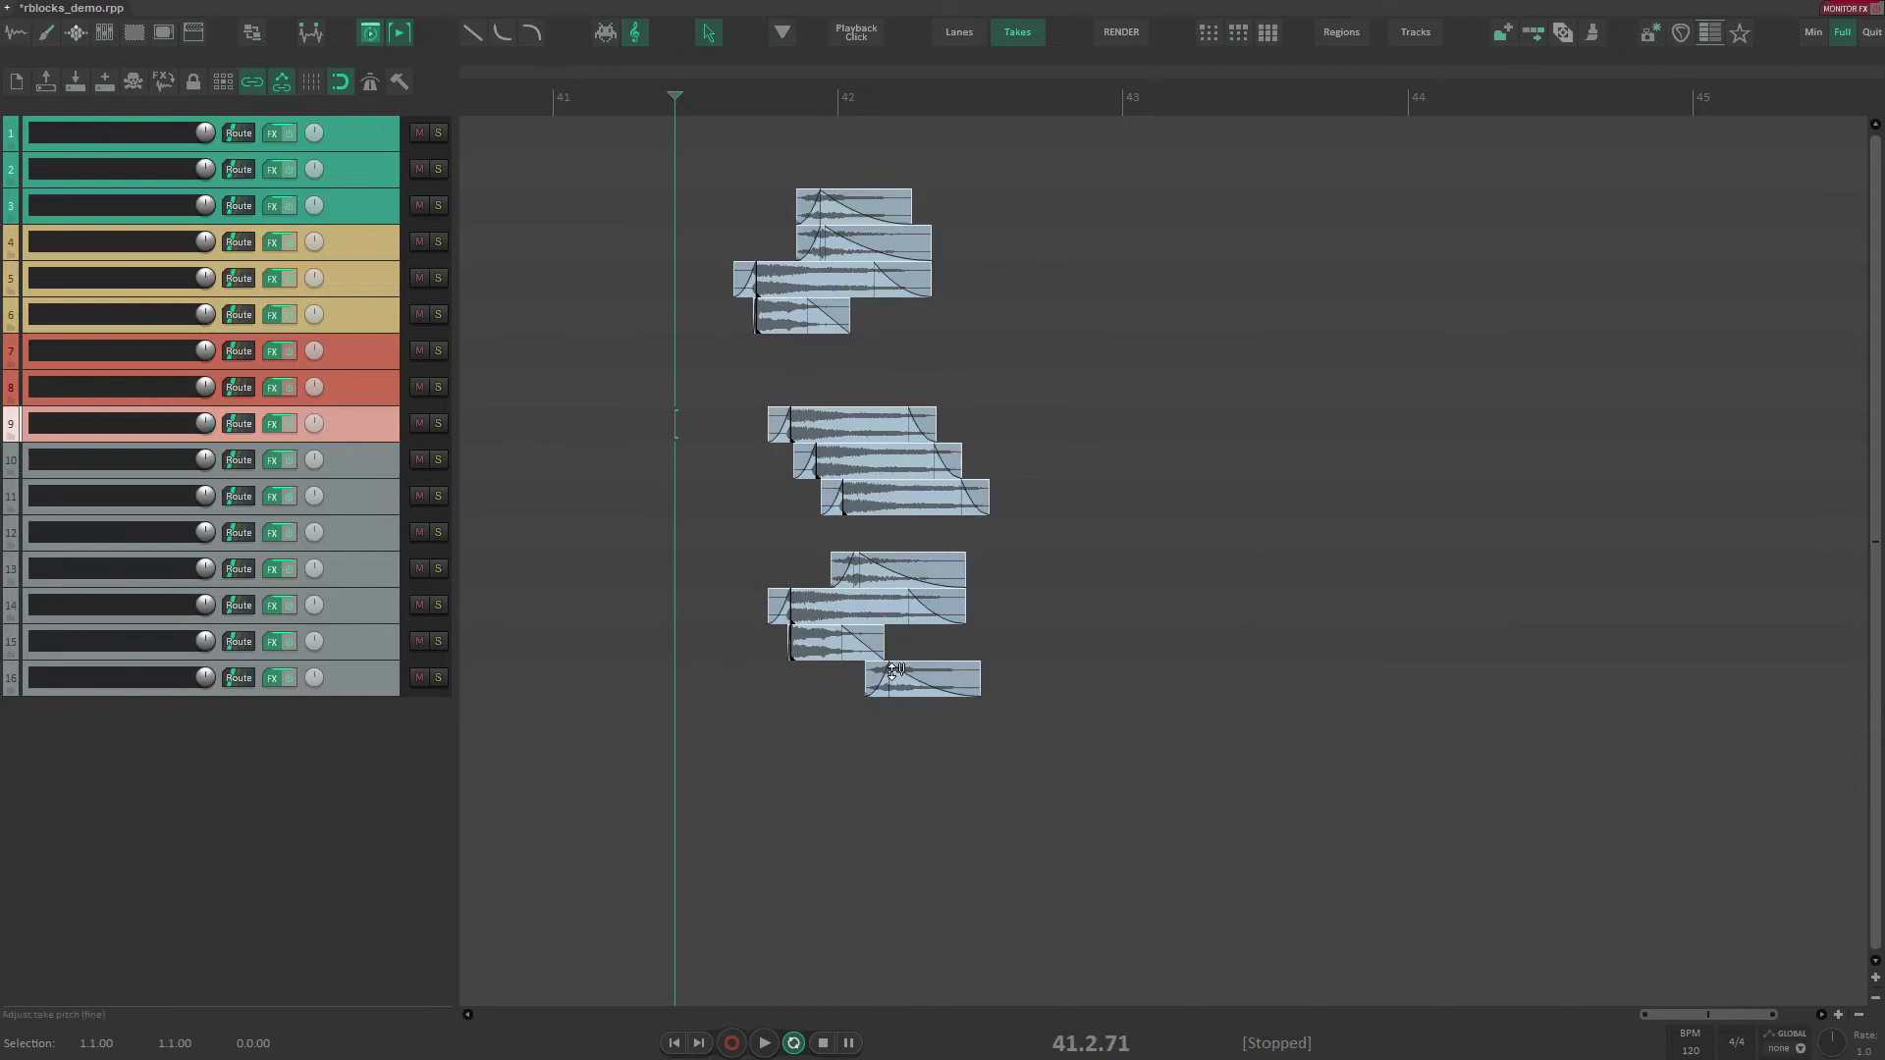
left_click(724, 459)
left_click(619, 314)
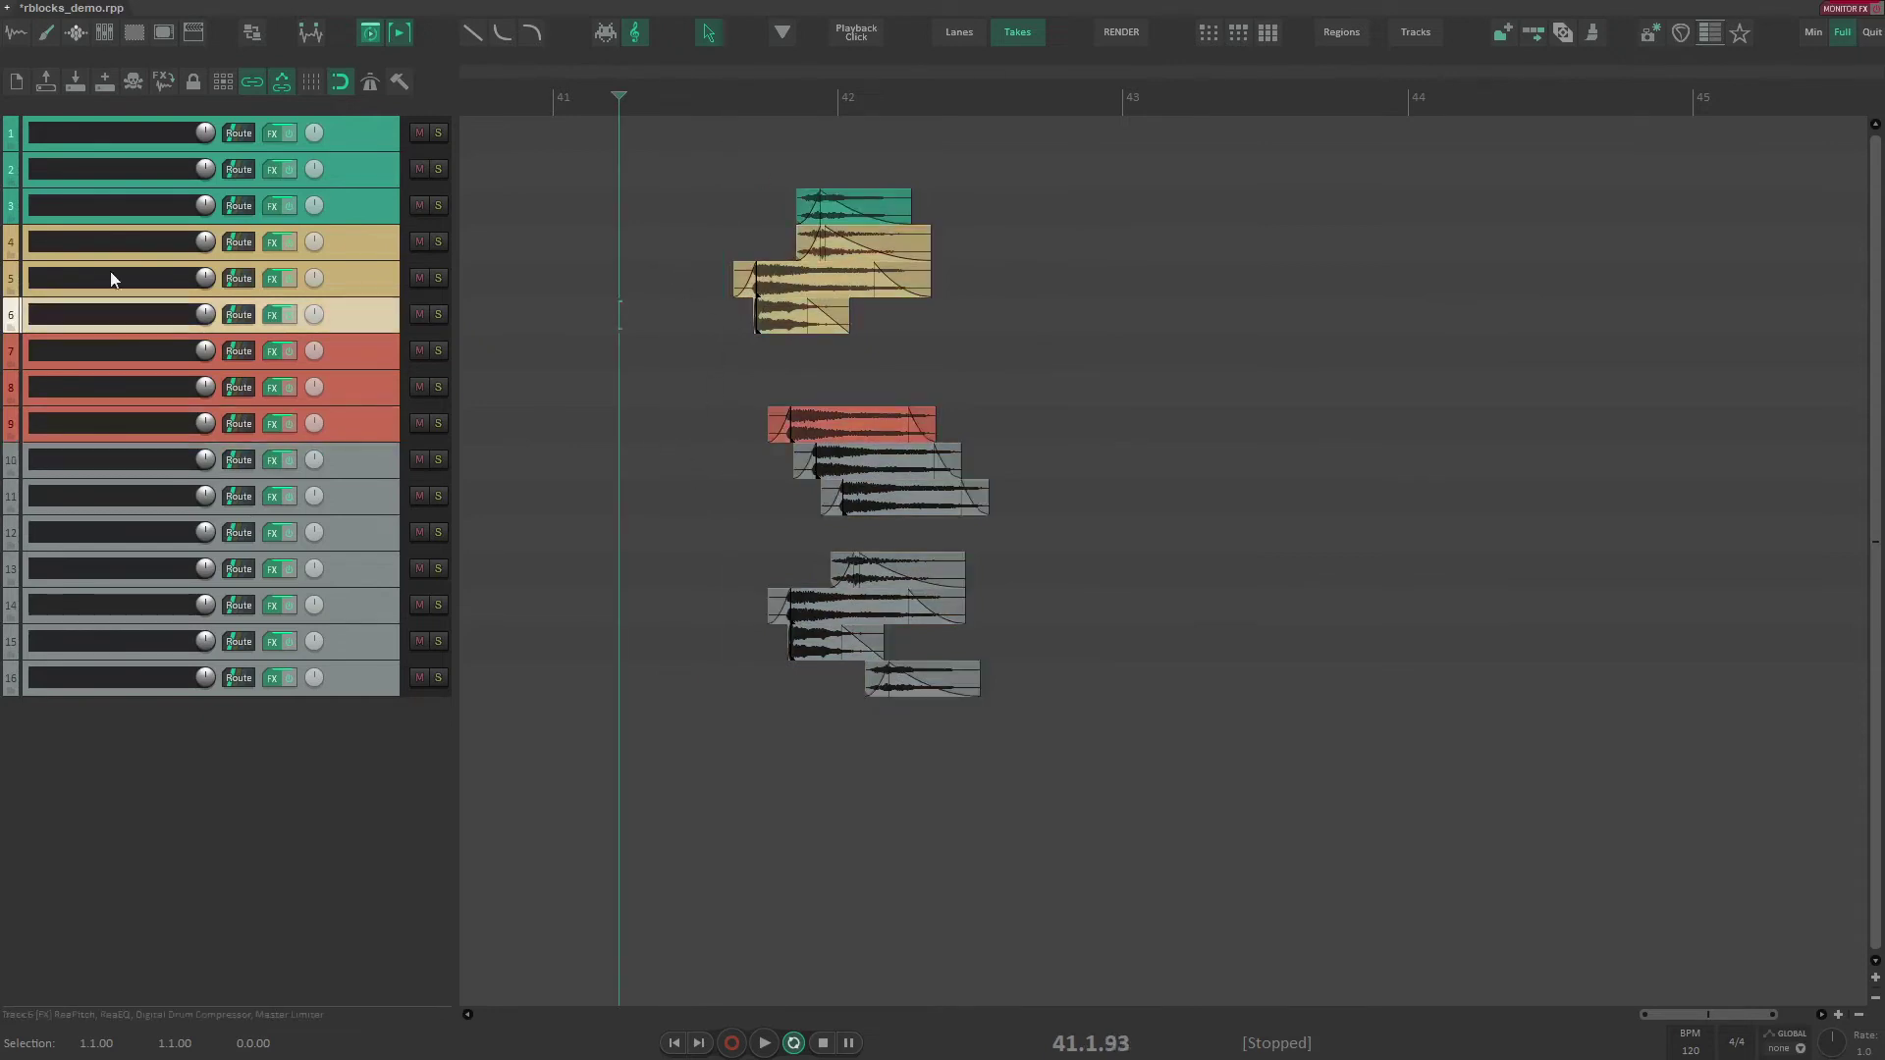
Step: Select all 16 tracks and recolor them with varied custom colors
left_click(338, 277)
key("ctrl+a")
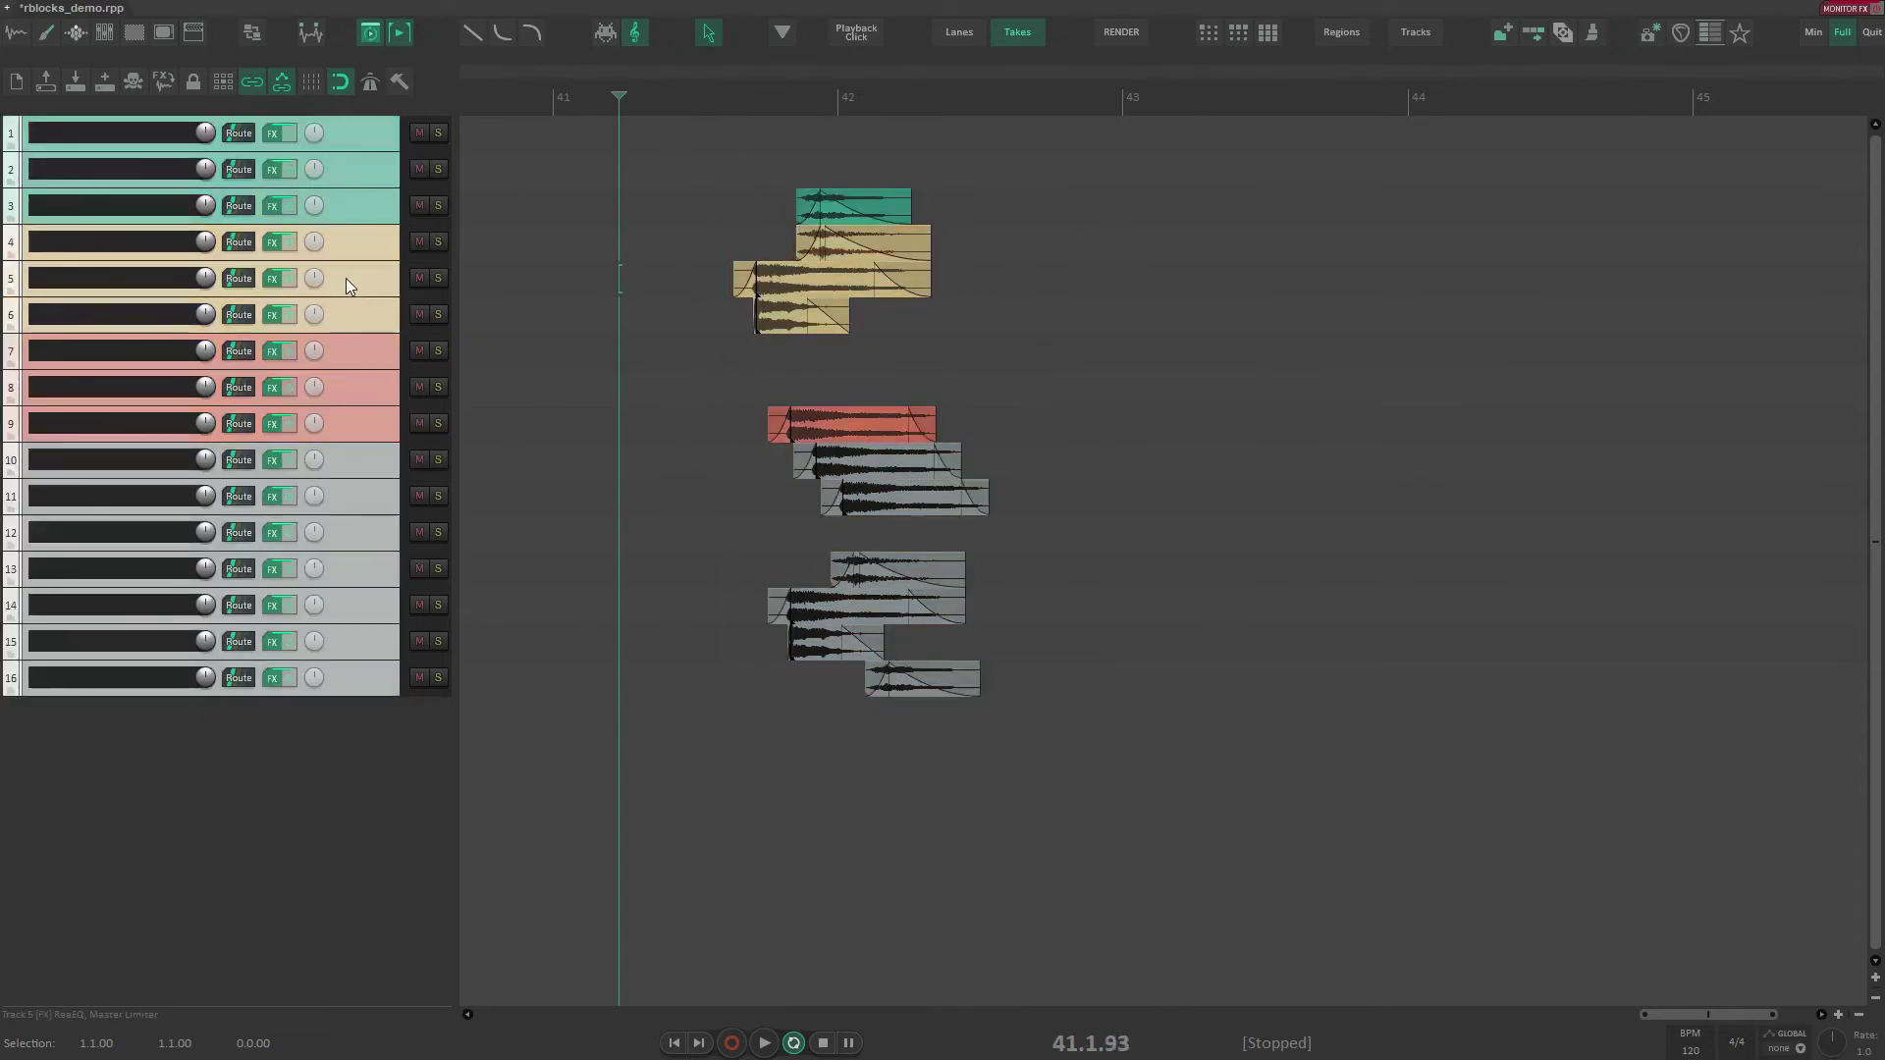
key("c")
Step: Create blocks around the three item groups and spread them apart, starting on tracks 2, 9 and 3
left_click(591, 279)
left_click_drag(724, 165, 964, 325)
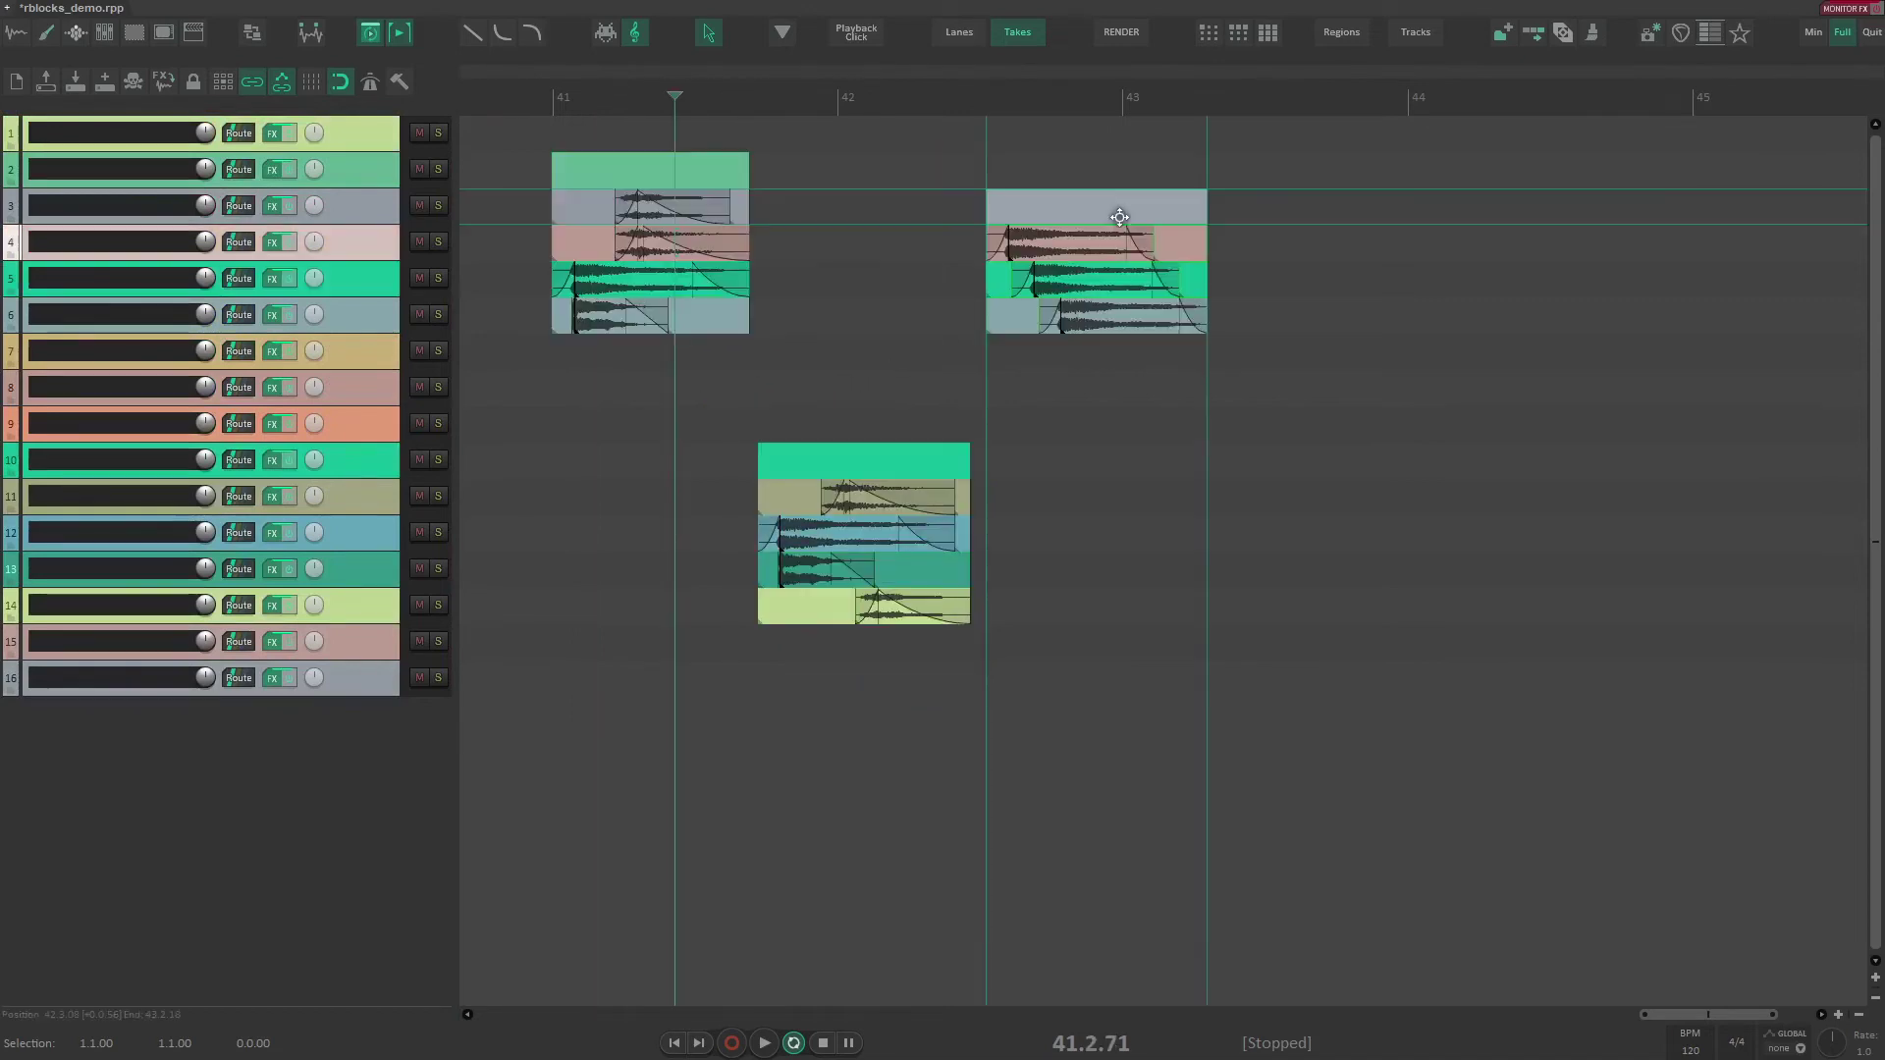
left_click_drag(1119, 216, 1109, 215)
left_click_drag(868, 460, 844, 425)
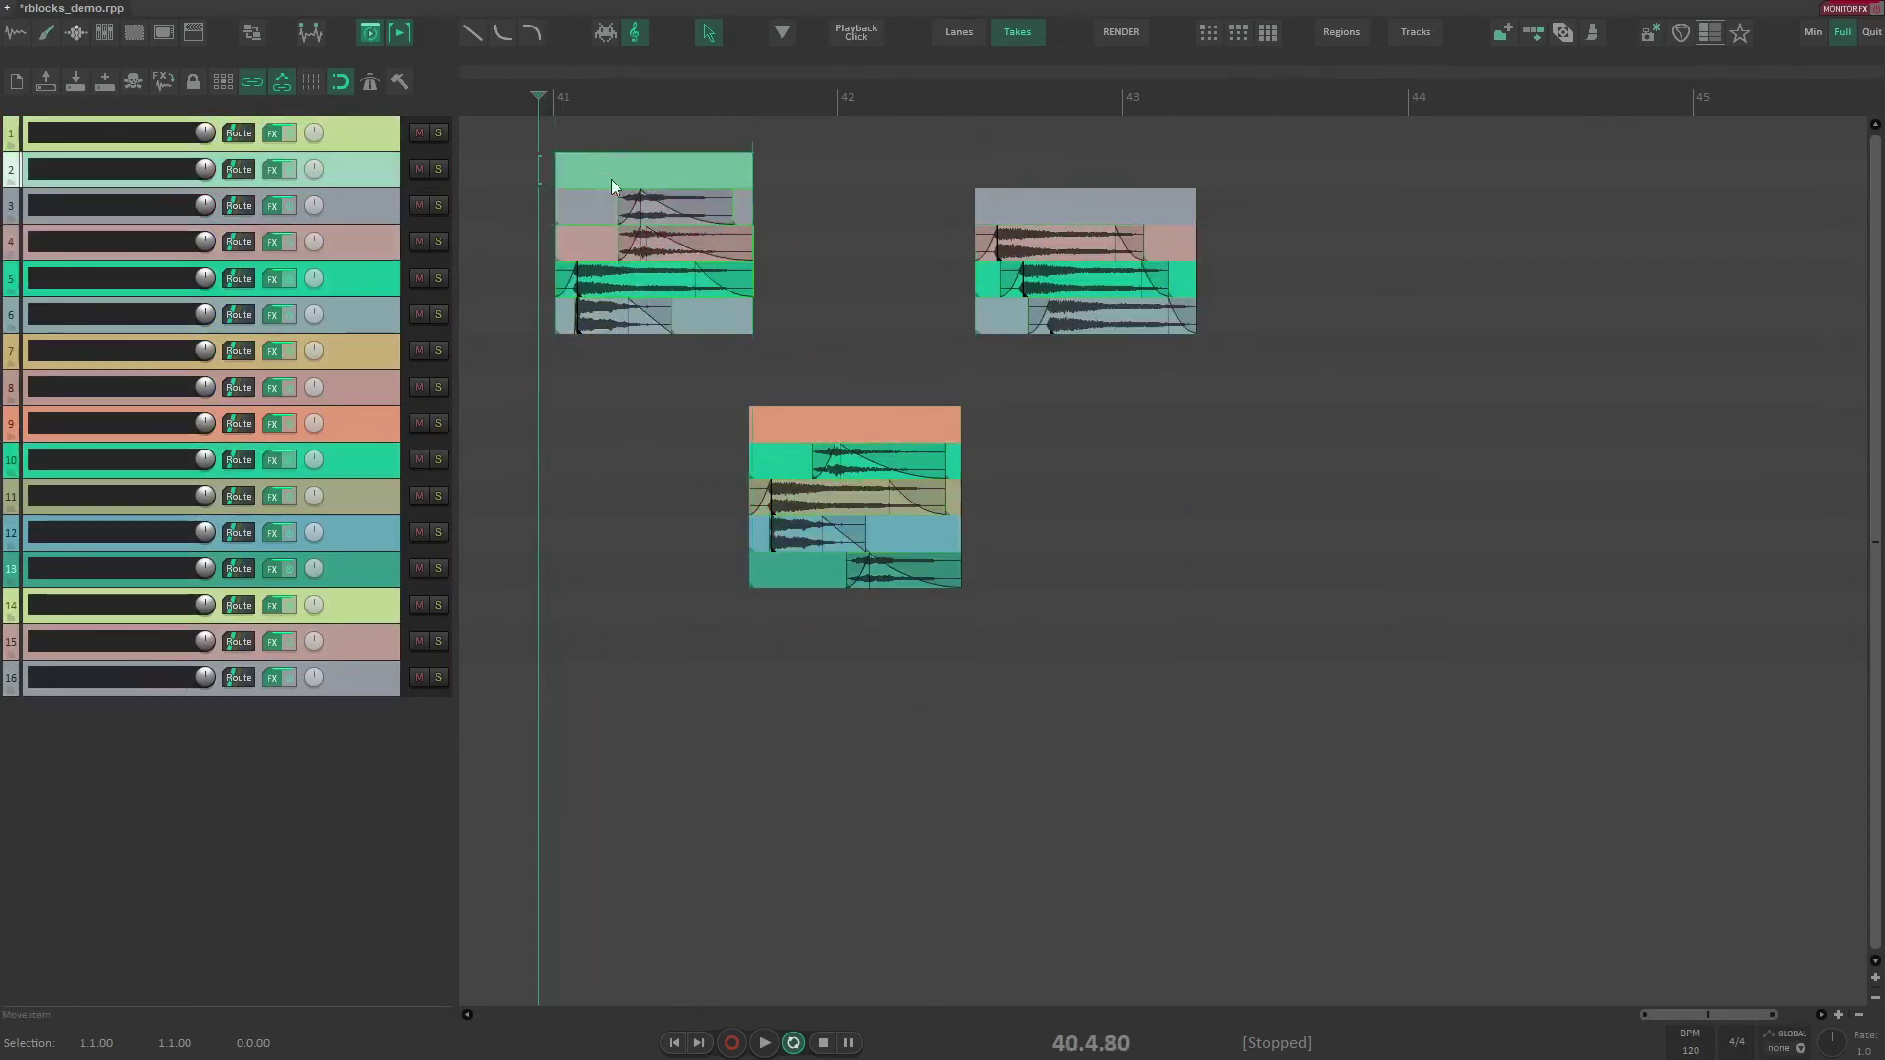
Step: Remove the three blocks and recreate them around their items with Color rBlocks set to Yes
left_click_drag(539, 146, 1225, 619)
key("u")
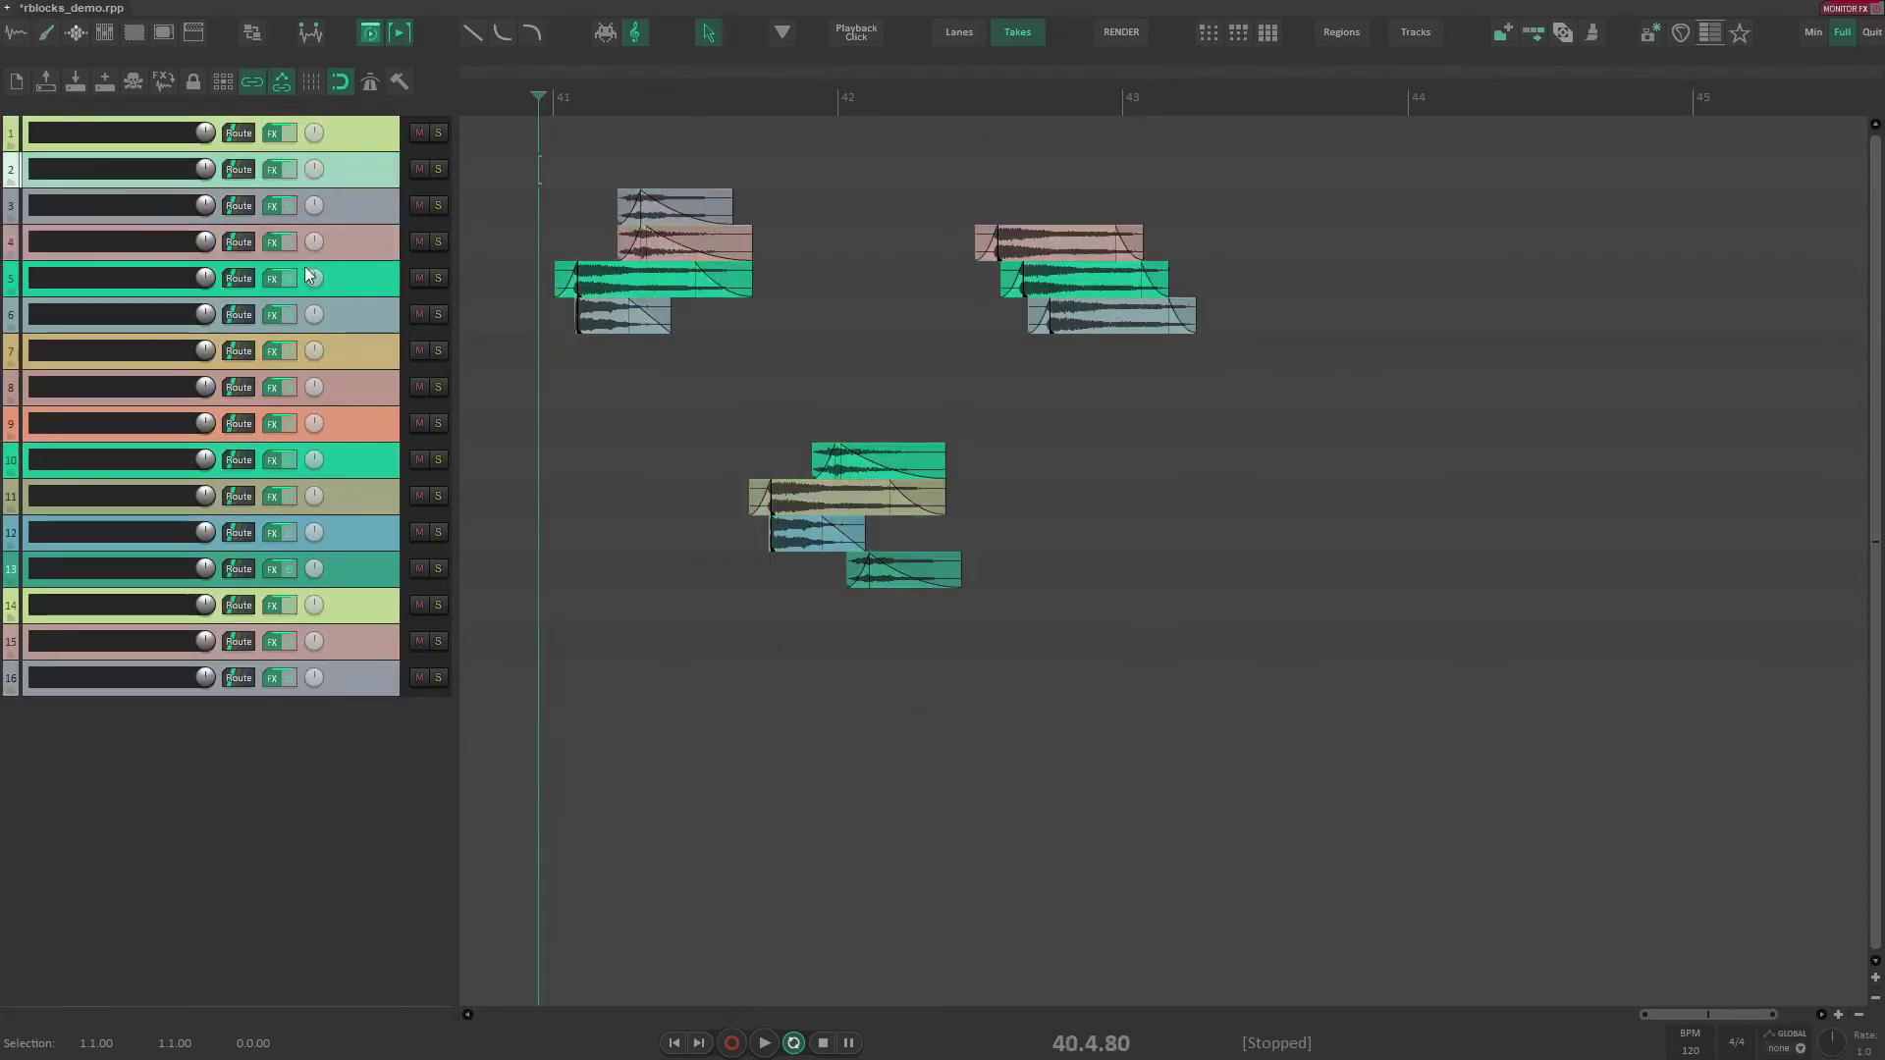
key("shift+r")
left_click(601, 259)
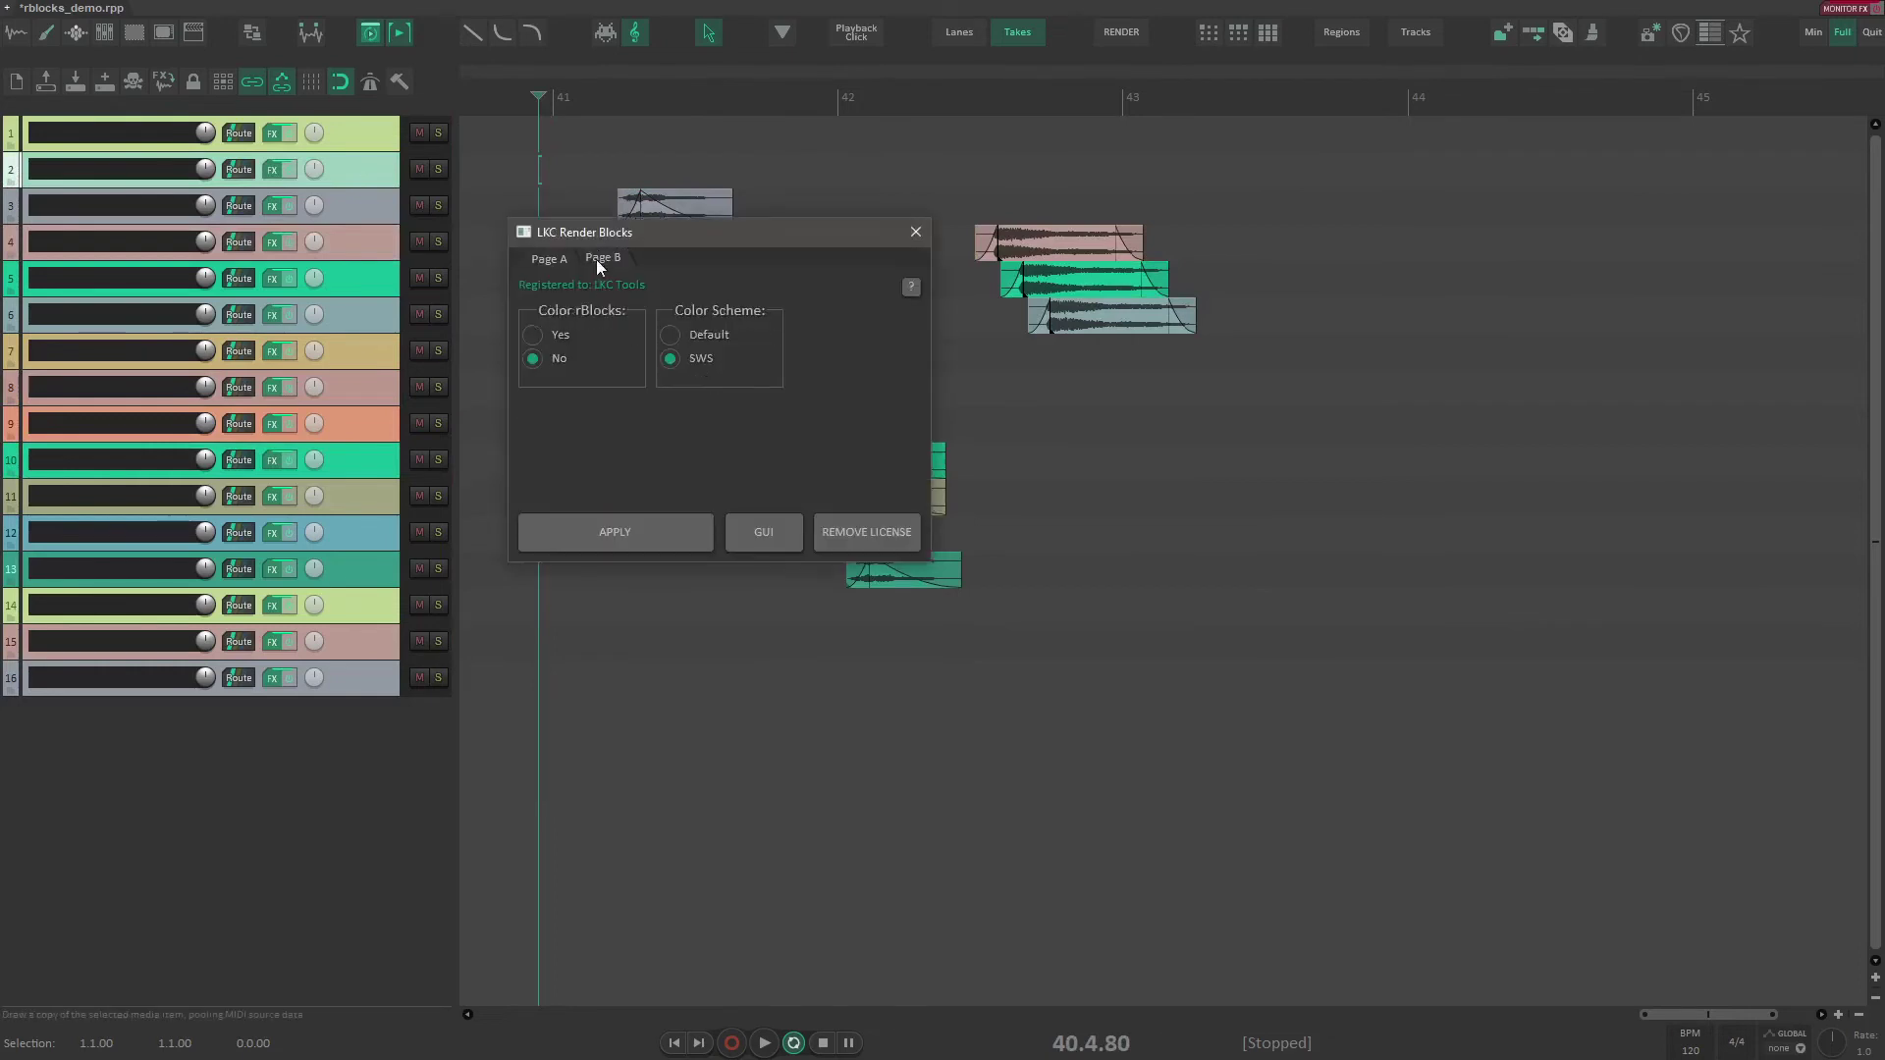
key("Escape")
left_click_drag(539, 147, 1249, 648)
key("r")
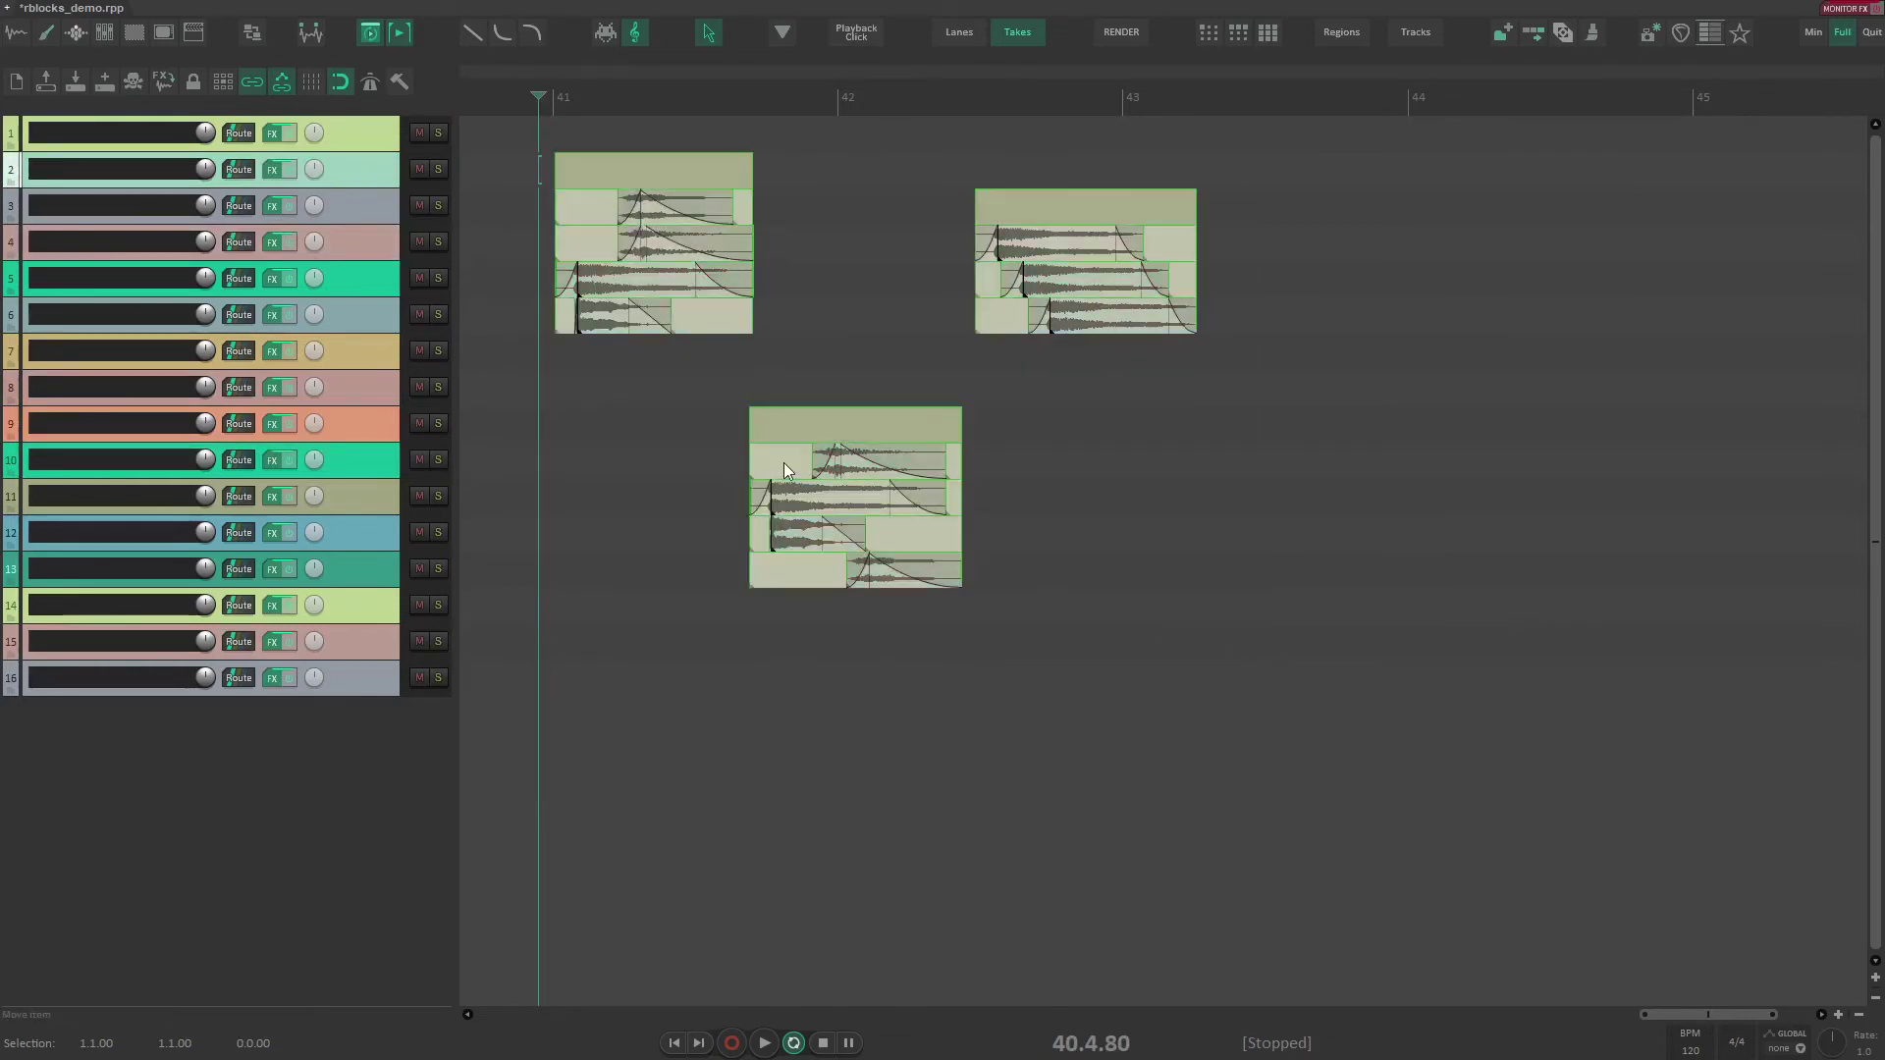
Step: Examine the Color Scheme setting and the custom colors stored in SWS Color Management
key("shift+r")
left_click(678, 347)
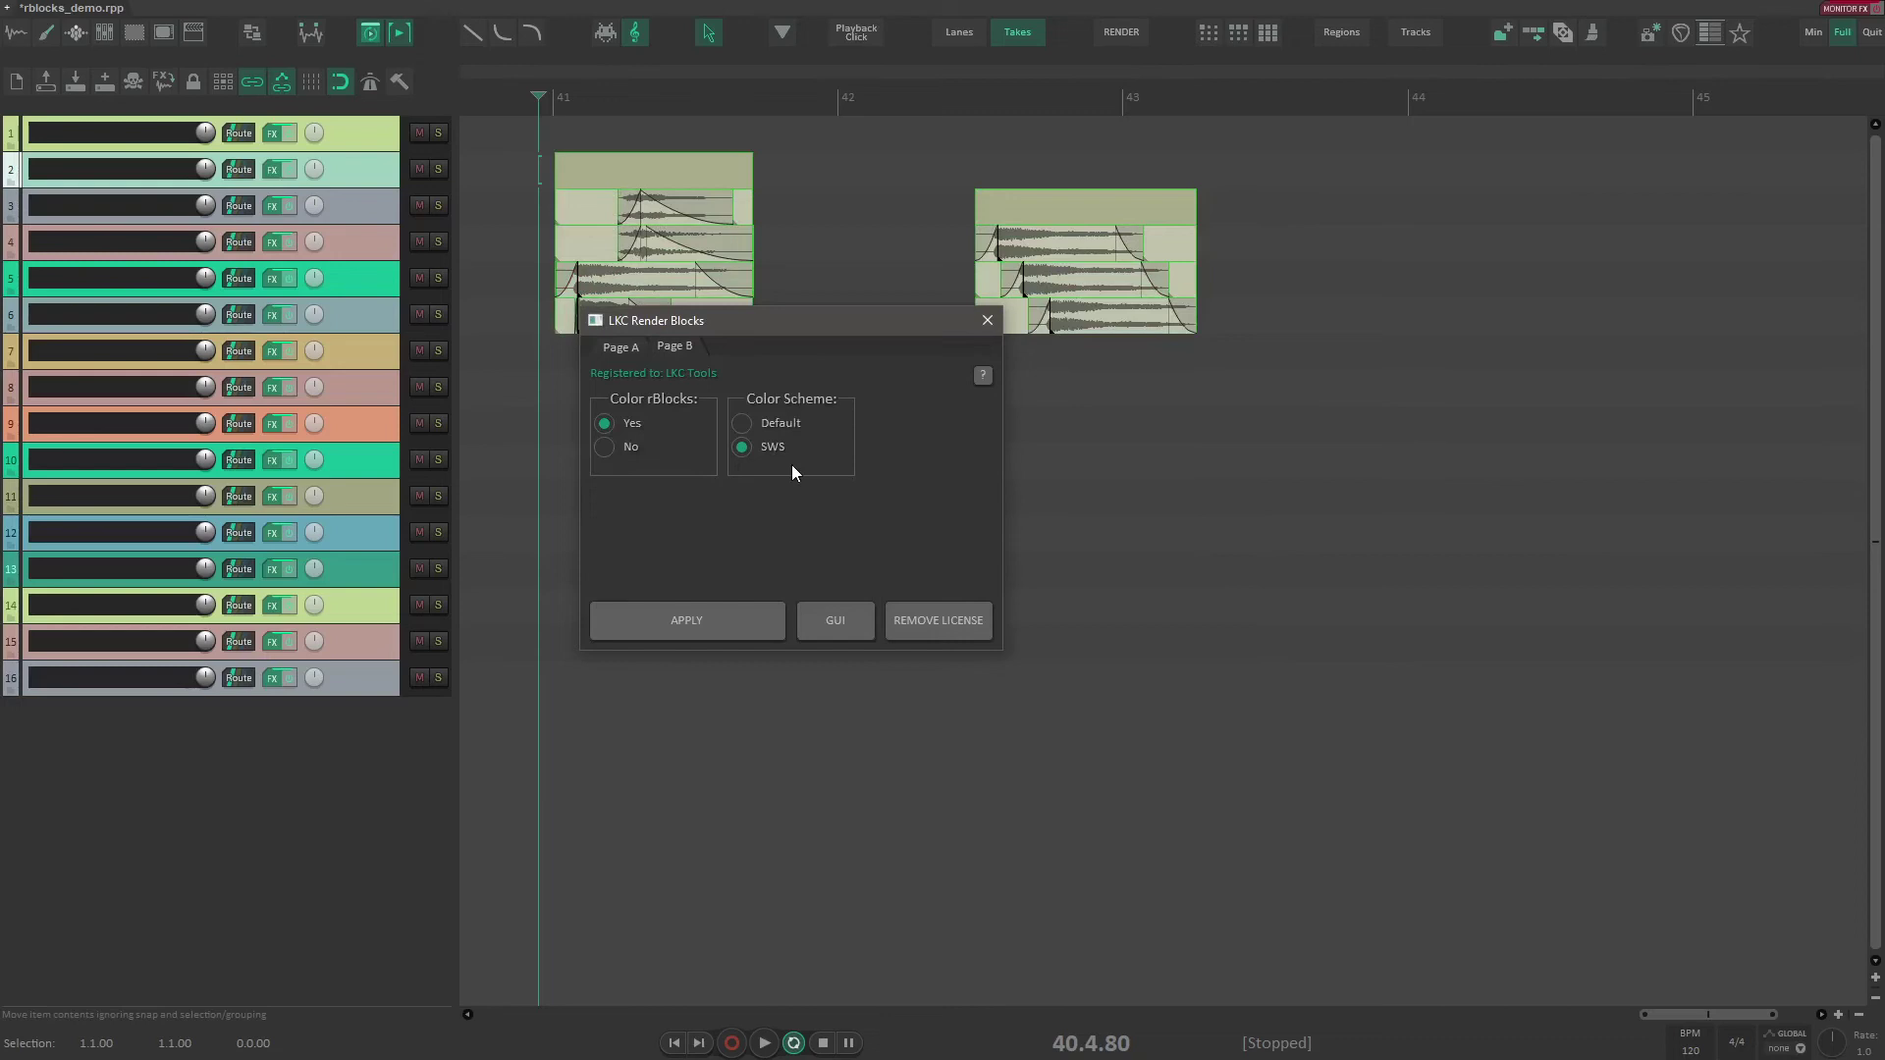
left_click(985, 326)
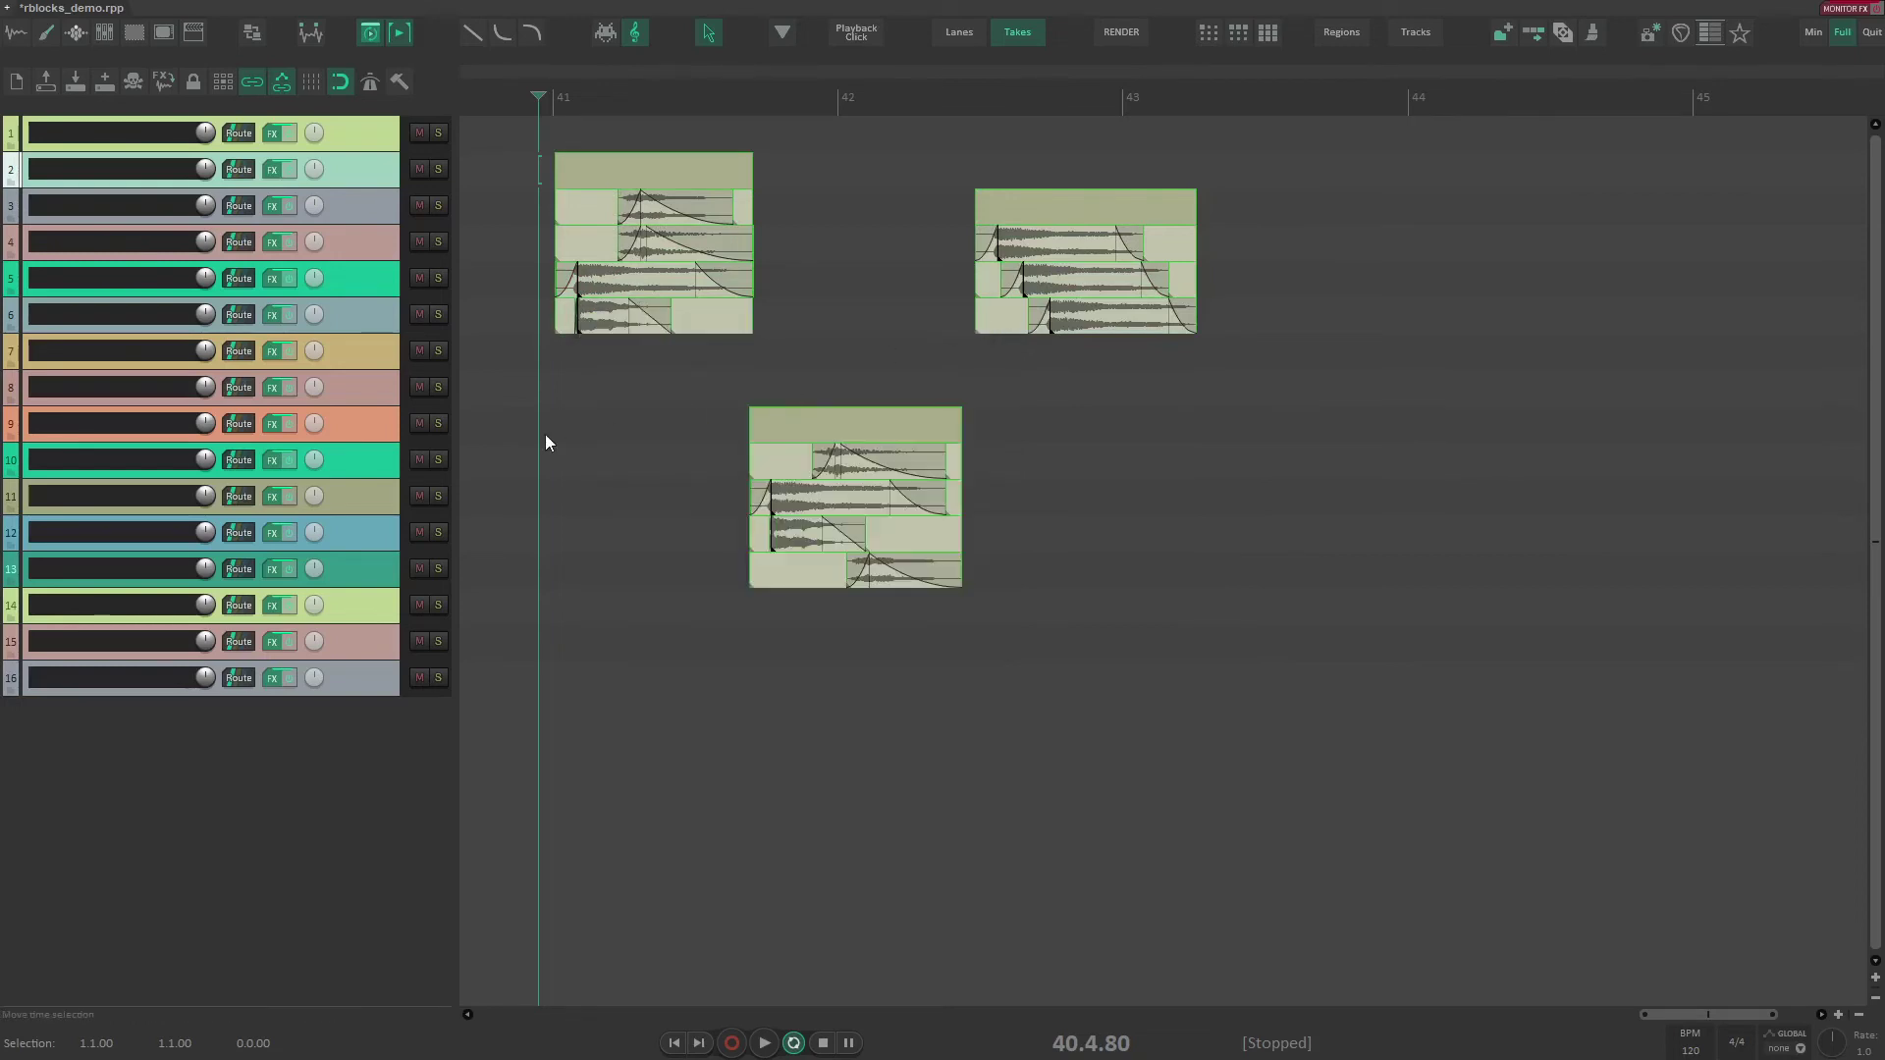
key("q")
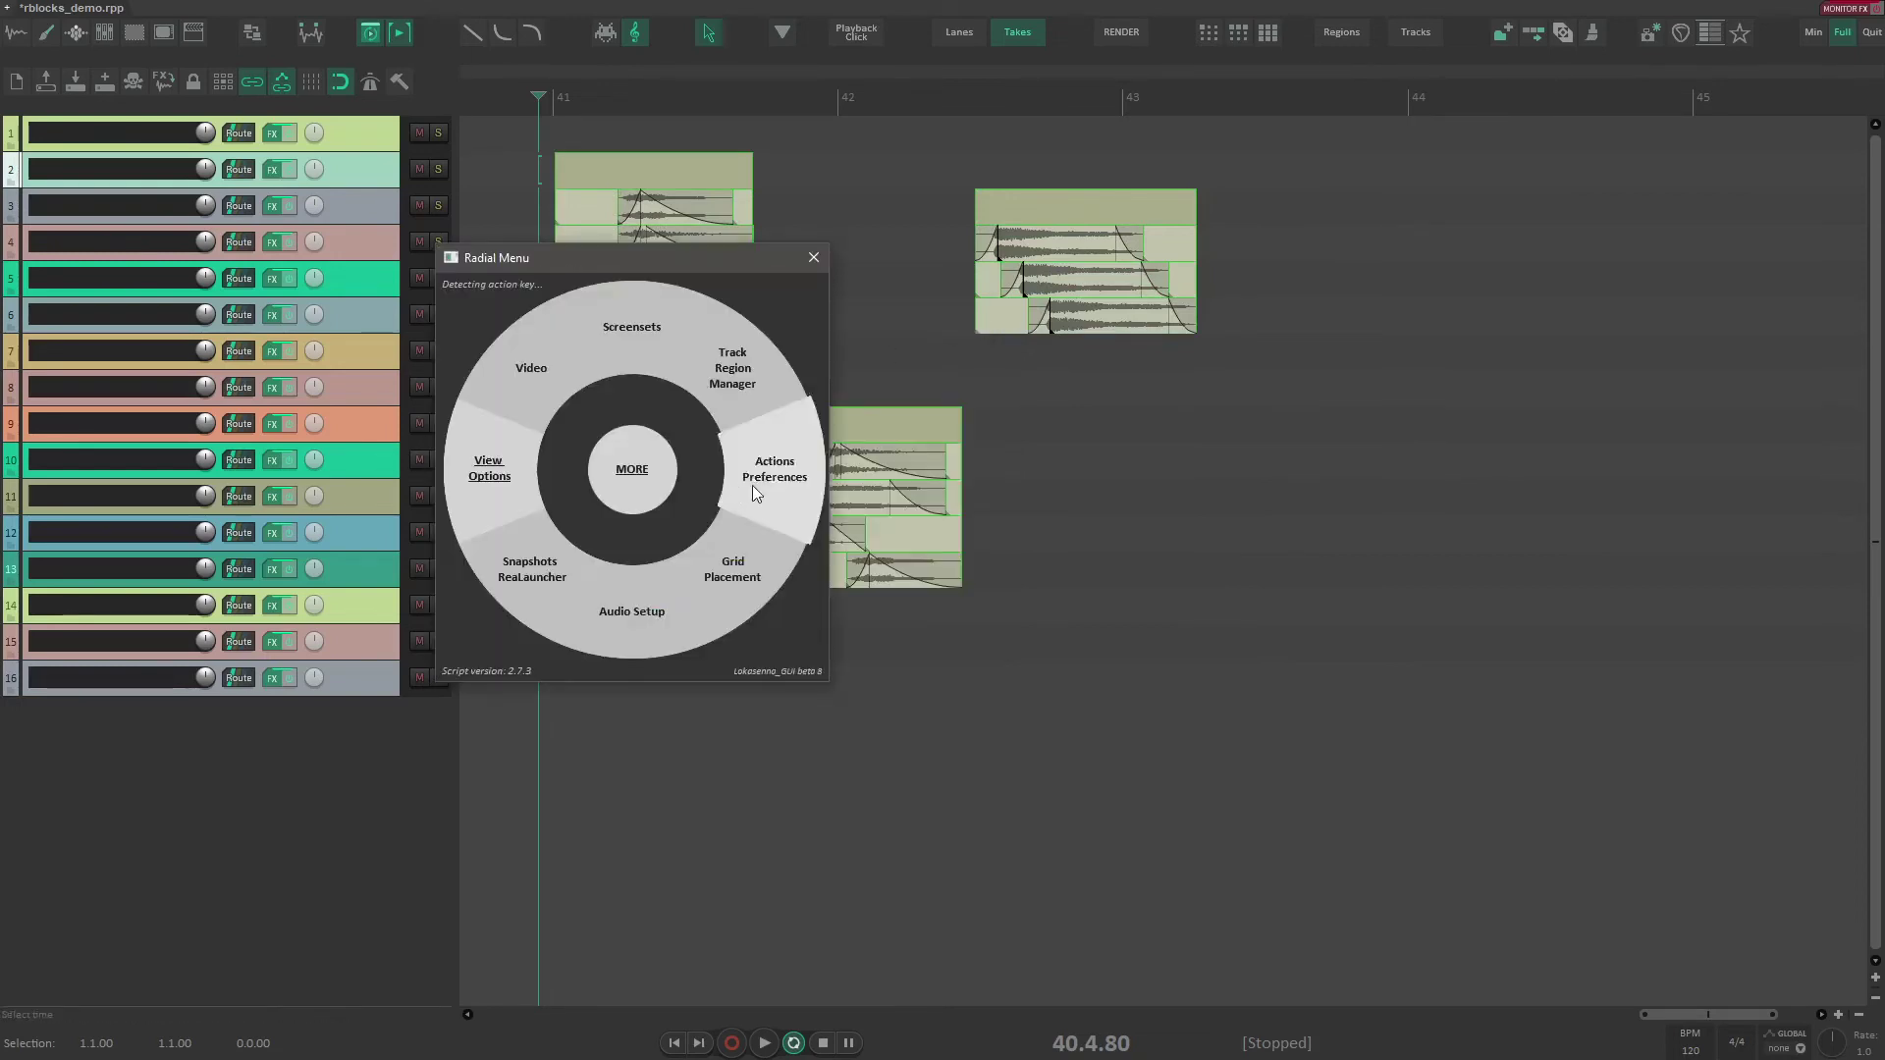
left_click(752, 485)
type("custom colo")
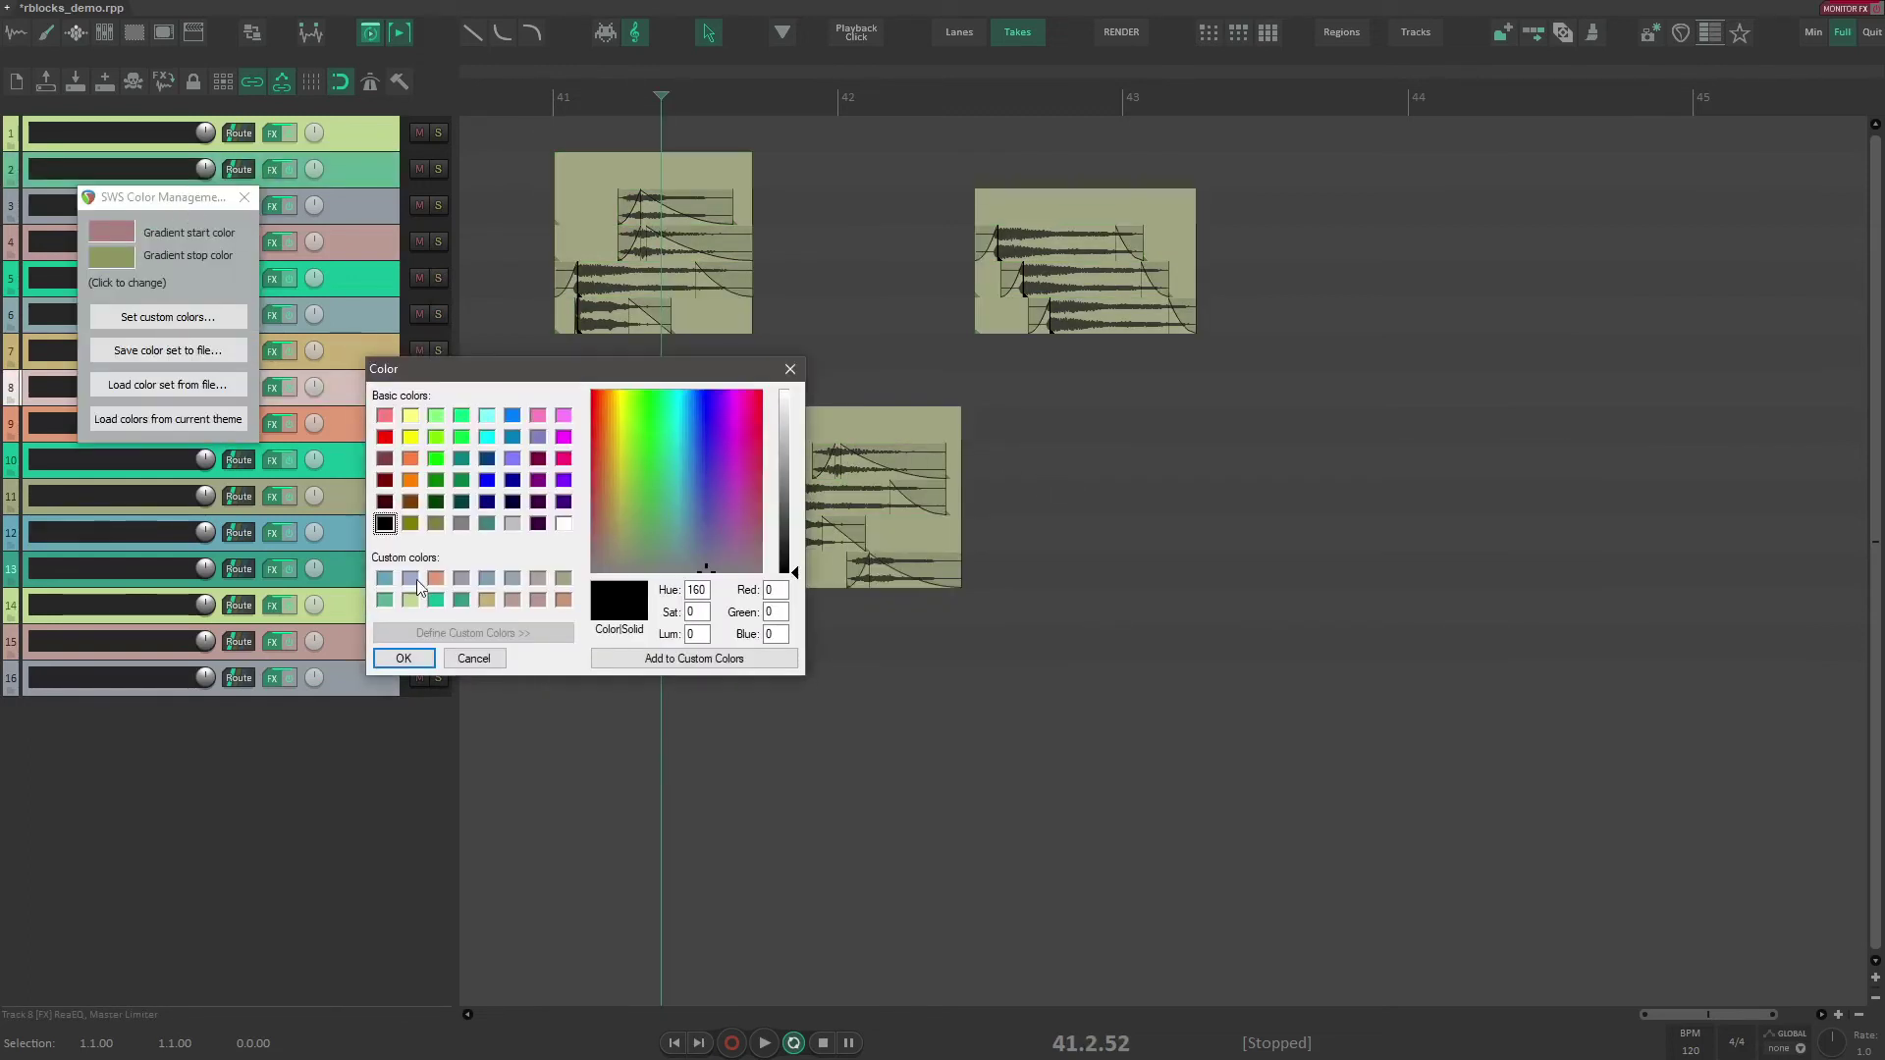
key("Escape")
key("Escape")
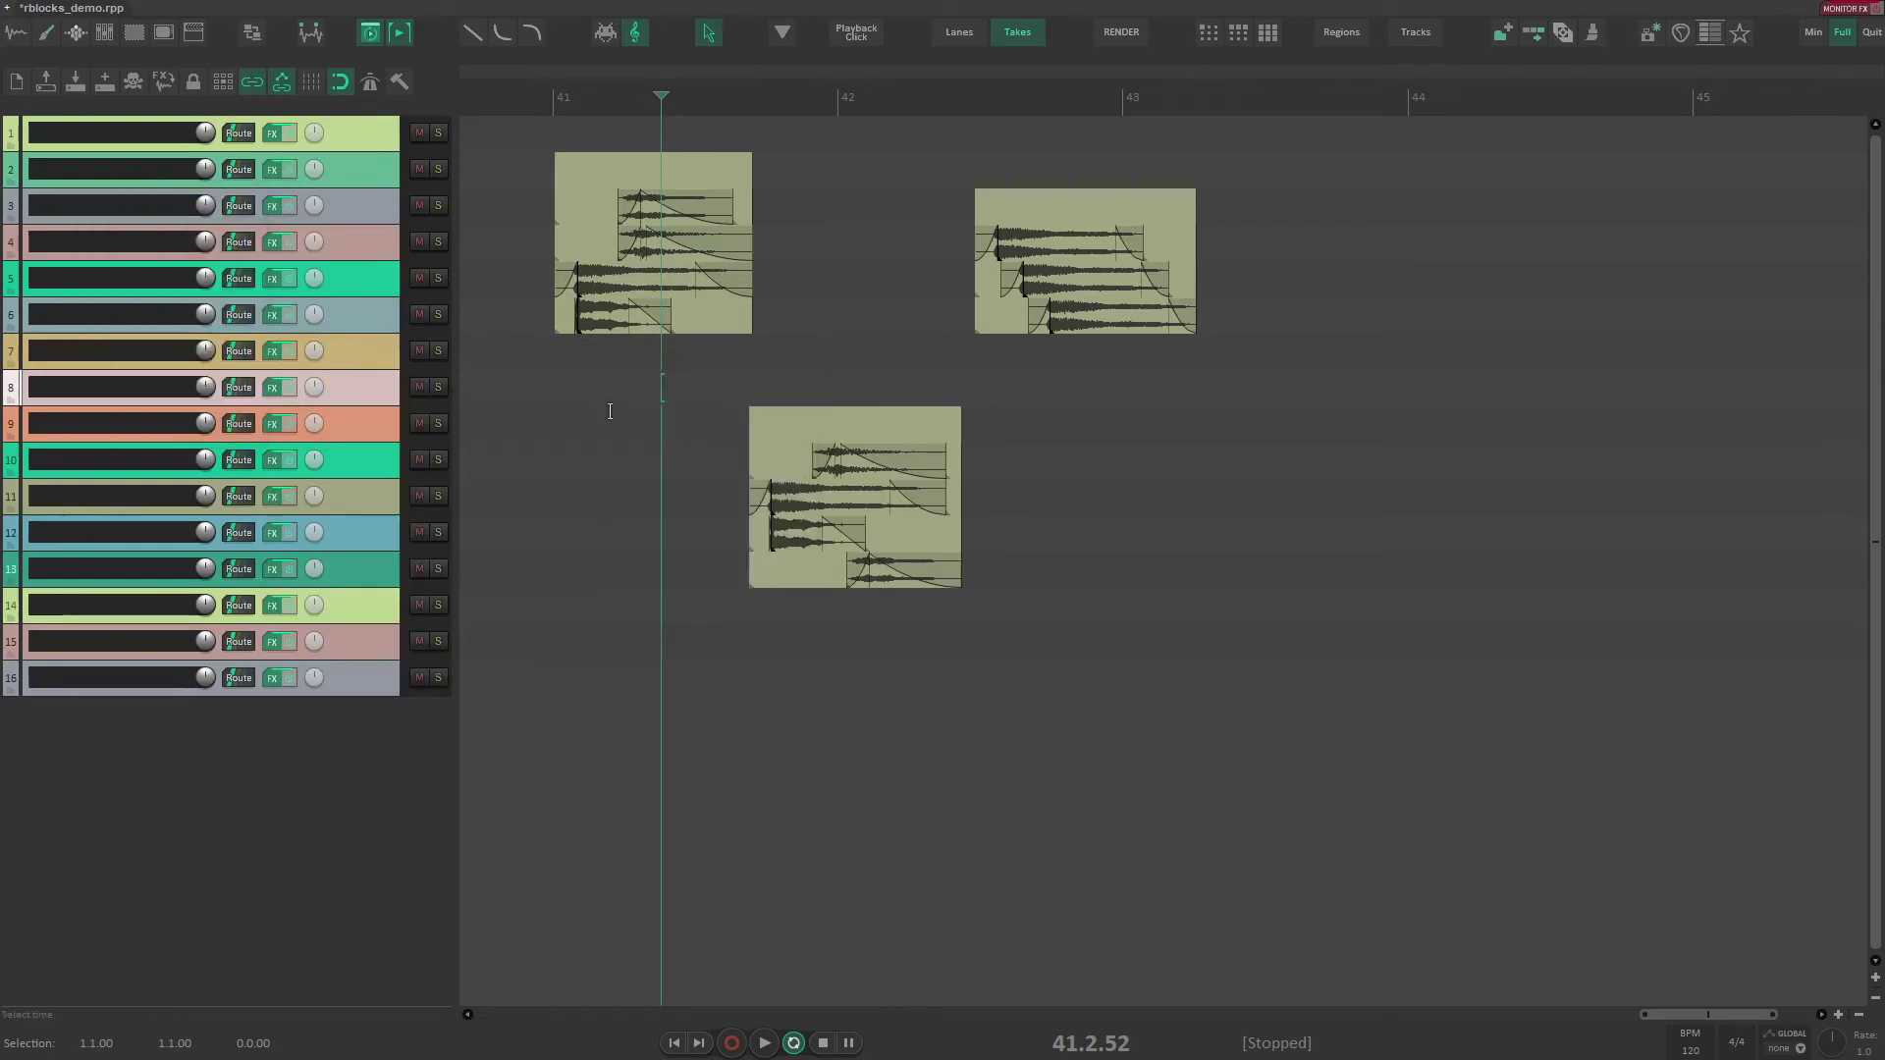
Step: Set Color Scheme to Default, apply it, and recreate the blocks around the three item groups
key("ctrl+alt+r")
left_click(590, 359)
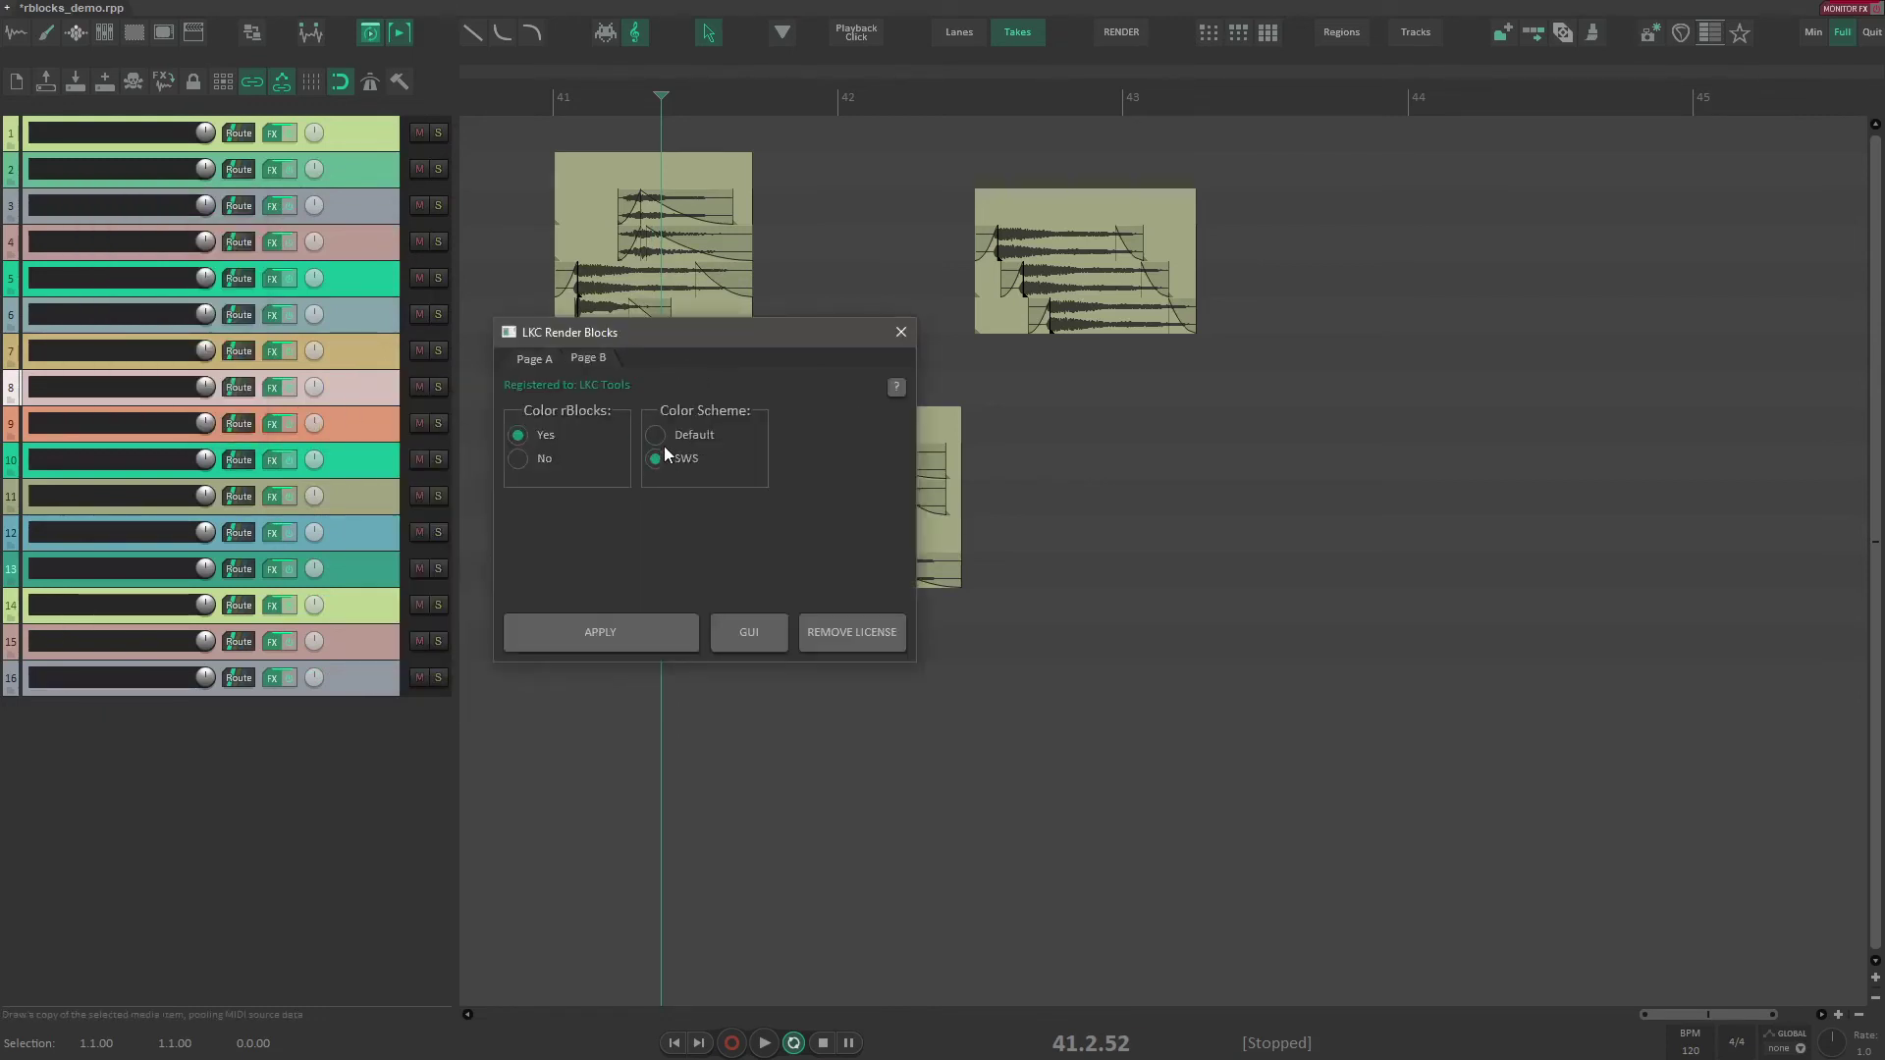
left_click(629, 624)
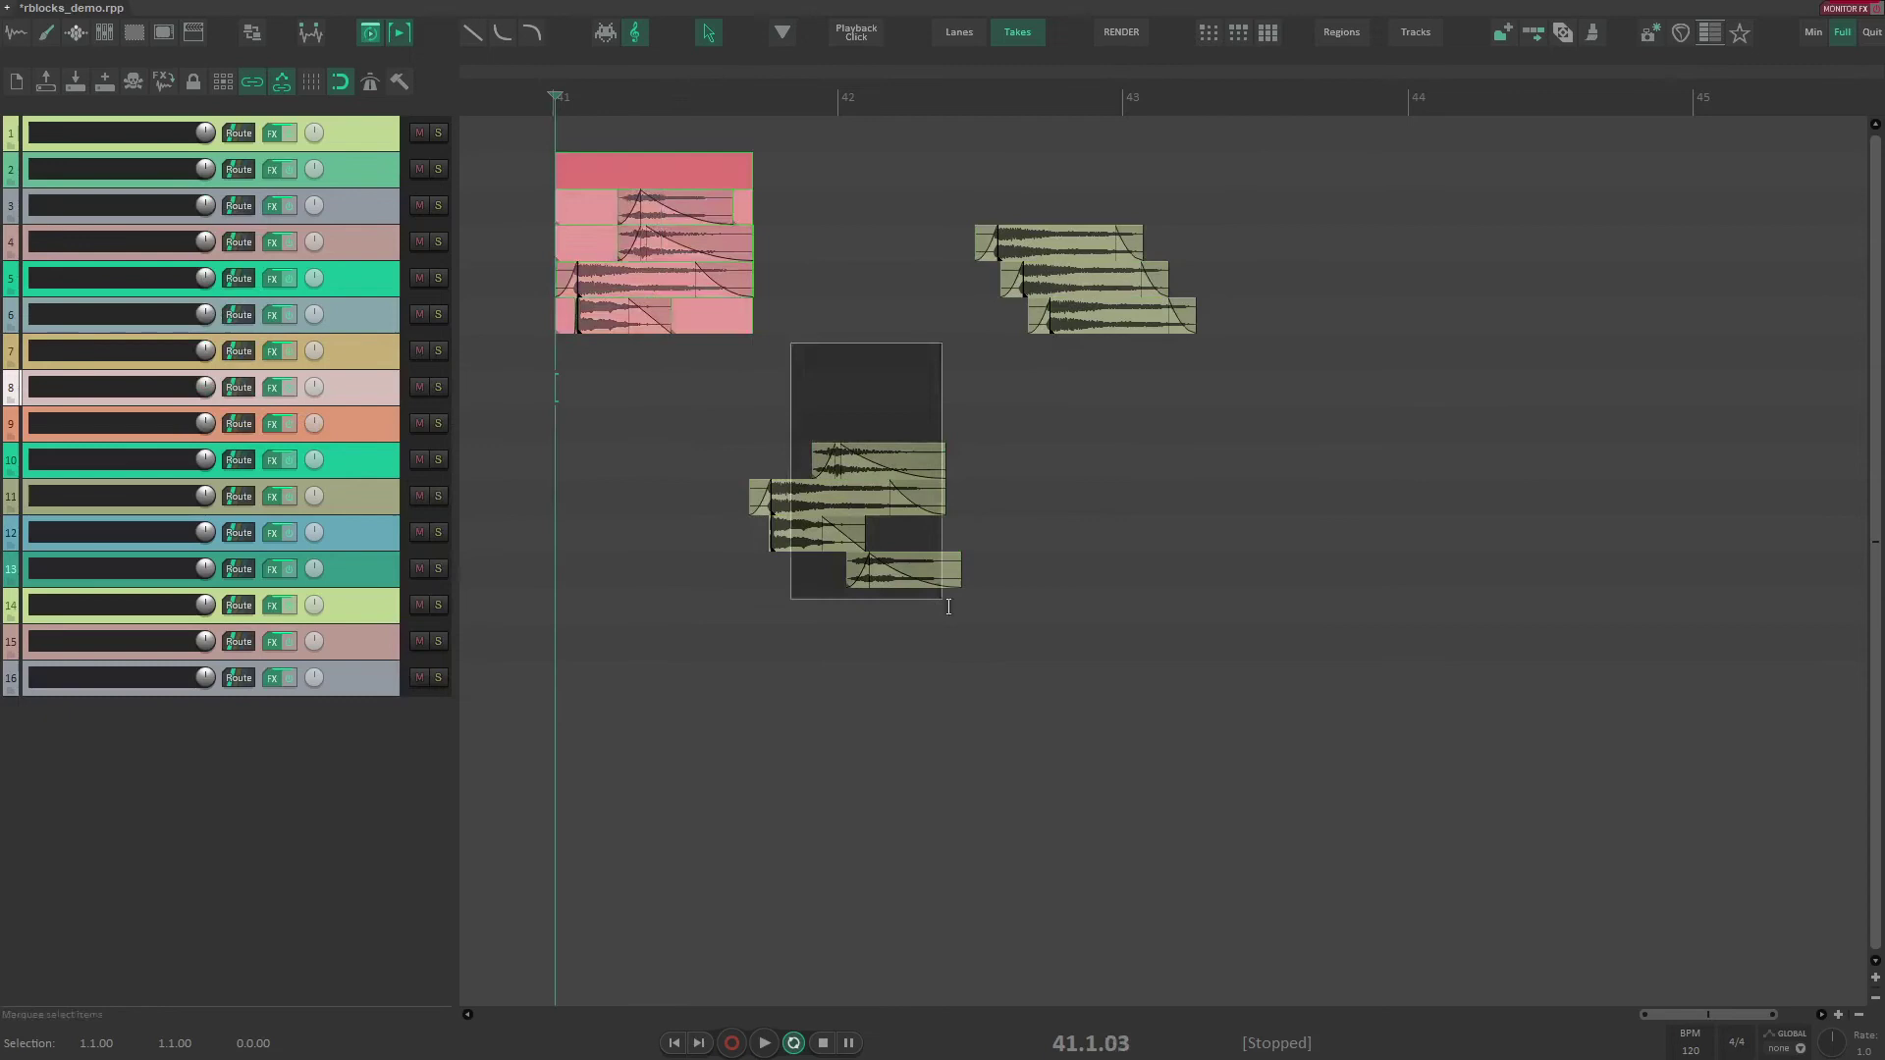
key("r")
Step: Copy the yellow block to track 8, near bar 43, and rebuild all four blocks with newly assigned colors
left_click_drag(1048, 206, 1243, 386)
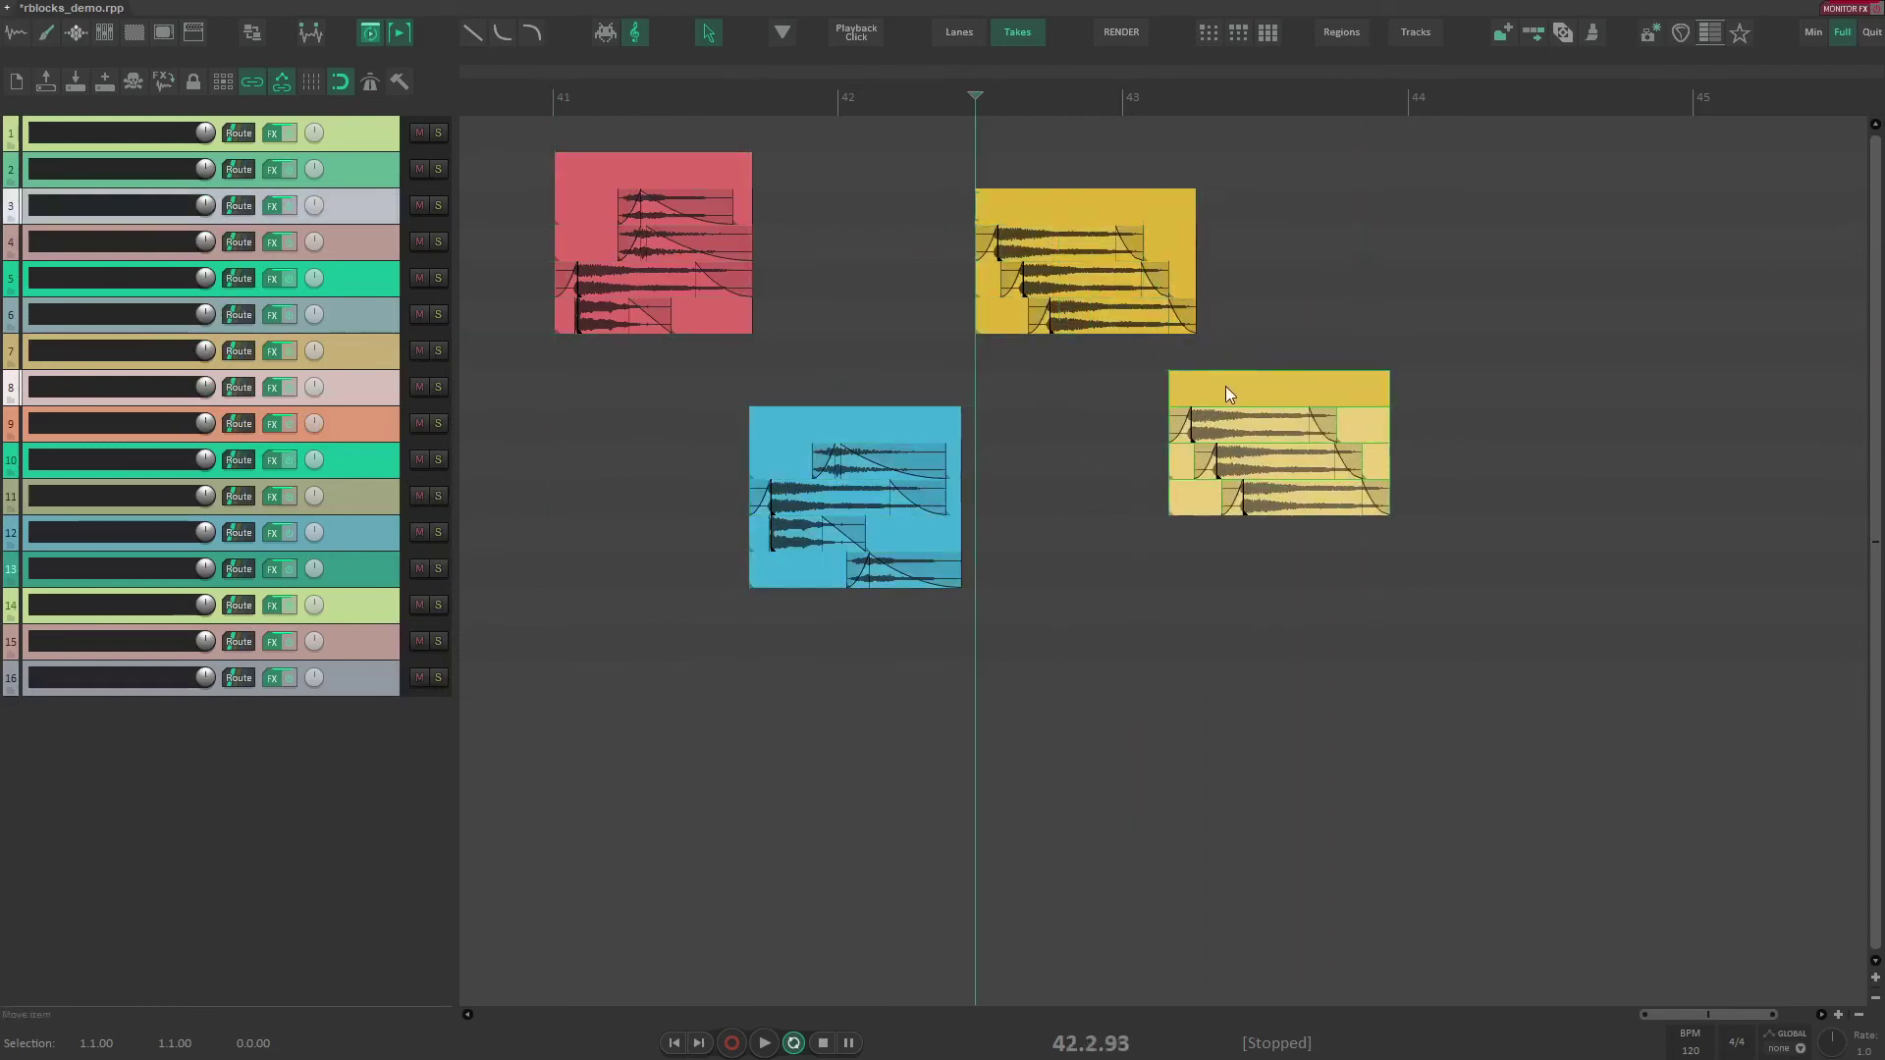
key("ctrl+a")
key("r")
left_click_drag(602, 219, 933, 579)
key("r")
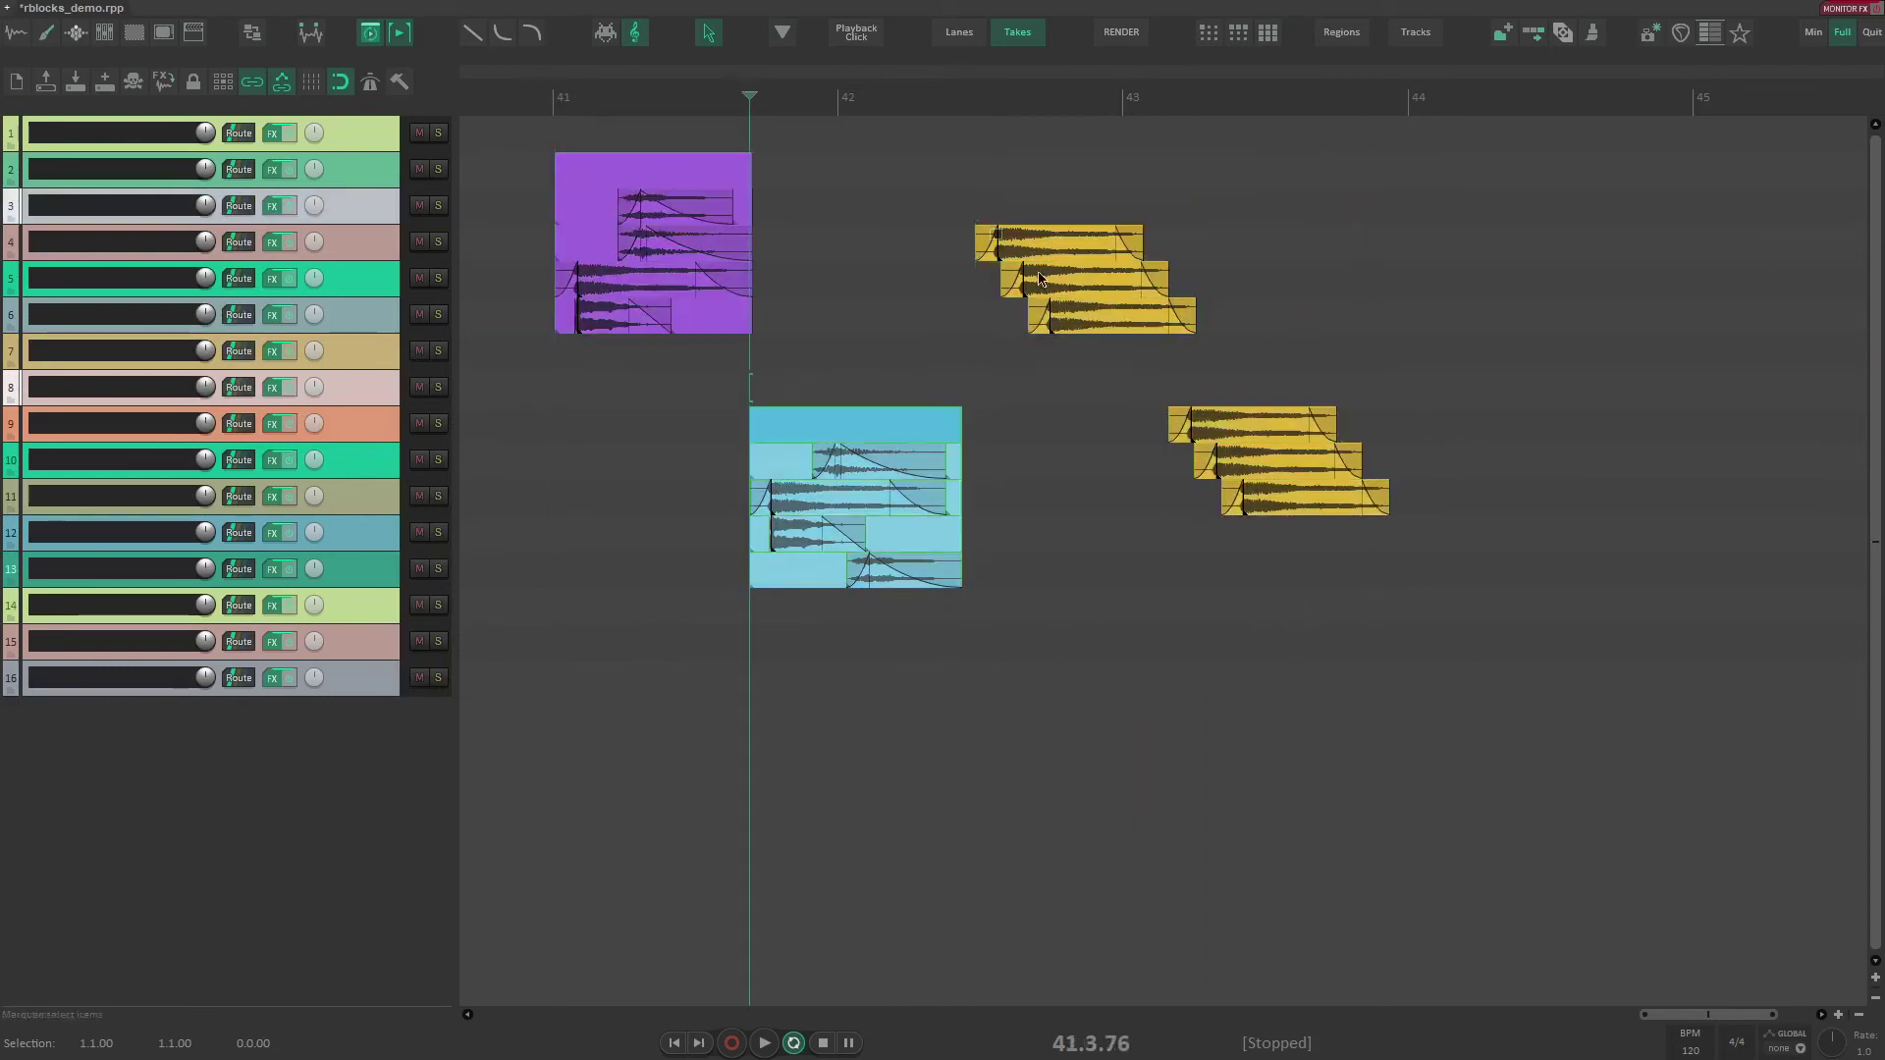
left_click_drag(1031, 282, 1149, 343)
key("r")
left_click_drag(1188, 398, 1367, 526)
key("r")
left_click(1151, 620)
Step: Set the Render Blocks GUI color to orange and apply it
key("ctrl+r")
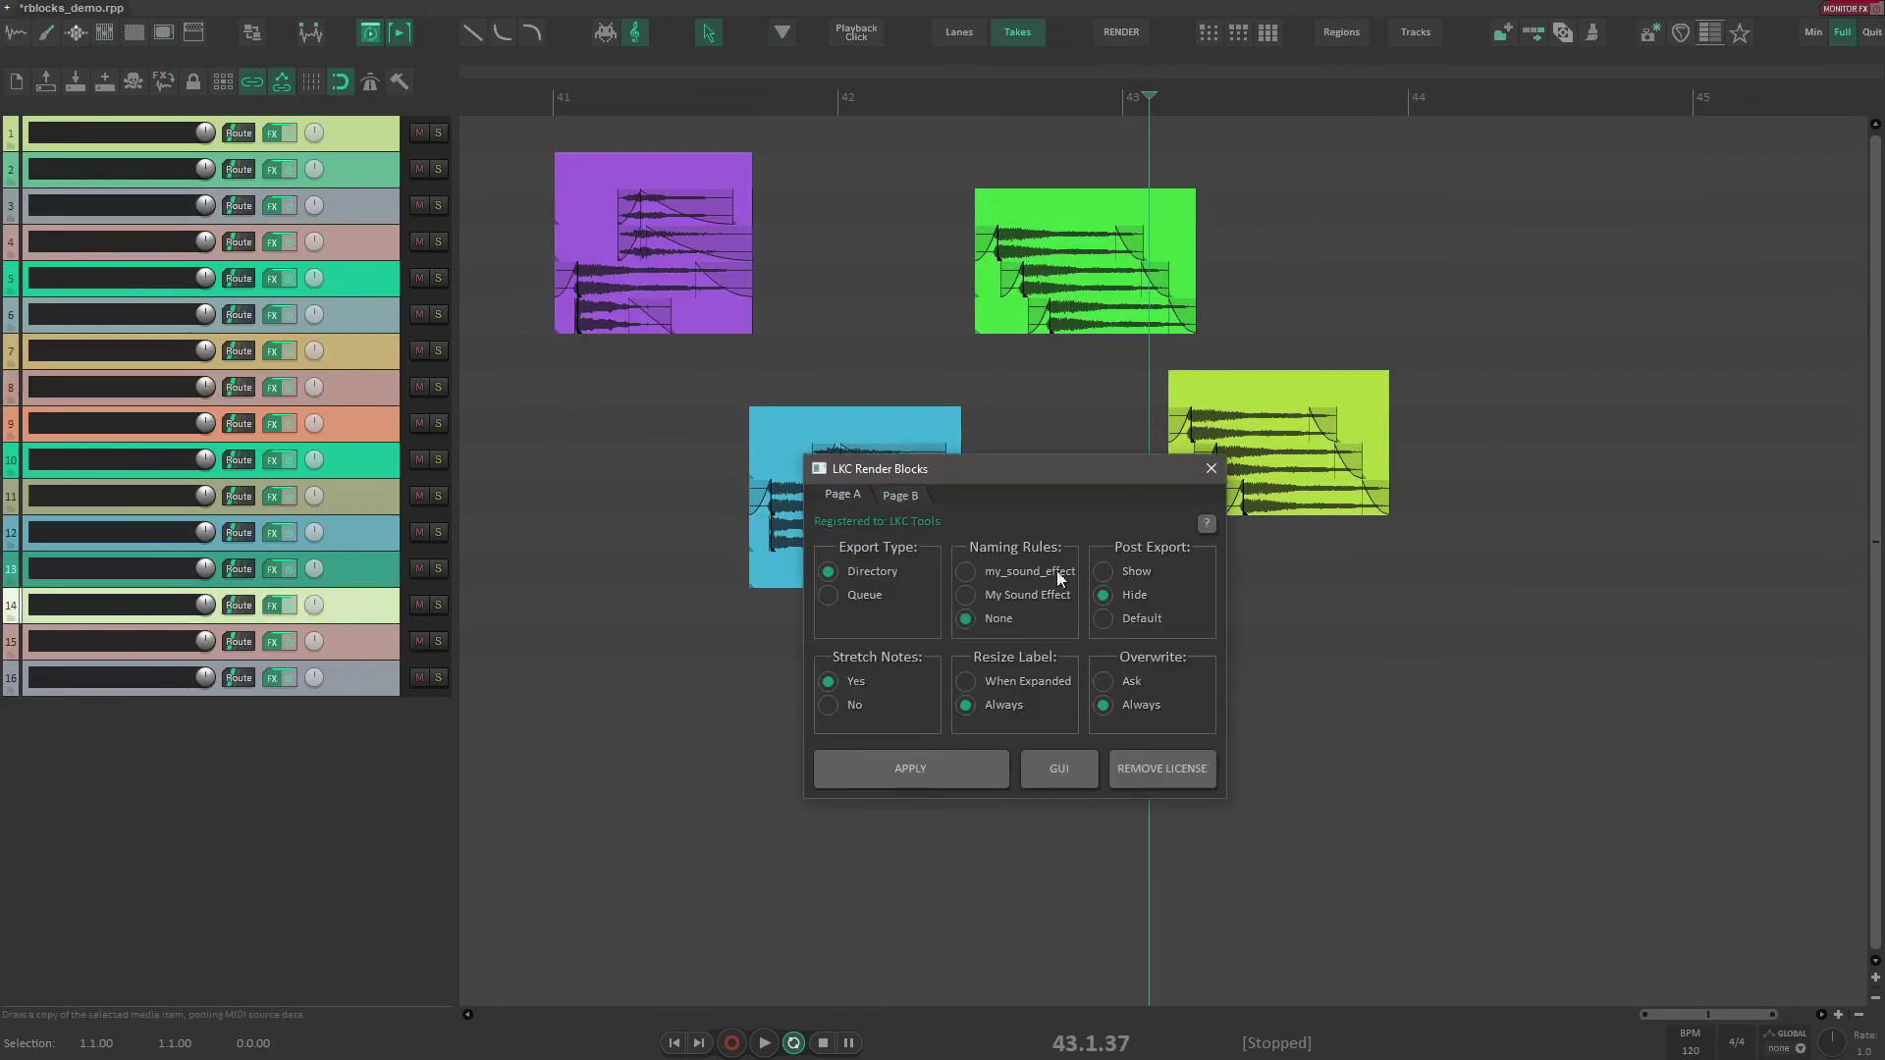
left_click(1074, 756)
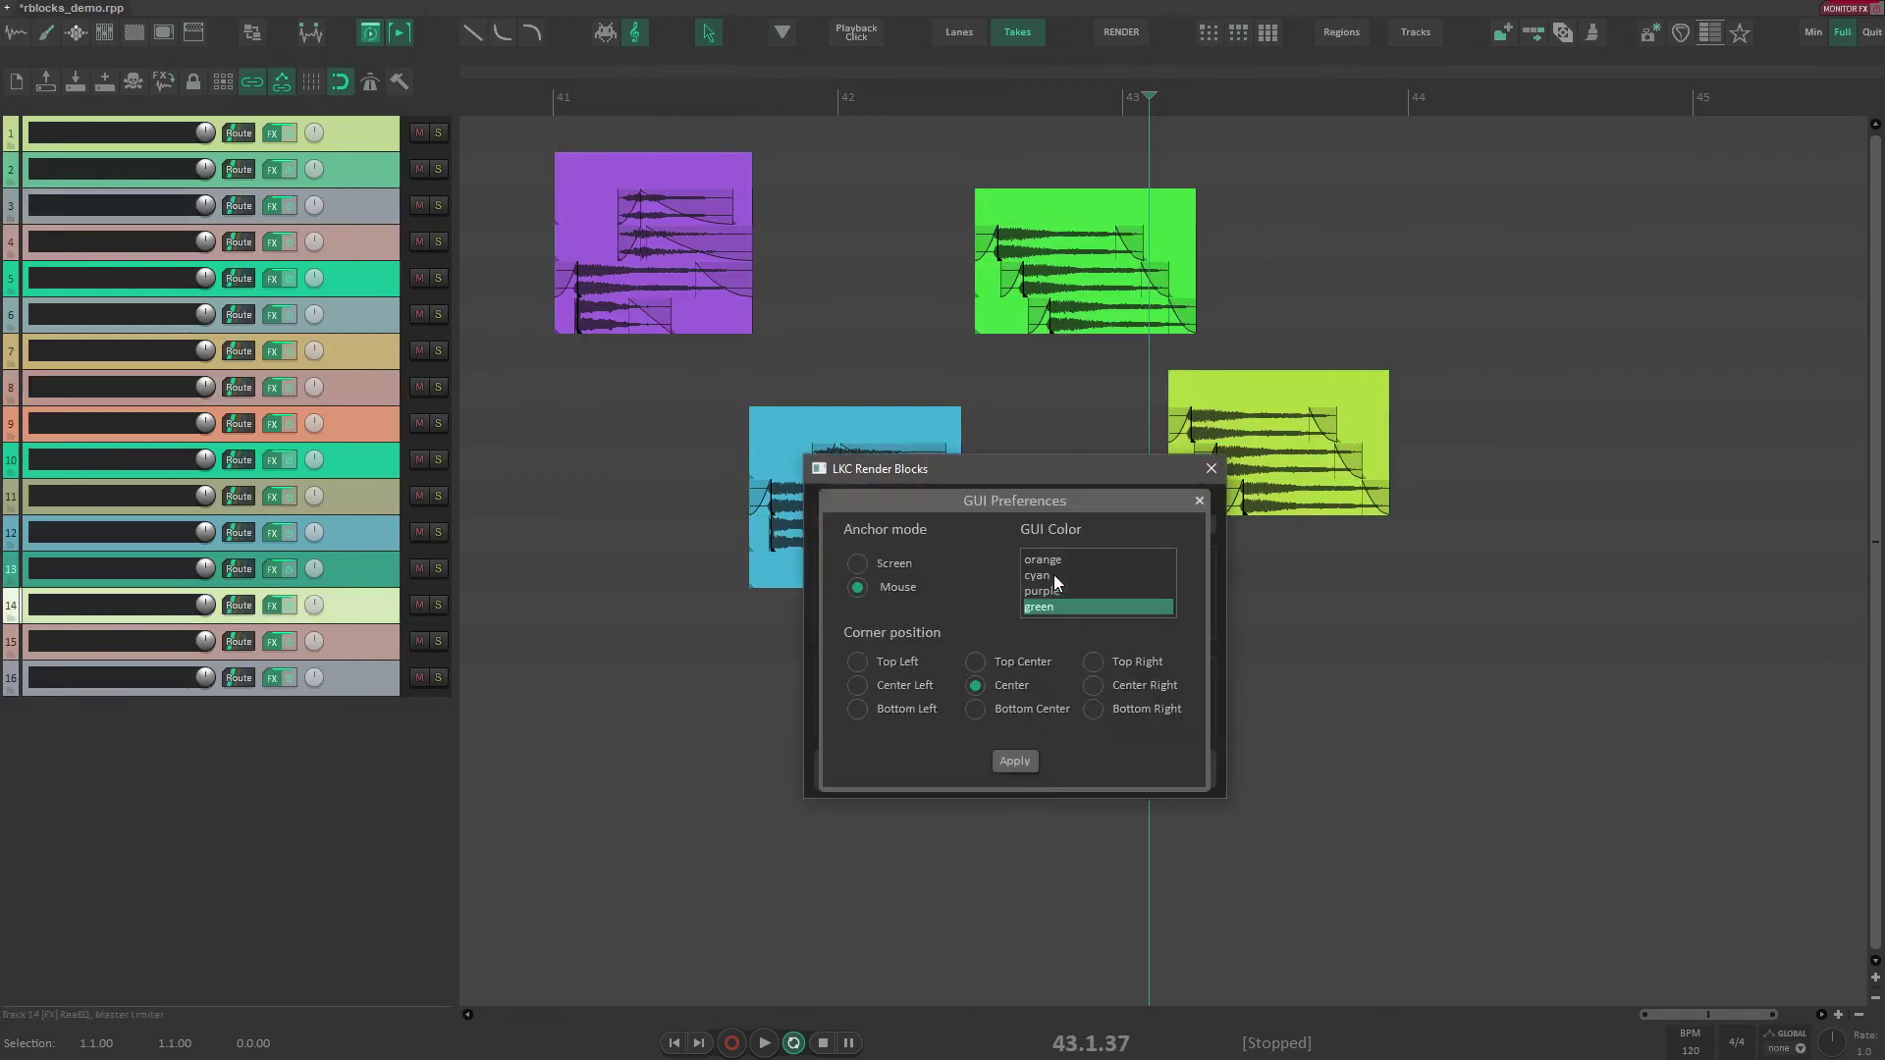
left_click(1046, 561)
left_click(1014, 761)
Step: Set the Render Blocks GUI color to purple, apply it, and select the blue block on track 9
left_click(1052, 575)
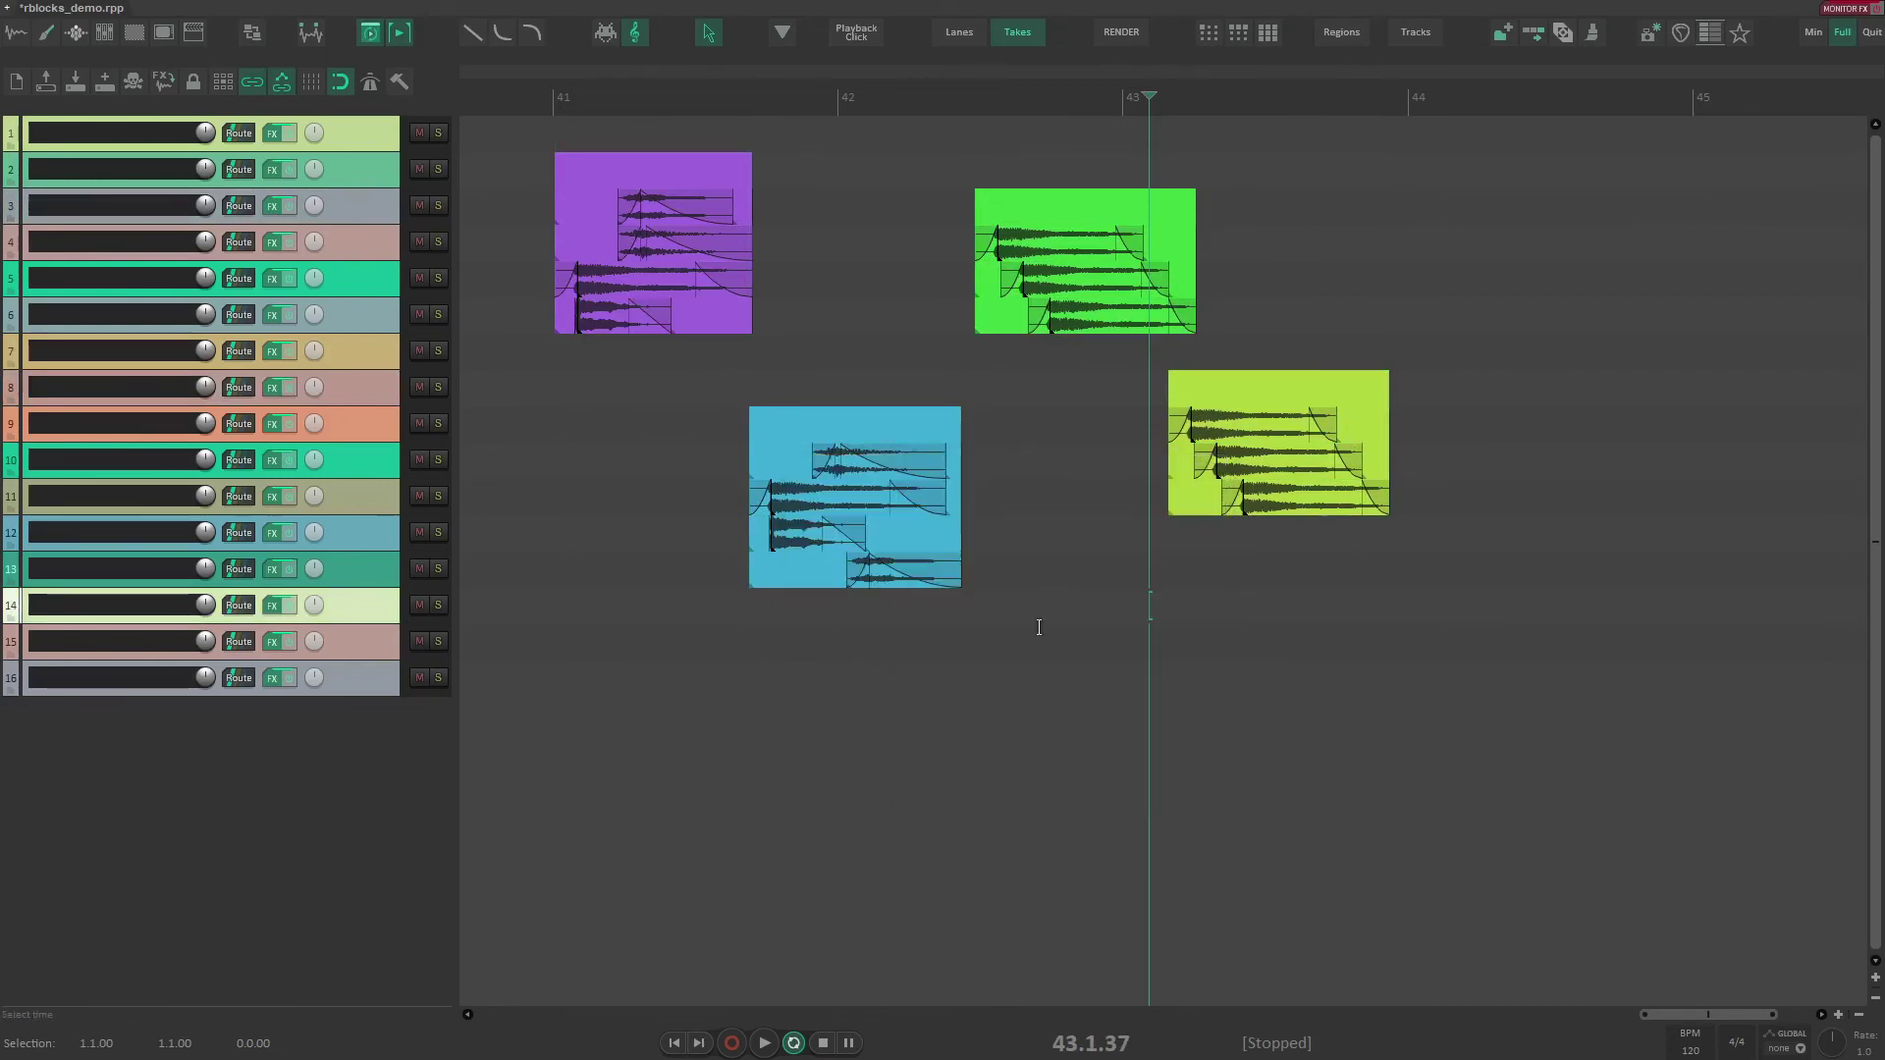
left_click(1078, 785)
left_click(1065, 609)
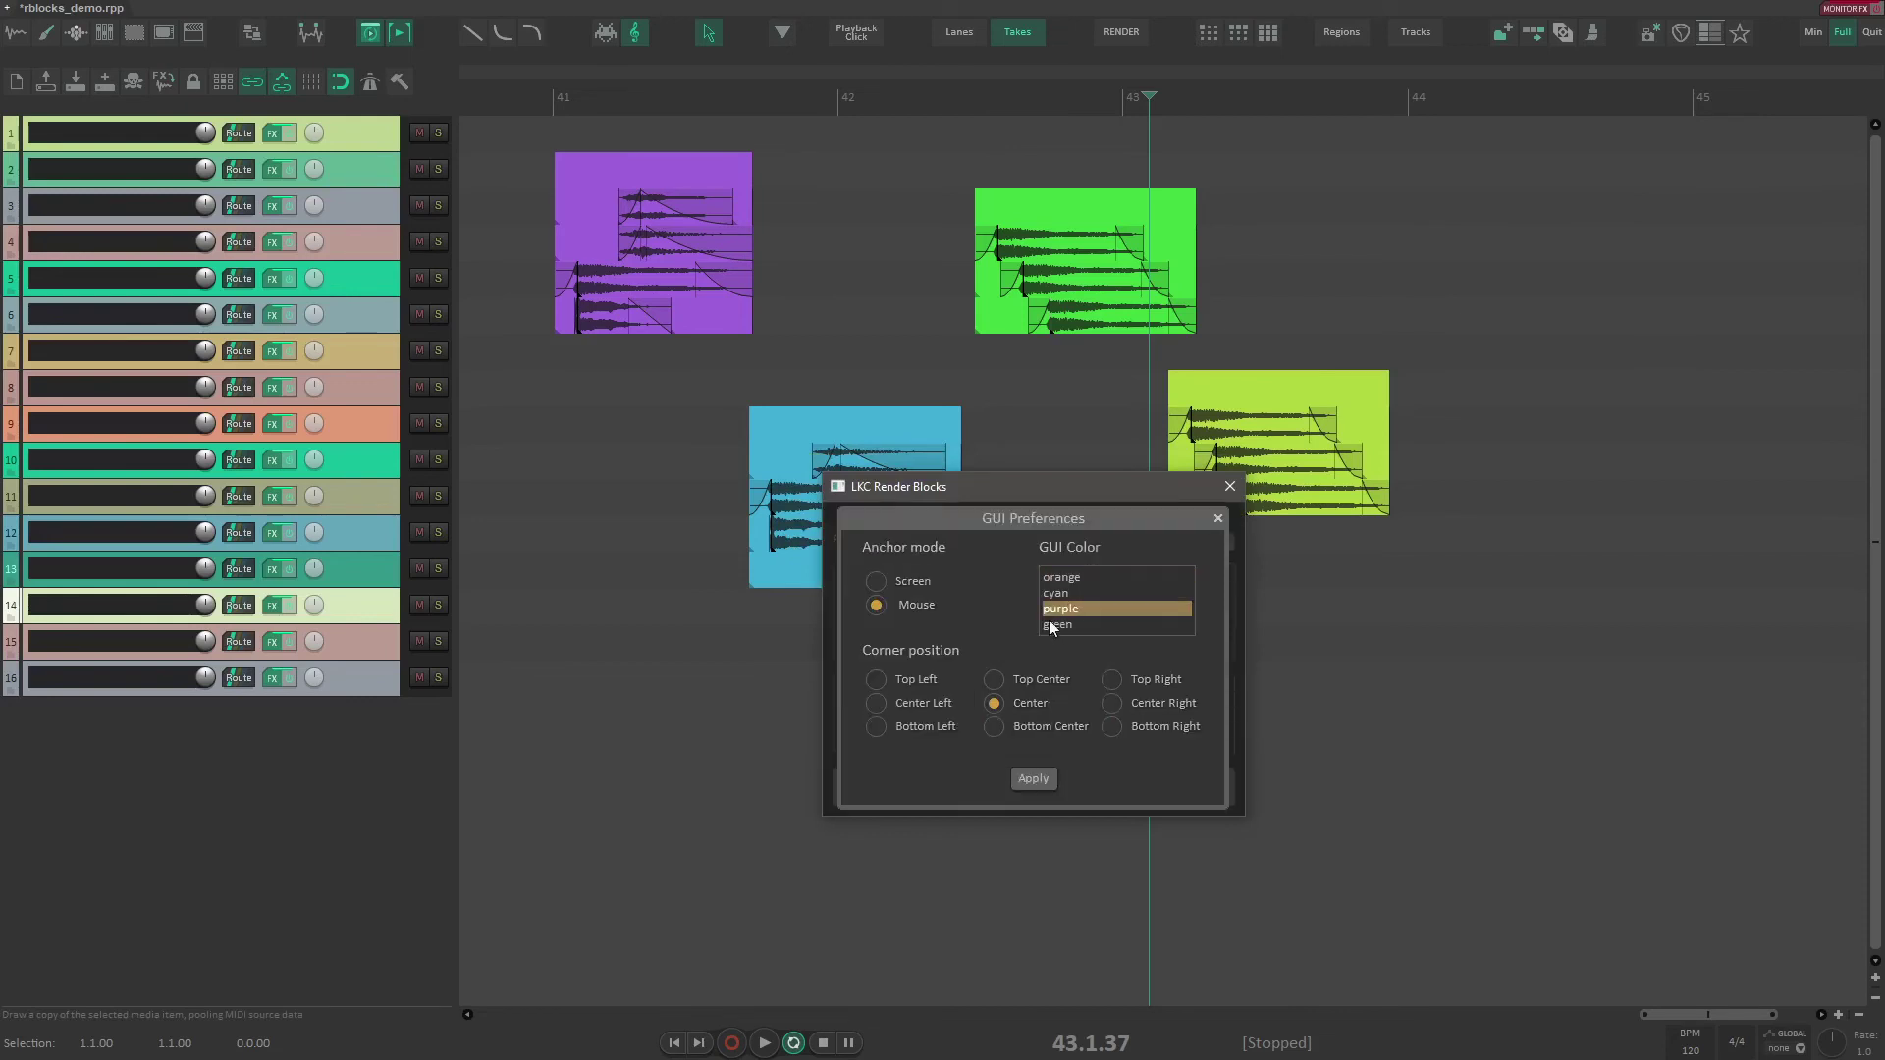
left_click(1038, 777)
left_click(1043, 575)
left_click(833, 410)
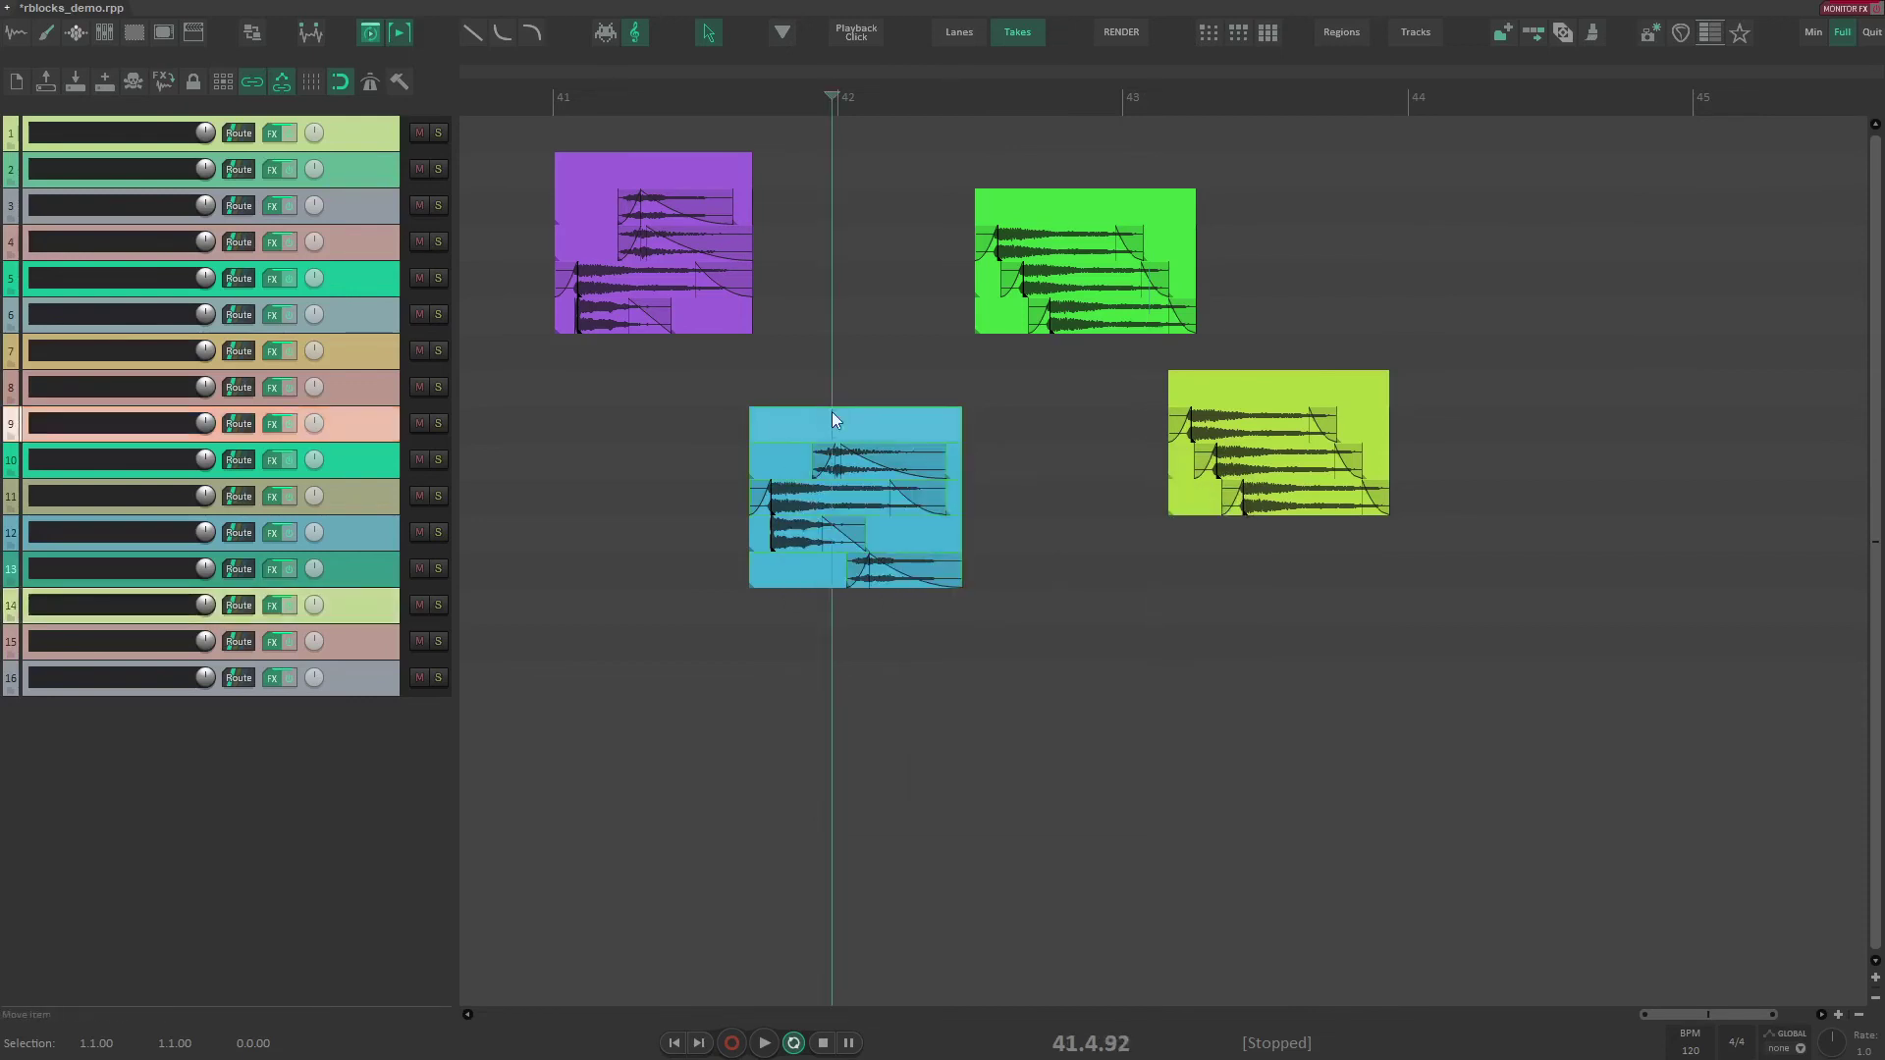
key("Tab")
key("Tab")
key("Escape")
Step: Set the GUI color to green and the window's corner position to Top Right, and apply the preferences
key("ctrl+alt+r")
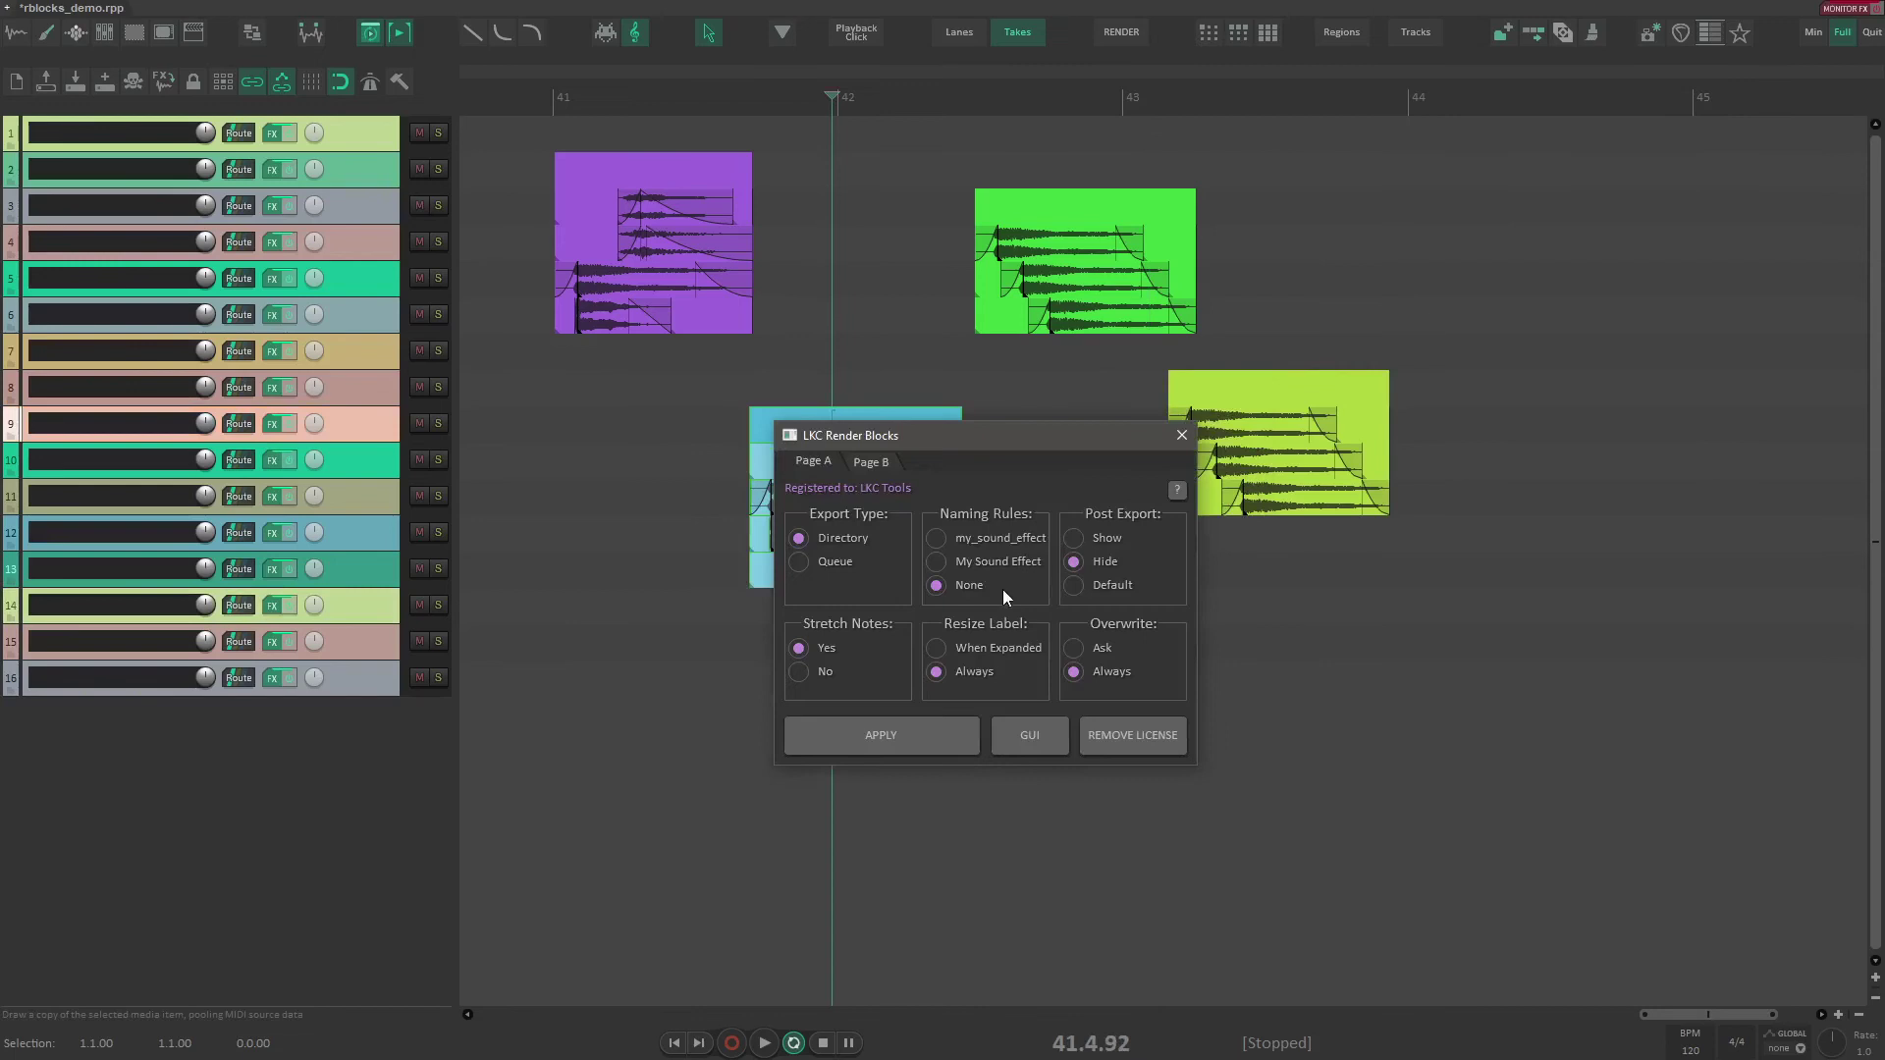
left_click(1027, 739)
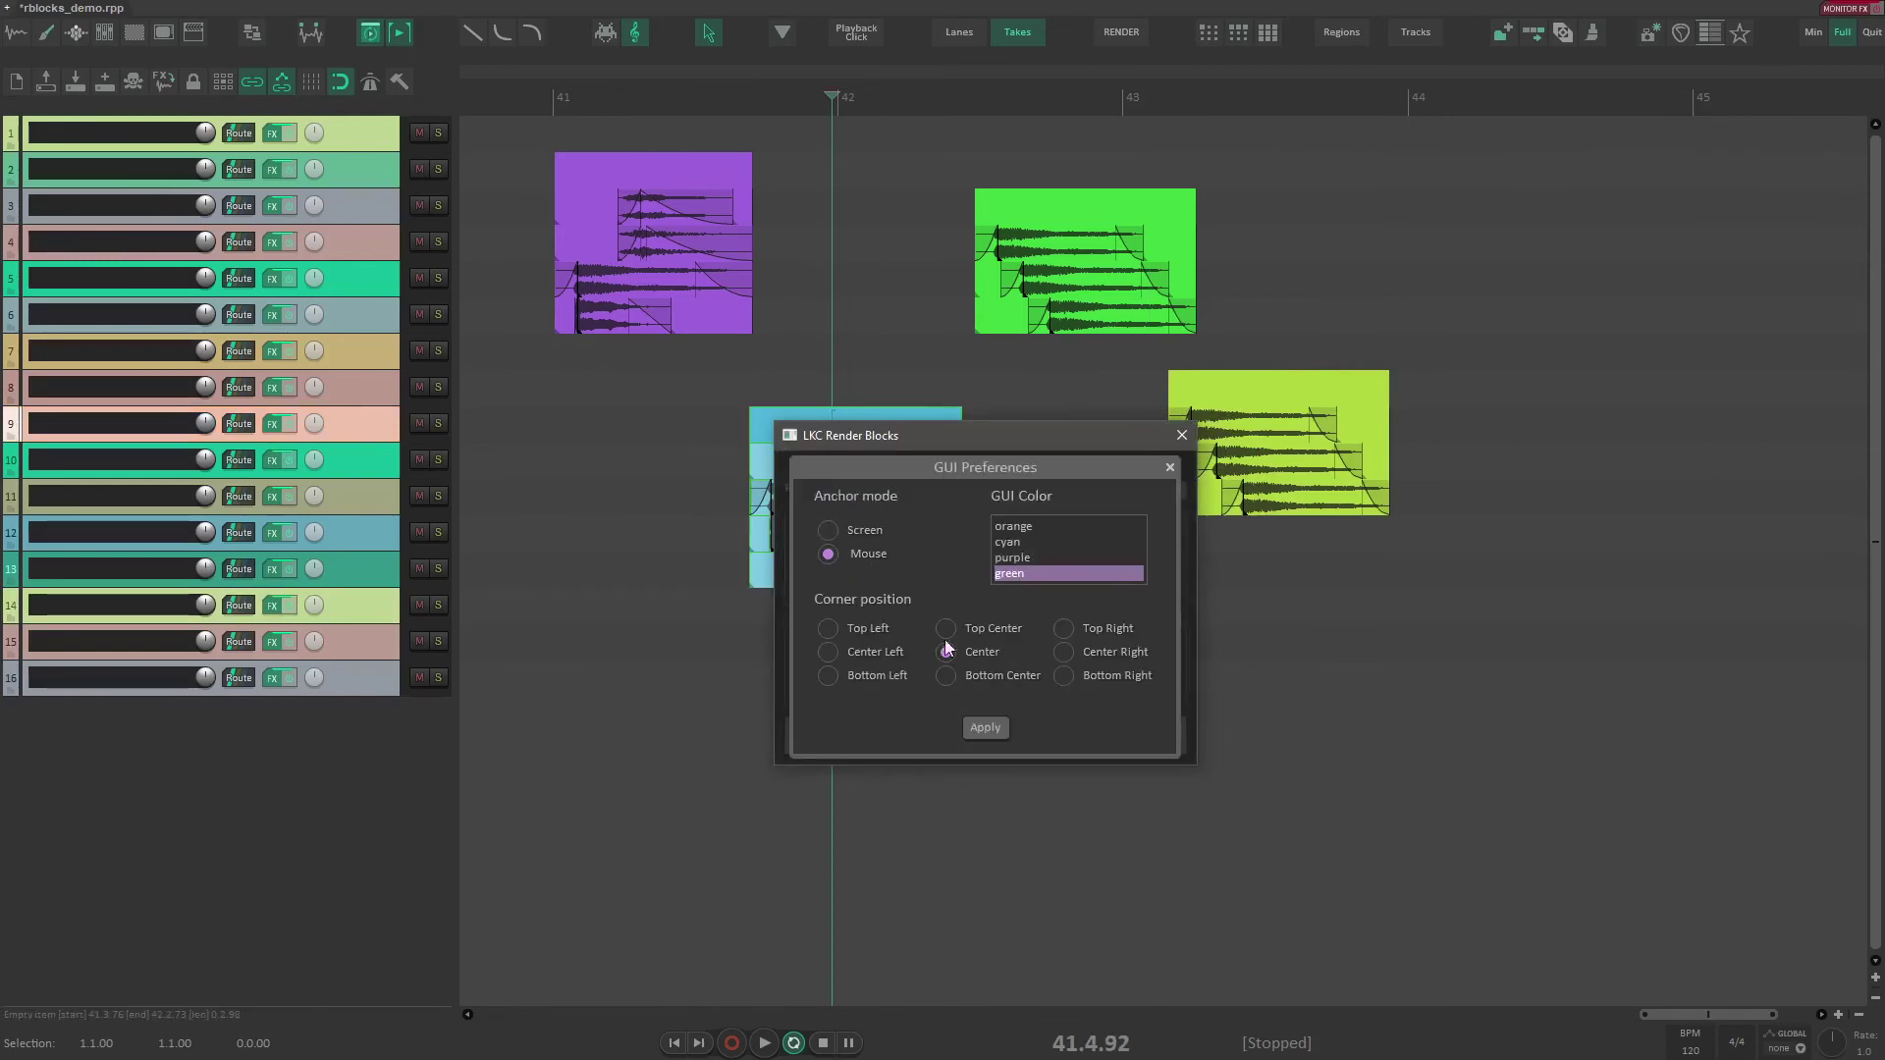
left_click(1066, 628)
left_click(1053, 581)
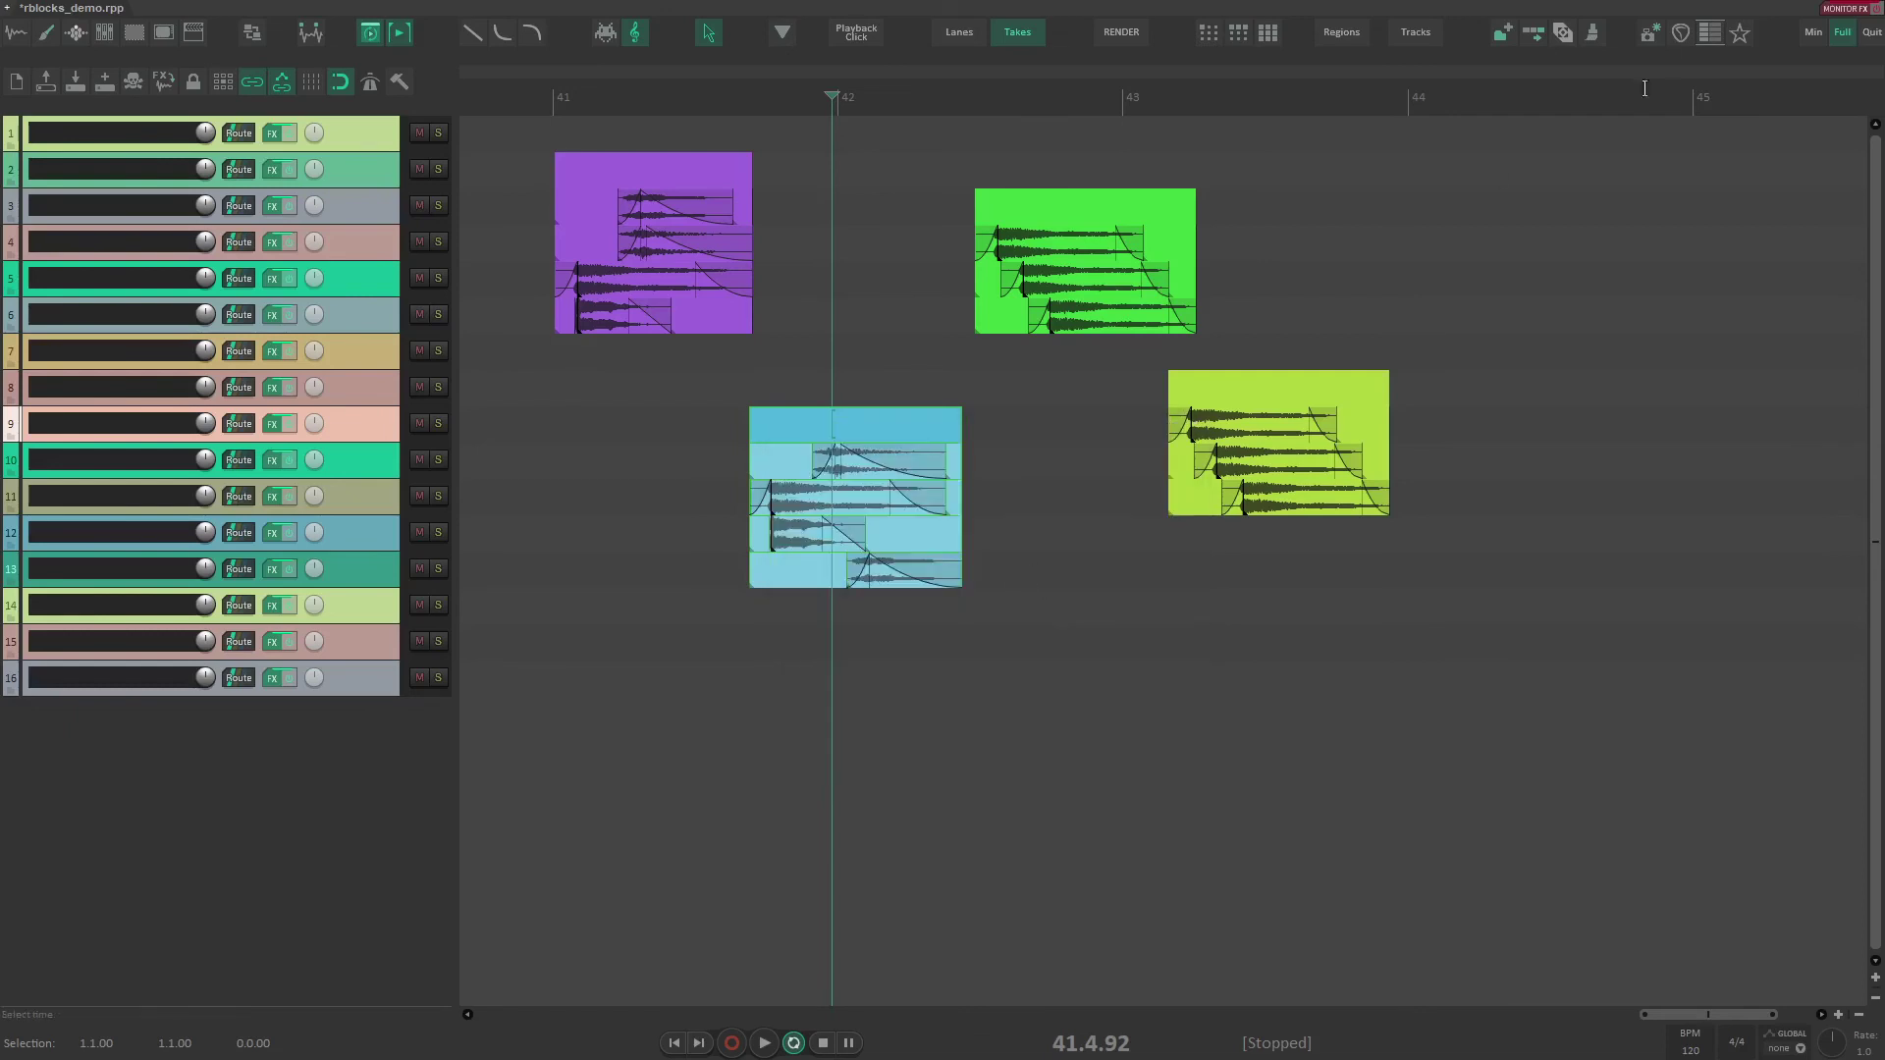
Step: Open and close the Render Blocks settings repeatedly to check where the window appears relative to the pointer
left_click(1563, 33)
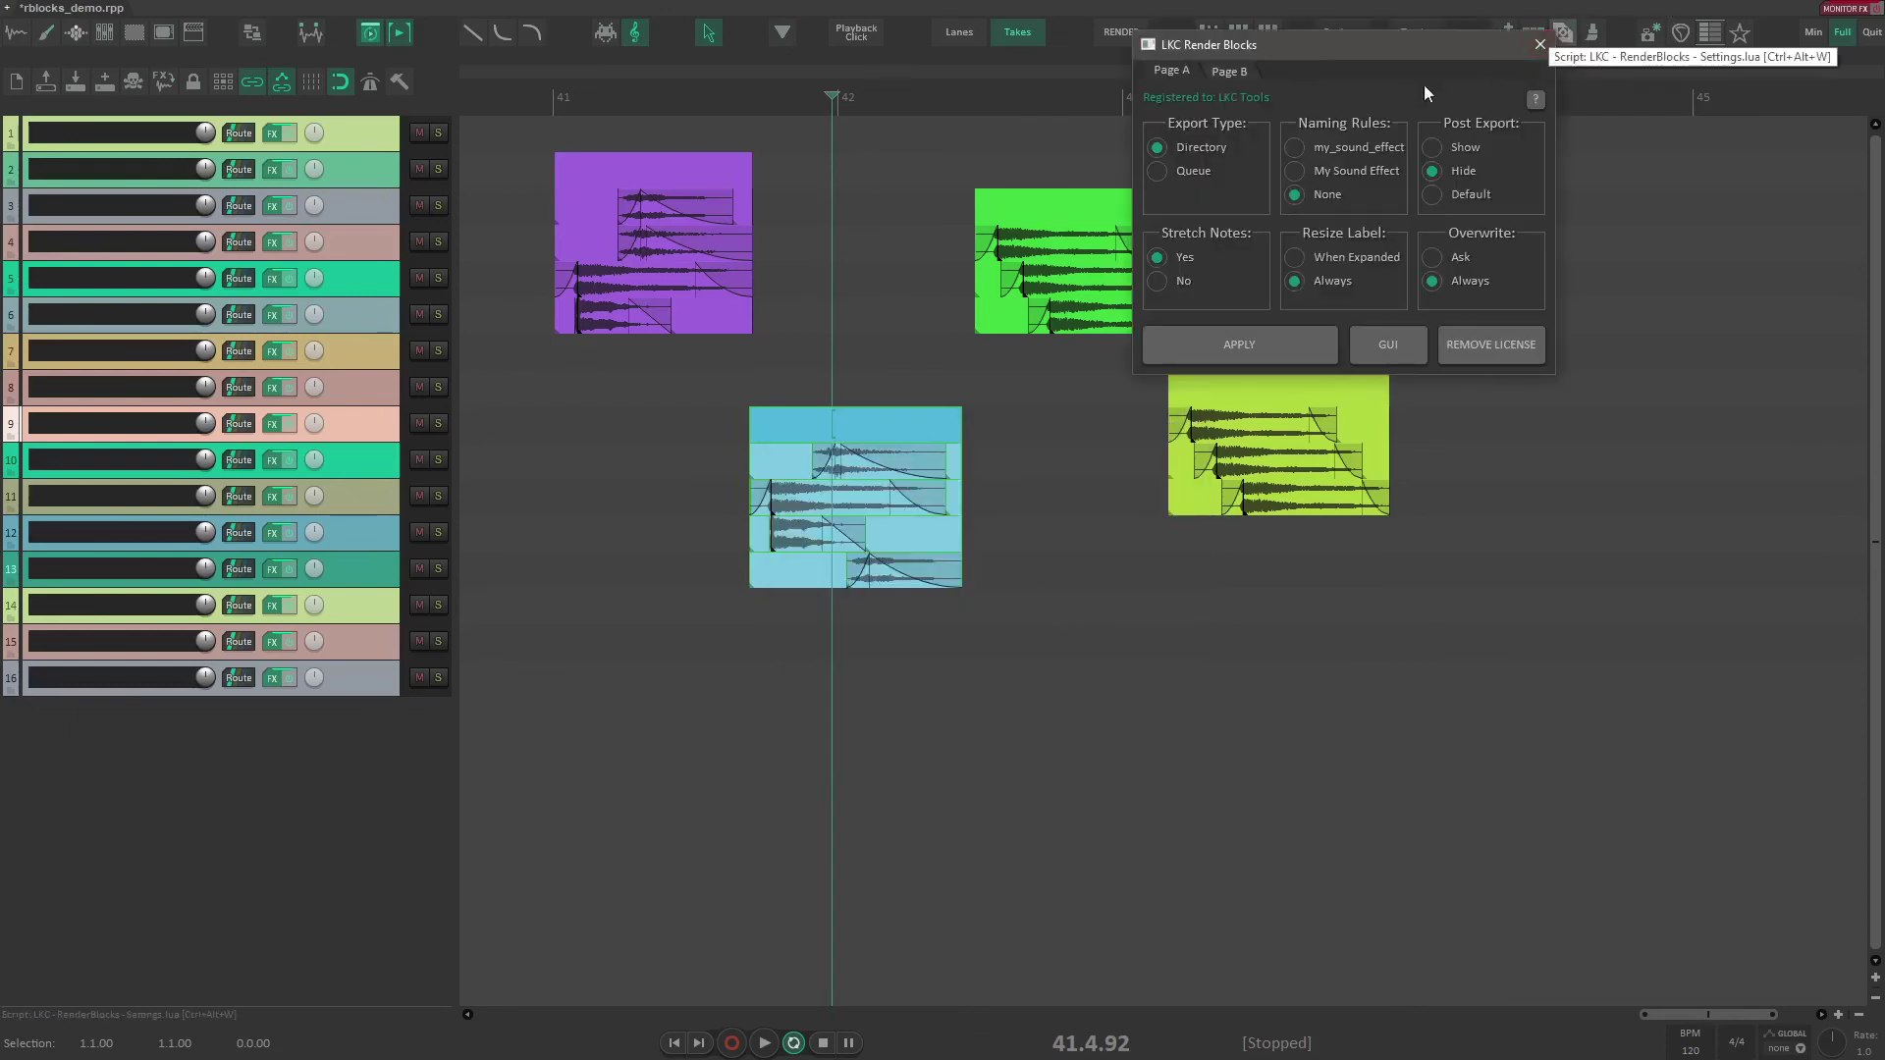
left_click(1539, 44)
left_click(1563, 34)
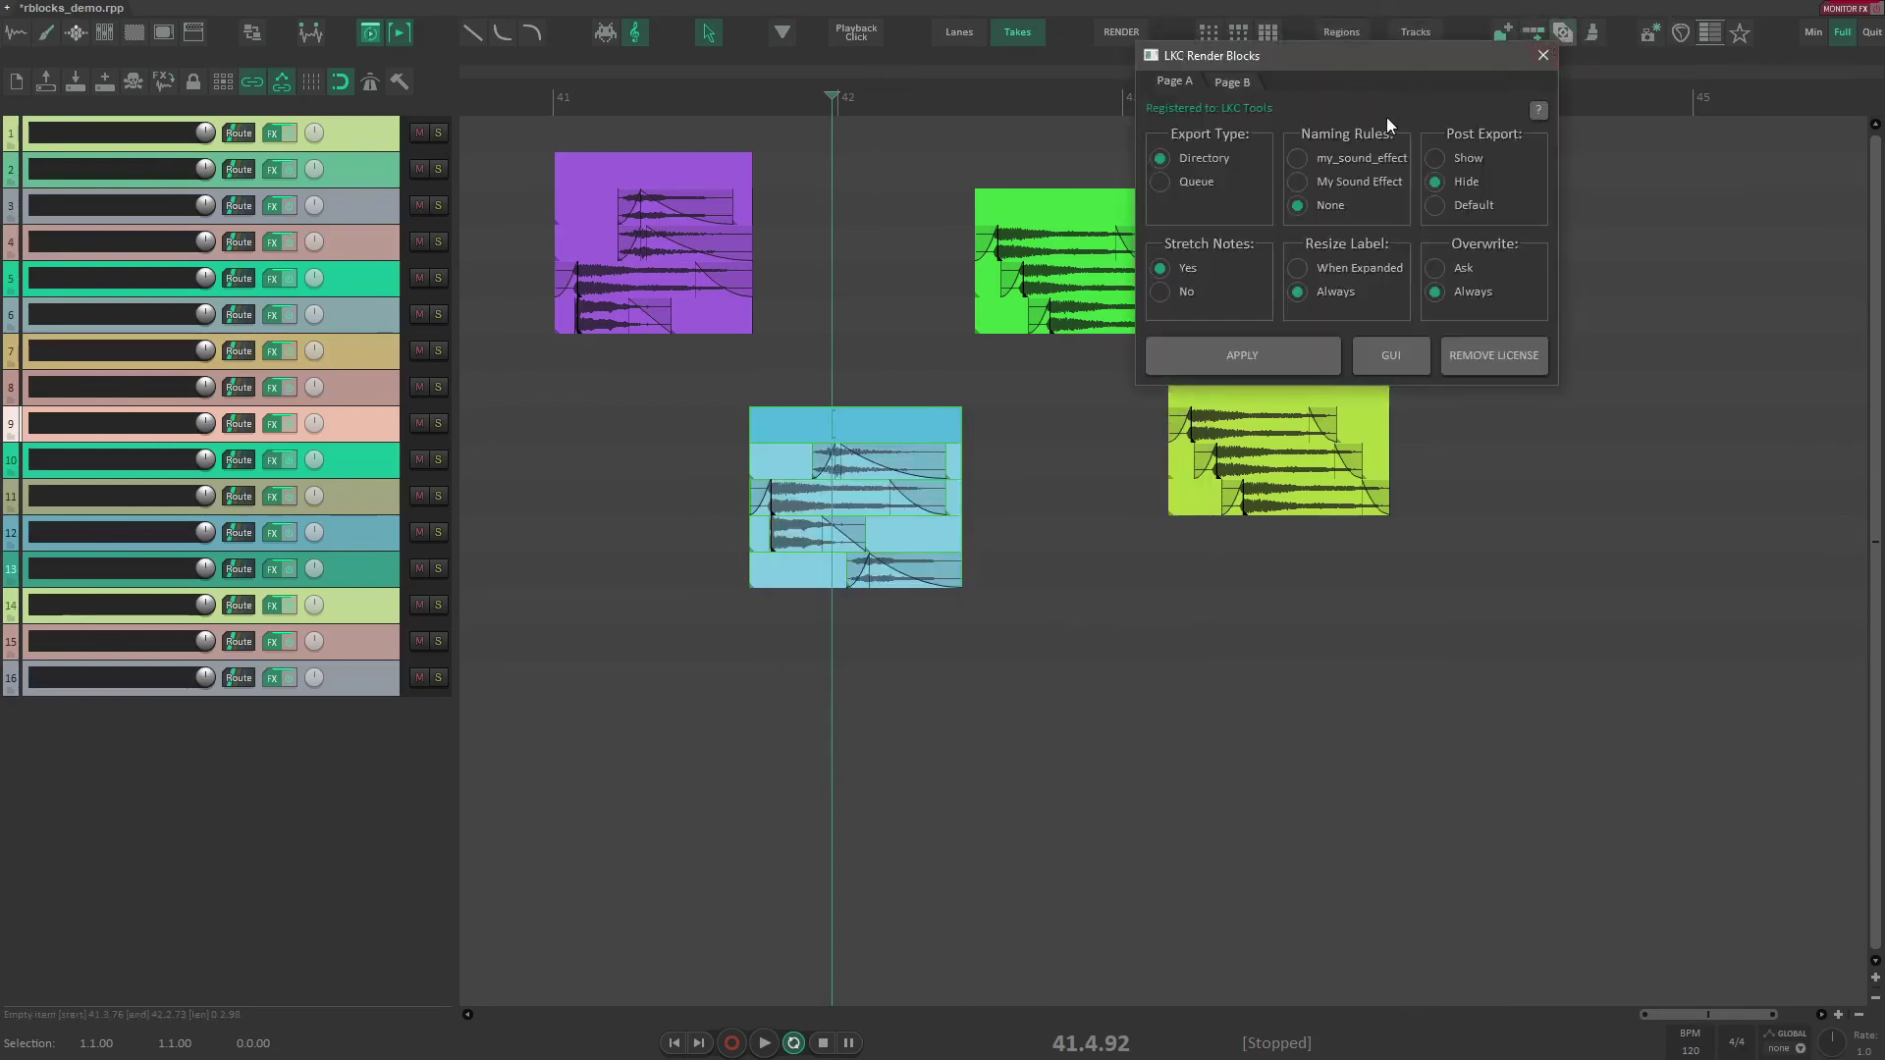
left_click(1542, 59)
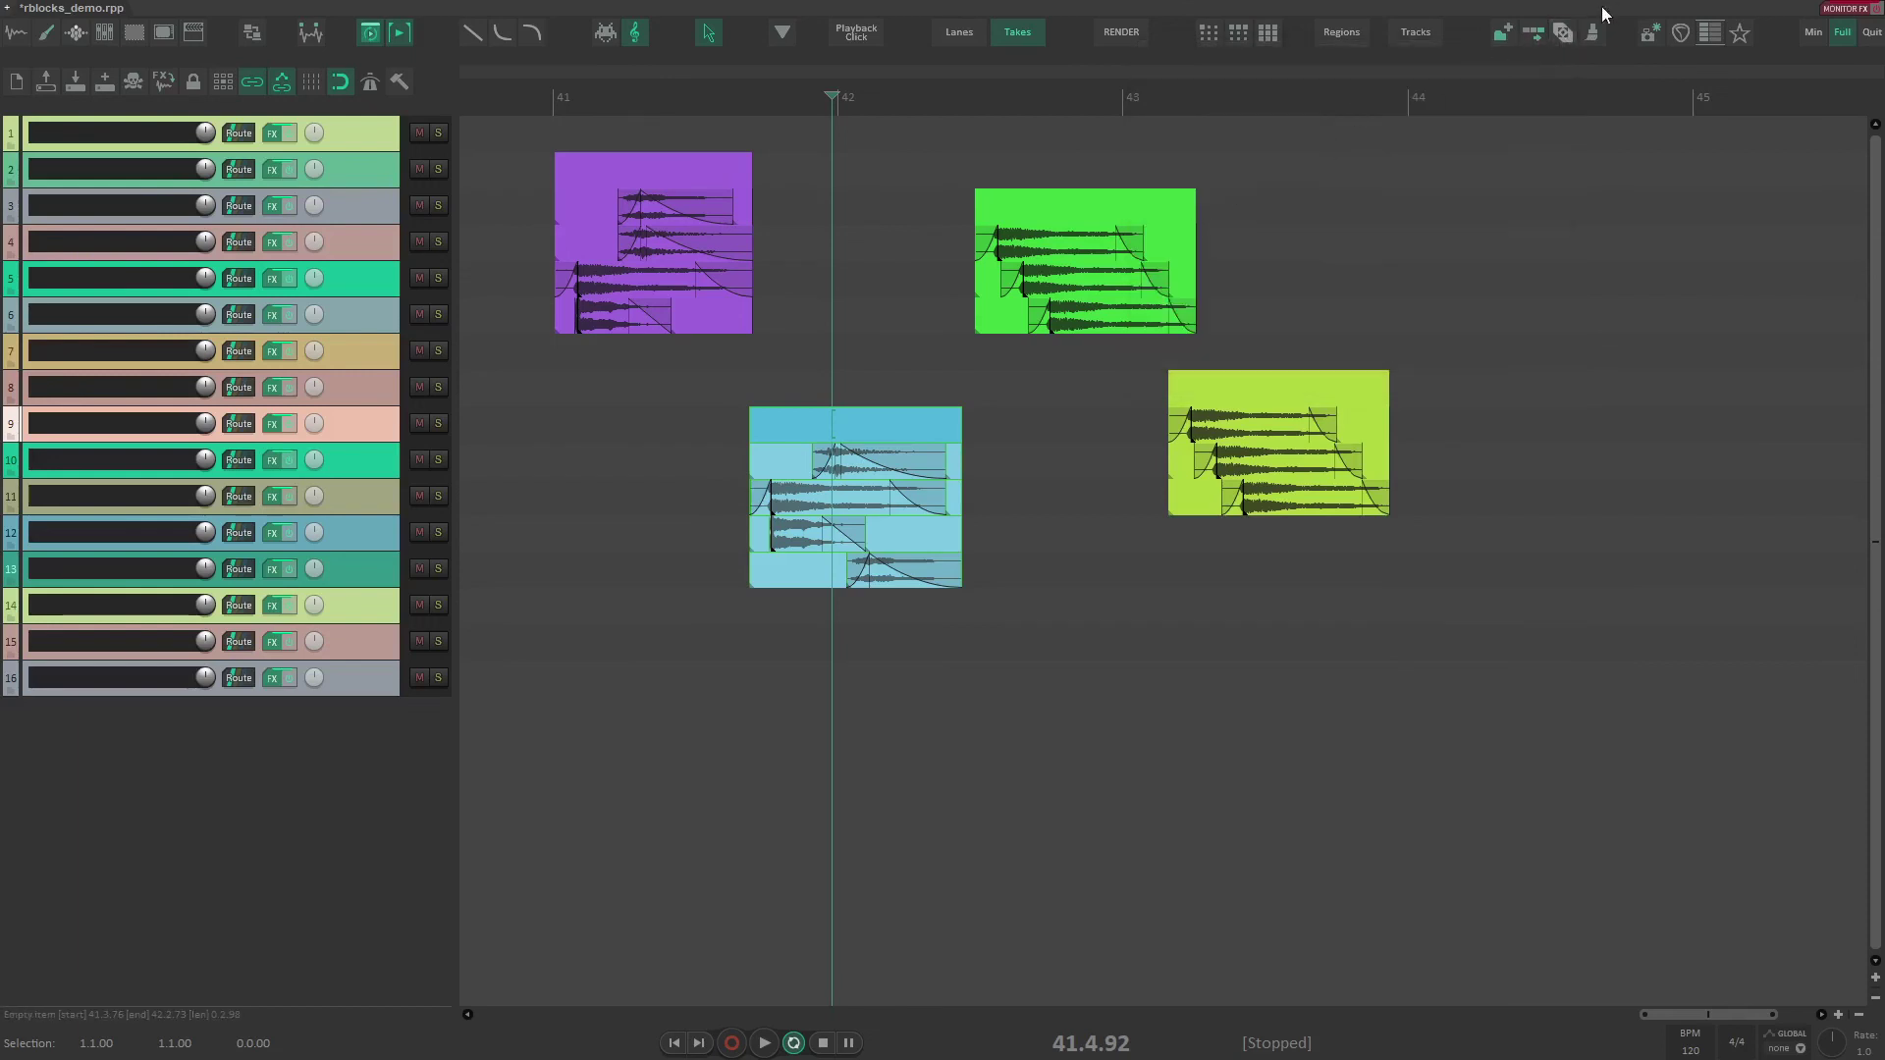
left_click(1561, 40)
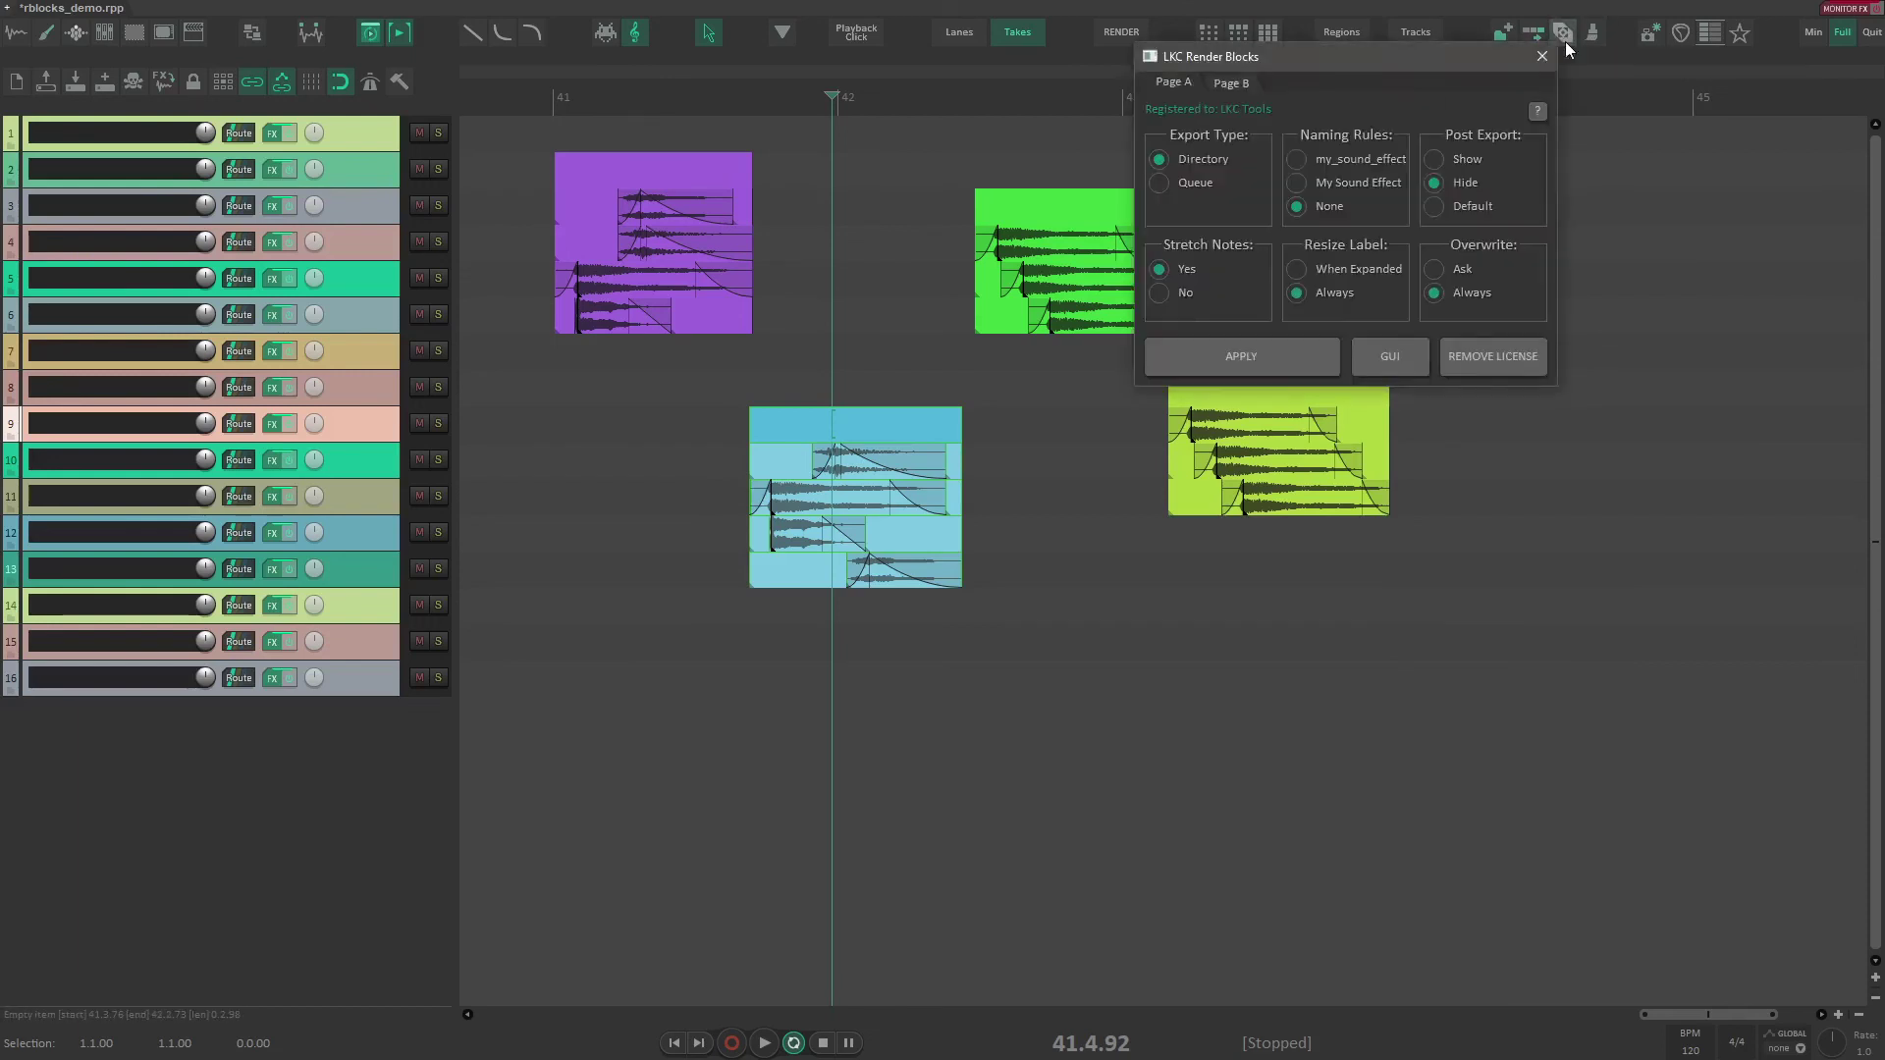
left_click(1255, 270)
Step: Set the GUI anchor mode to Screen with the Center corner position and apply the preferences
key("ctrl+shift+r")
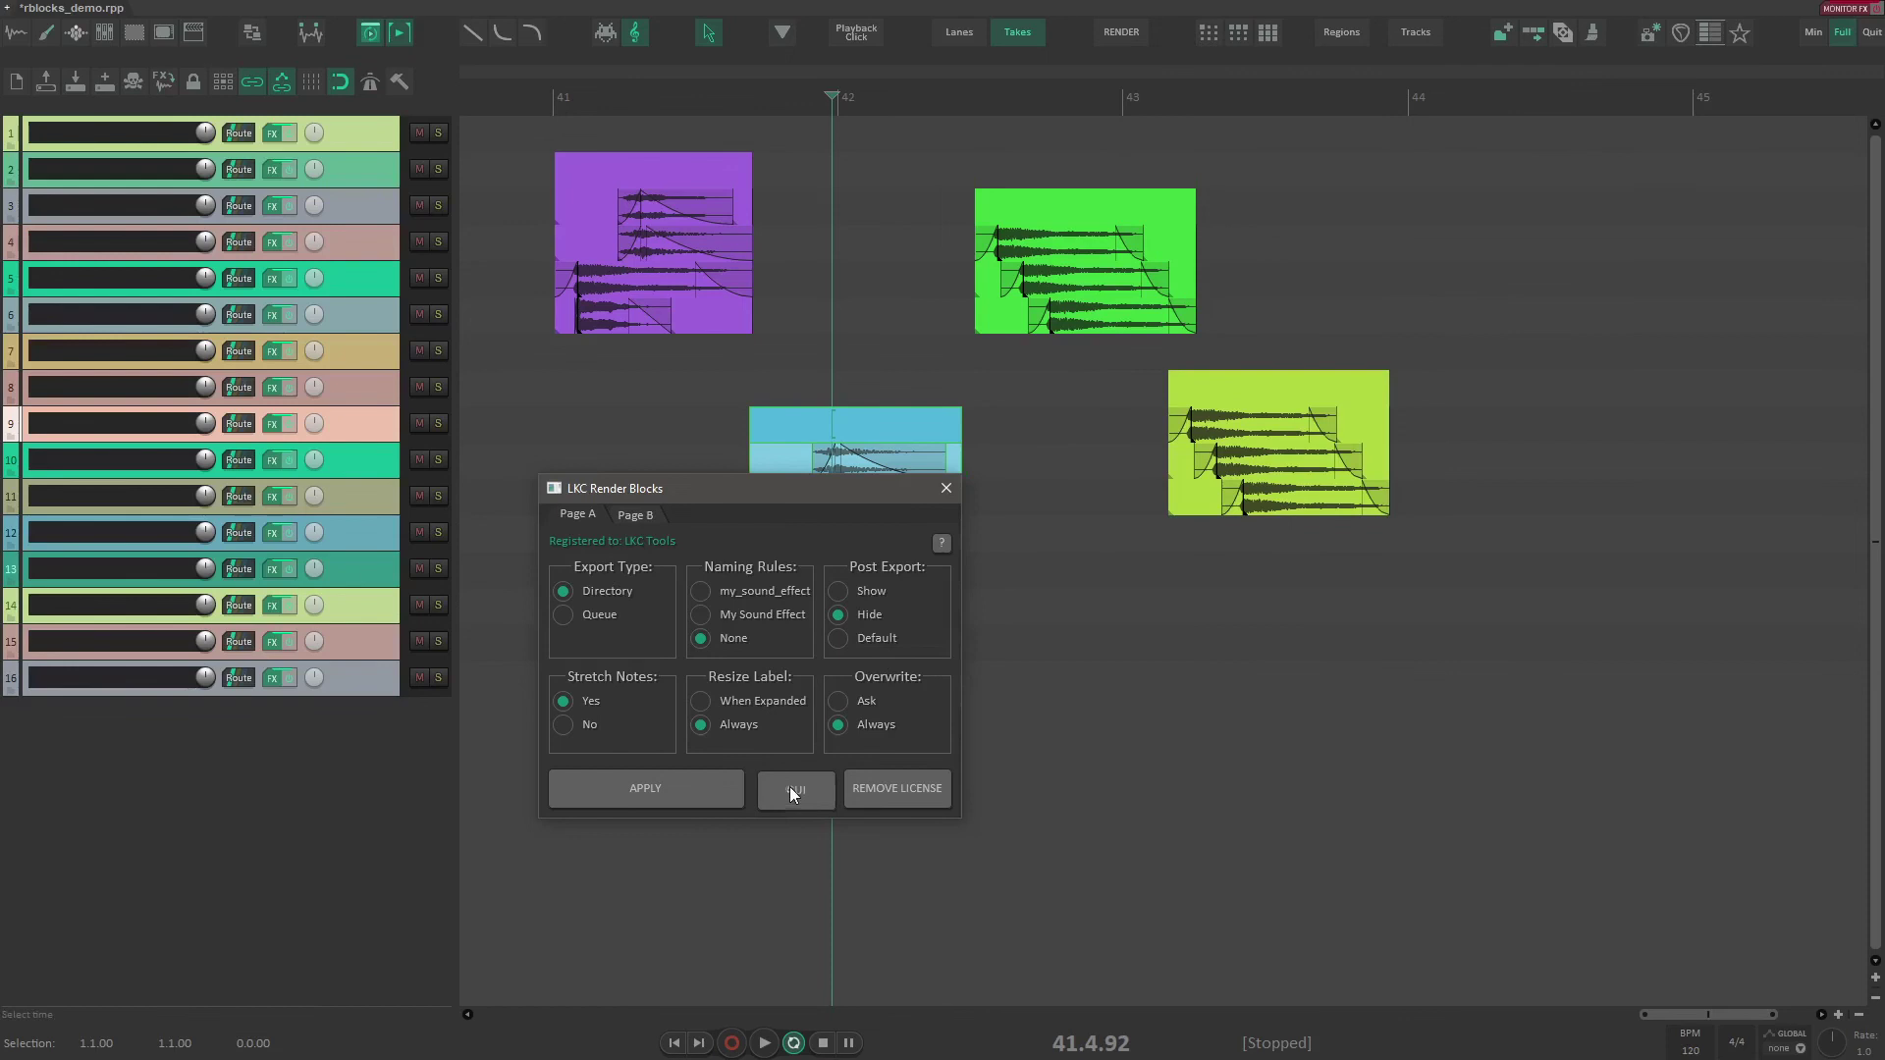
left_click(790, 786)
left_click(723, 703)
left_click(595, 587)
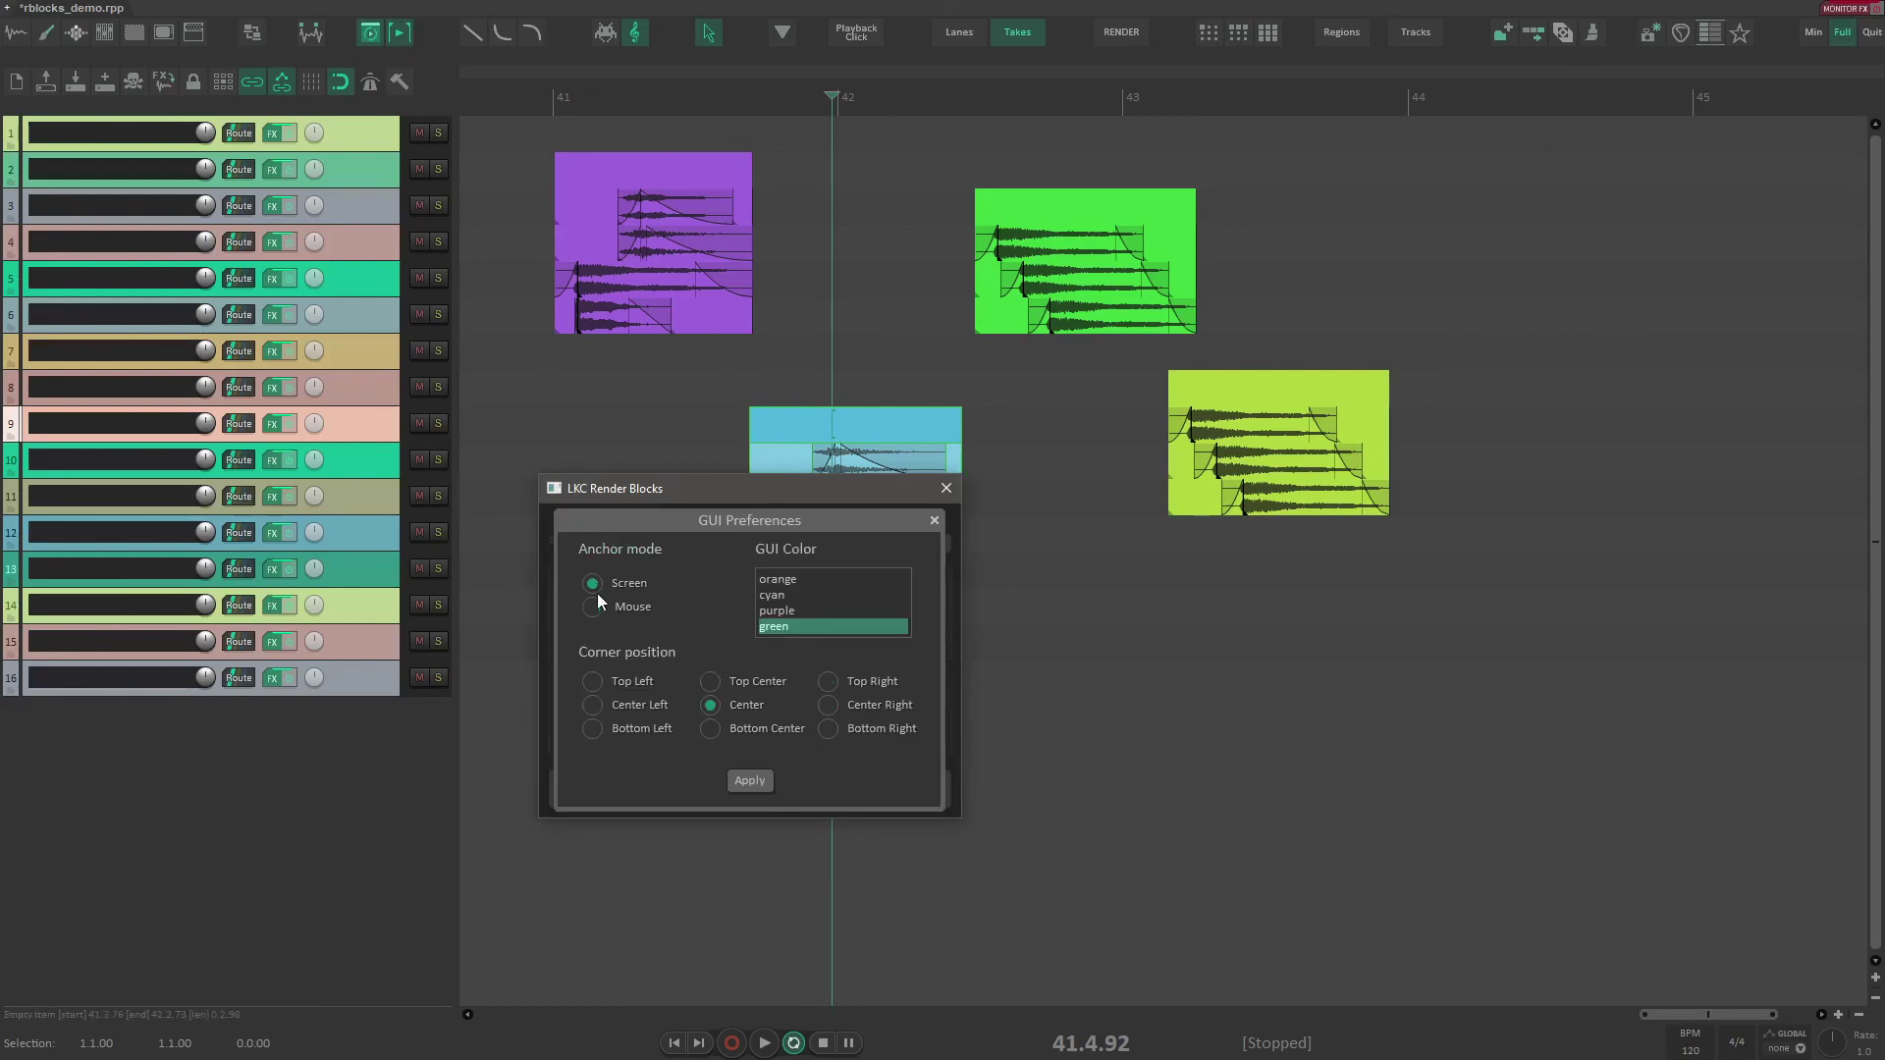
left_click(750, 784)
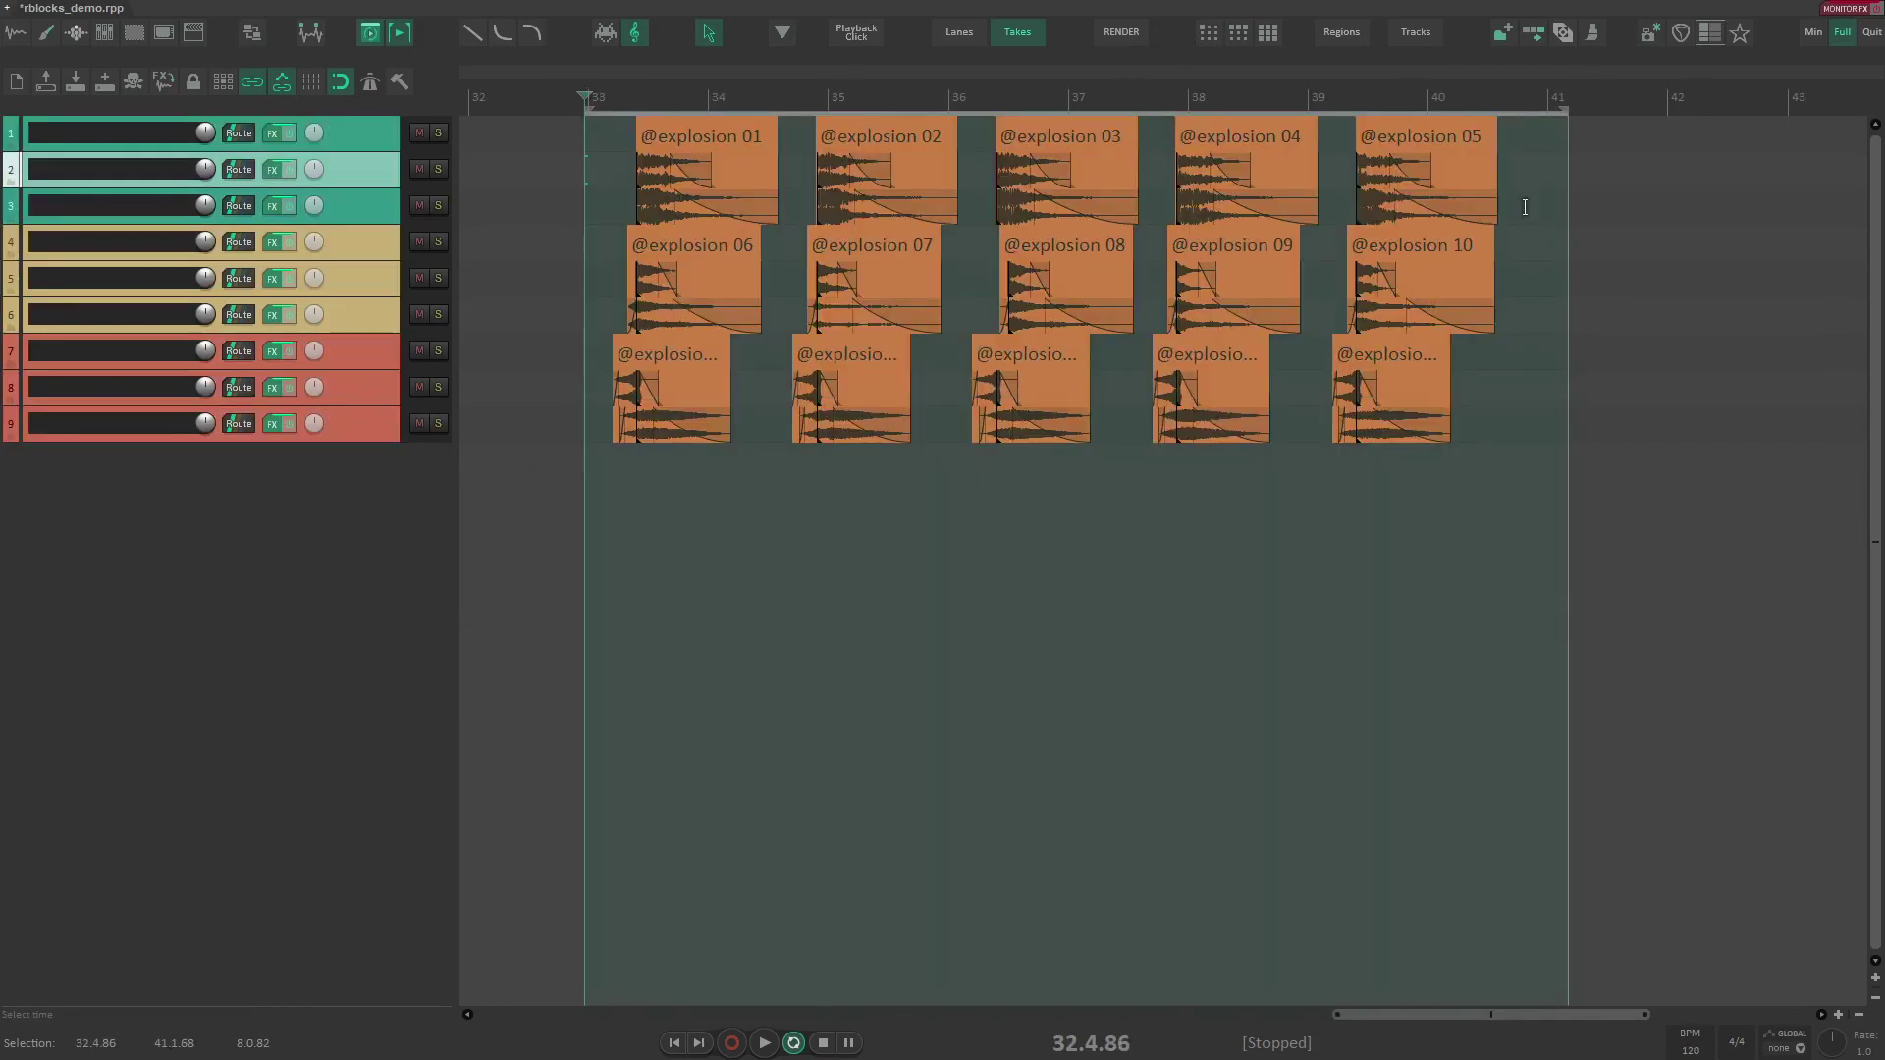
Step: Render the explosion blocks on tracks 1 to 9 within the time selection from 32.4.86 to 41.1.68
key("ctrl+alt+r")
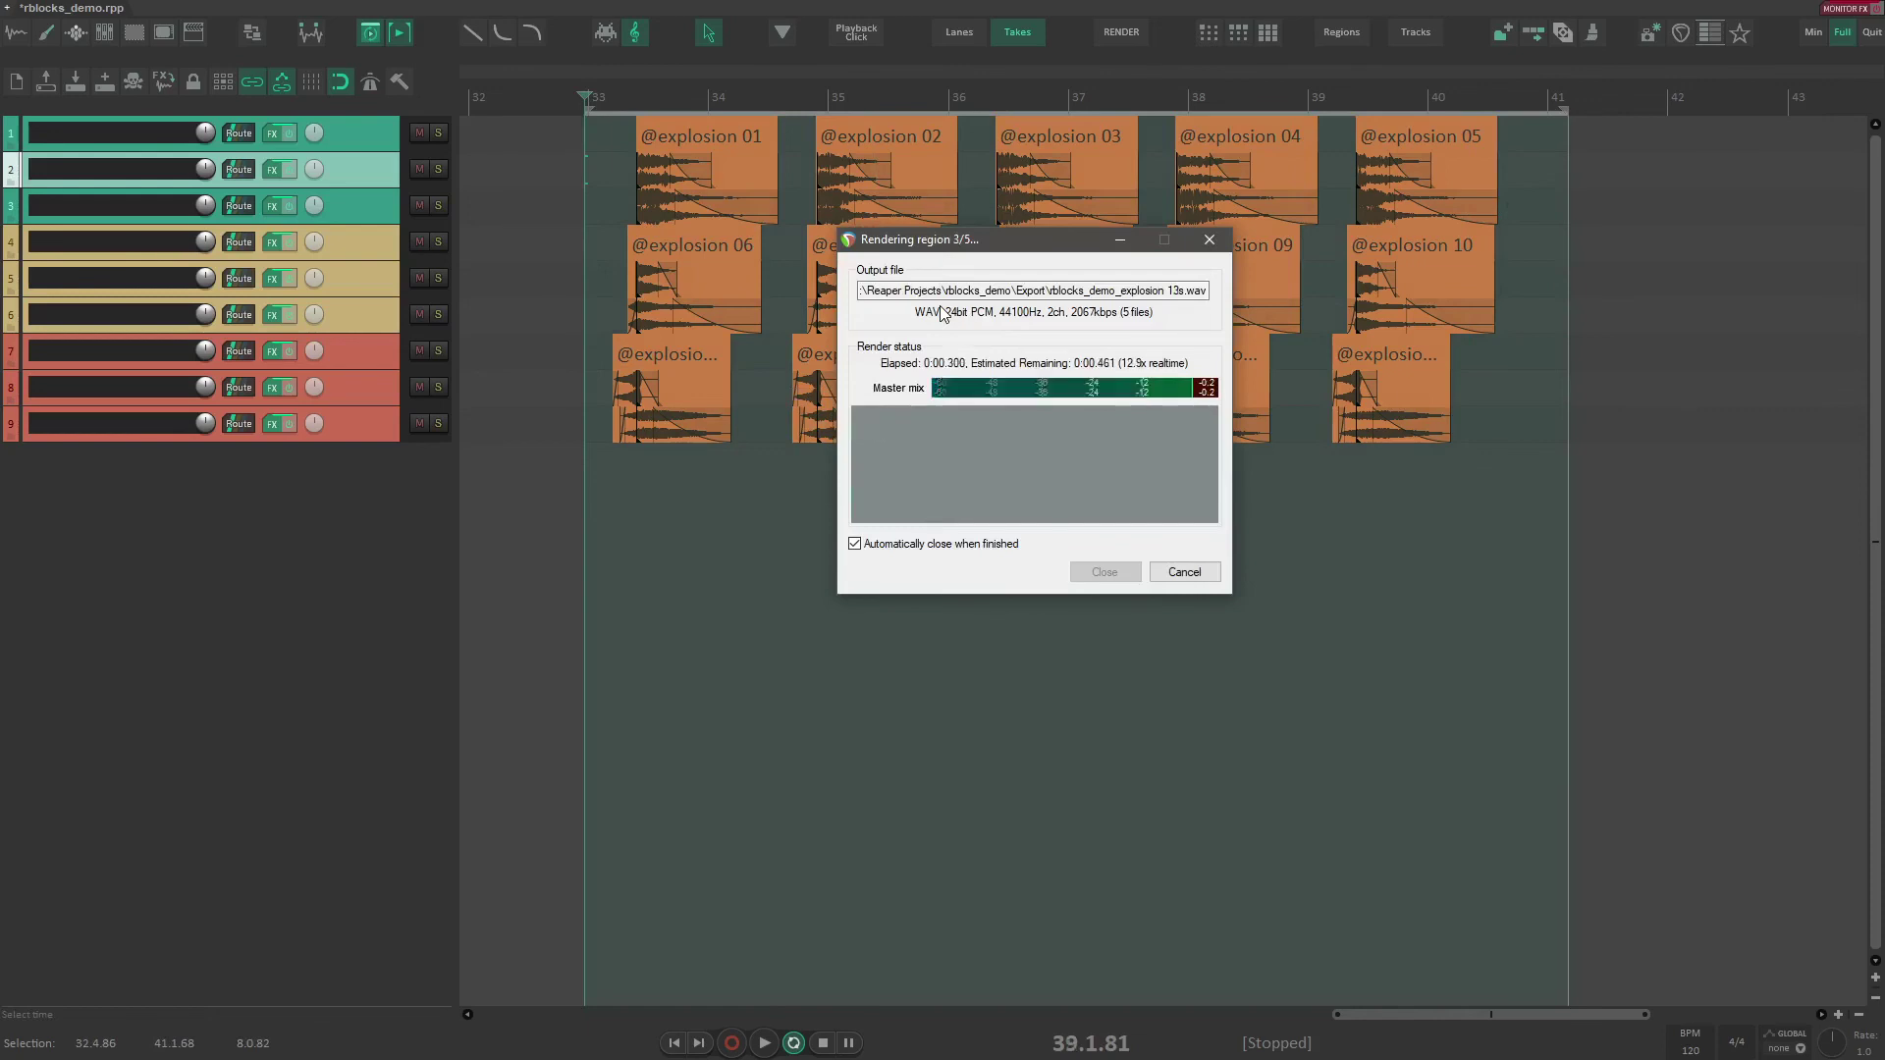